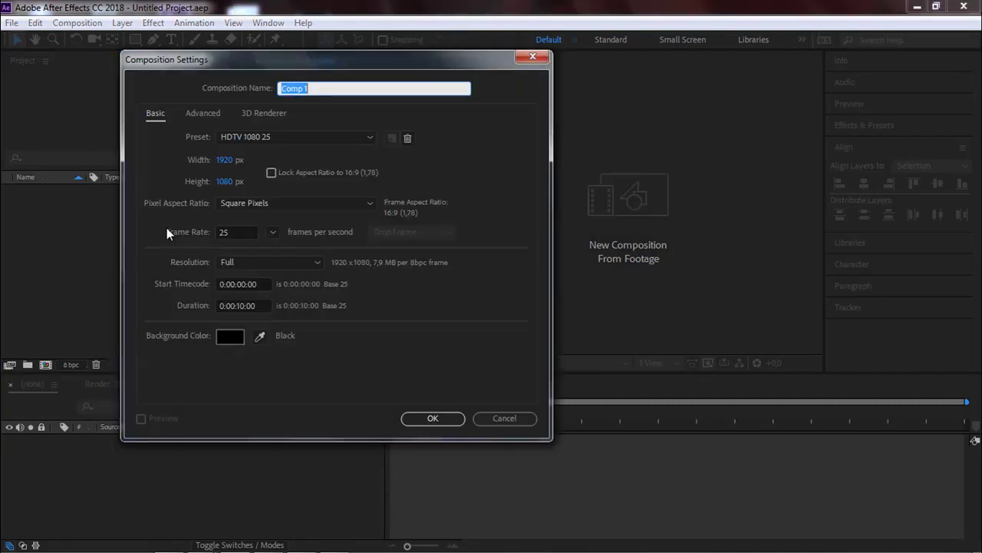
Step: Create the composition as MAIN_COMP and draw a red rectangle about 176 × 160 px in the lower part of the frame
text(MAIN_COMP)
click(431, 417)
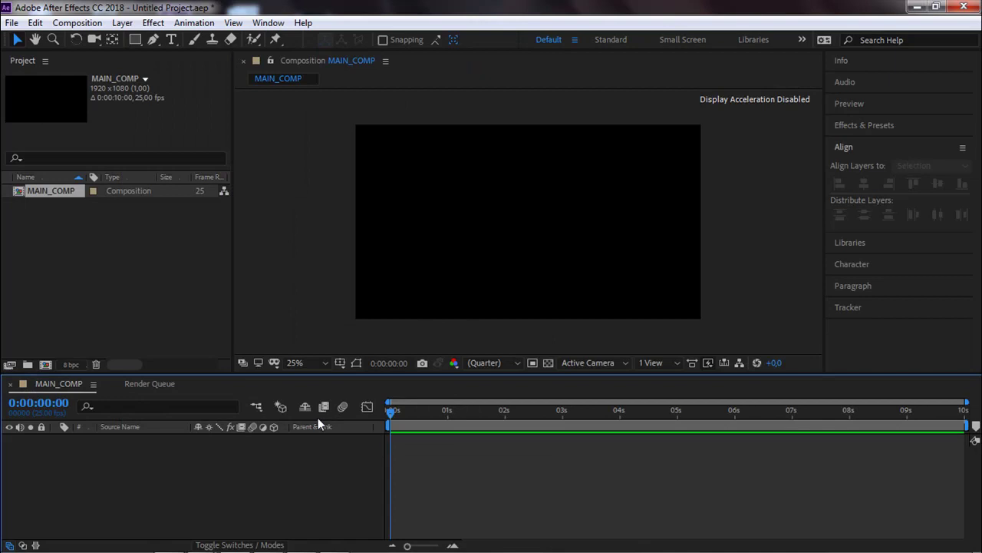
click(135, 40)
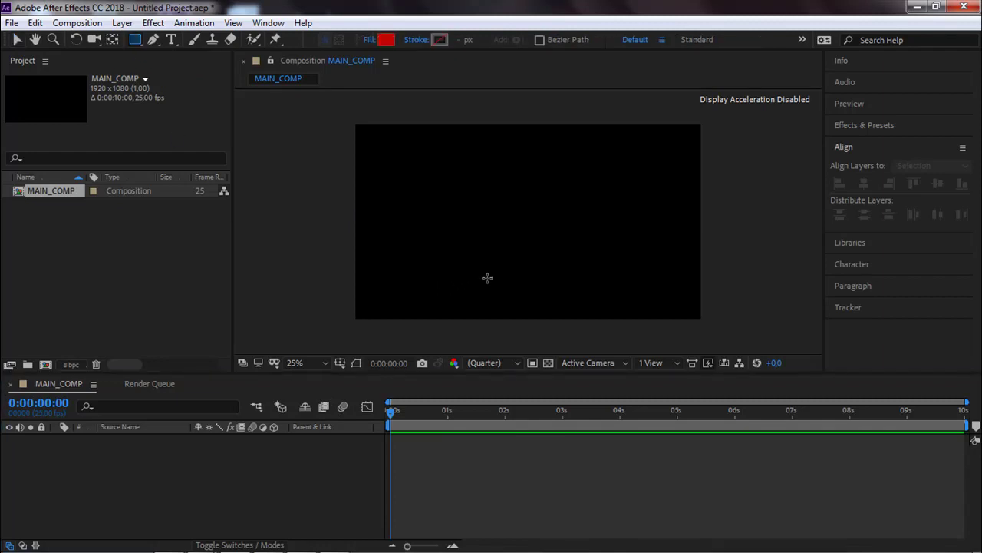
drag(491, 273, 525, 299)
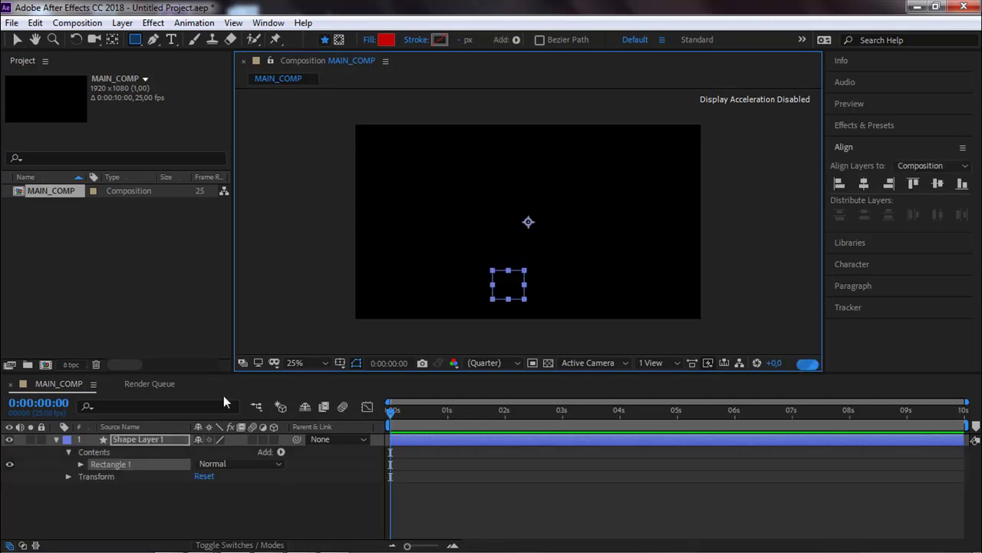
Step: Set the rectangle path's size to 150 × 150 to make it a square
click(80, 465)
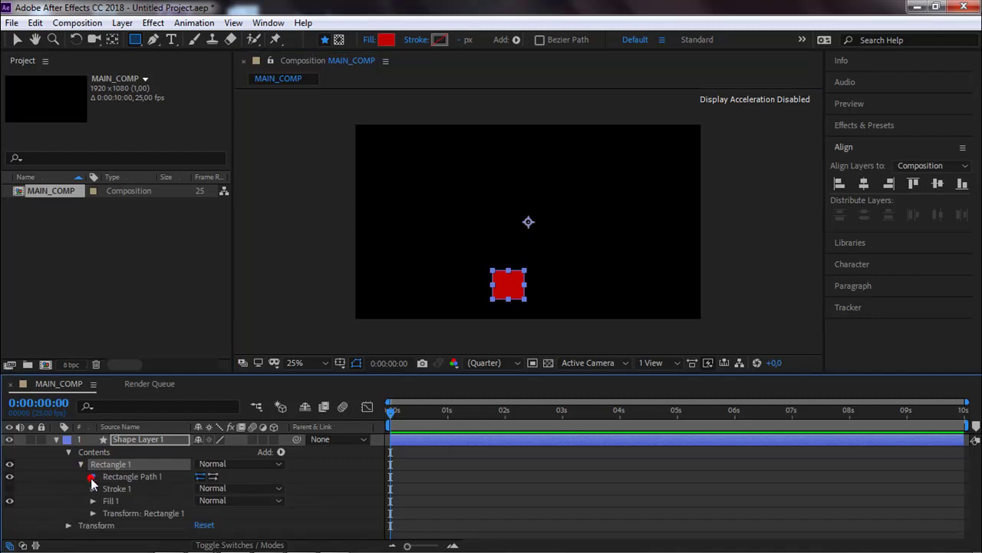
click(92, 477)
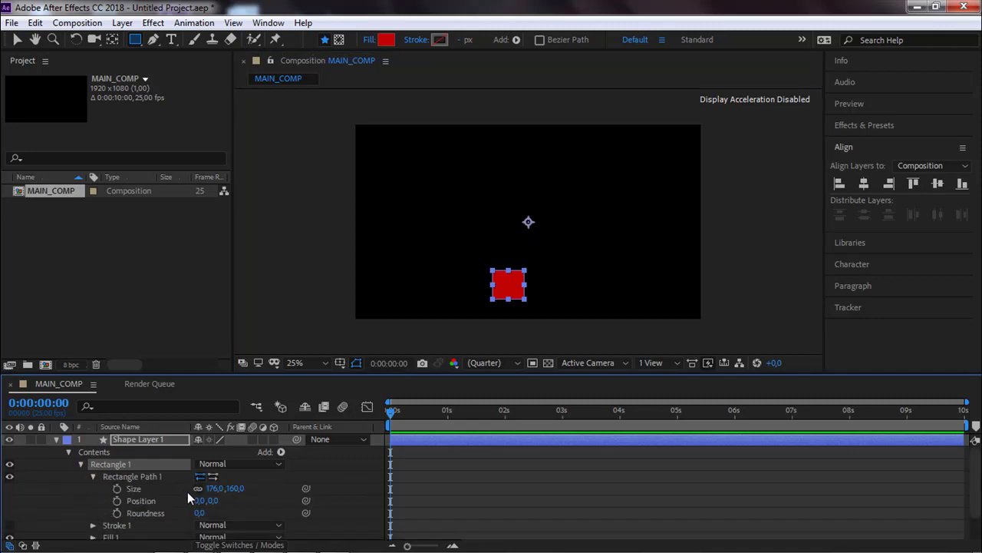
click(212, 489)
text(1)
key(Tab)
text(150)
key(Return)
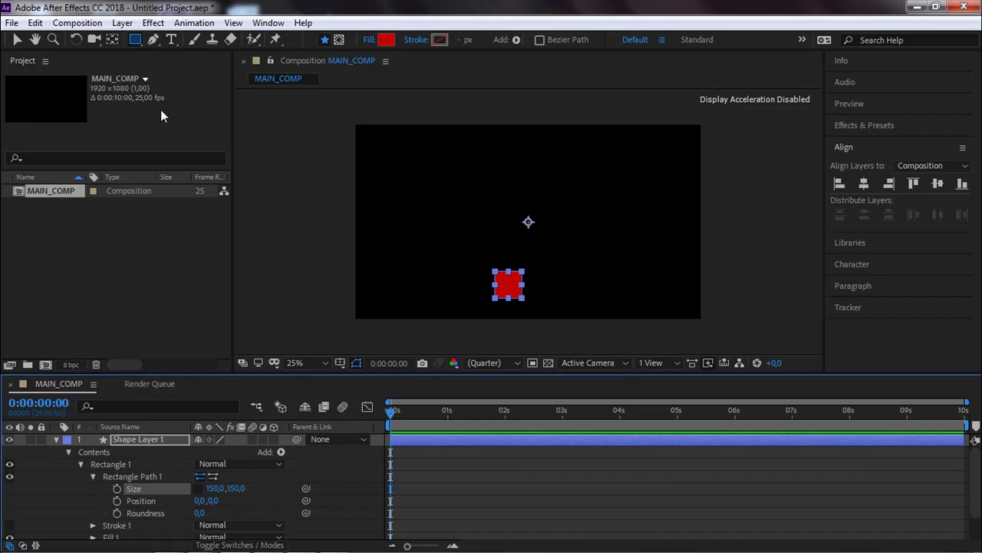
Step: Move the red square up and to the left within the composition and keep its layer selected
click(17, 39)
click(565, 273)
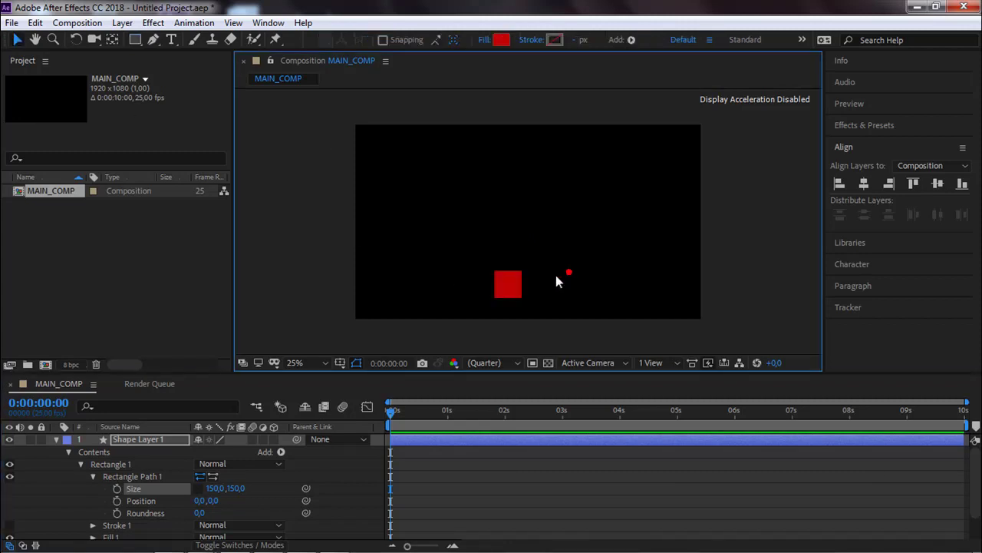
mouse_move(508, 288)
mouse_down()
mouse_move(526, 288)
mouse_move(526, 276)
mouse_move(439, 238)
mouse_up()
click(482, 232)
key(ctrl+a)
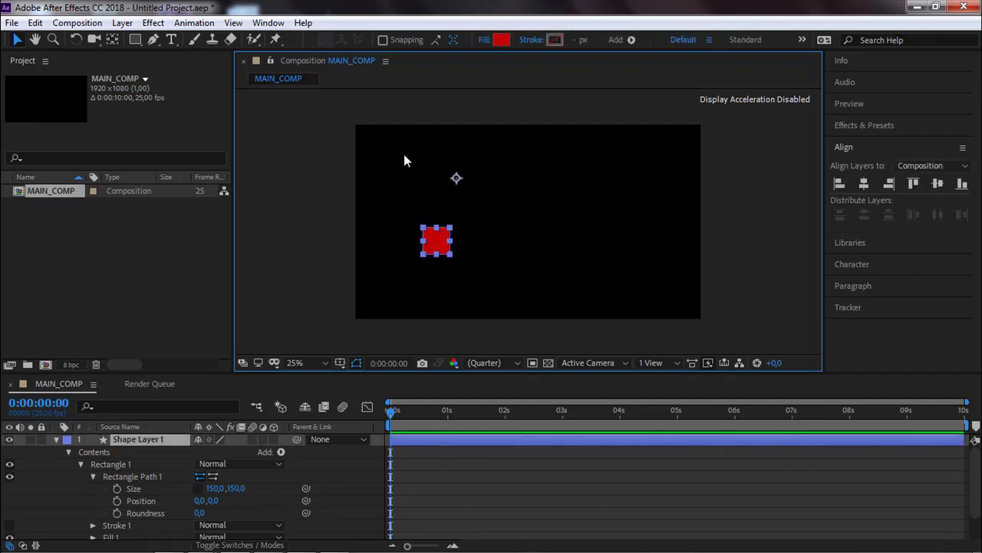
Step: Move the red square's anchor point to the centre of the square with the Pan Behind tool
click(113, 42)
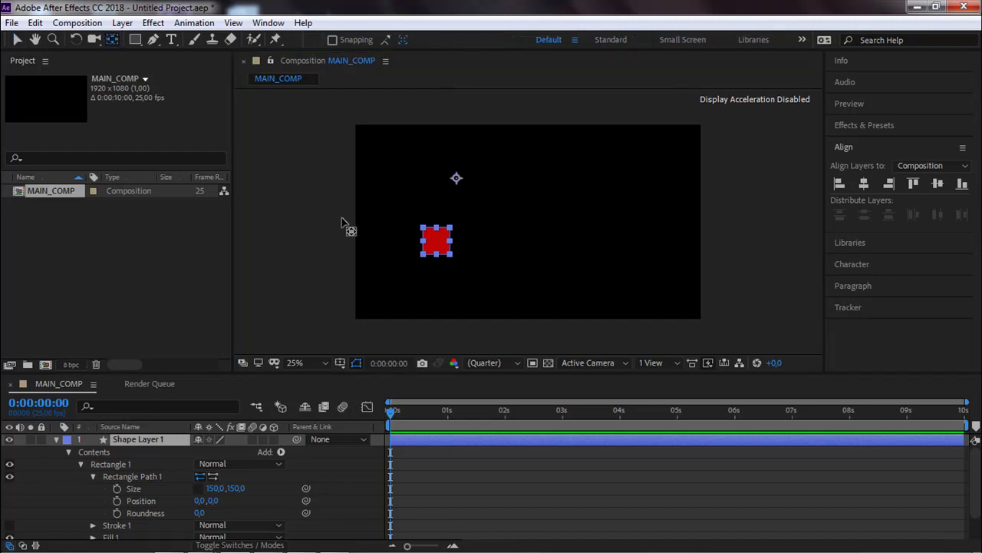
drag(456, 178, 437, 240)
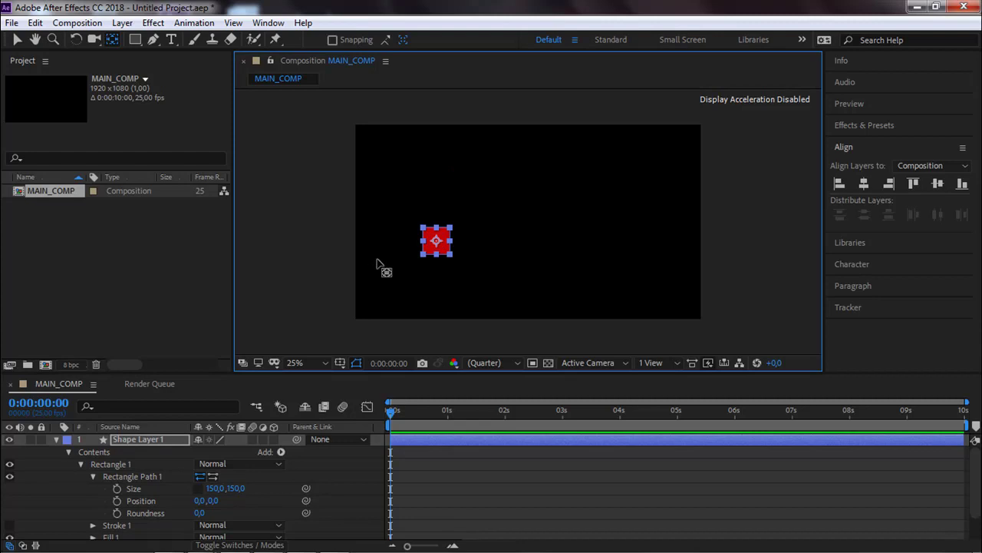
click(17, 40)
Step: Duplicate the red square's layer and place the copy to the right of the original with a small gap
click(456, 234)
click(434, 244)
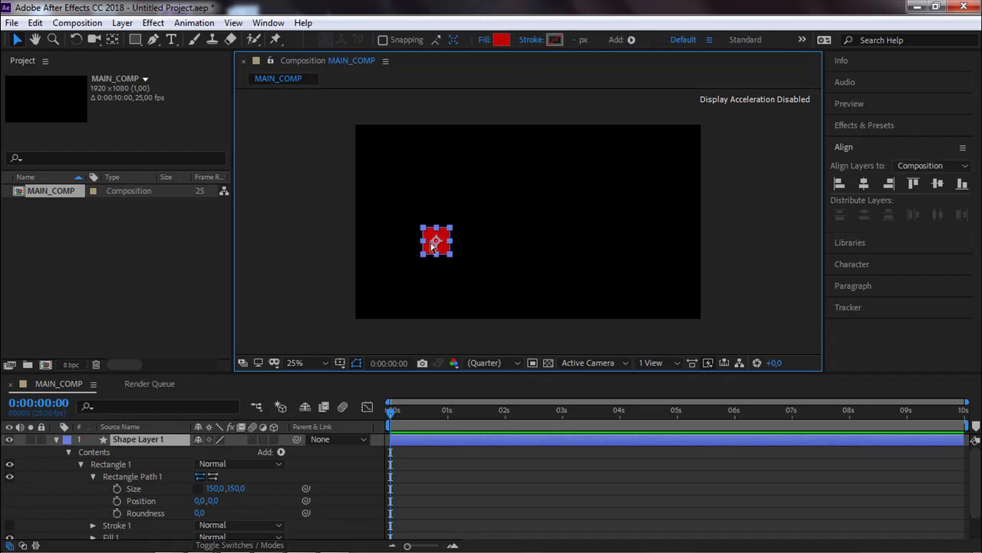
key(ctrl+d)
key(shift+Right)
drag(448, 244, 497, 243)
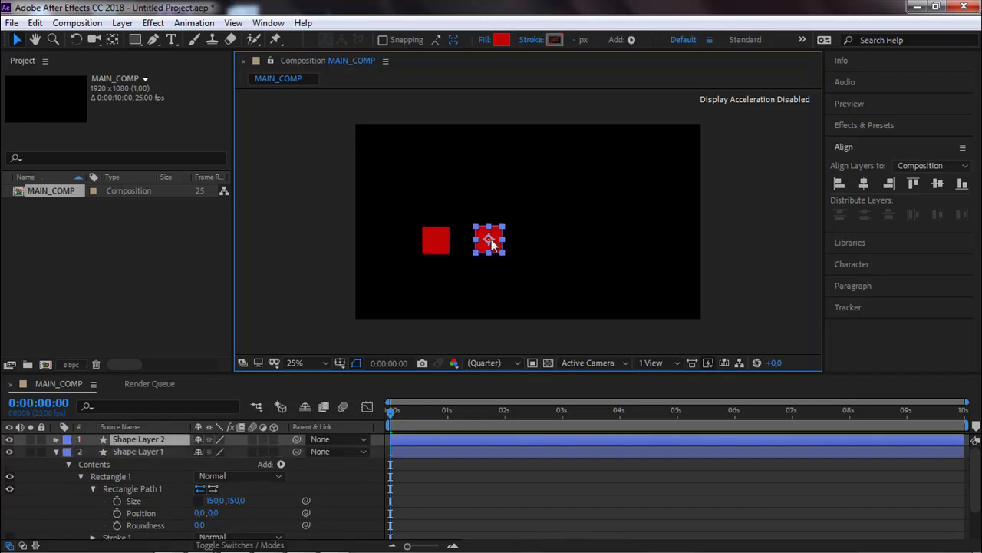
Step: Change the duplicated square's fill colour to green
click(501, 41)
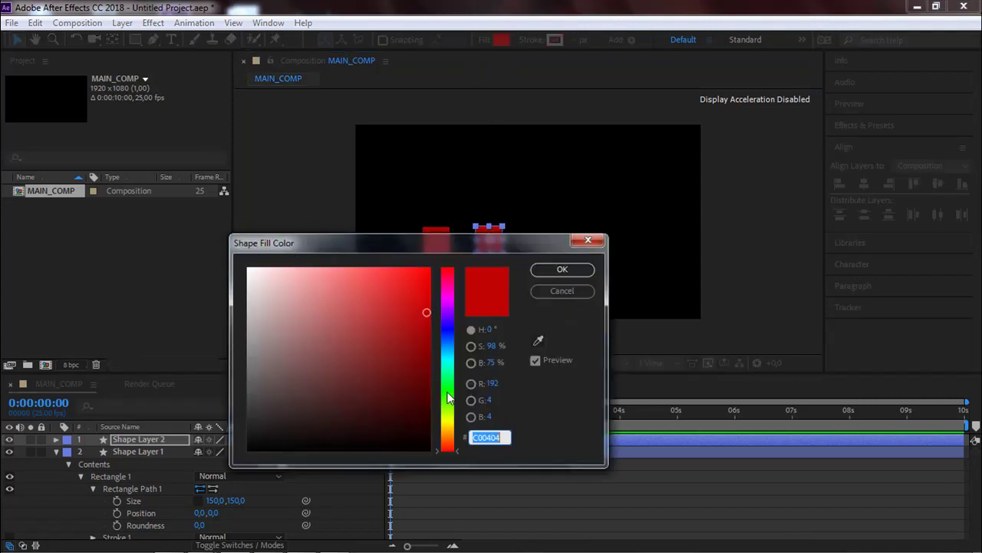
click(448, 390)
click(564, 269)
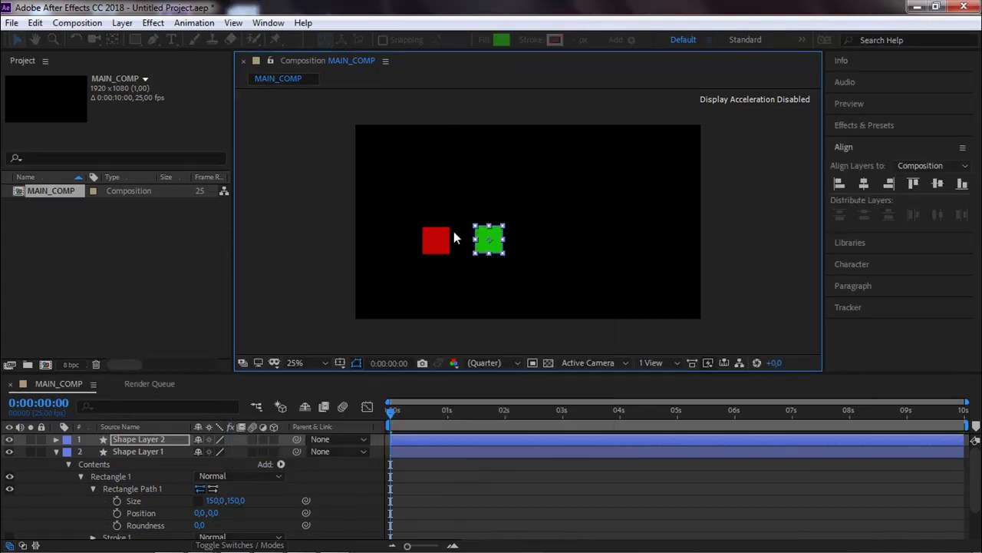
Step: Shift the green square slightly further right, level with the red square, and check which layer each square belongs to
click(482, 187)
key(period)
mouse_move(390, 254)
mouse_down()
mouse_move(443, 203)
mouse_move(491, 217)
mouse_move(499, 209)
mouse_up()
click(490, 203)
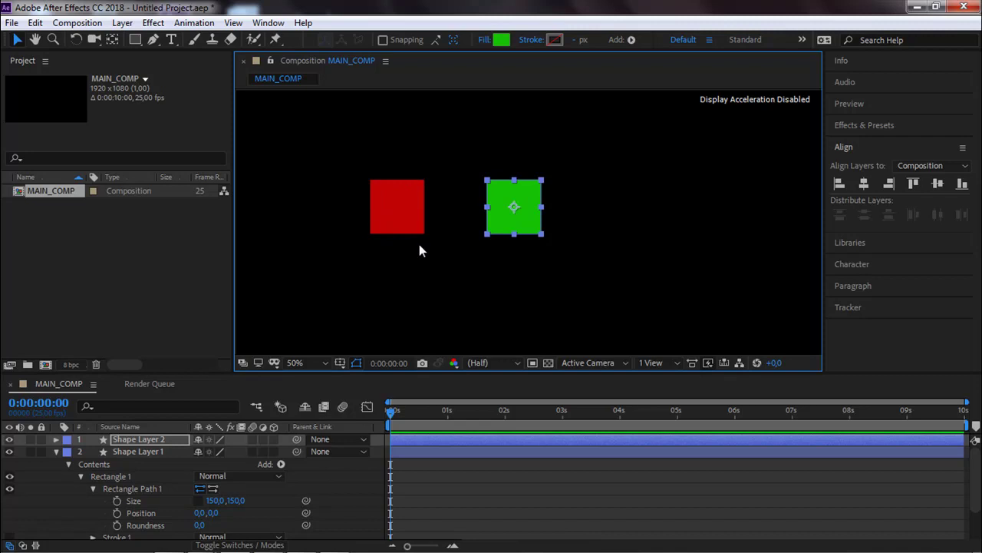
click(405, 281)
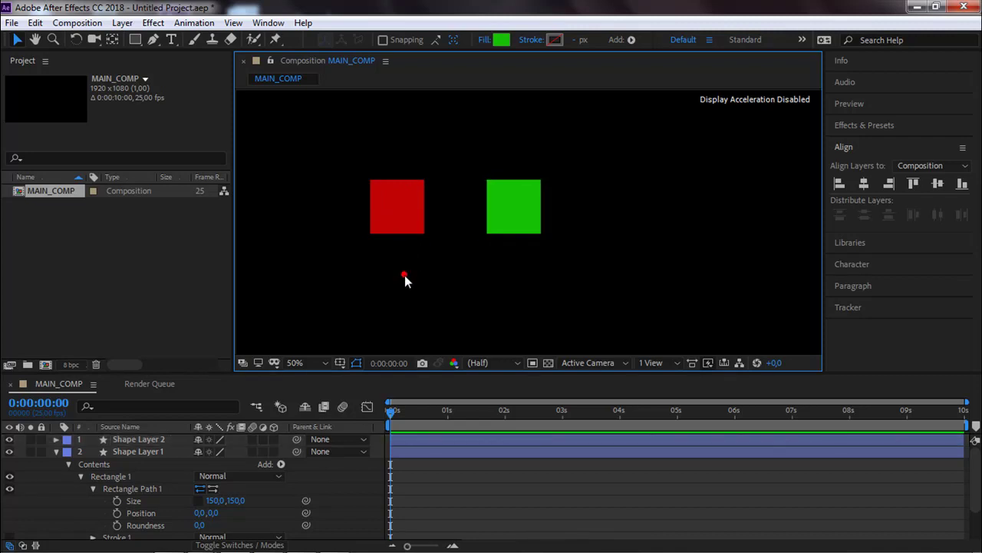
click(493, 214)
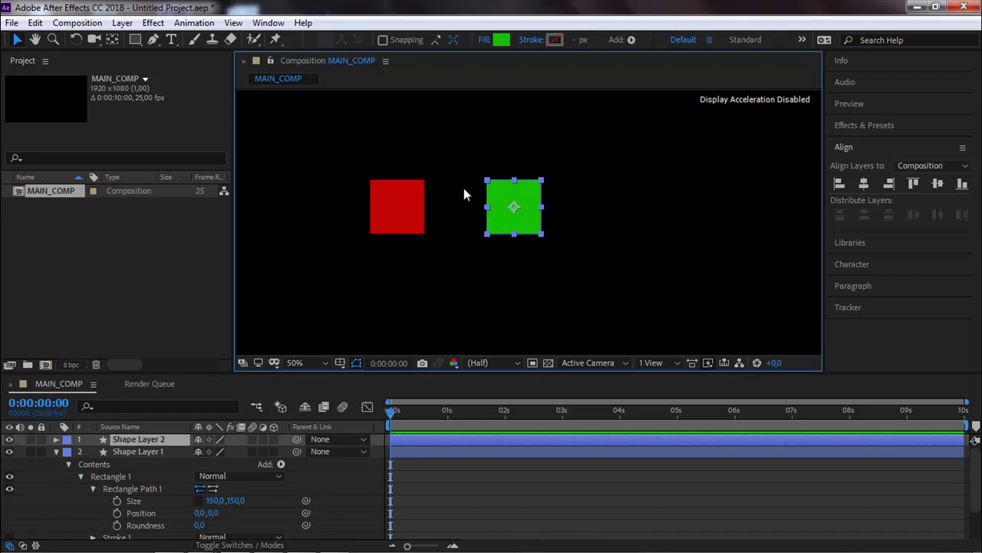
click(401, 201)
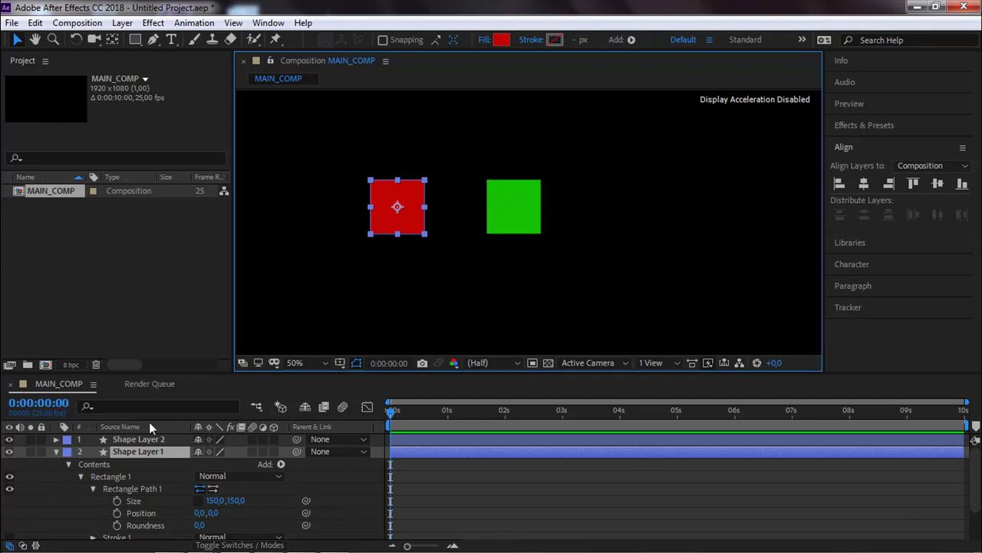
Step: Hide the timeline's Parent & Link column and bring it back from the list of available columns
right_click(319, 429)
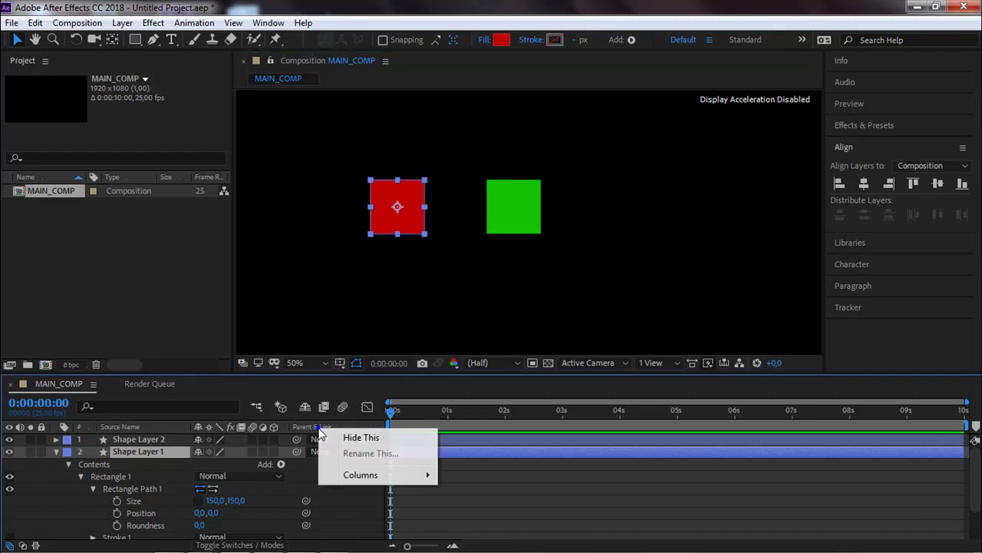
click(345, 438)
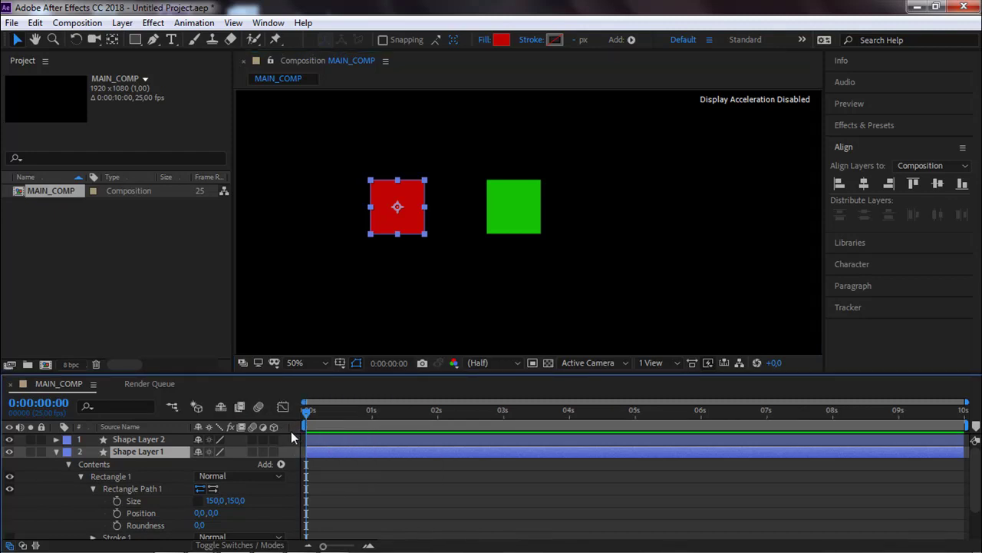
right_click(295, 428)
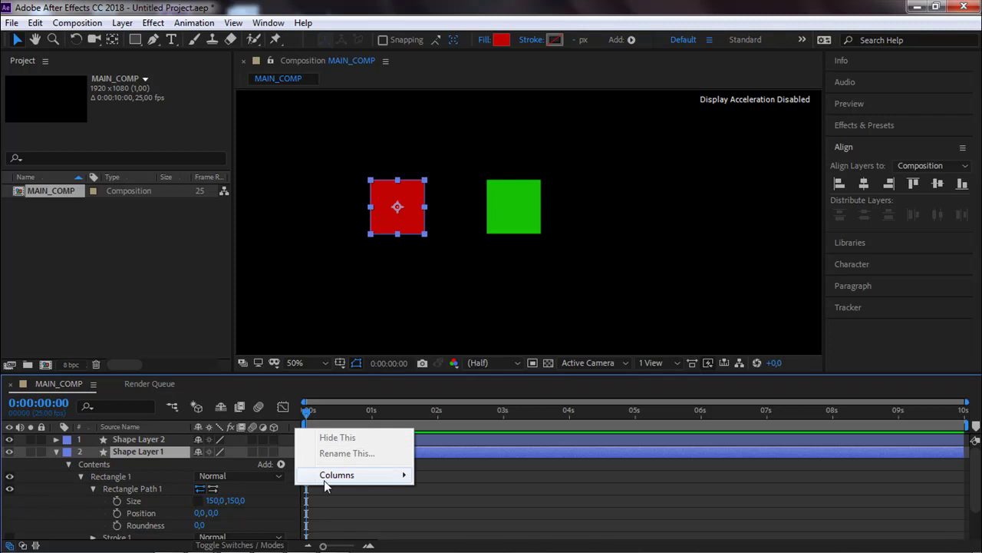
mouse_move(327, 479)
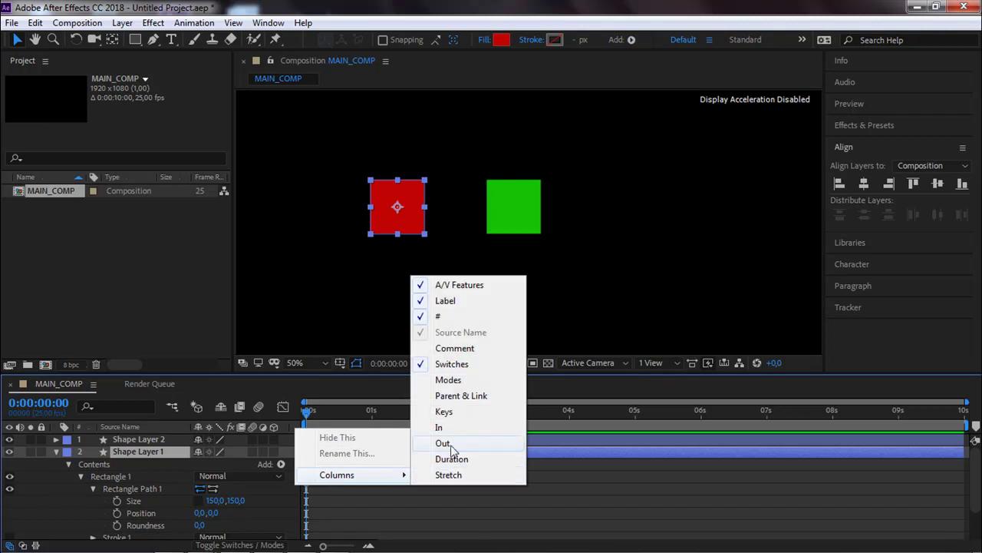
click(476, 396)
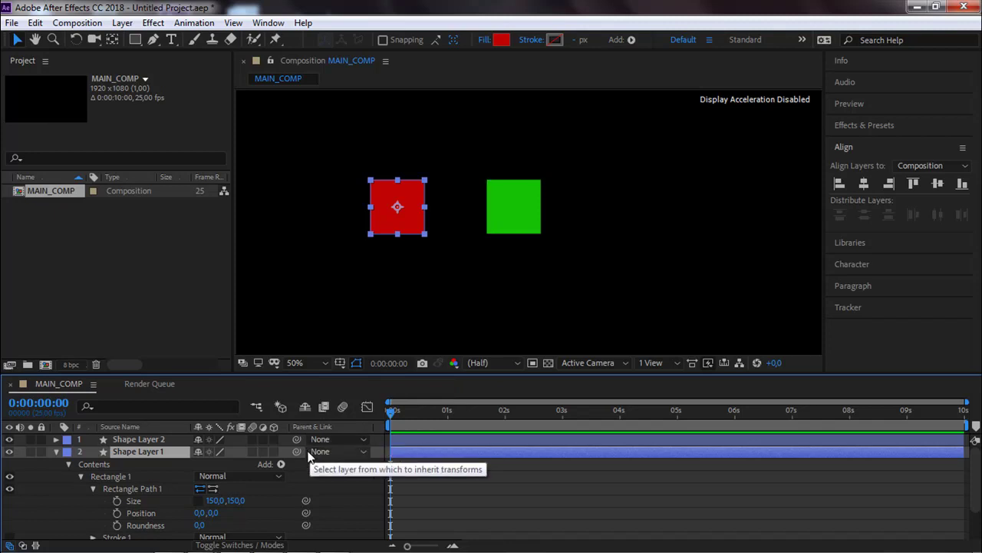
Step: Parent the green square's layer, Shape Layer 2, to the red square's layer, Shape Layer 1
click(362, 439)
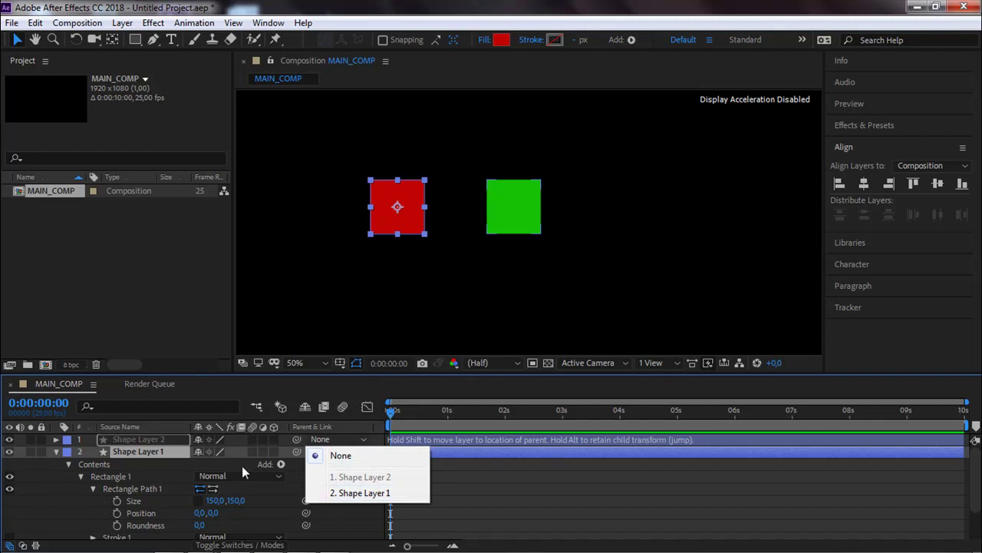
click(171, 437)
click(172, 437)
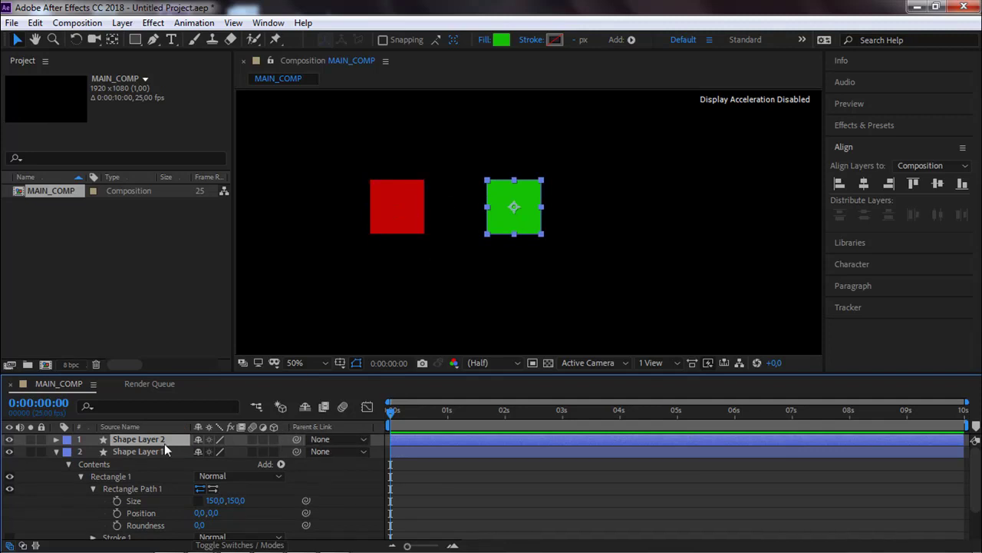
click(318, 440)
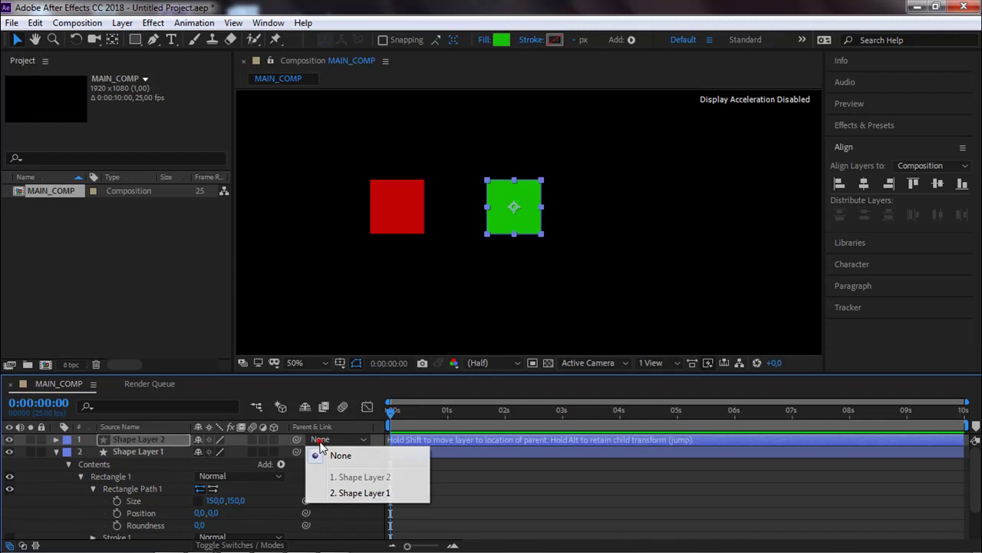
click(342, 494)
Step: Test the parenting by moving the red parent square slightly down and to the right
click(158, 453)
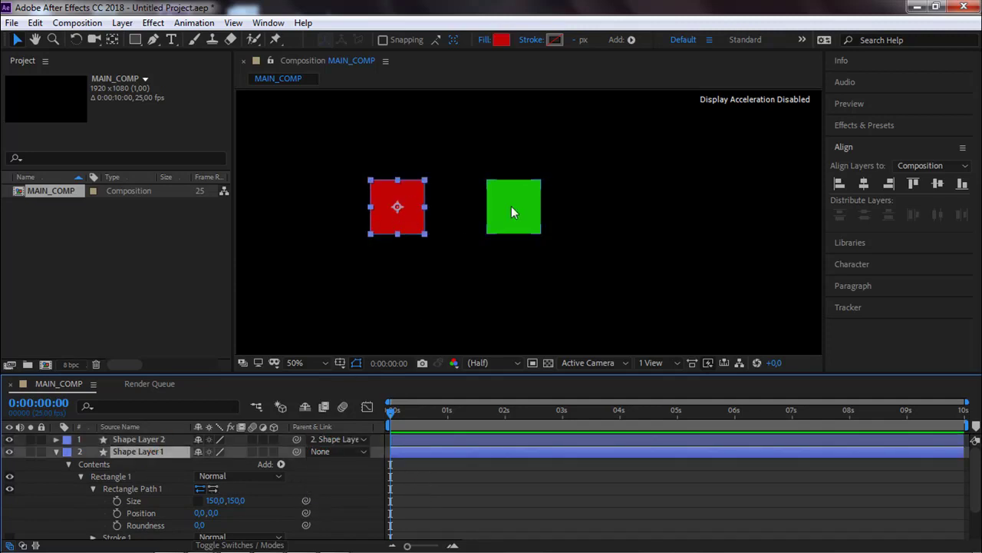
click(423, 276)
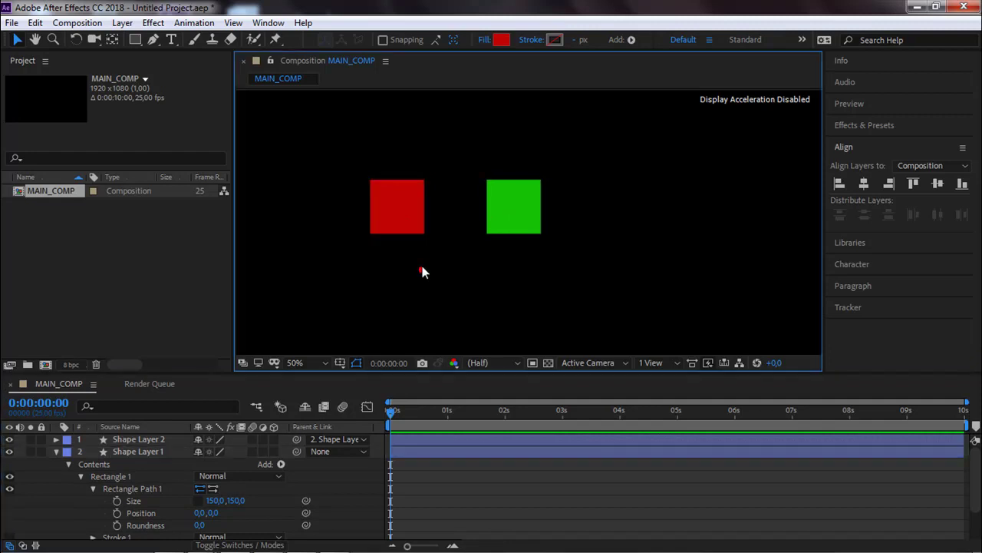
click(399, 221)
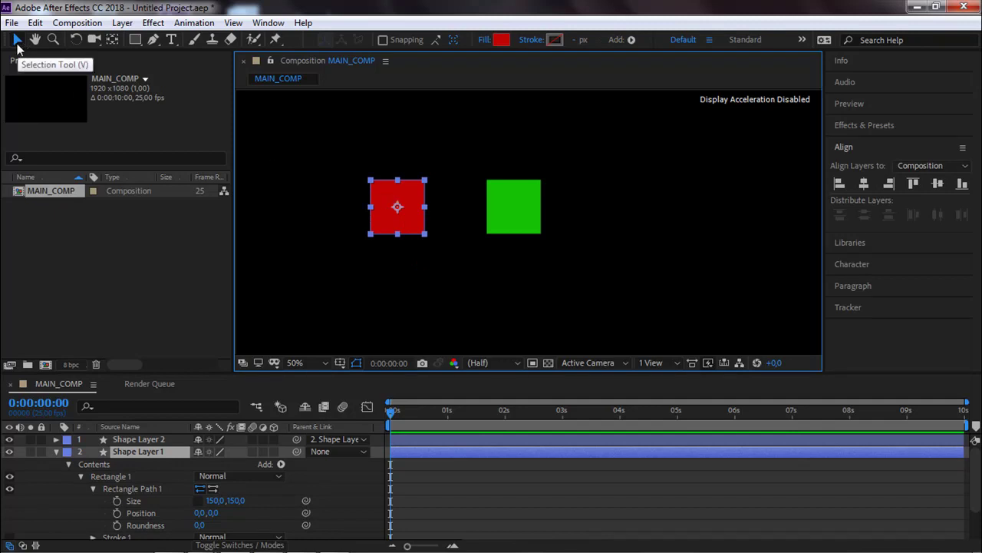
drag(397, 222, 408, 250)
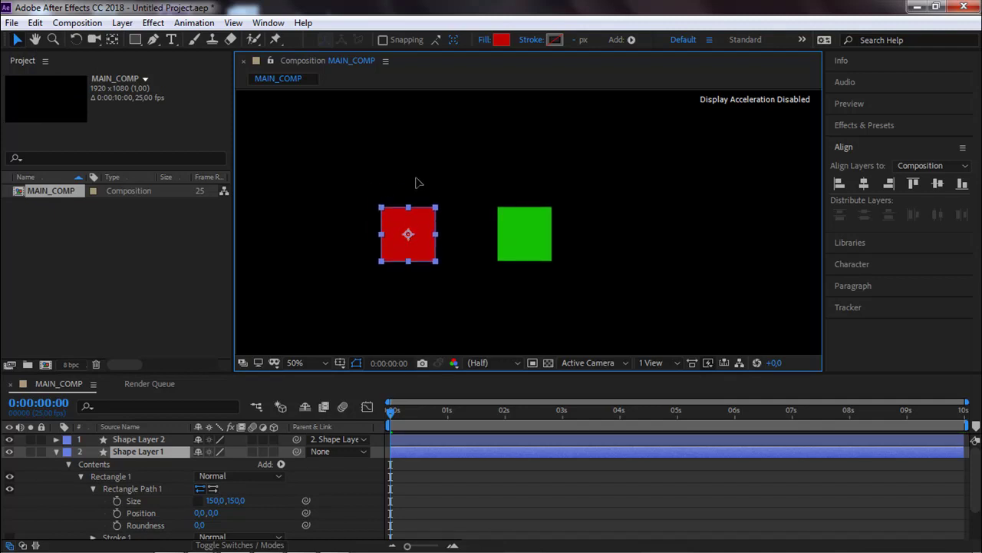
drag(432, 203, 432, 226)
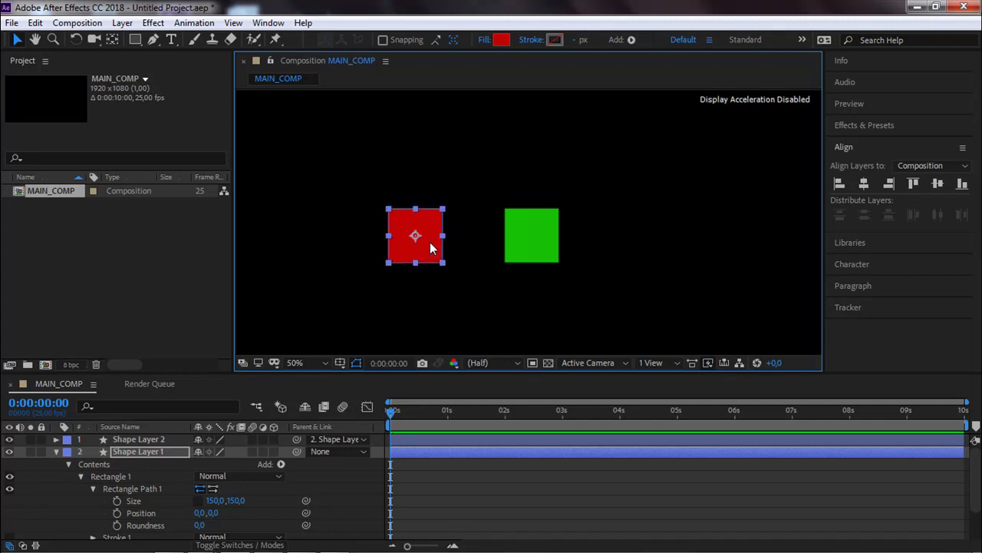
Step: Test-rotate the red parent square counterclockwise about its anchor point and undo the rotation
click(76, 45)
drag(427, 253, 447, 256)
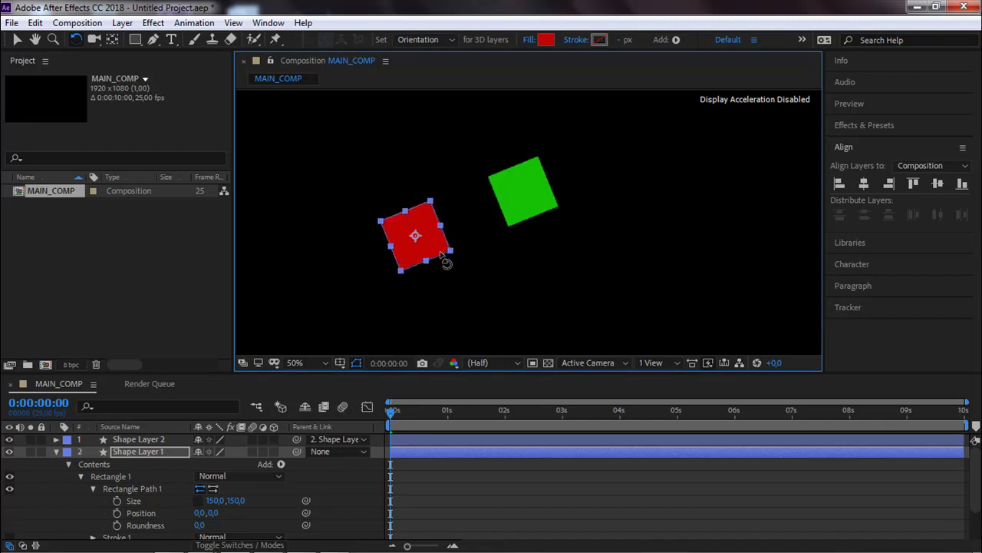
key(ctrl+z)
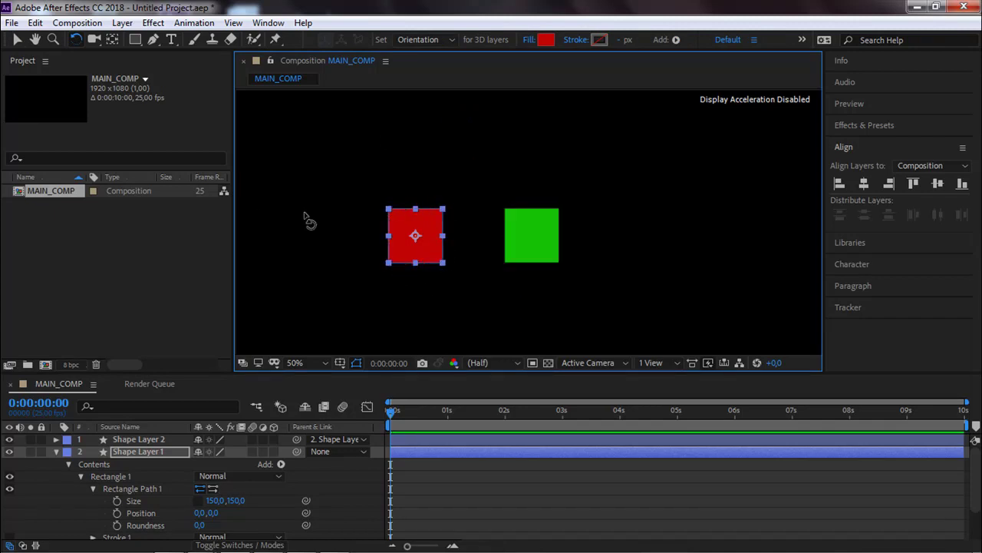
Step: Switch back to the Selection tool and test-scale the red parent square from its lower-right corner
click(18, 40)
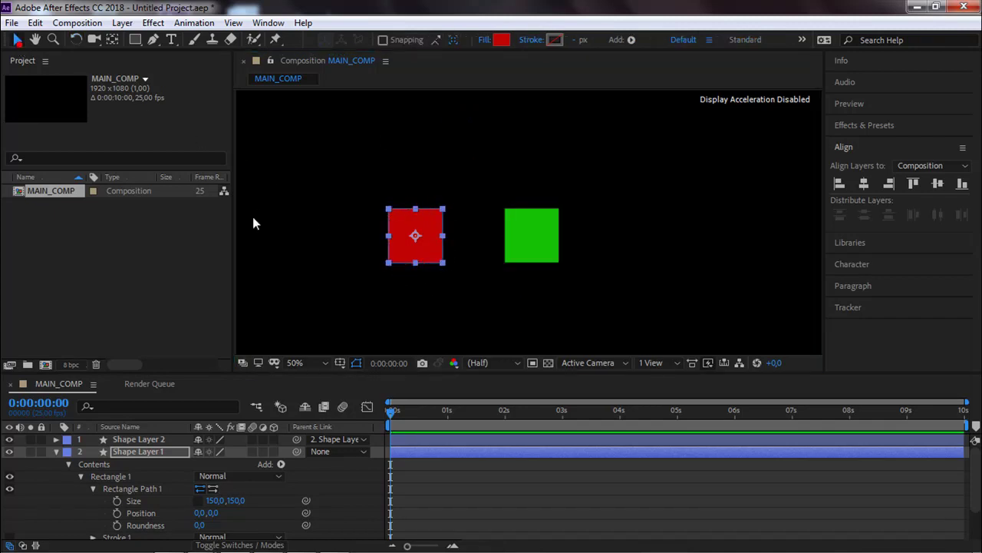
mouse_move(443, 264)
mouse_down()
mouse_move(458, 280)
mouse_move(450, 267)
mouse_move(432, 265)
mouse_move(432, 287)
mouse_move(443, 290)
mouse_move(476, 288)
mouse_move(479, 266)
mouse_move(449, 280)
mouse_up()
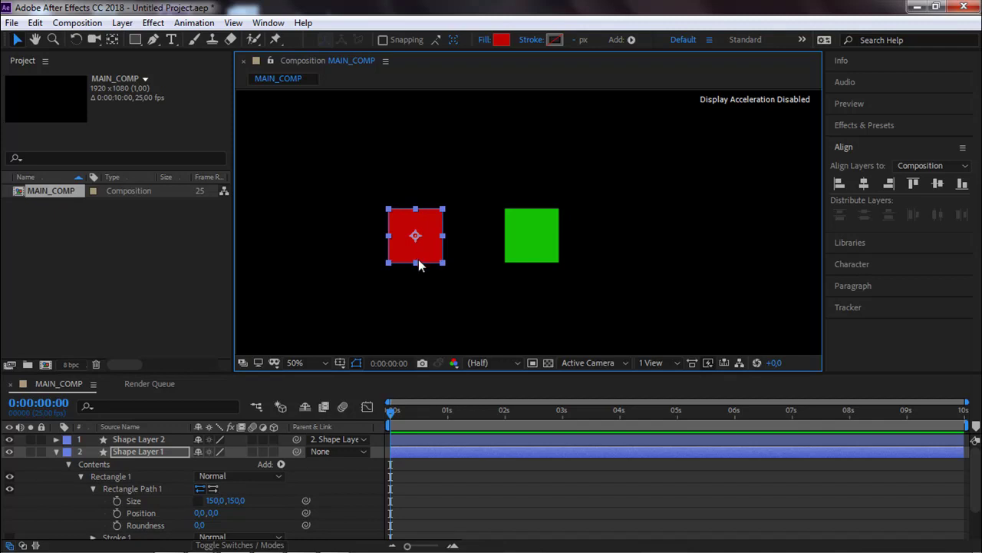
Step: Split the green square's layer, Shape Layer 2, at 0:00:01:20 and set the parent of its second half to None
click(459, 409)
click(491, 410)
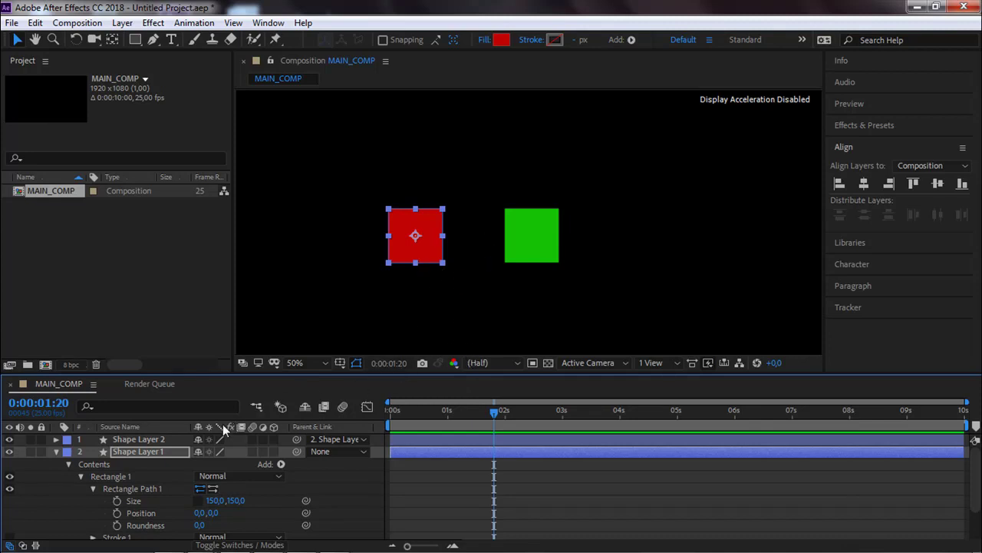
click(432, 437)
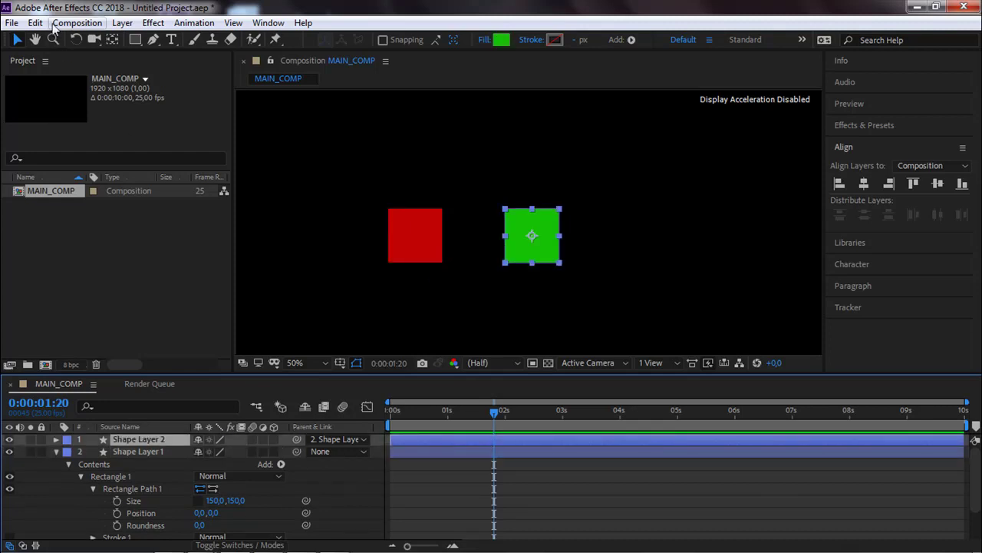
click(123, 24)
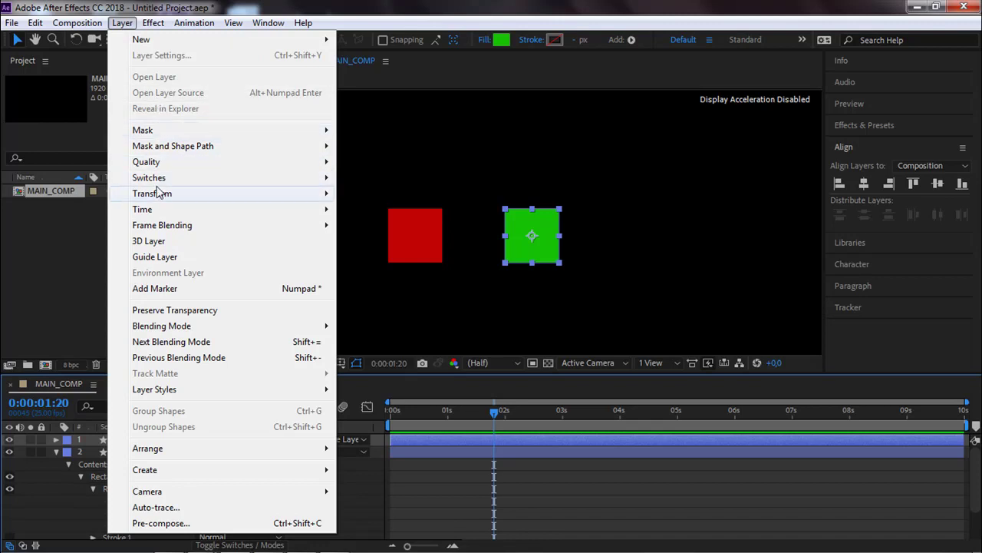
mouse_move(77, 28)
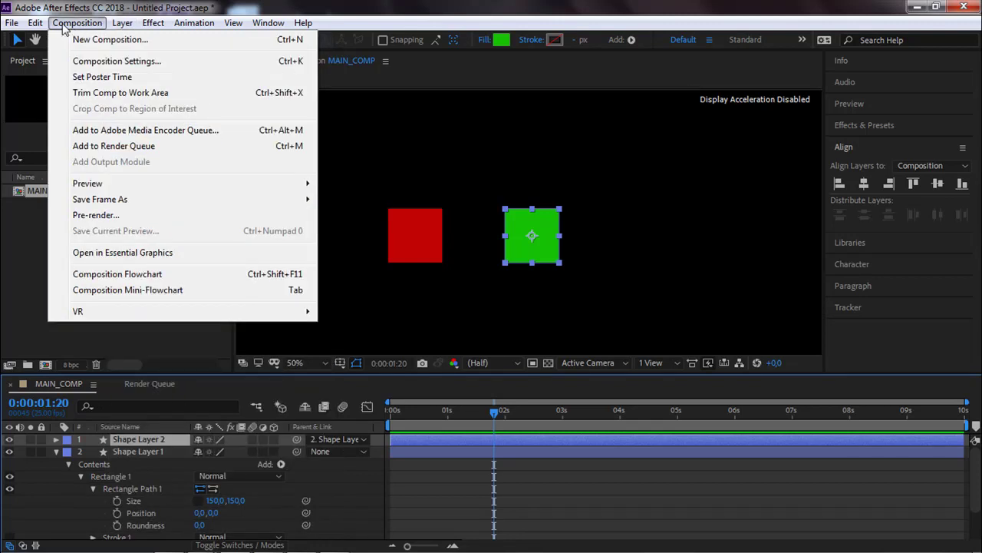
mouse_move(35, 25)
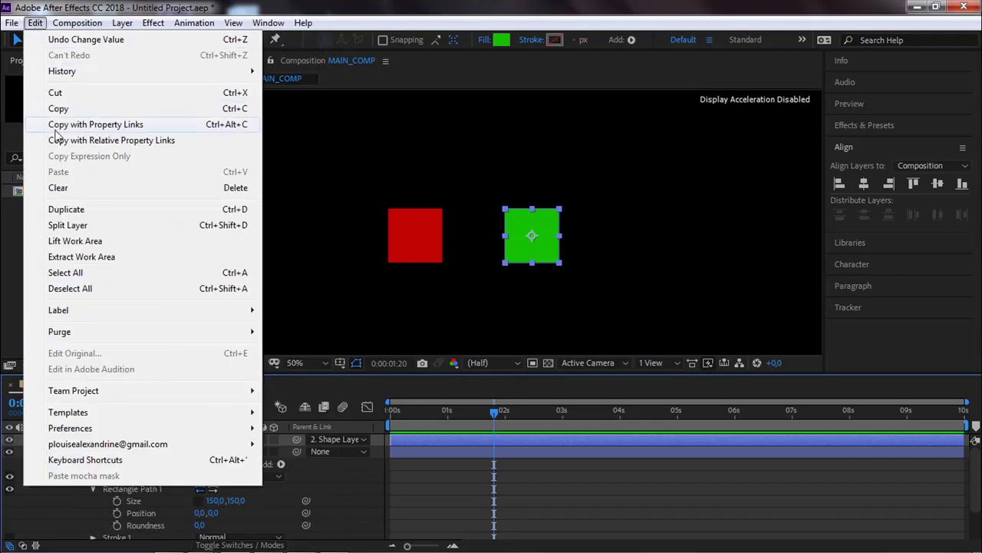
click(73, 226)
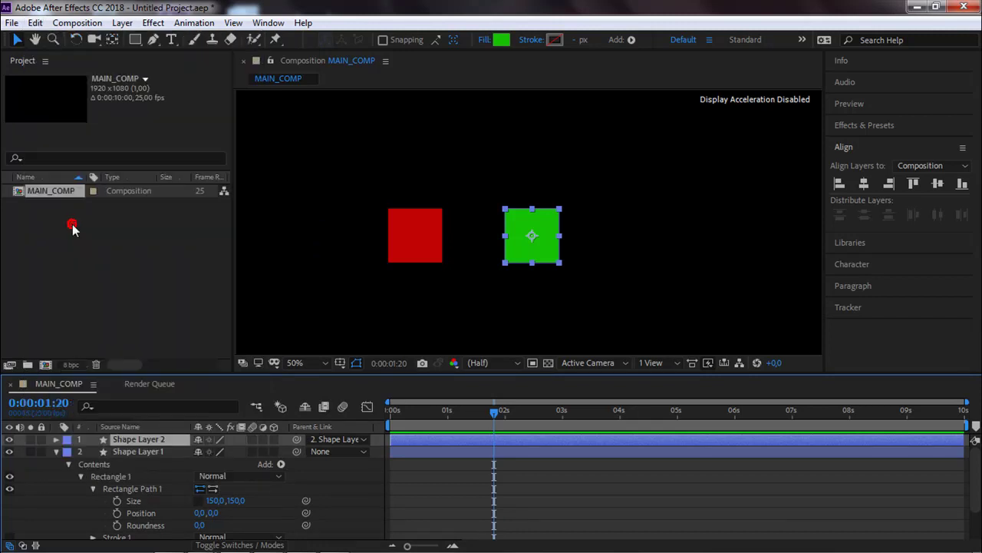
click(325, 440)
click(330, 456)
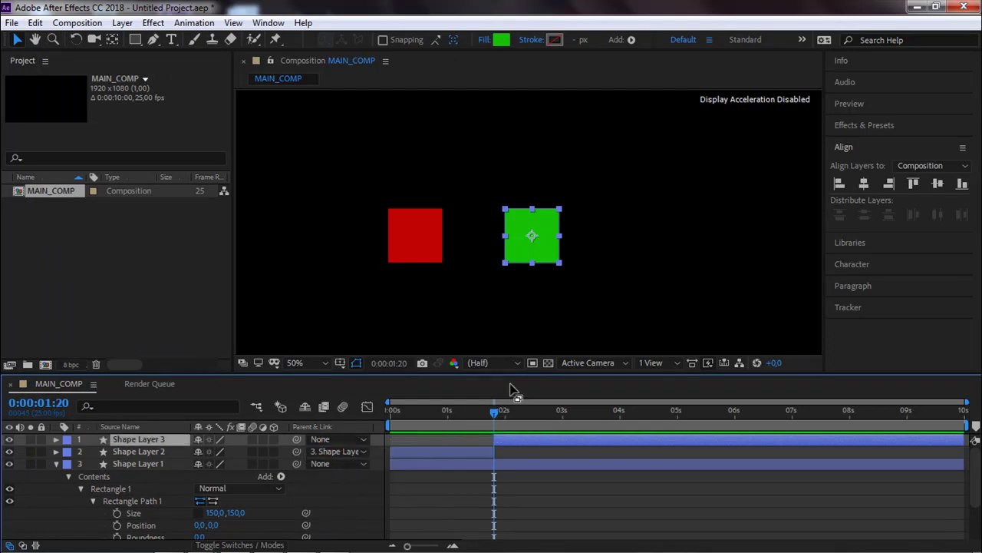
Step: Test the split parenting by moving the red square at 0:00:01:03 before the split and at 0:00:02:07 after it
drag(497, 412, 454, 413)
drag(431, 242, 435, 222)
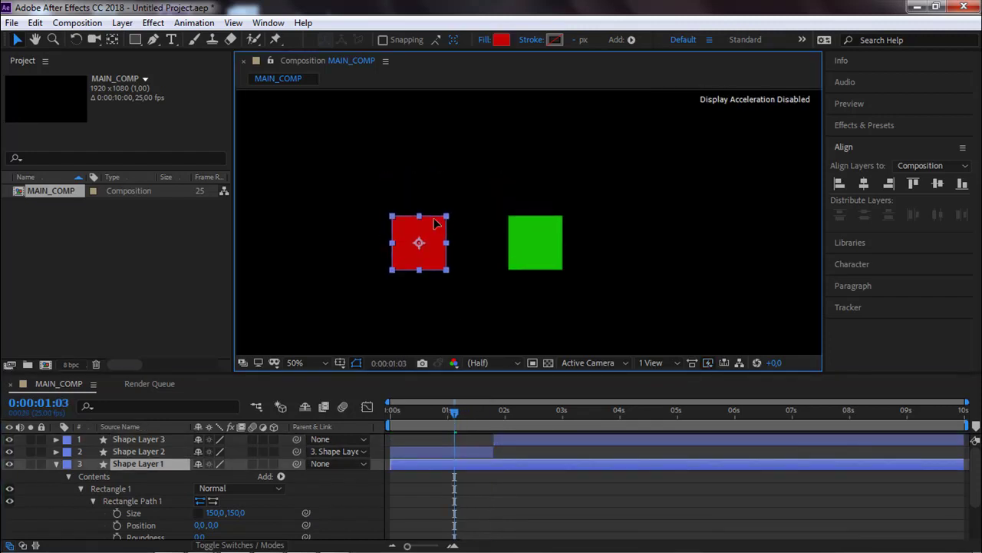
drag(436, 259, 439, 267)
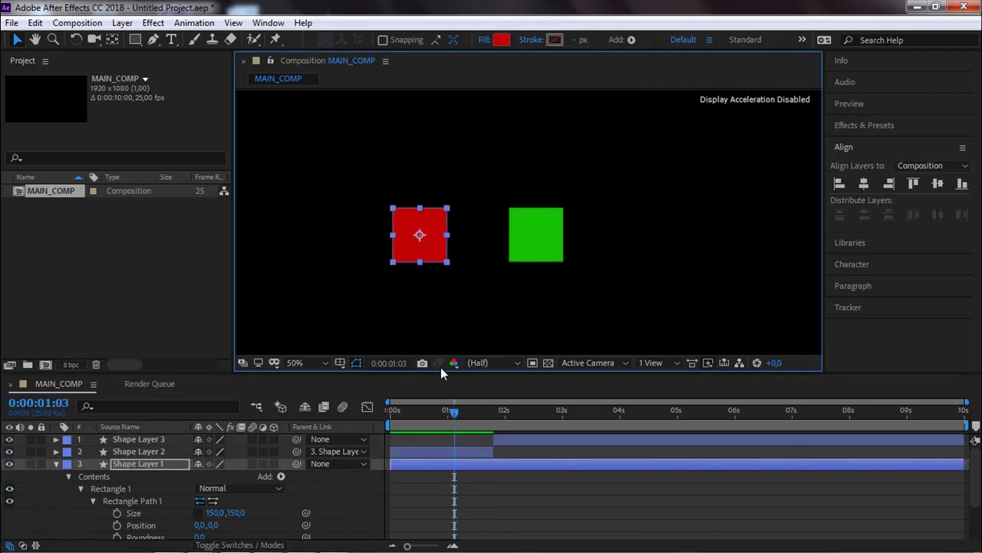
drag(455, 416, 524, 412)
mouse_move(426, 248)
mouse_down()
mouse_move(436, 252)
mouse_move(437, 235)
mouse_up()
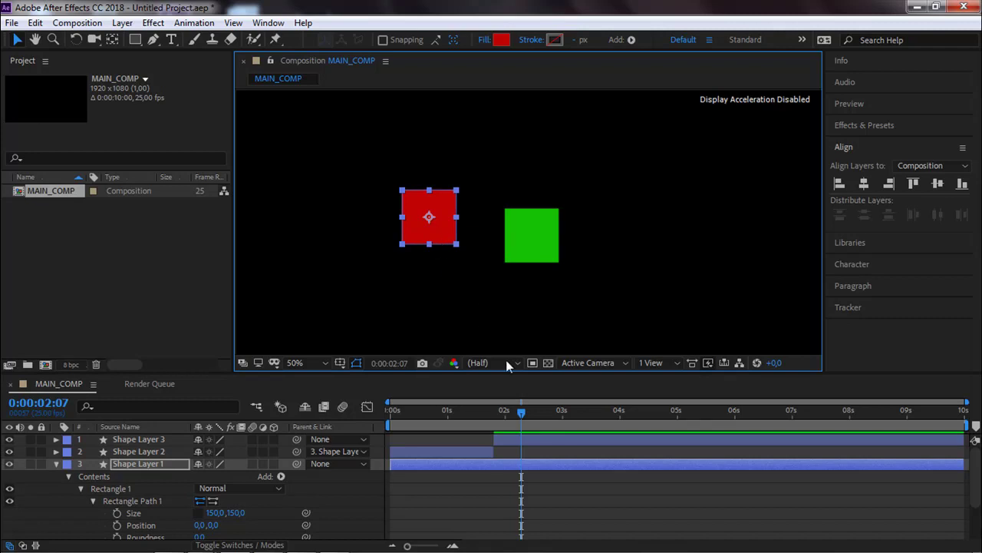
drag(519, 416, 476, 409)
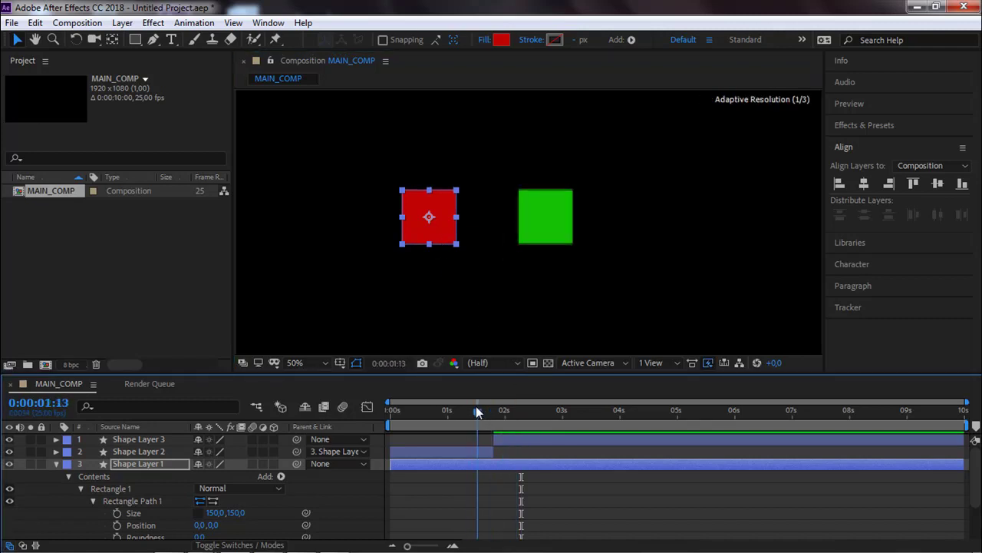
Step: Undo the test moves of the red square, the parent removal and the split of the green square's layer
key(k)
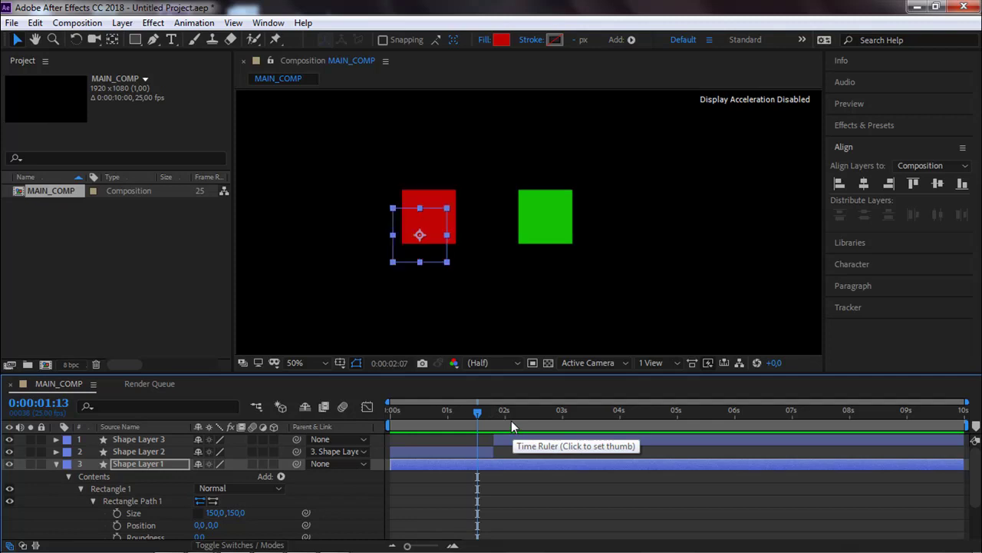
key(j)
key(ctrl+Up)
key(ctrl+Up)
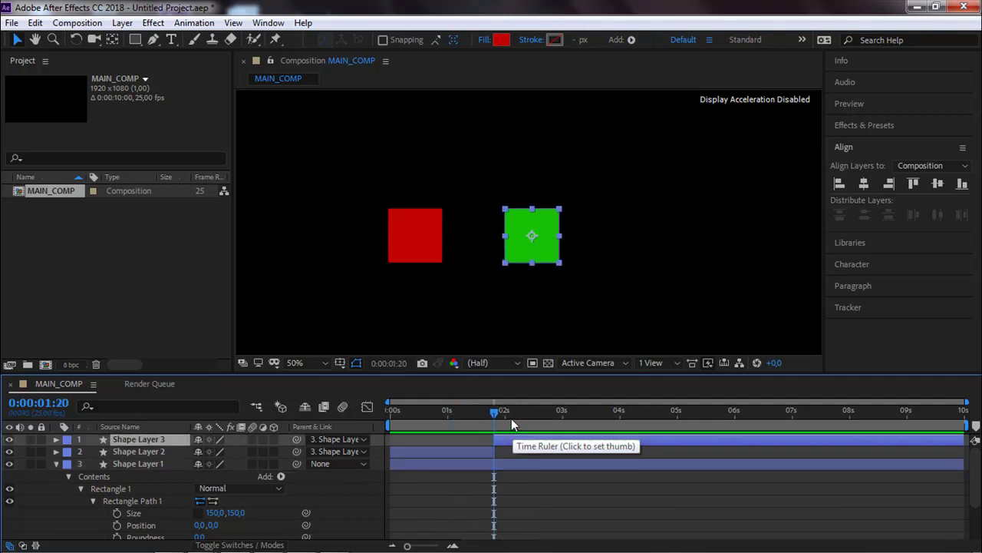
key(Delete)
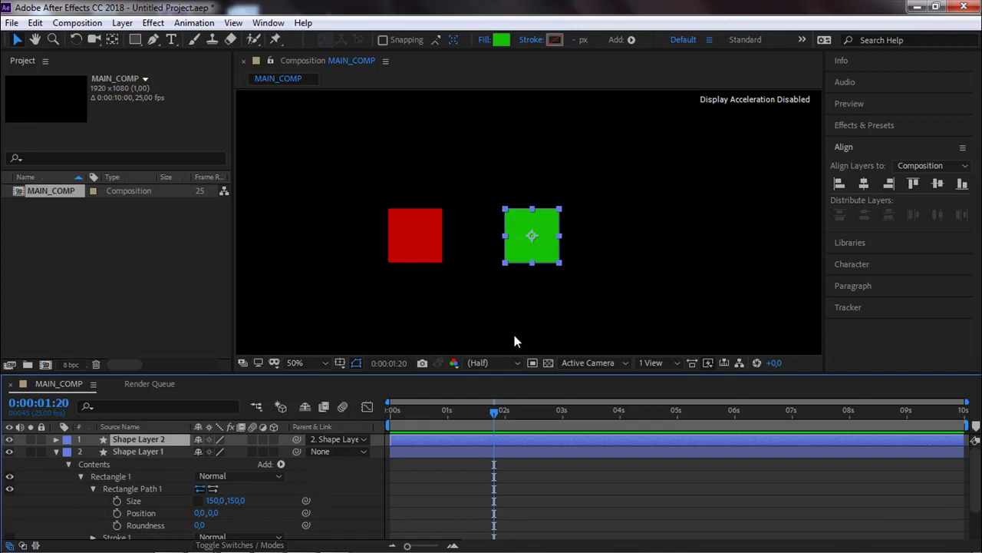
Step: Collapse the properties of Shape Layer 1 and delete the green square's layer
click(56, 452)
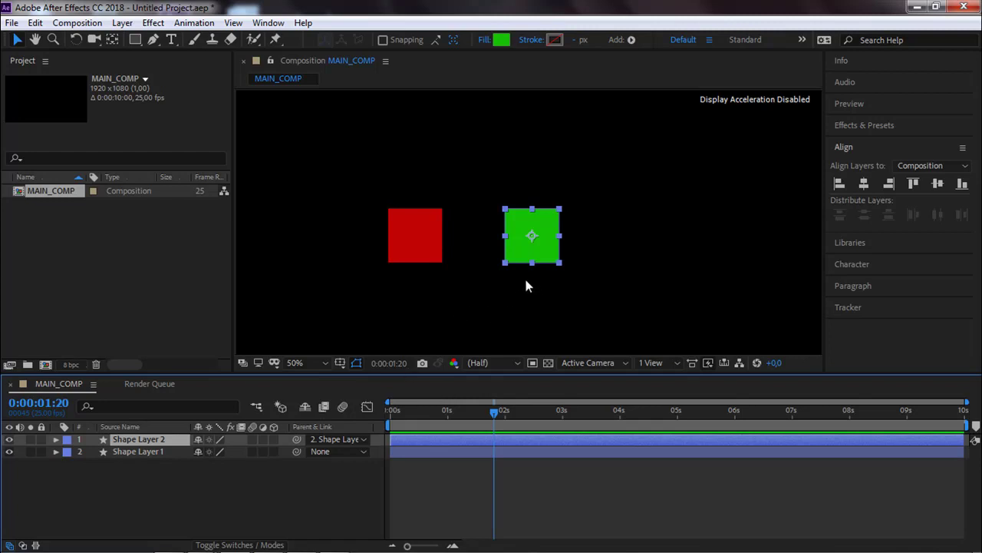
click(528, 244)
key(Delete)
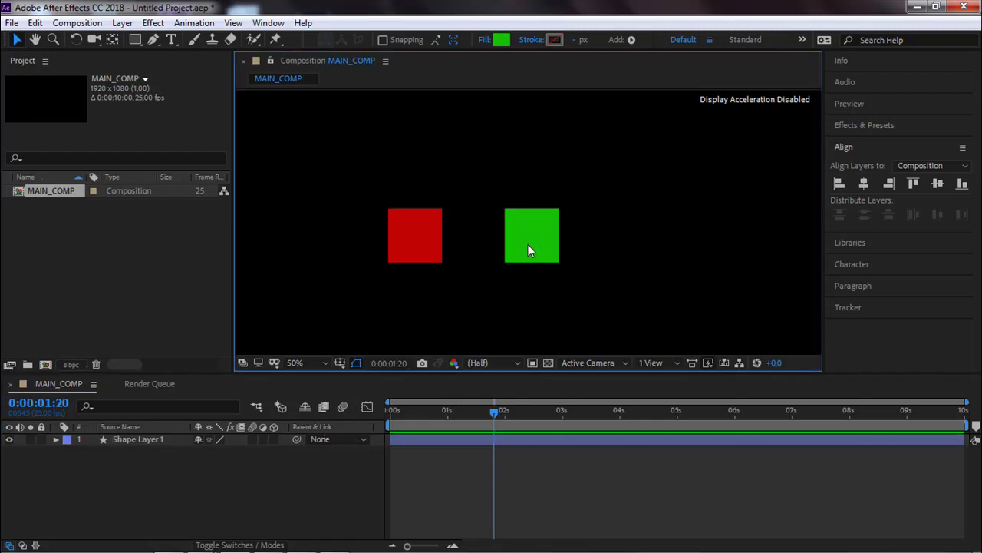
Step: Center the red square horizontally in the composition and align it to the composition's bottom edge
click(413, 255)
drag(510, 276, 514, 263)
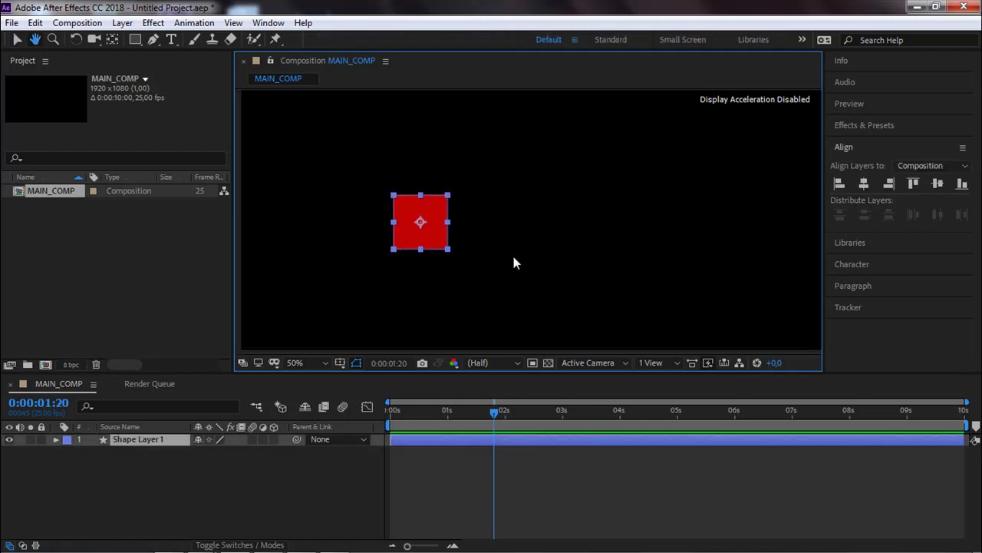
scroll(514, 259, down, 3)
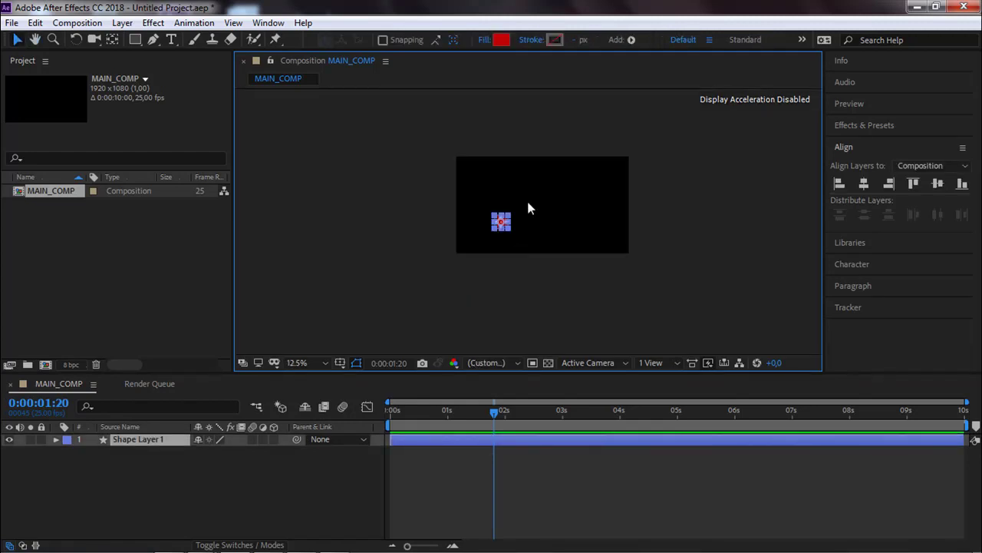
scroll(534, 216, up, 2)
drag(491, 224, 577, 261)
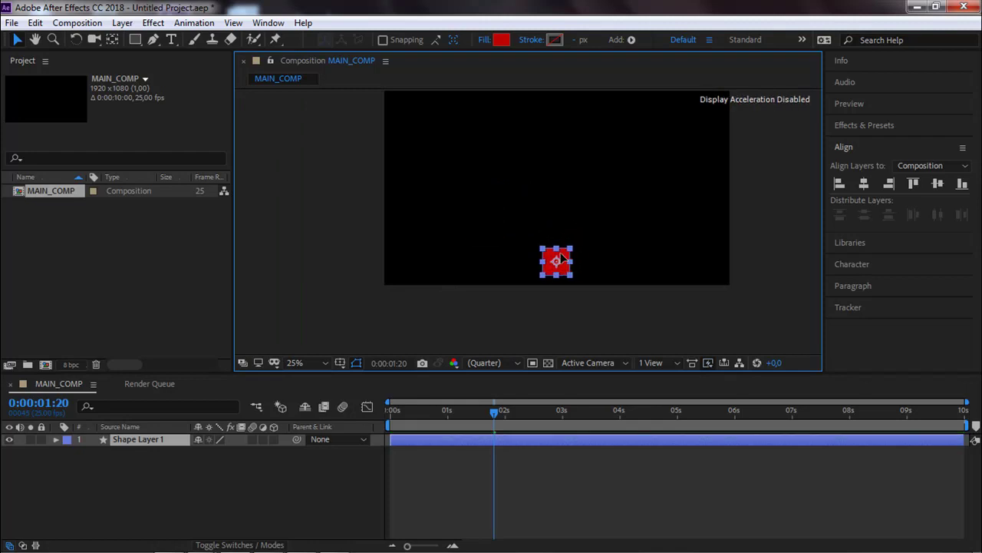
click(862, 183)
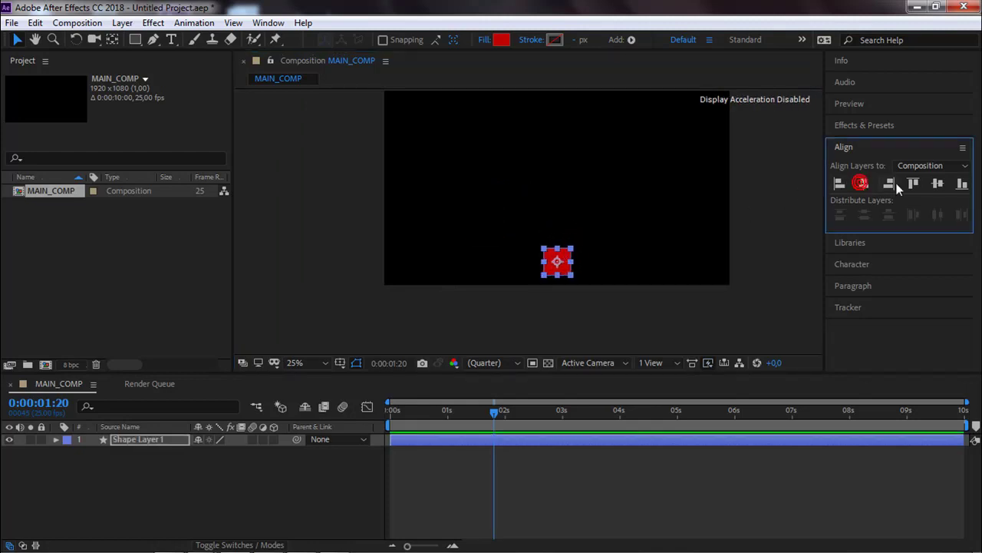
click(955, 186)
click(563, 299)
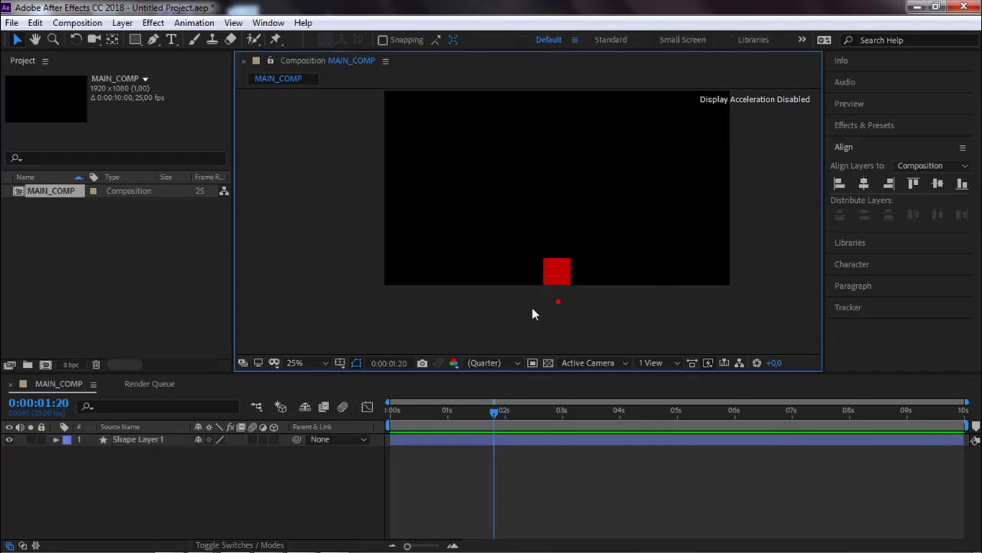
Step: Move the red square's anchor point to the middle of its bottom edge with the Pan Behind tool
scroll(563, 288, up, 2)
drag(527, 243, 453, 204)
click(457, 211)
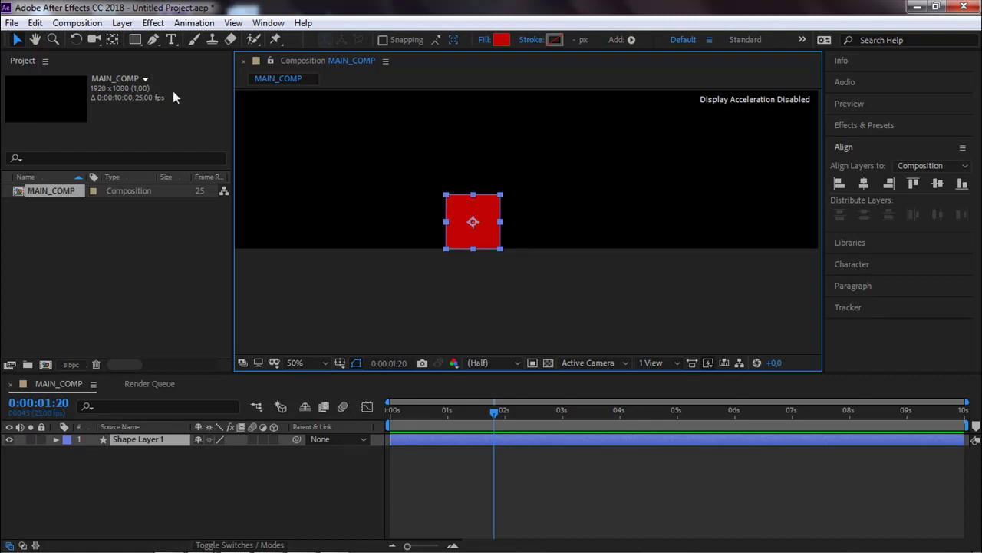
click(112, 40)
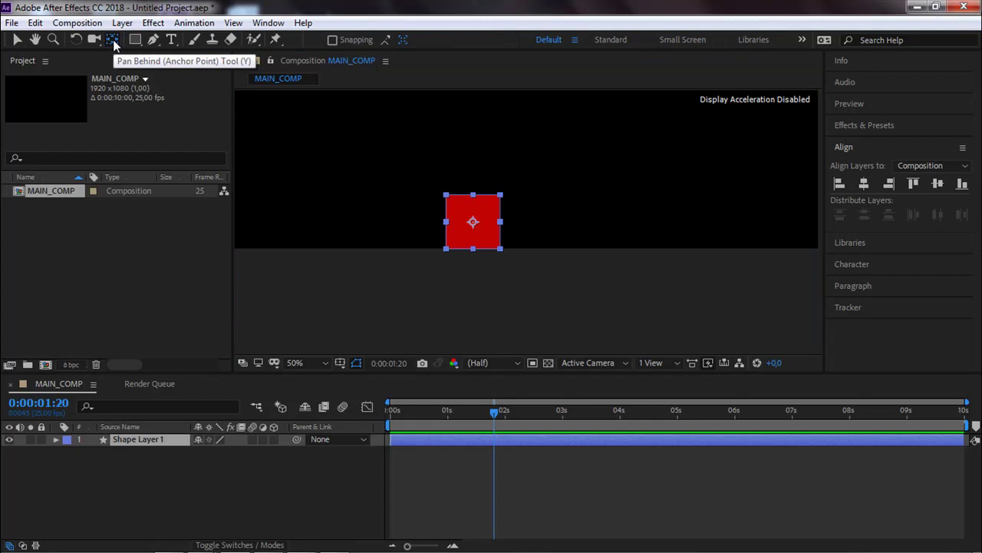
click(474, 222)
drag(474, 222, 472, 248)
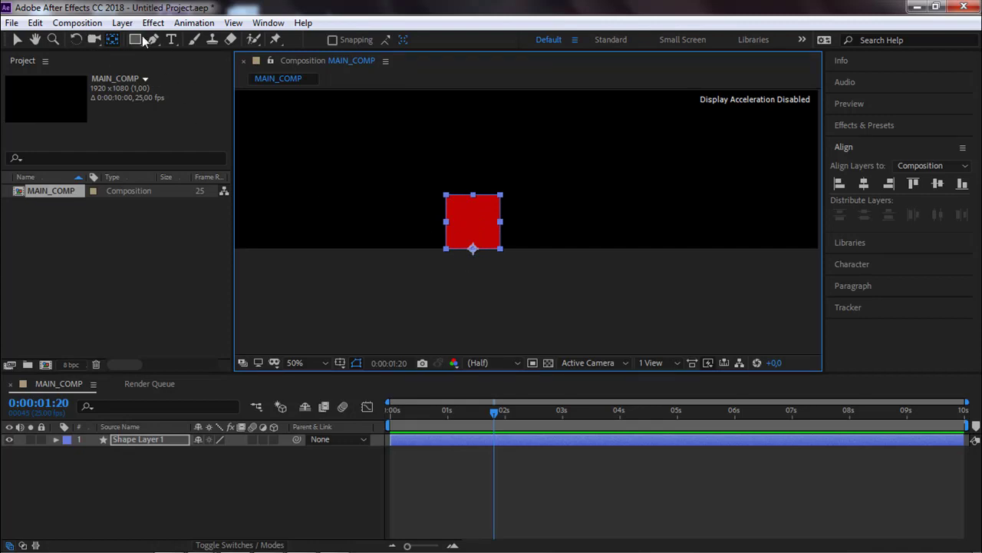
Step: Test-rotate the red square about its bottom anchor point, restore it, and return to the Selection tool with nothing selected
click(76, 39)
mouse_move(468, 208)
mouse_down()
mouse_move(491, 230)
mouse_move(427, 210)
mouse_move(465, 204)
mouse_up()
click(20, 41)
click(409, 159)
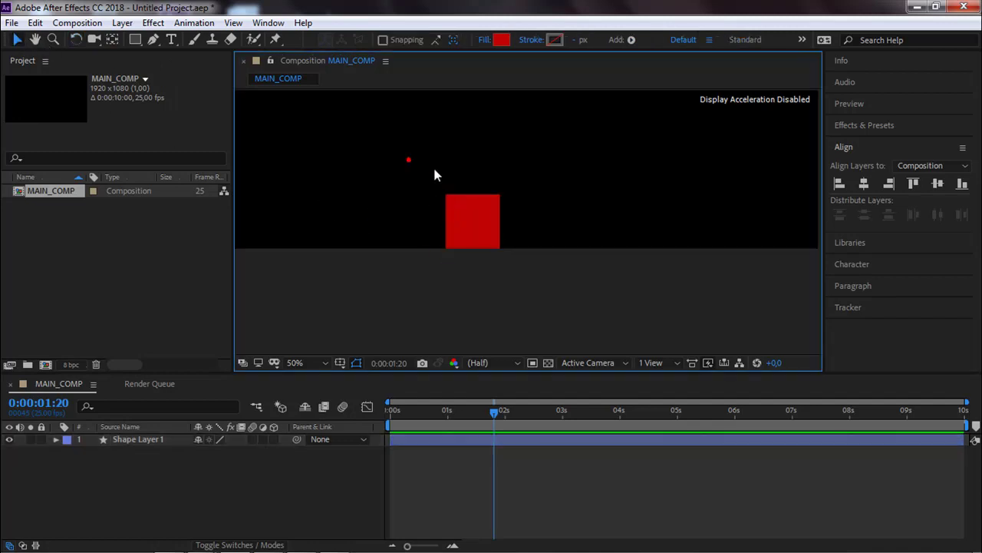
Step: Duplicate the red square four times and stack the copies straight upward with small gaps to form a column of five
key(comma)
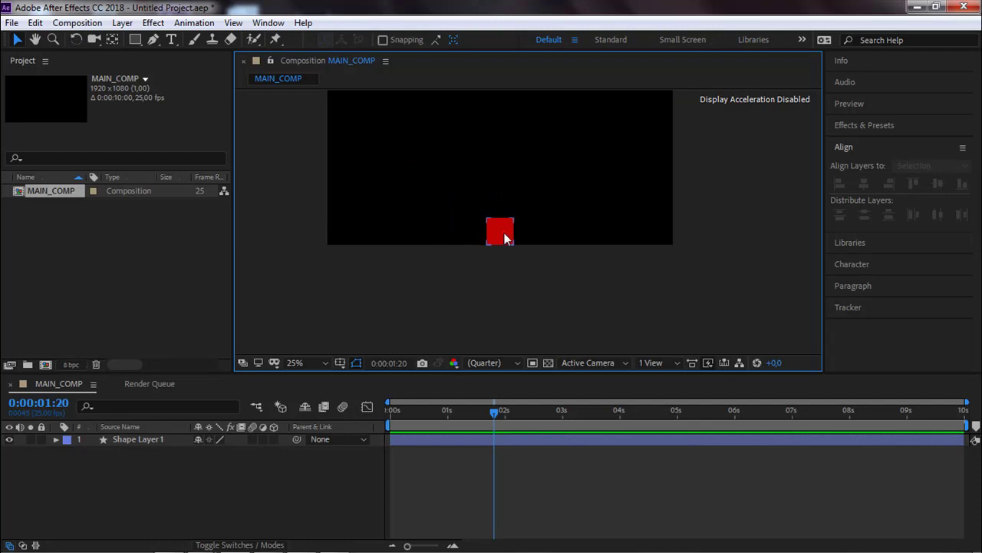
click(505, 236)
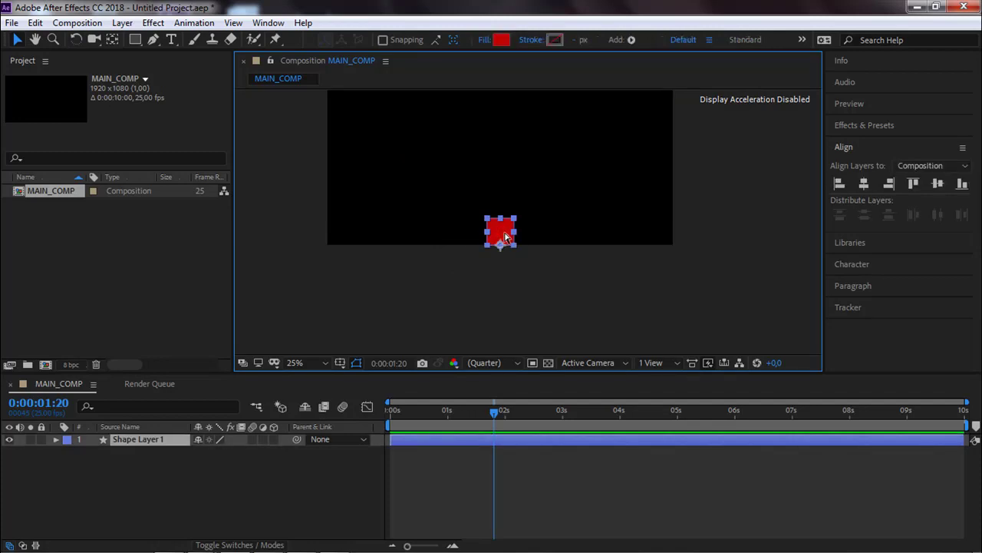
key(ctrl+d)
mouse_move(504, 236)
mouse_down()
mouse_move(514, 178)
mouse_move(502, 265)
mouse_move(495, 223)
mouse_up()
key(ctrl+d)
key(ctrl+d)
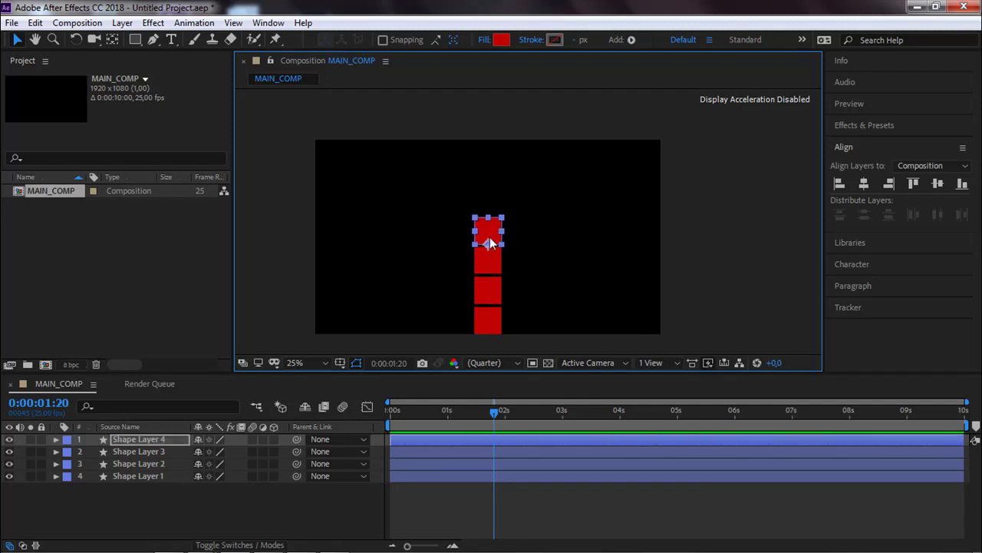
key(ctrl+d)
drag(491, 234, 496, 205)
click(537, 242)
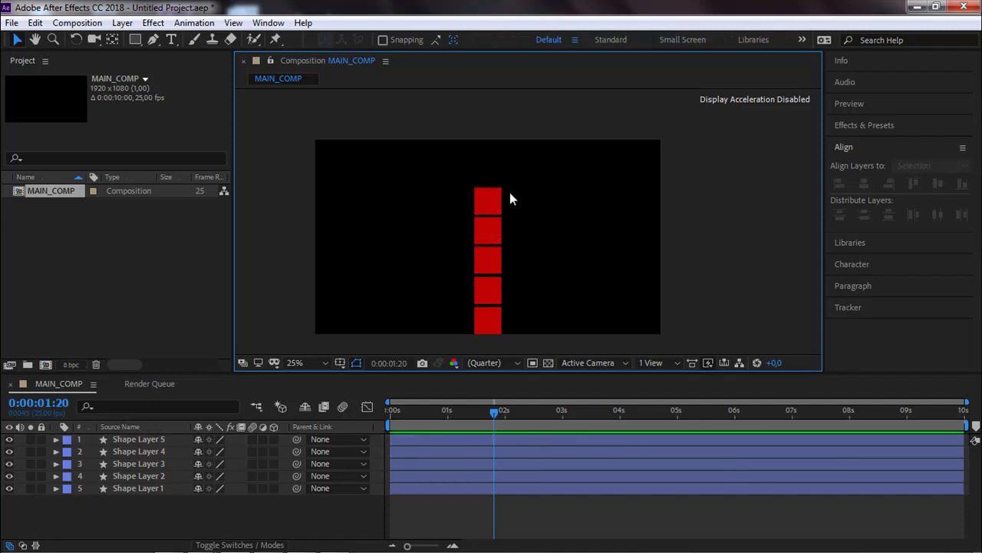
Step: Distribute all five red squares evenly by their vertical centers and deselect them
drag(497, 175, 499, 336)
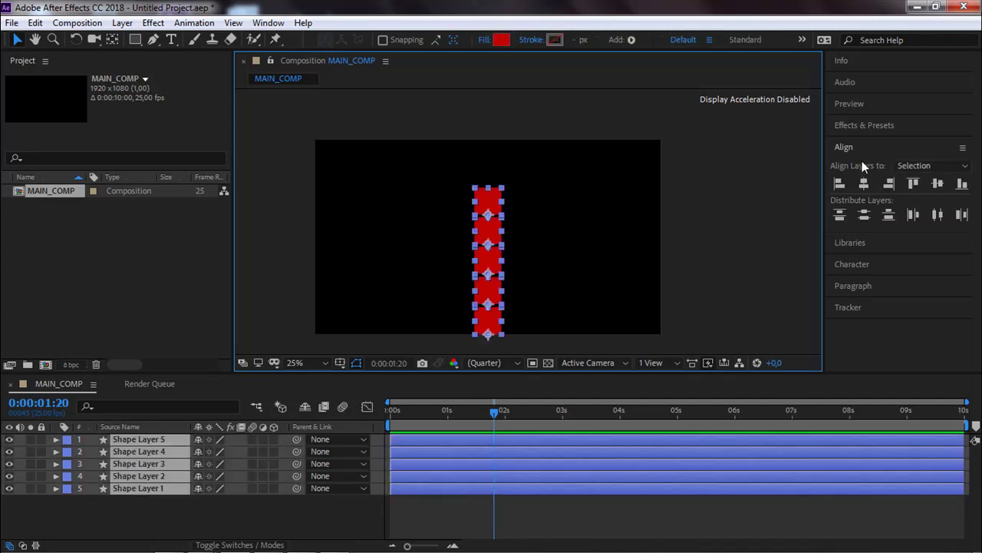
click(864, 220)
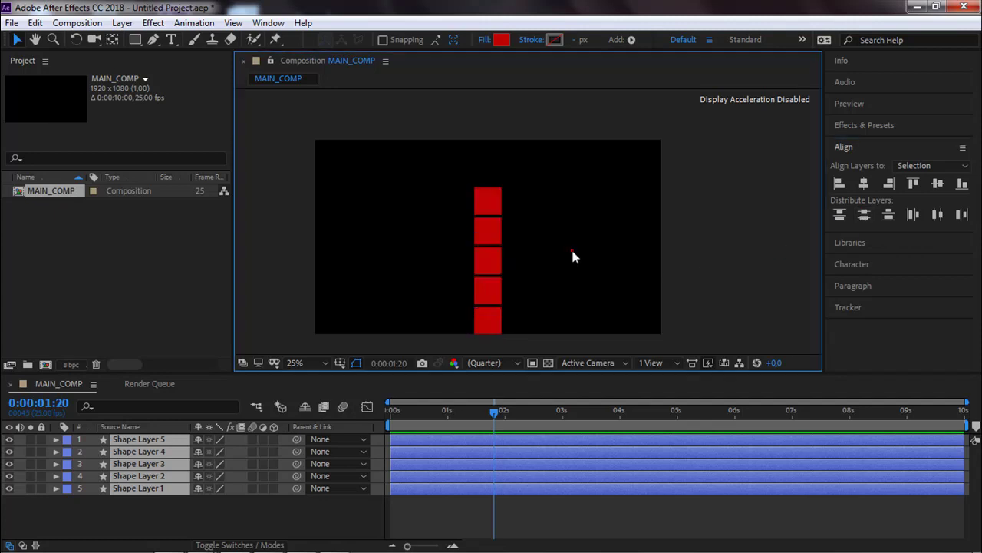
click(572, 250)
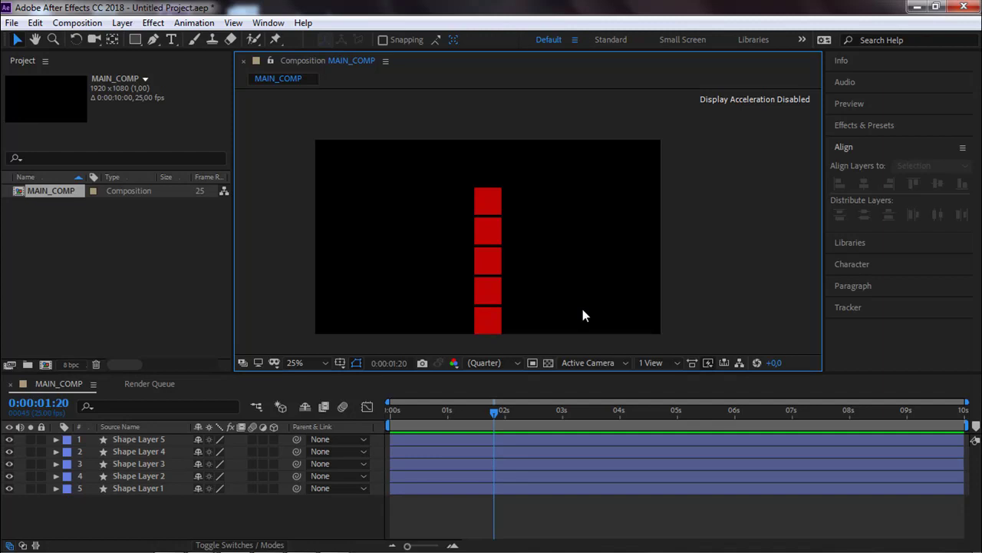
Step: Show the rulers and place a horizontal guide through the vertical middle of the column's top square
click(494, 202)
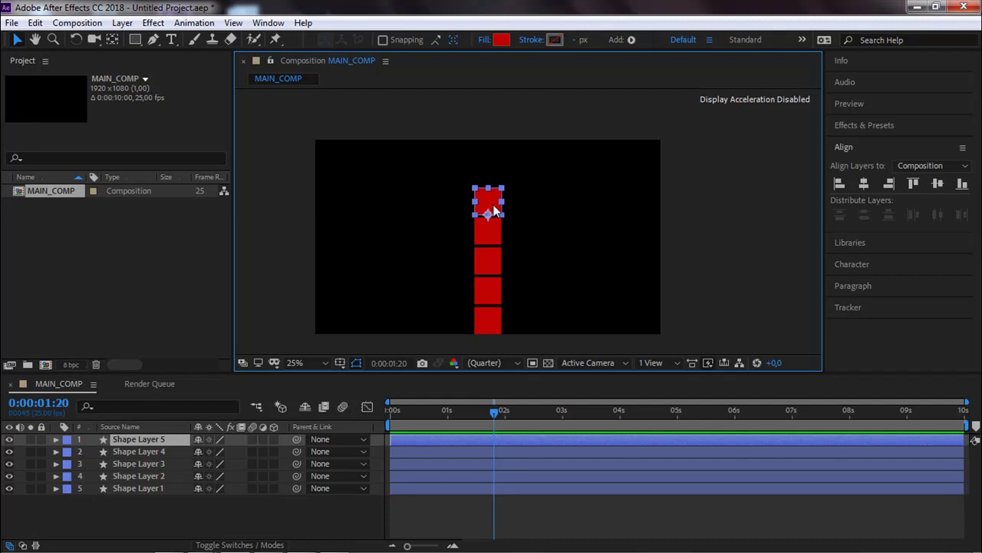
key(period)
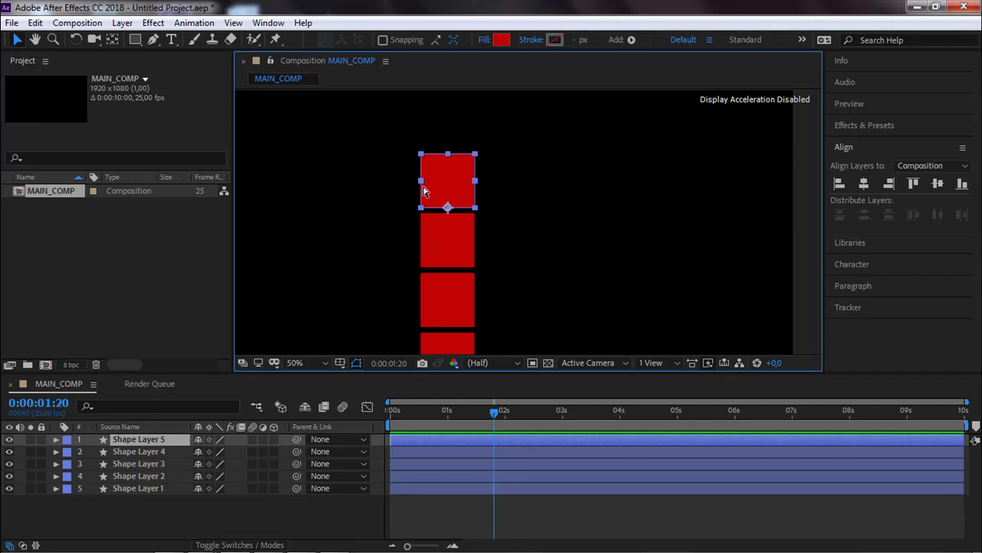
key(ctrl+r)
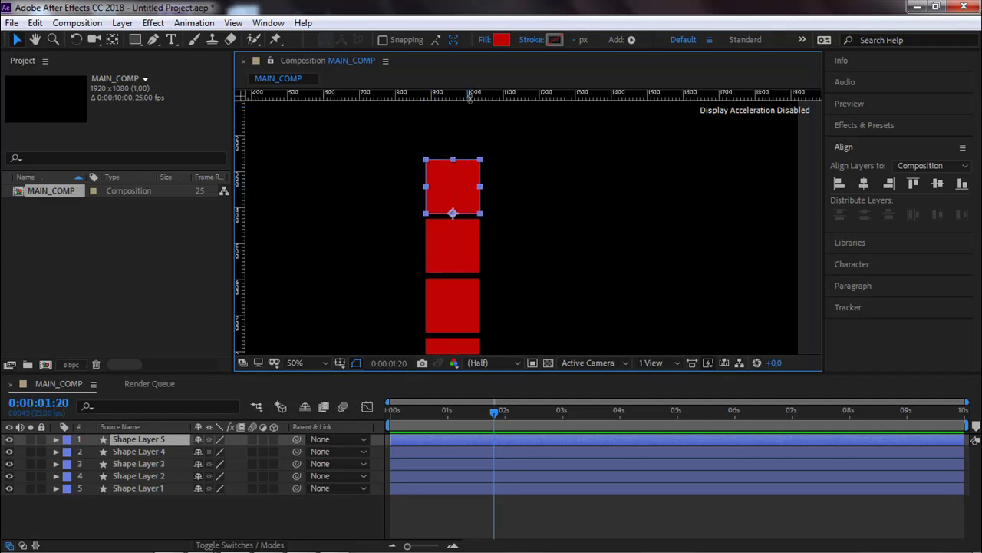
drag(469, 98, 453, 186)
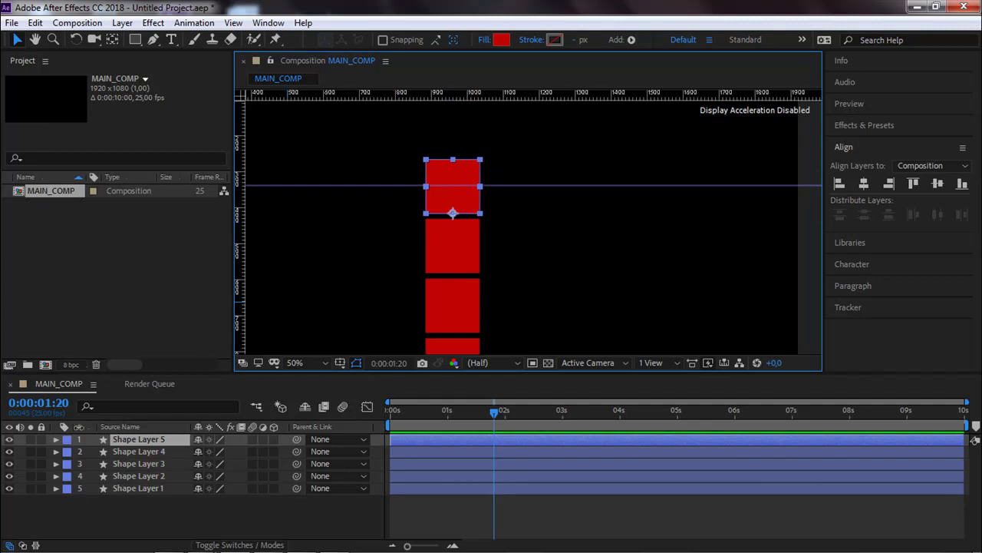
Step: Set the top square's rectangle path height to 150/2, keeping its width at 150
click(55, 439)
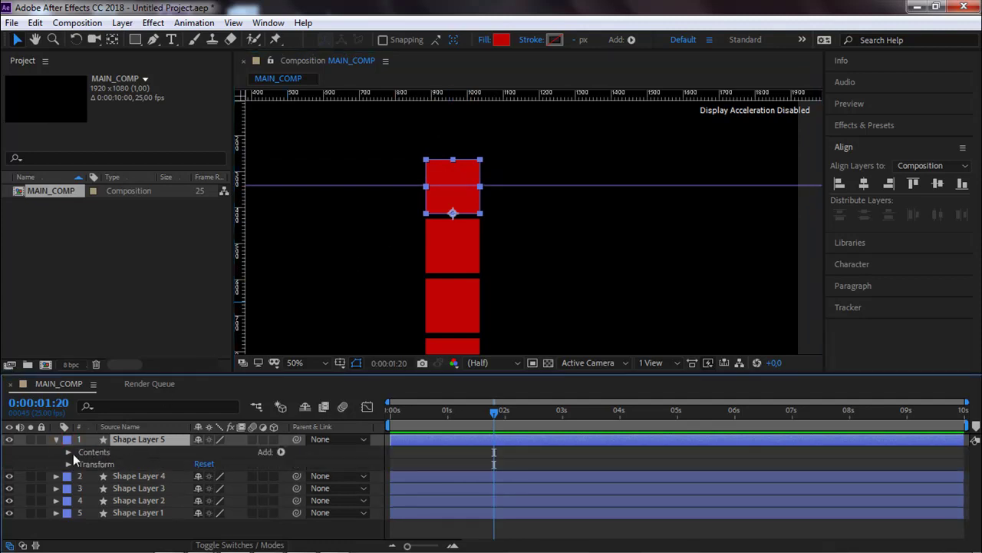
click(68, 453)
click(81, 465)
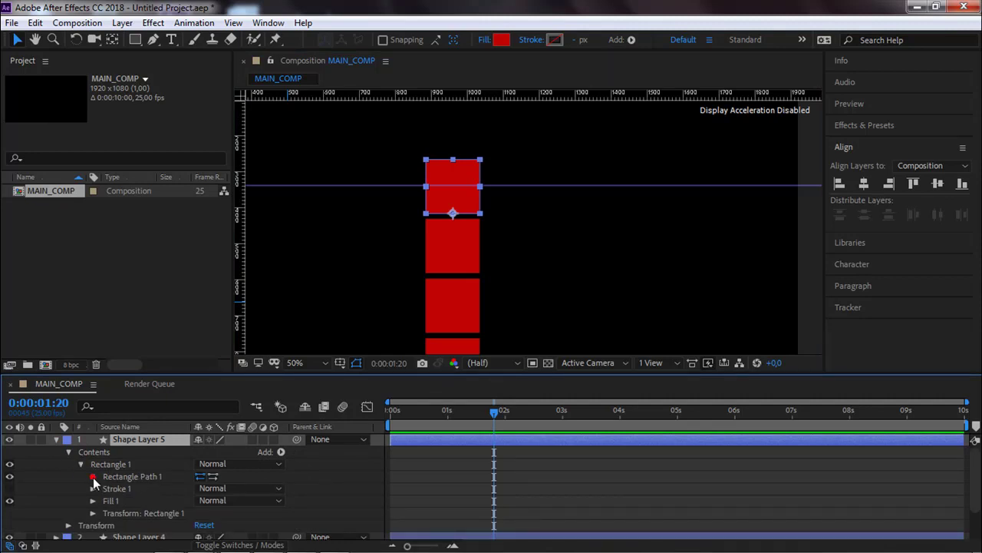
click(93, 476)
click(236, 489)
text(125)
key(Return)
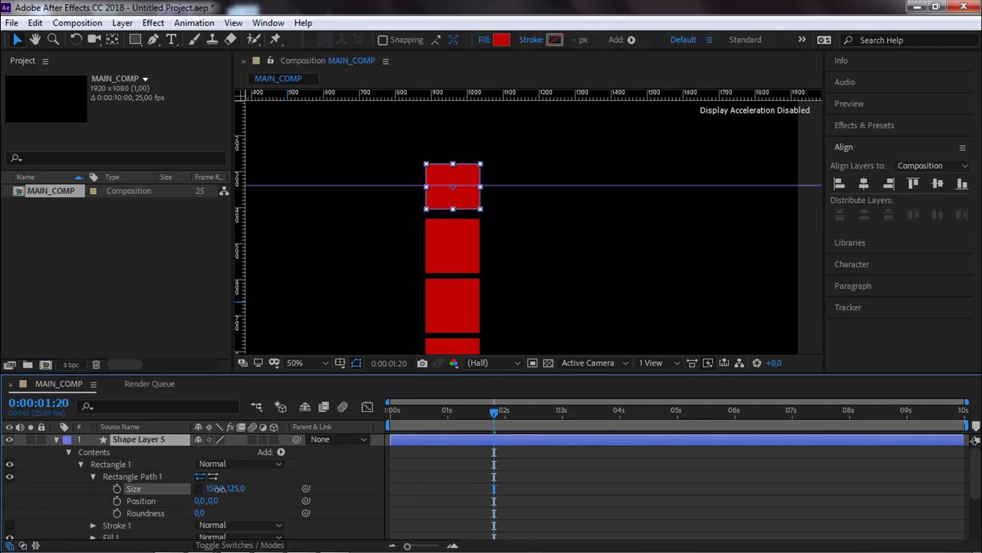
drag(218, 488, 227, 491)
click(235, 488)
text(150/2)
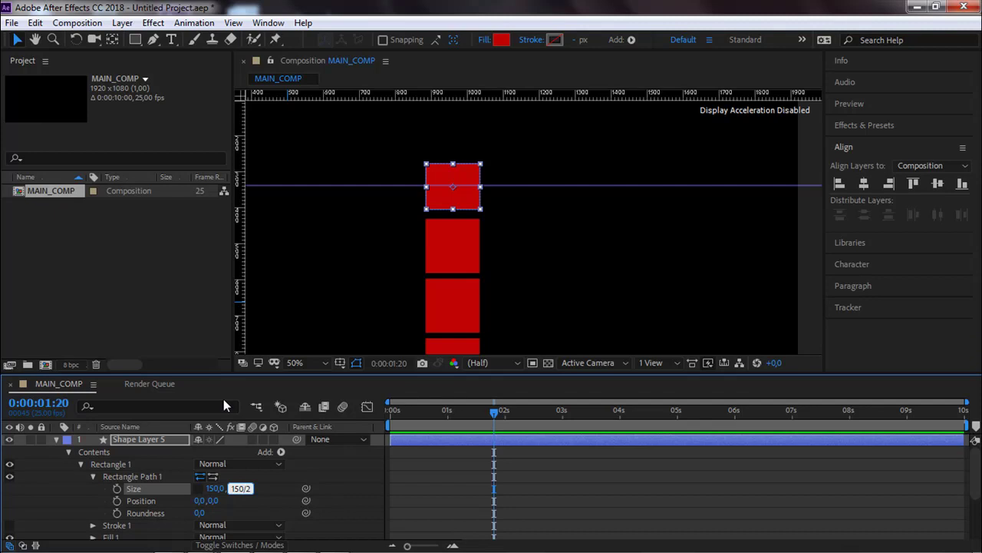
key(Return)
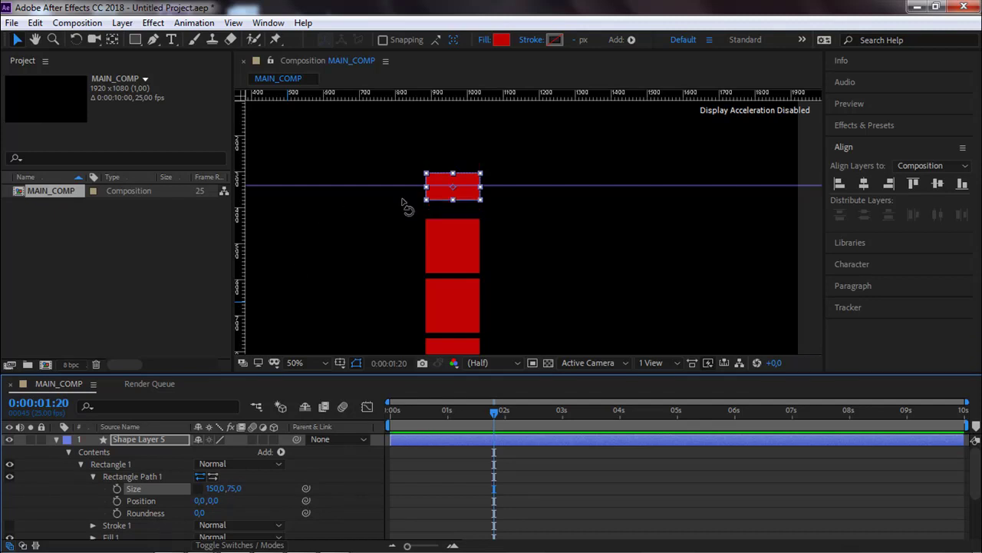
Step: Move the half-height rectangle down until its top edge meets the guide, remove the guide and deselect the shape
click(463, 190)
drag(463, 194, 456, 206)
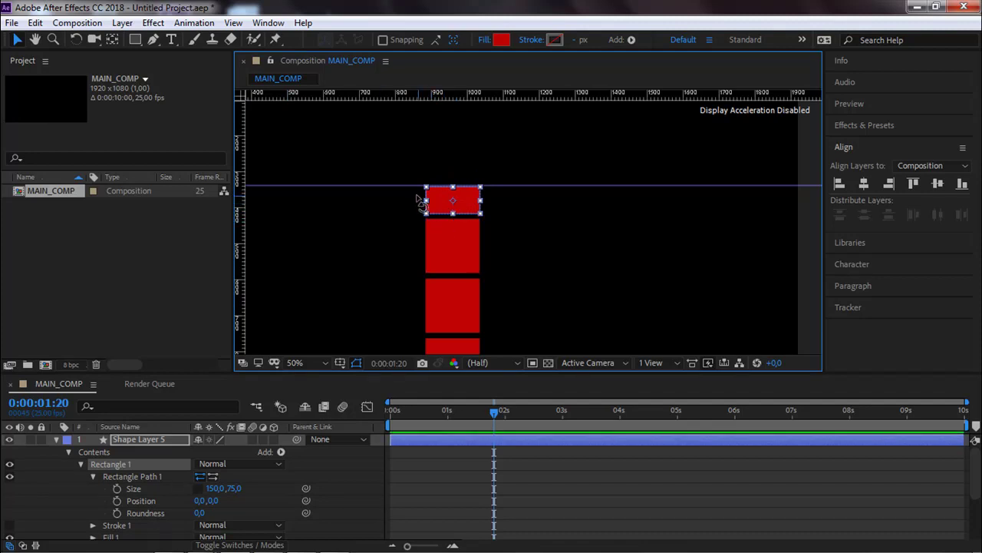
mouse_move(410, 185)
mouse_down()
mouse_move(410, 108)
mouse_move(444, 62)
mouse_up()
click(468, 149)
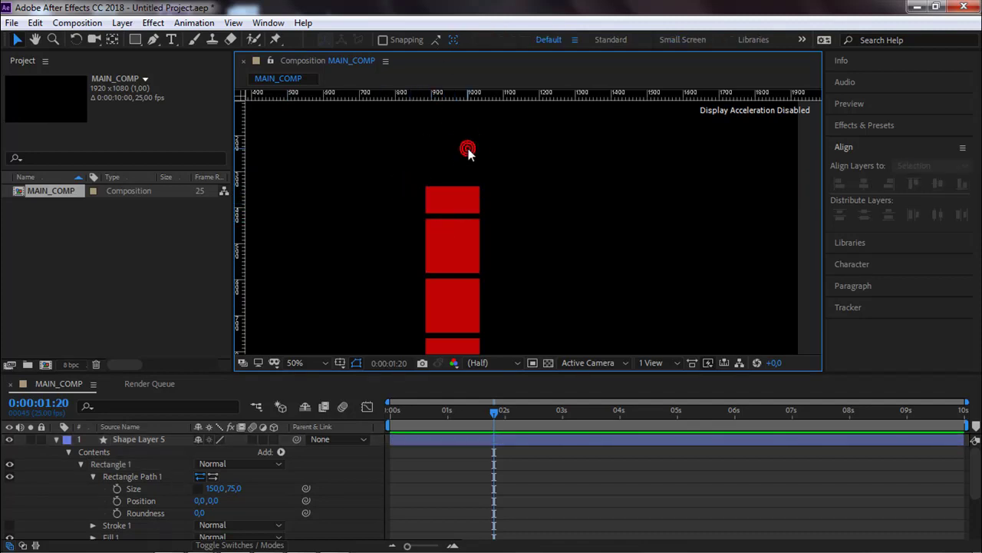
Step: Check the anchor point of each of the five column pieces one after another from top to bottom
click(453, 201)
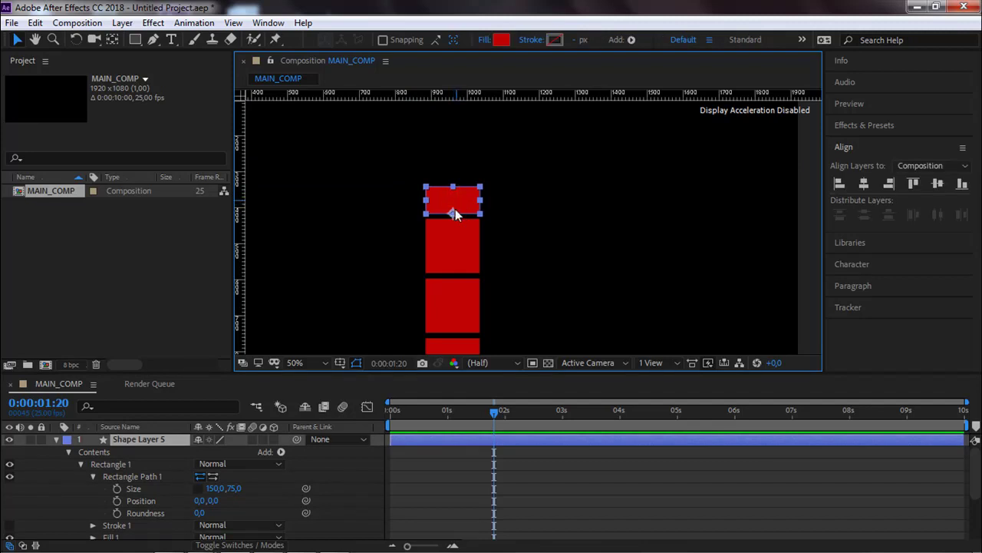
click(450, 243)
click(452, 316)
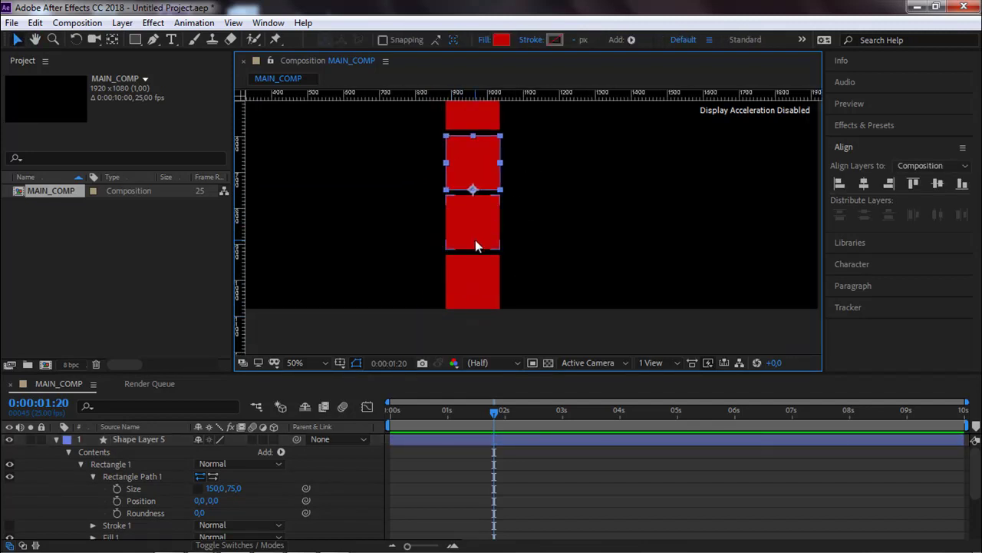
click(474, 241)
click(476, 287)
drag(571, 219, 563, 268)
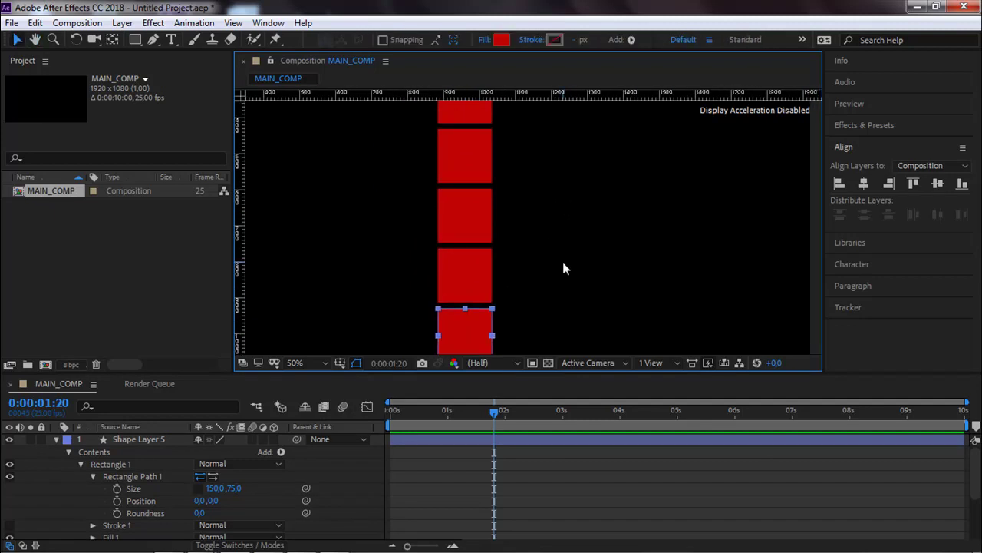
scroll(560, 257, down, 2)
click(552, 203)
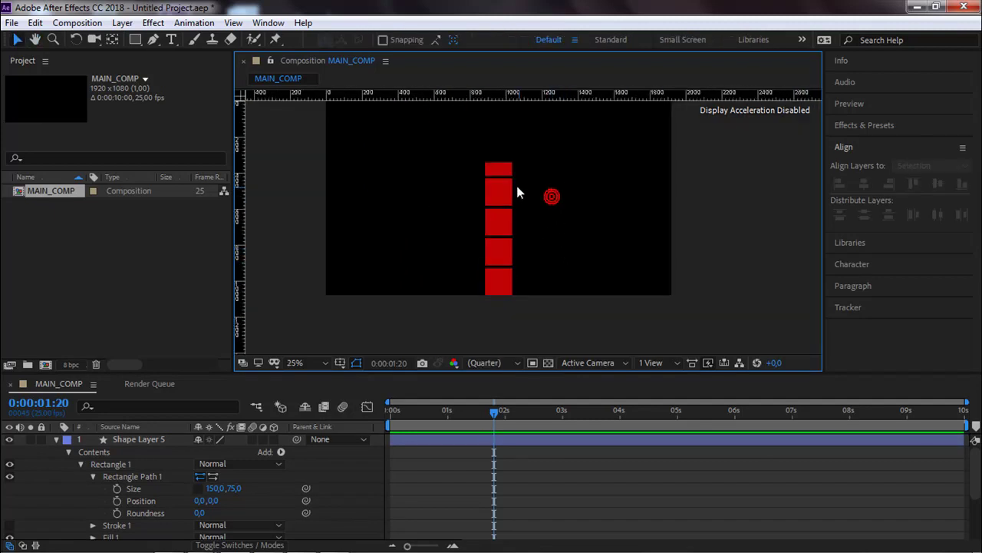
Step: Change the fill of all five column pieces to a lighter red
click(505, 170)
drag(499, 140, 502, 312)
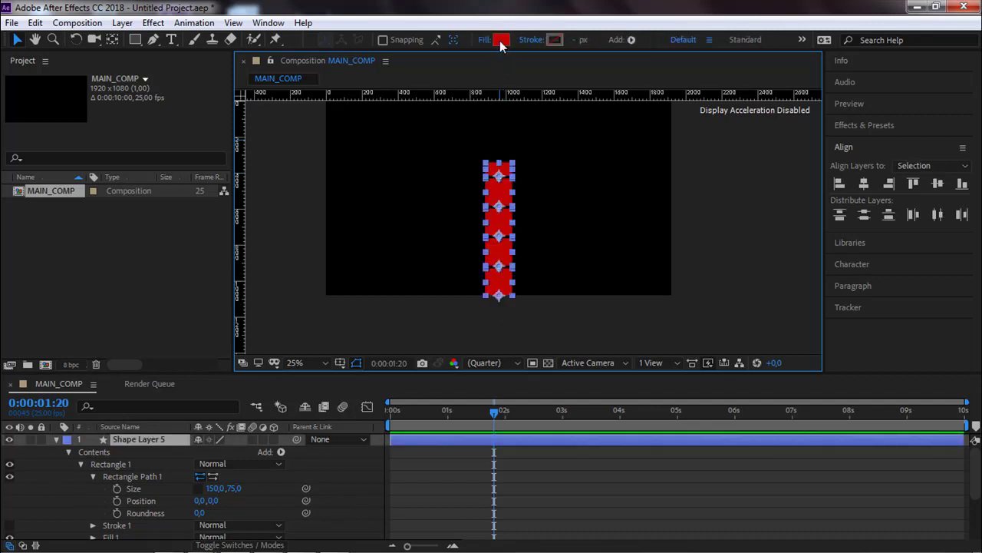
click(500, 40)
click(371, 294)
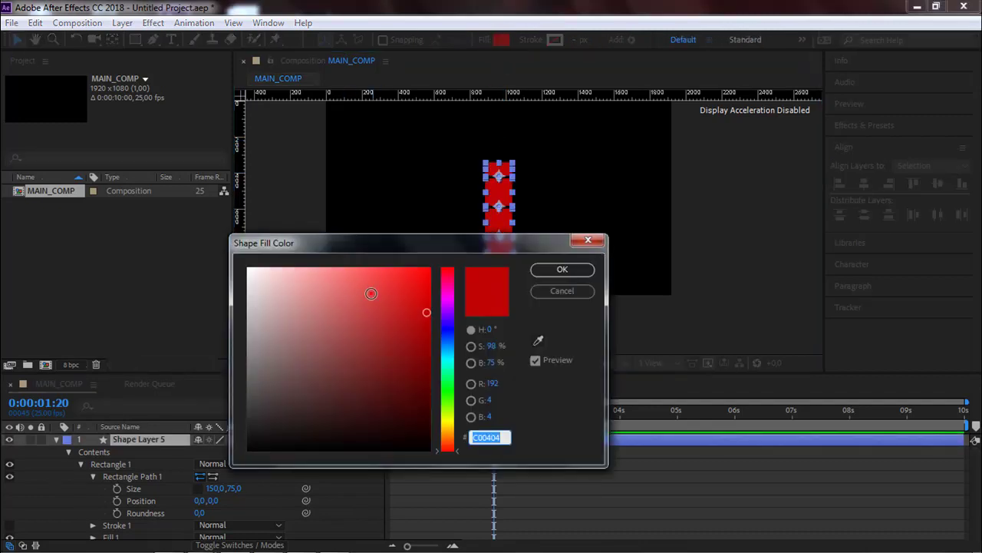
click(561, 270)
Step: Duplicate the column's top half-height rectangle and place the copy beside it on the left with a small gap
drag(518, 238, 511, 255)
key(v)
click(495, 196)
key(period)
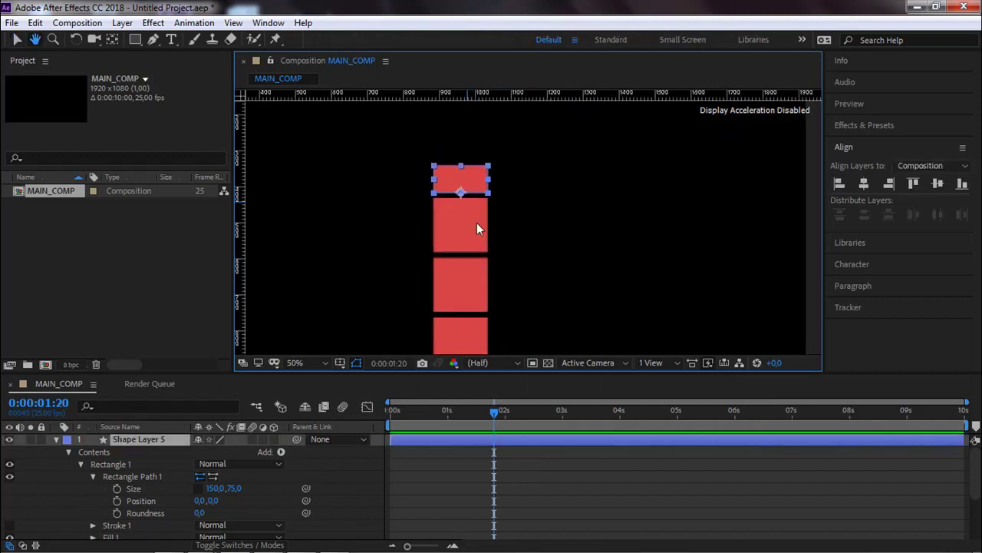
drag(463, 217, 445, 247)
key(v)
key(ctrl+d)
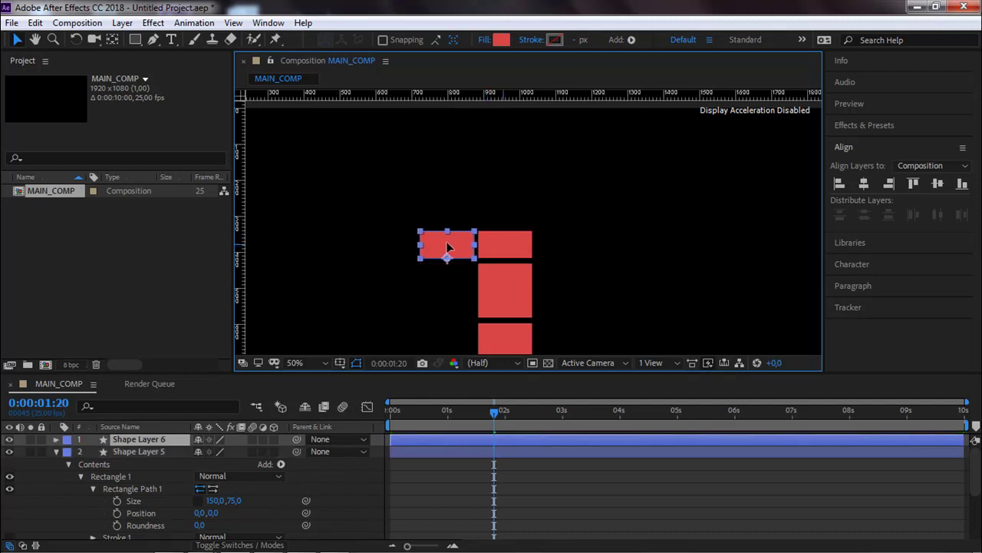
click(440, 272)
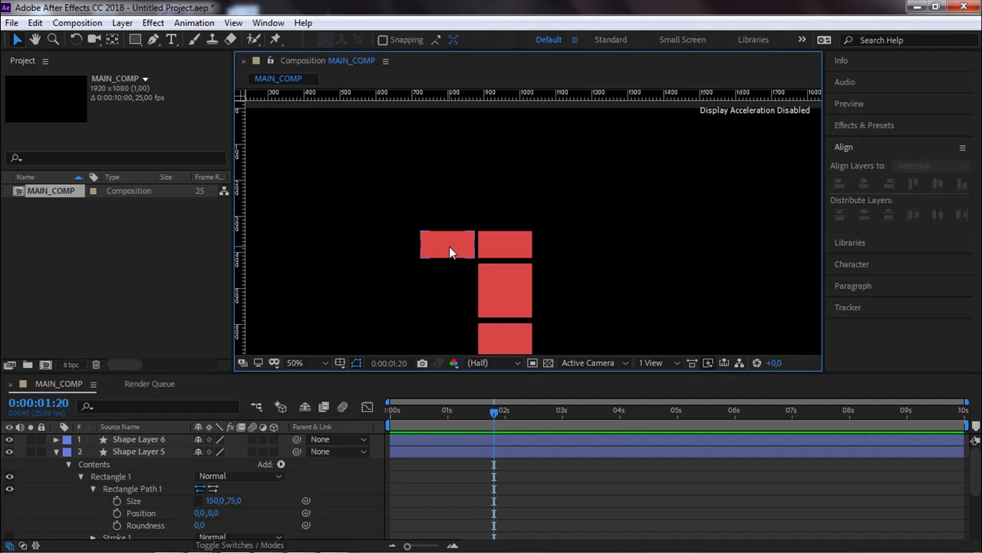
Step: Move the copied rectangle's anchor point to its top-right corner with the Pan Behind tool and return to the Selection tool
click(458, 245)
key(period)
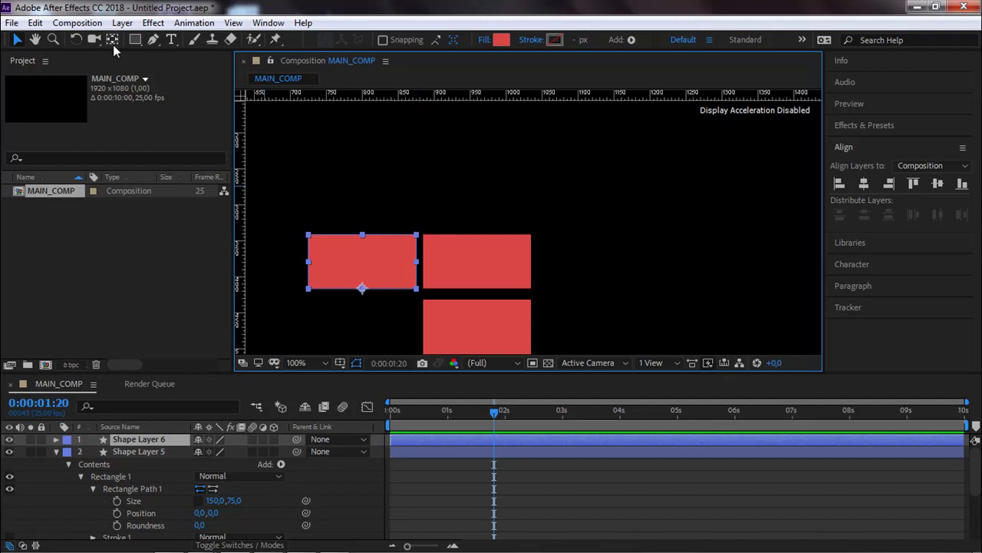
key(y)
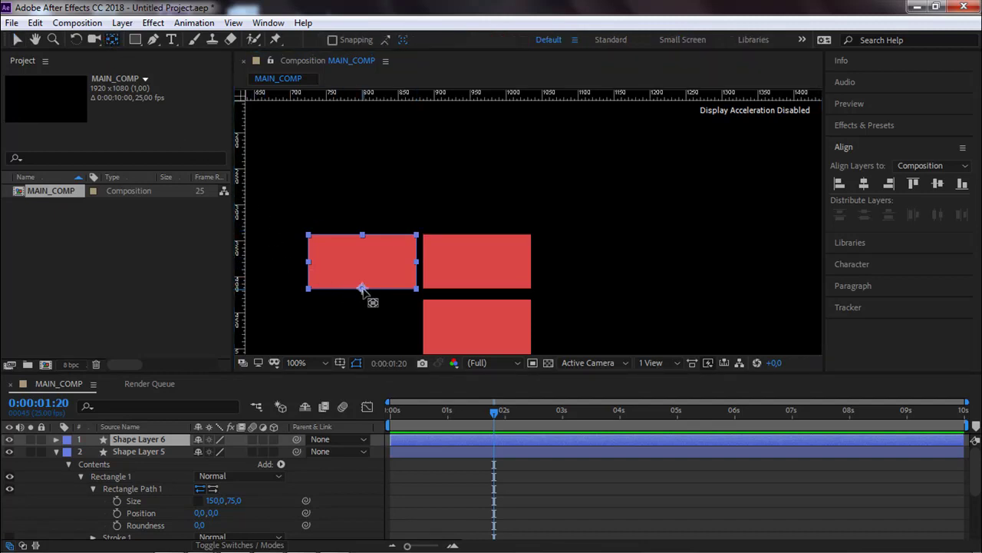
drag(362, 289, 405, 222)
scroll(412, 236, up, 4)
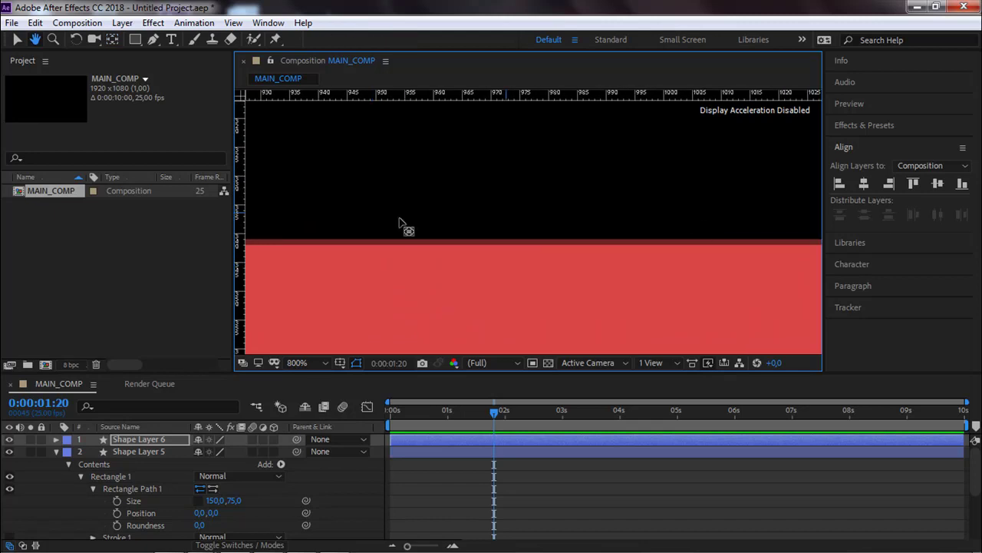
scroll(553, 213, up, 2)
drag(491, 226, 533, 213)
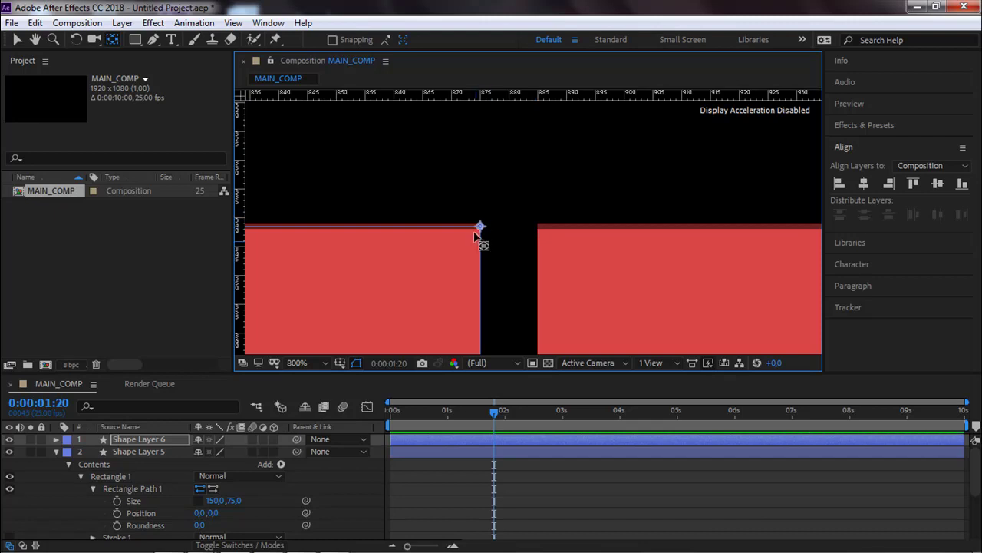
key(comma)
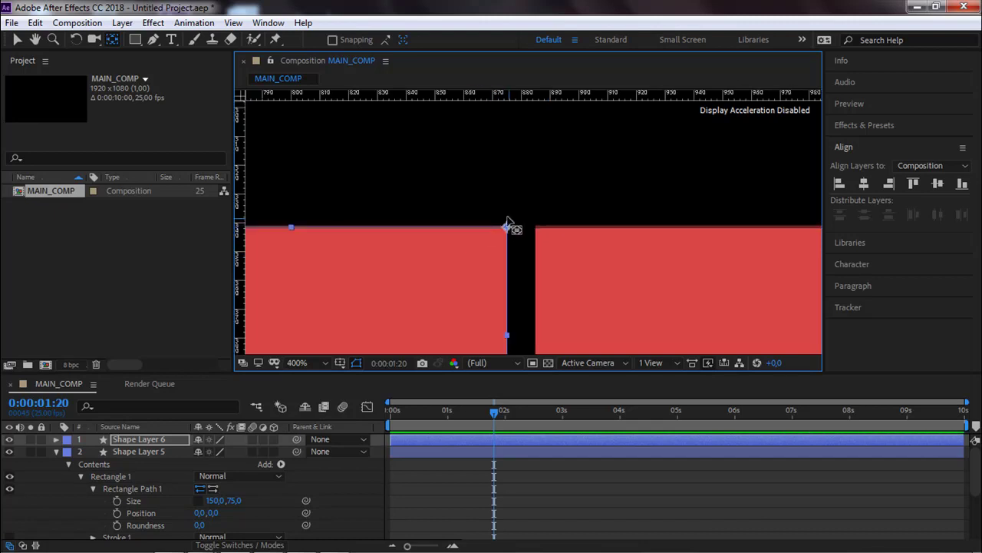
key(comma)
key(comma)
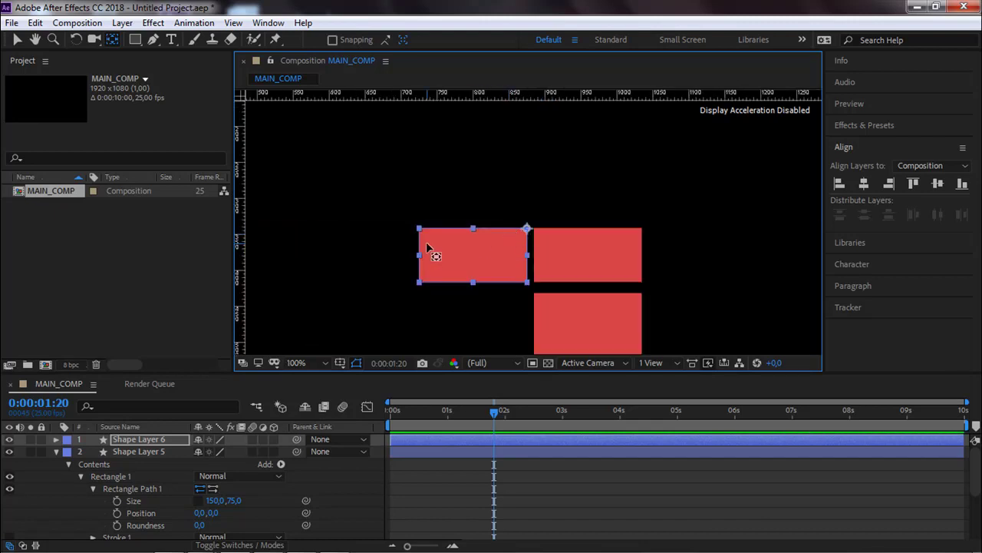
click(18, 40)
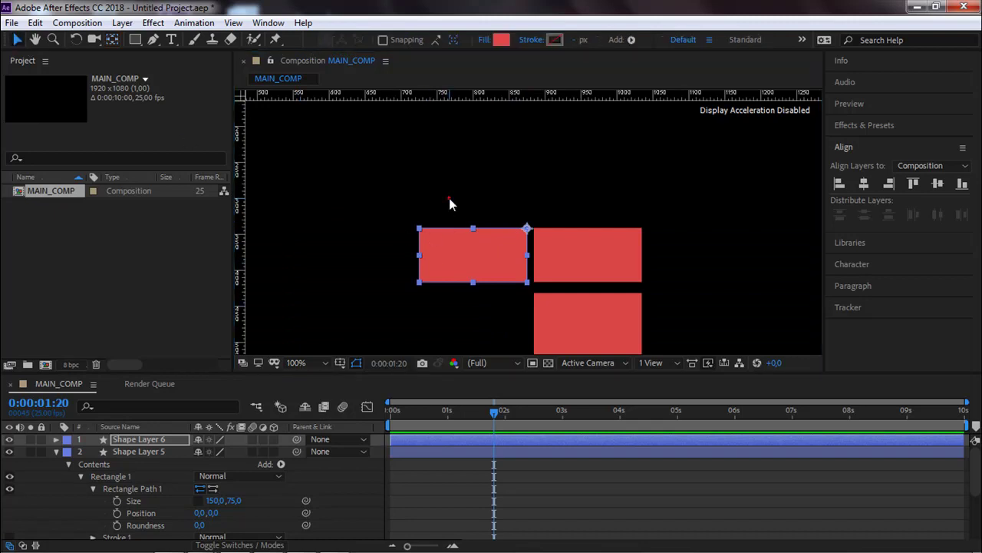
click(462, 249)
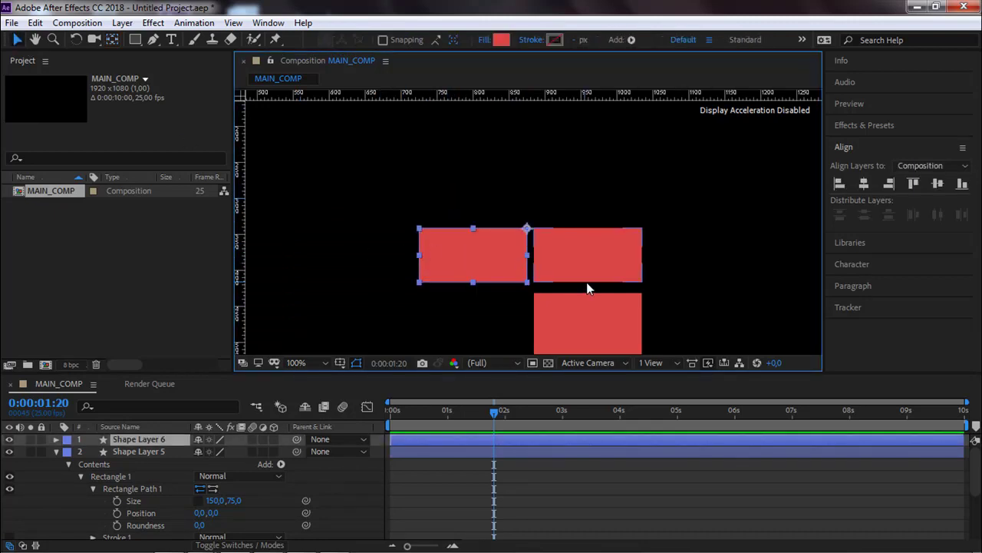
Step: Duplicate the rectangle left of the column and place the copy further left in the same row with a small gap
scroll(586, 283, down, 4)
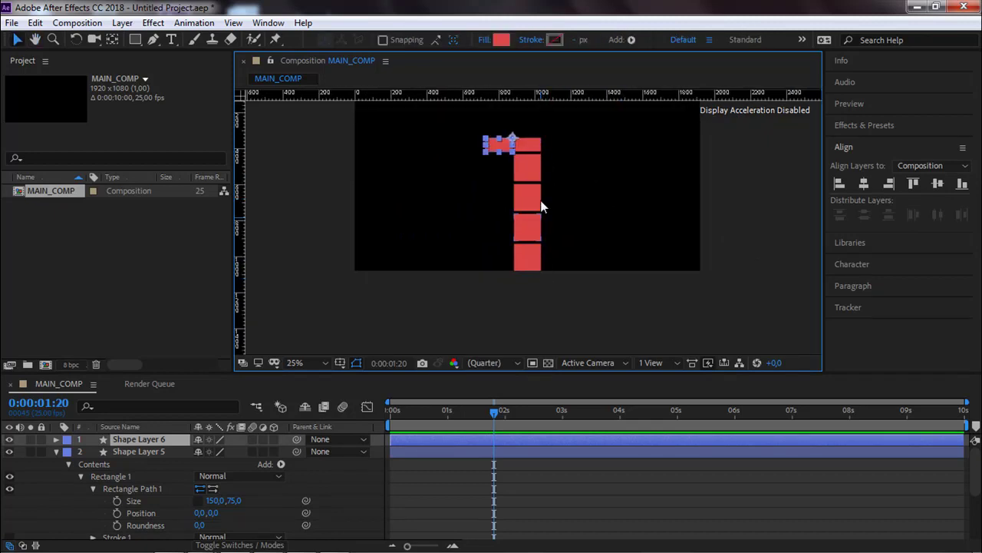
scroll(520, 222, up, 4)
scroll(501, 225, up, 1)
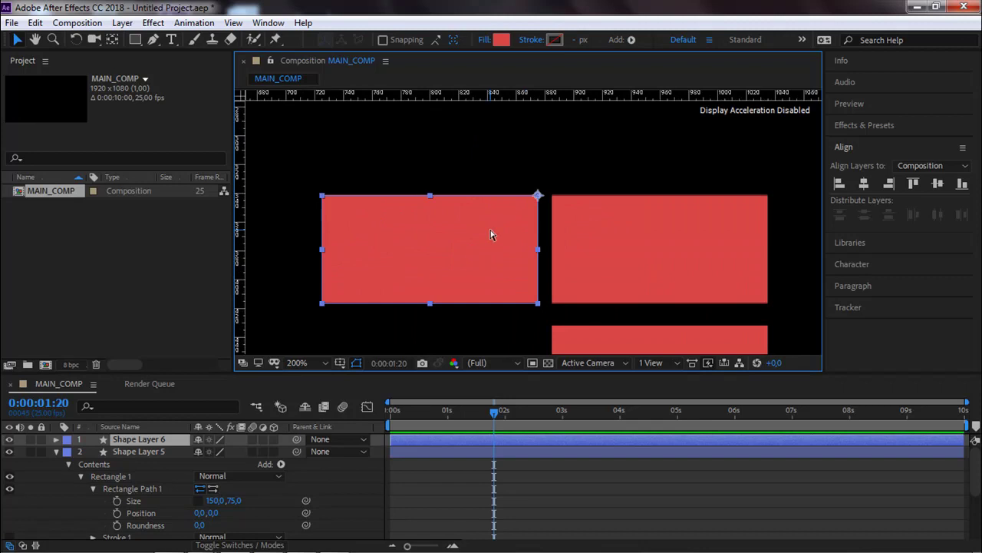
key(ctrl+d)
drag(490, 247, 258, 250)
Step: Nudge both side rectangles together slightly left to widen their gap from the column, and deselect them
click(498, 279)
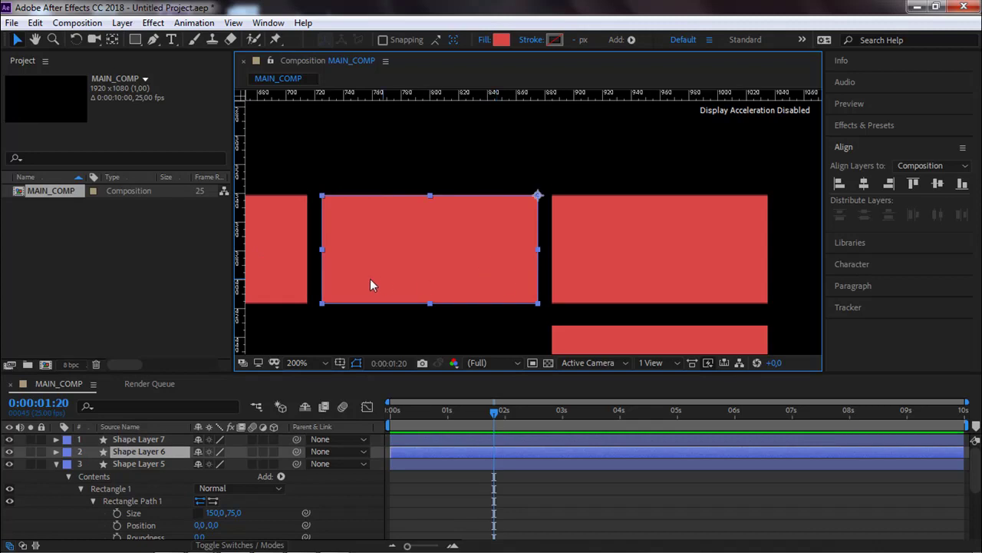
shift+click(296, 280)
drag(510, 283, 508, 283)
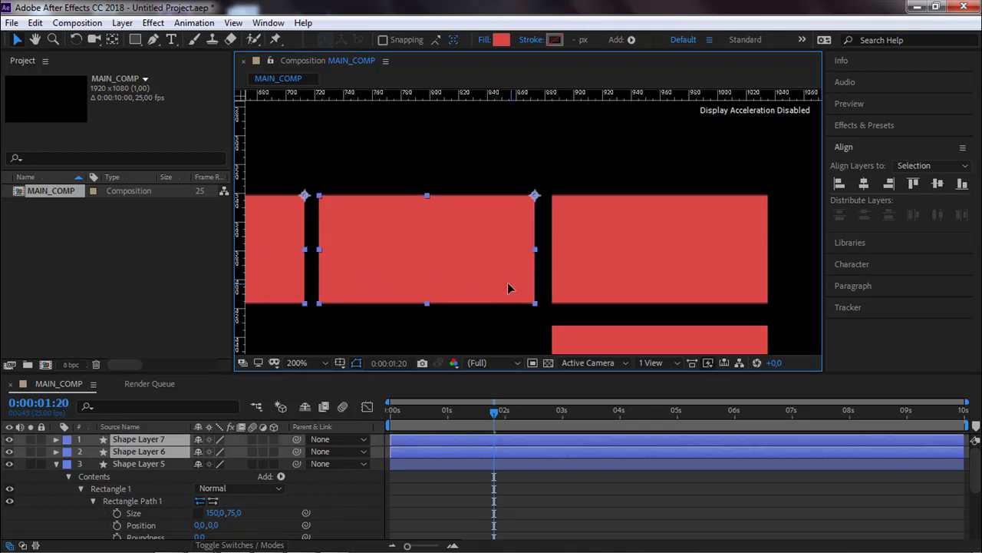
click(447, 323)
Step: Draw a closed triangular mask with the Pen tool over the upper-left corner of the leftmost rectangle
drag(447, 323, 622, 311)
click(462, 286)
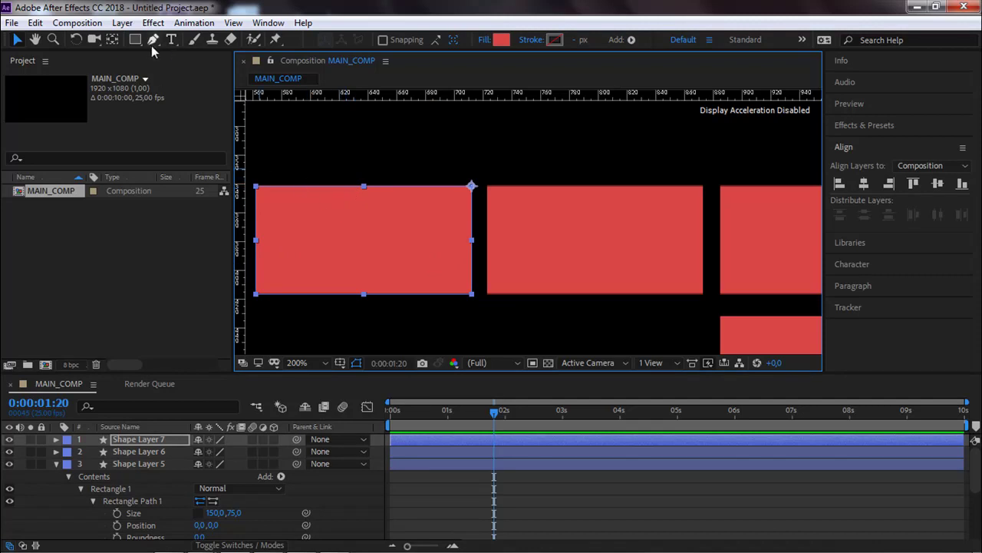
drag(331, 174, 431, 169)
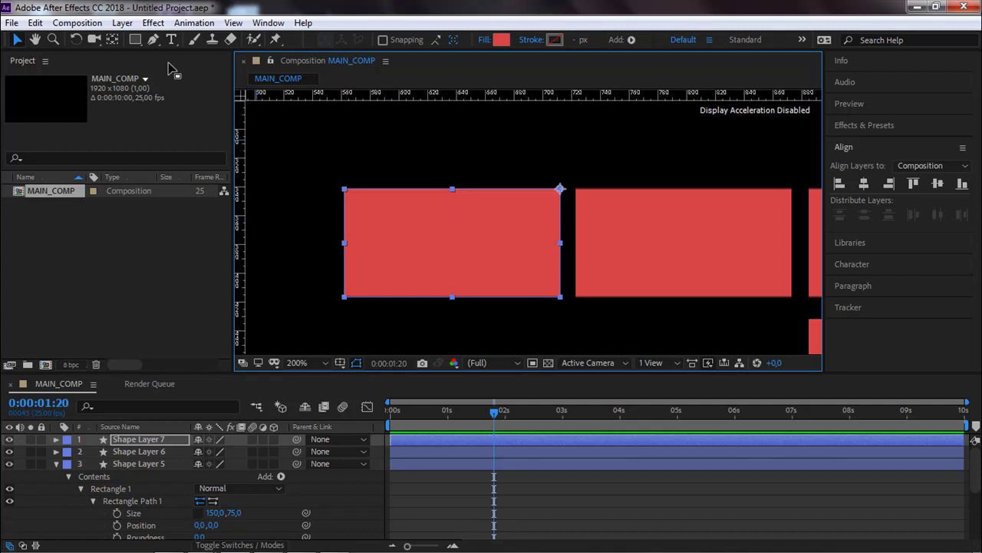
click(134, 40)
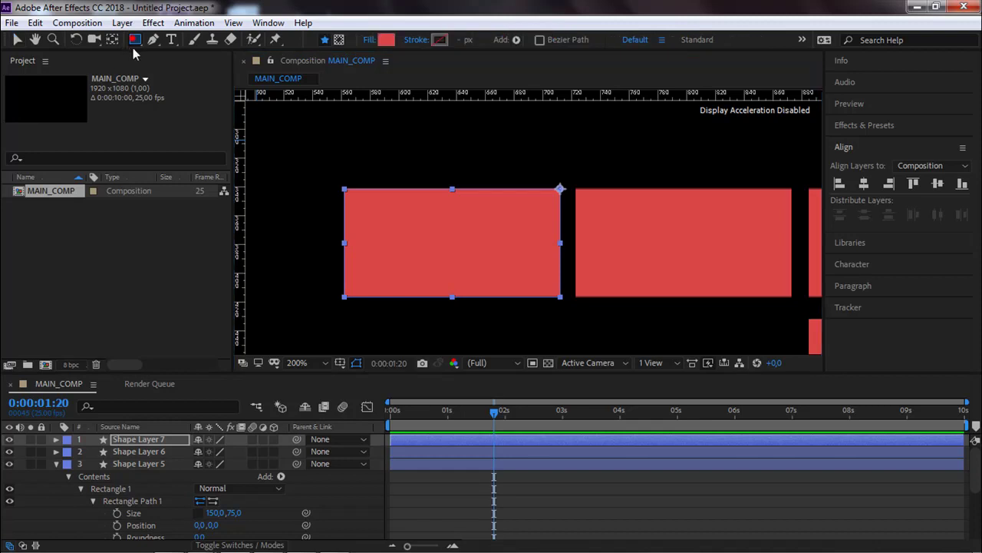
click(339, 40)
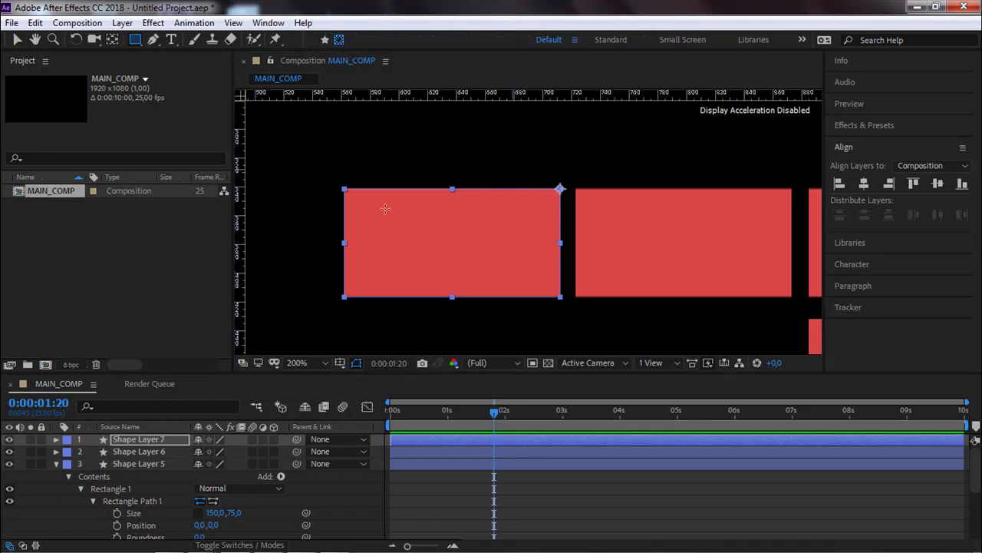
click(153, 39)
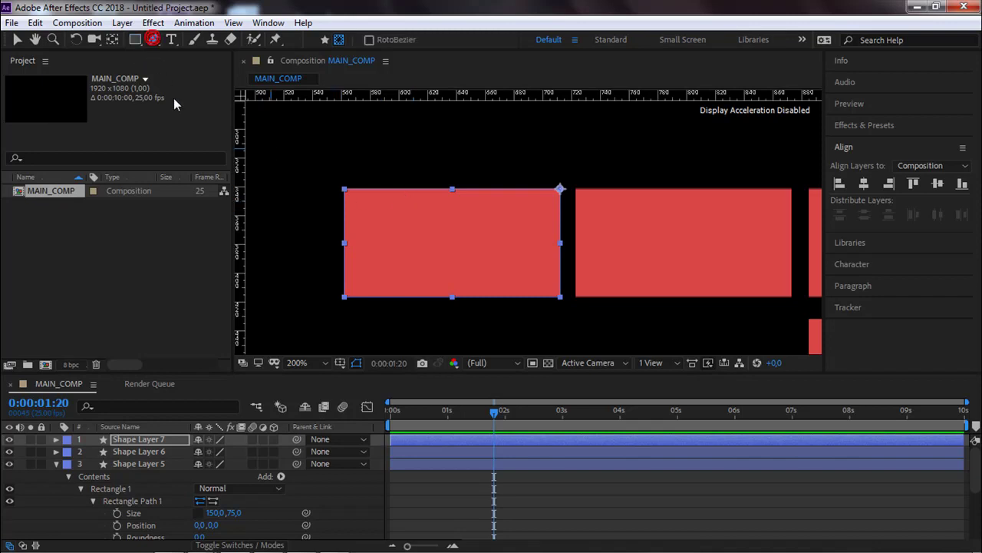
click(316, 257)
click(522, 177)
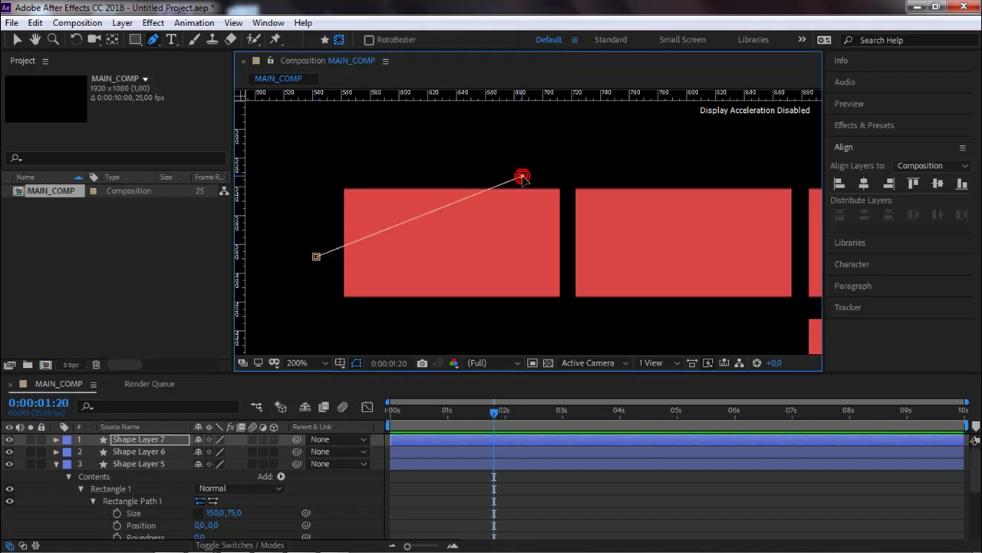
click(314, 176)
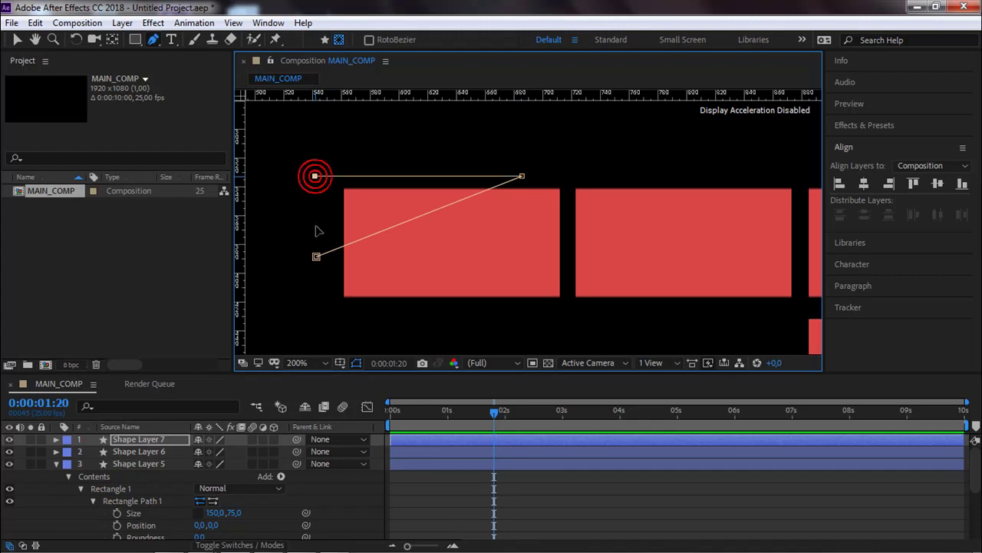
click(316, 257)
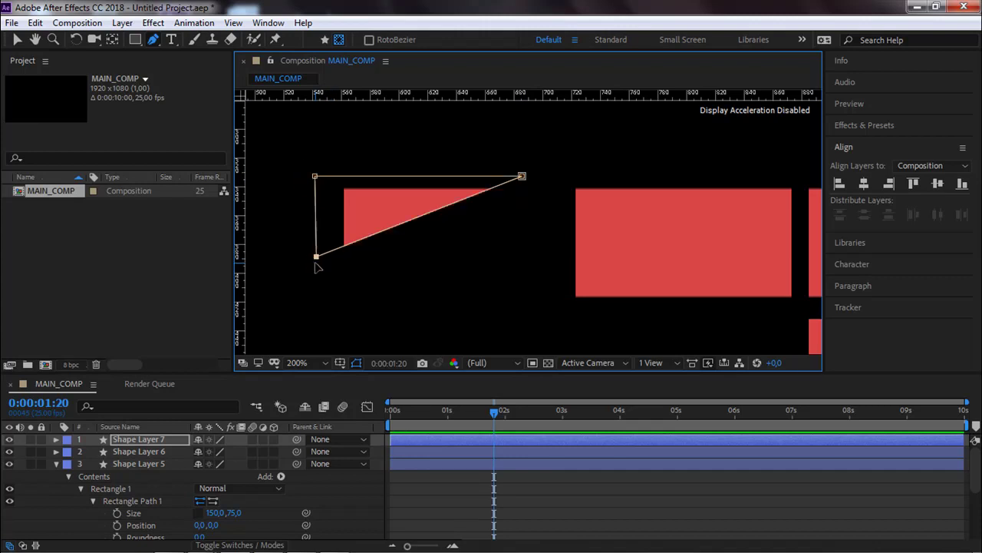
Step: Invert the leftmost rectangle's triangular mask so its upper-left corner is cut away
click(56, 440)
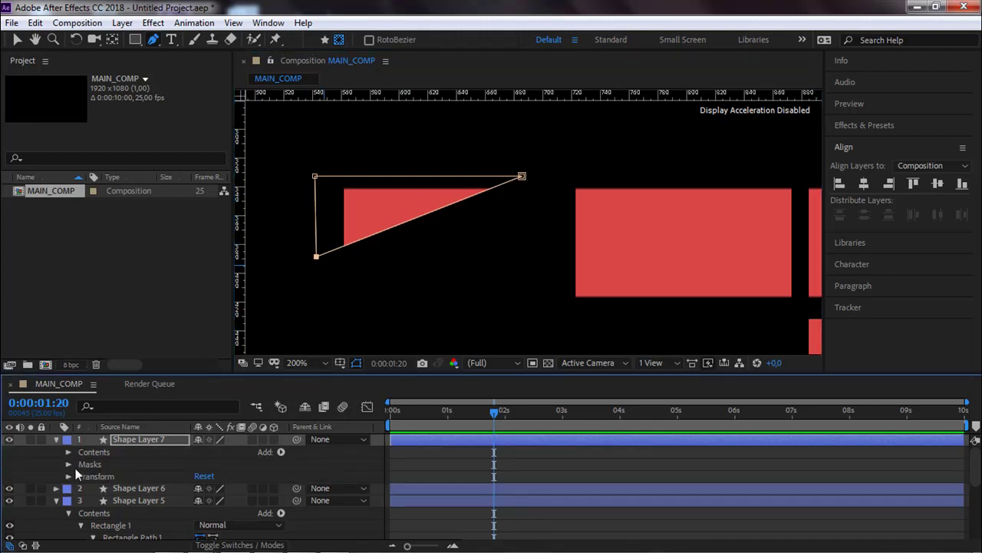
click(68, 465)
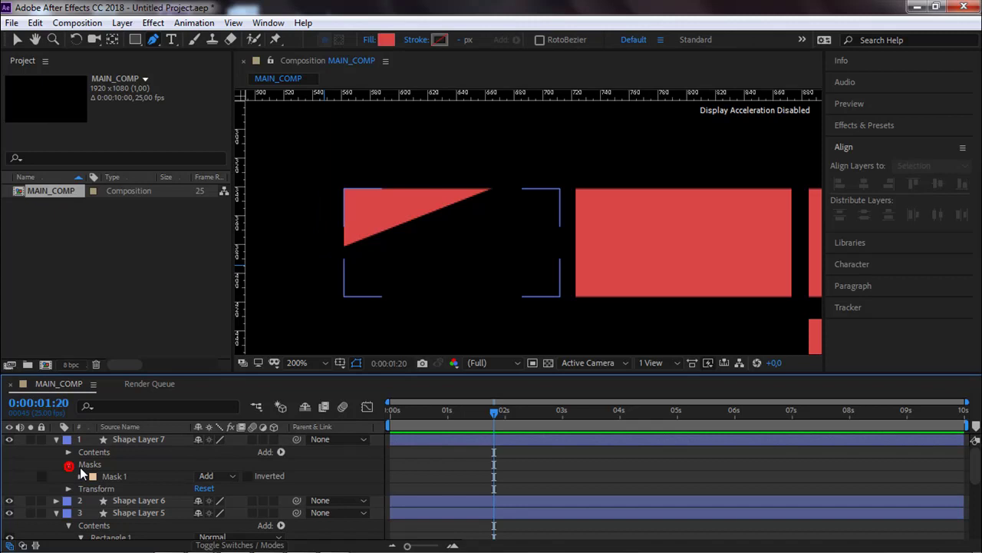
click(248, 476)
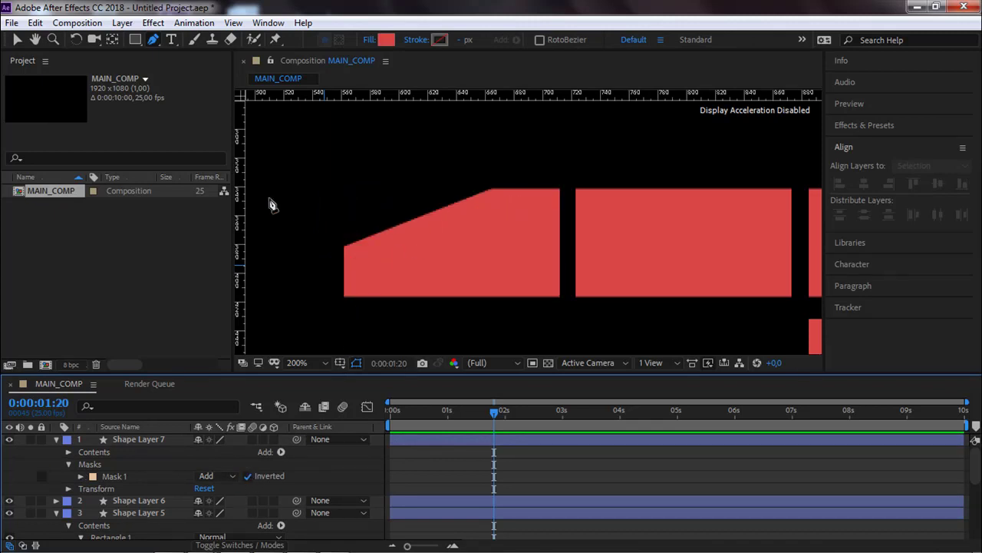
Step: Reshape the inverted mask with the Selection tool so its slanted edge meets the piece's top-right corner, and deselect the layer
click(17, 39)
click(366, 243)
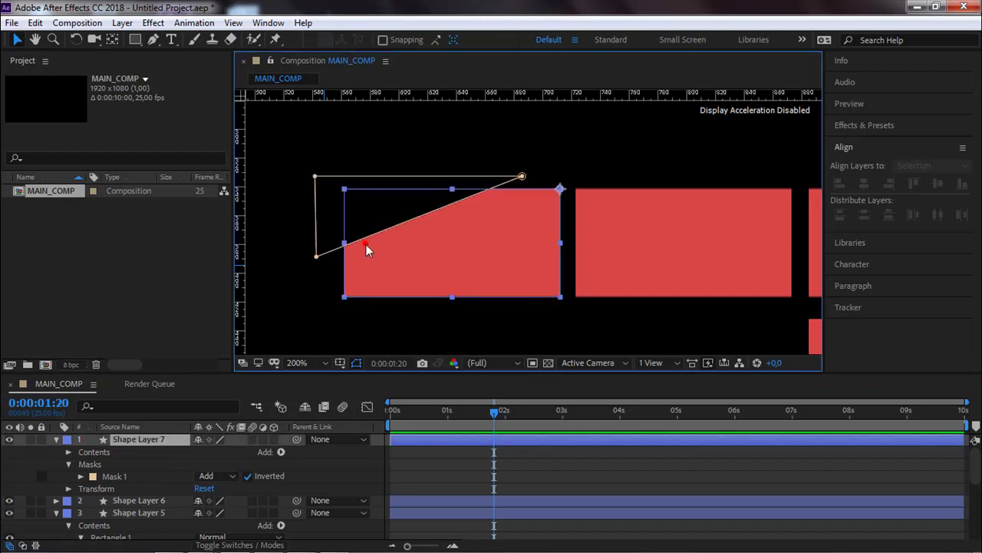
click(521, 178)
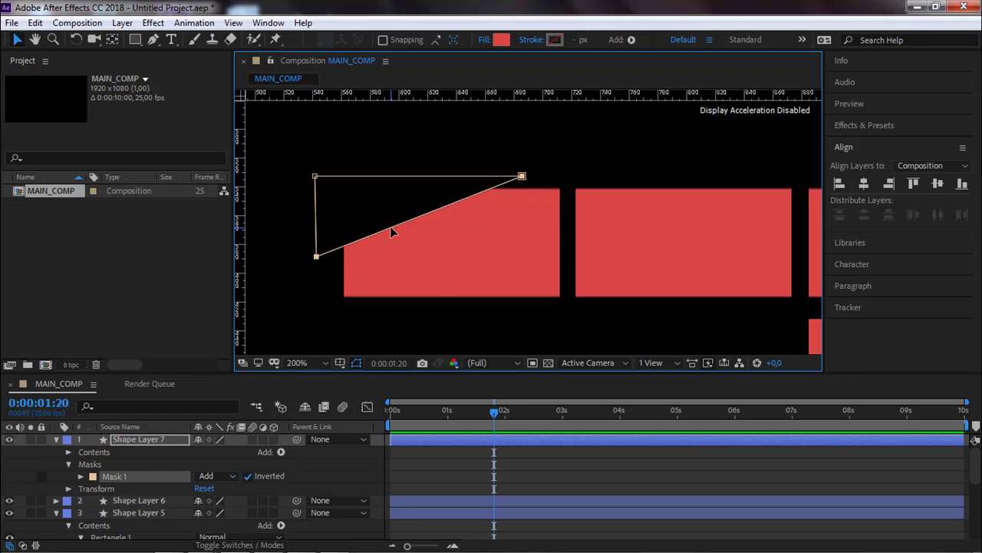
drag(393, 231, 405, 246)
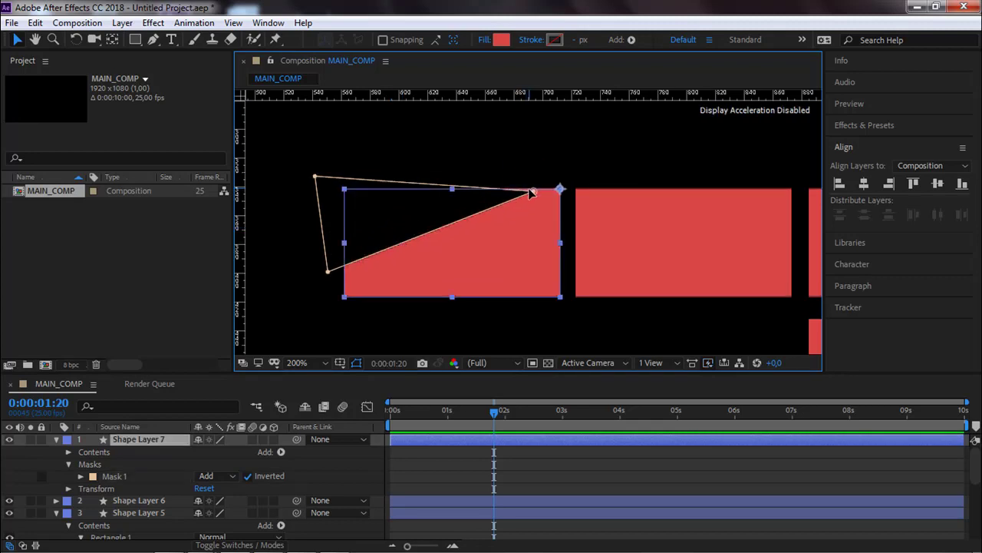
drag(534, 191, 568, 187)
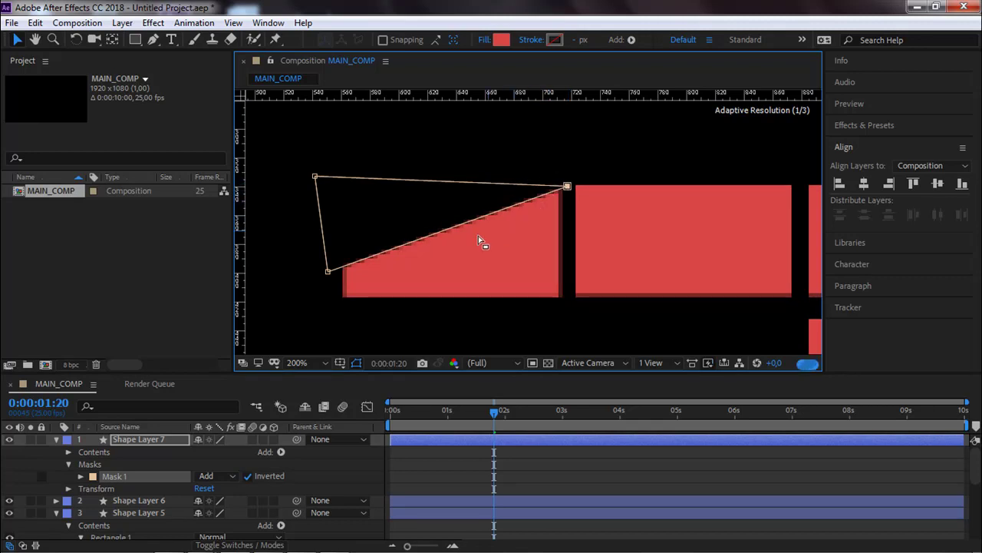
click(317, 313)
click(321, 315)
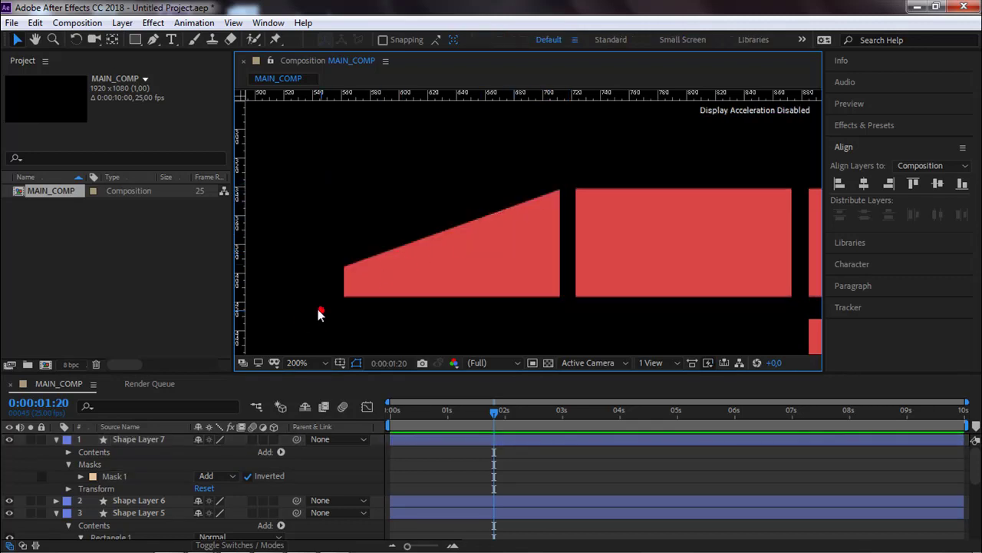
Step: Reveal the Scale property of the rectangle directly left of the column
key(comma)
key(comma)
key(comma)
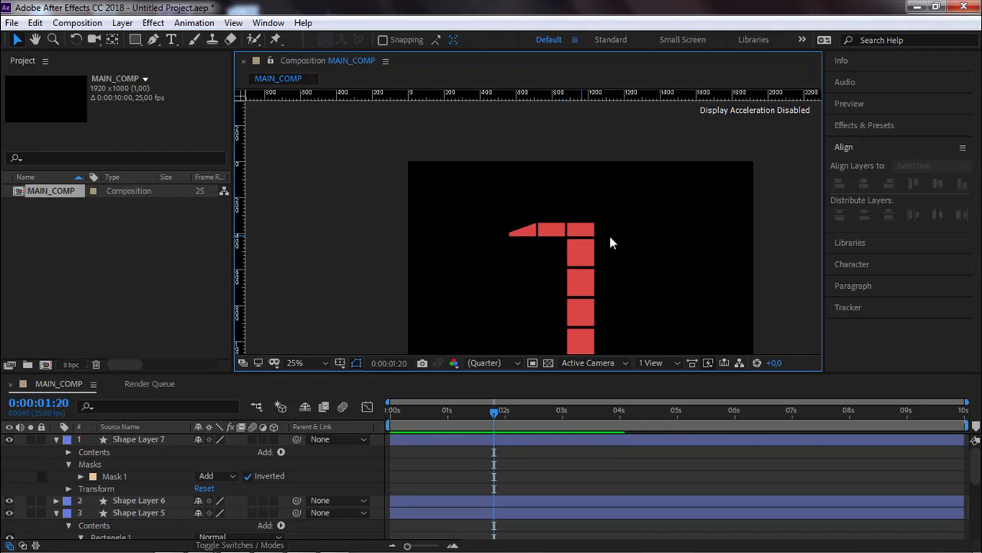
scroll(564, 201, up, 2)
scroll(545, 187, up, 3)
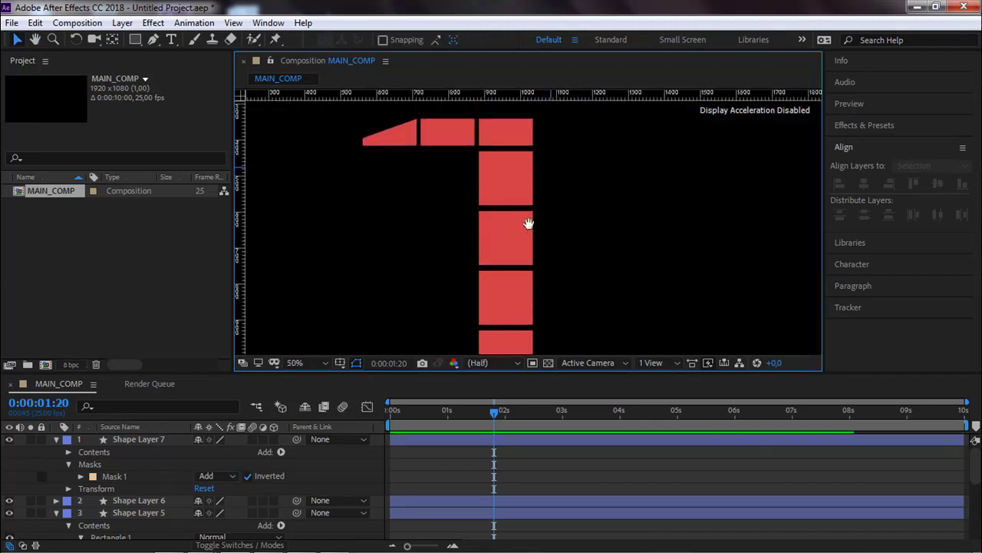
scroll(533, 217, right, 2)
click(404, 198)
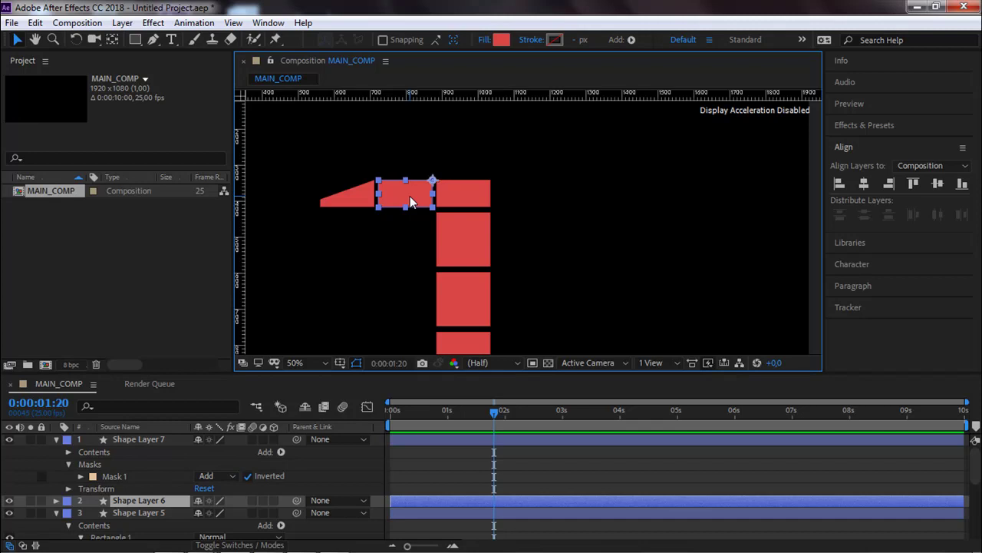
key(s)
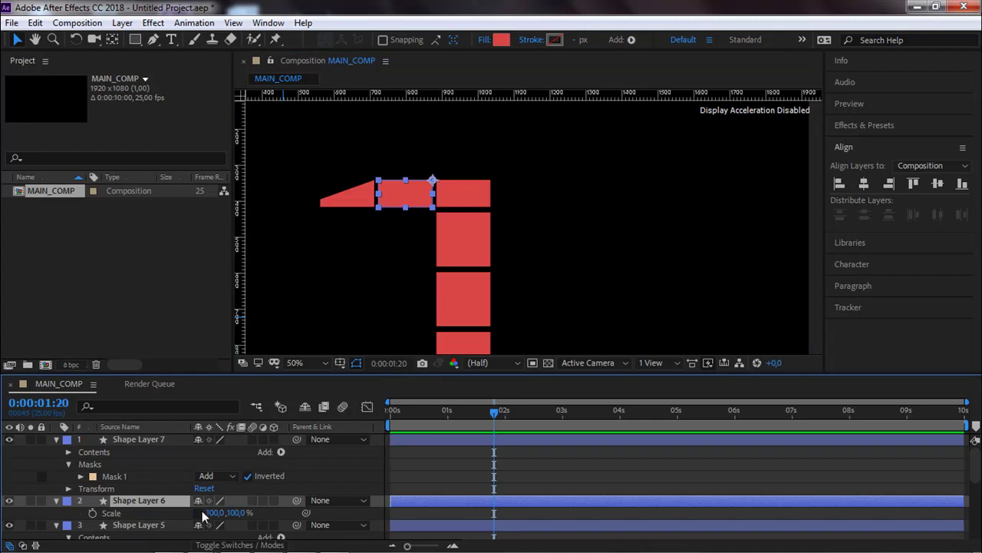
click(272, 367)
Step: Duplicate both pieces left of the column, group the copies atop the layer stack, and place them right of the column with the wedge outermost
drag(351, 232, 402, 194)
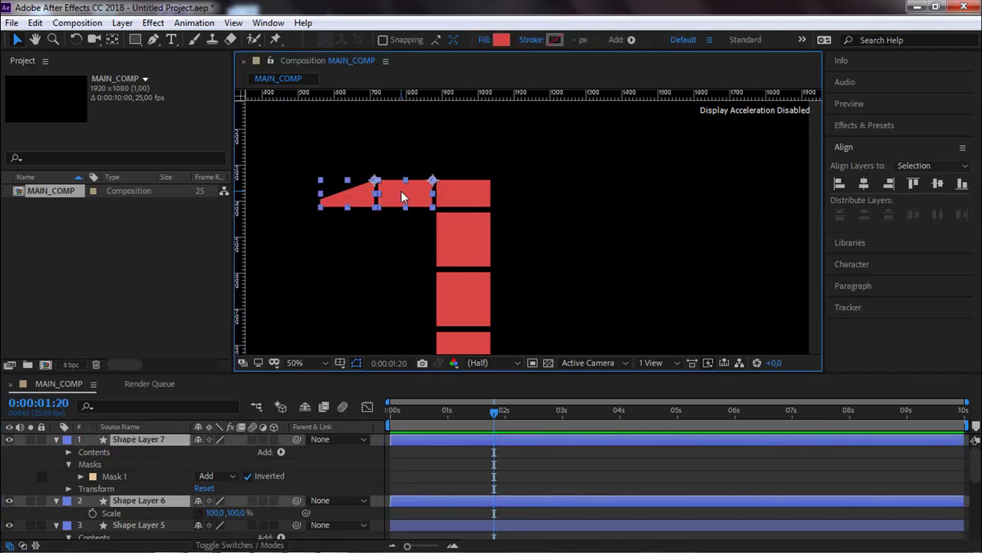
key(ctrl+d)
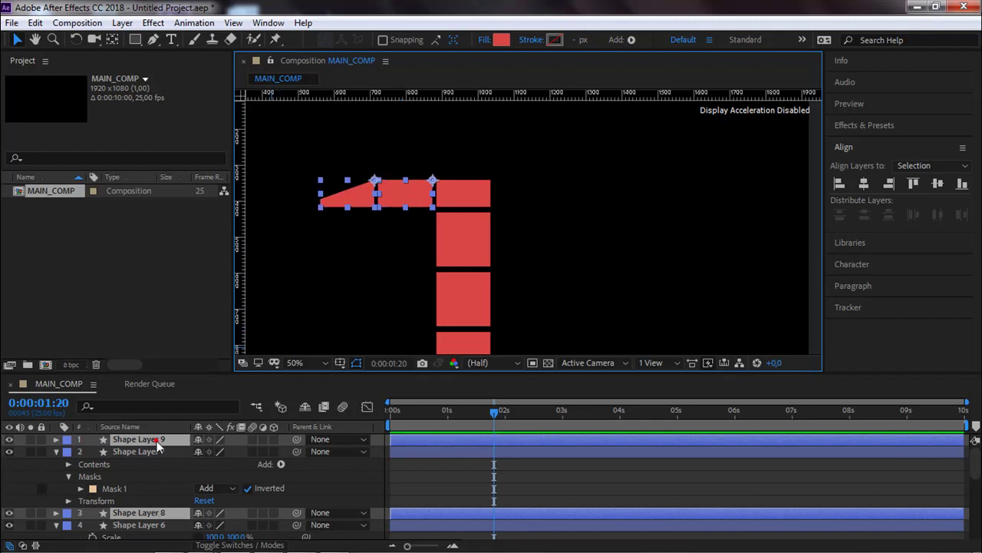
drag(157, 440, 158, 450)
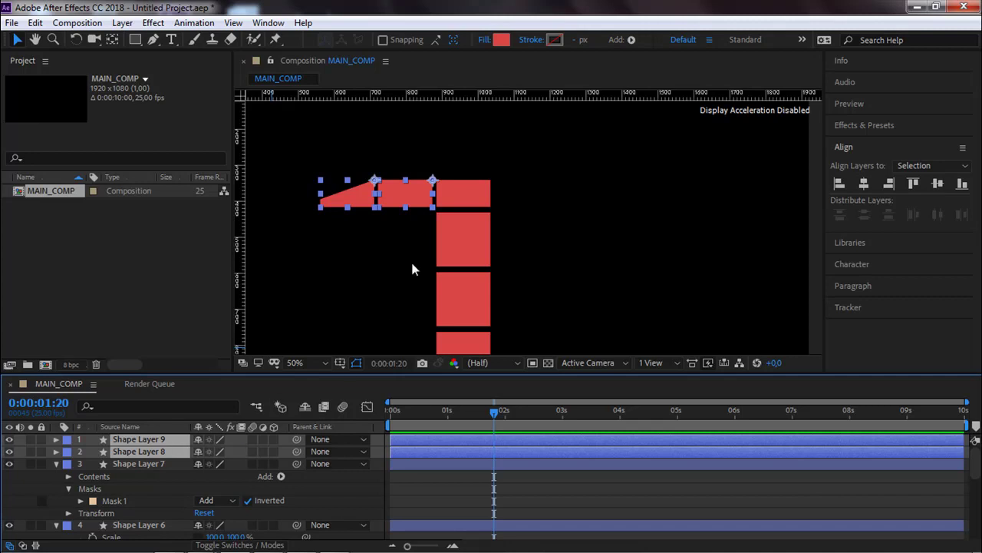
drag(421, 203, 525, 192)
click(632, 191)
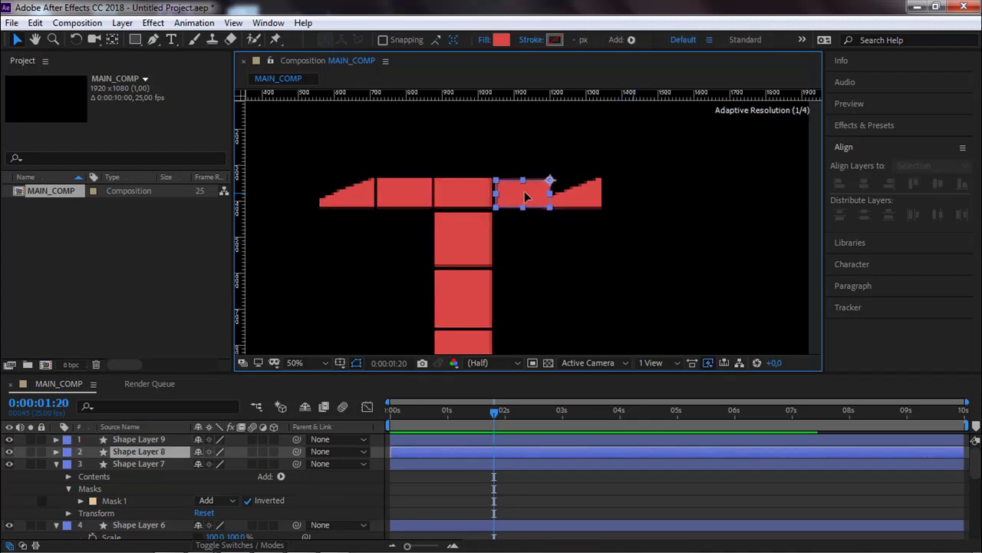
Step: Move the anchor point of the copied rectangle right of the column to its top-left corner with the Pan Behind tool, and return to the Selection tool
click(563, 193)
key(period)
key(period)
key(period)
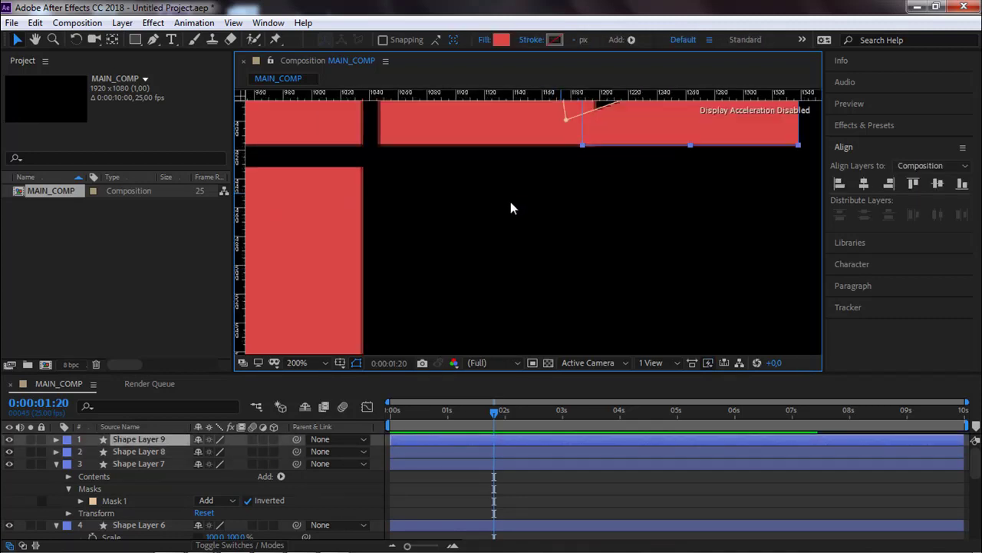
drag(486, 243, 632, 275)
click(619, 277)
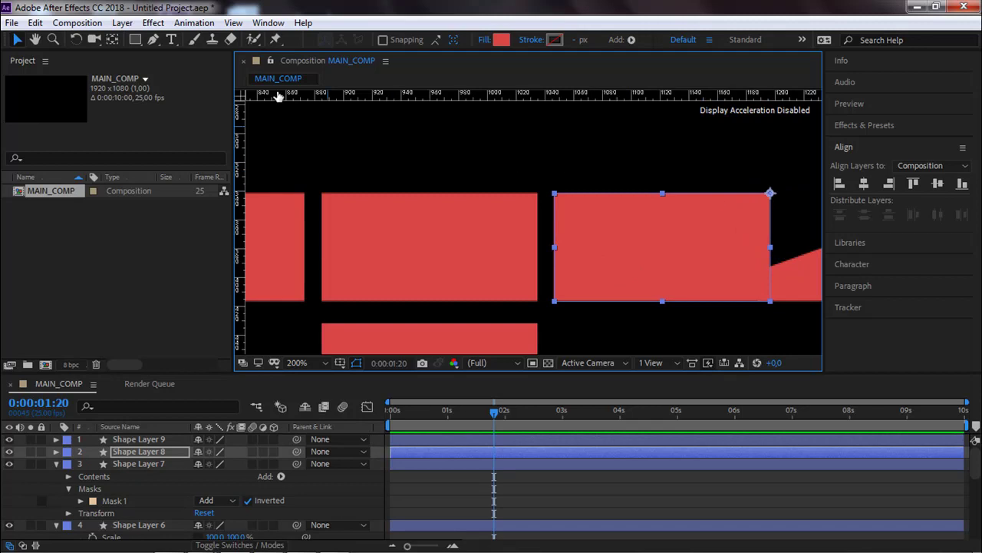
click(112, 39)
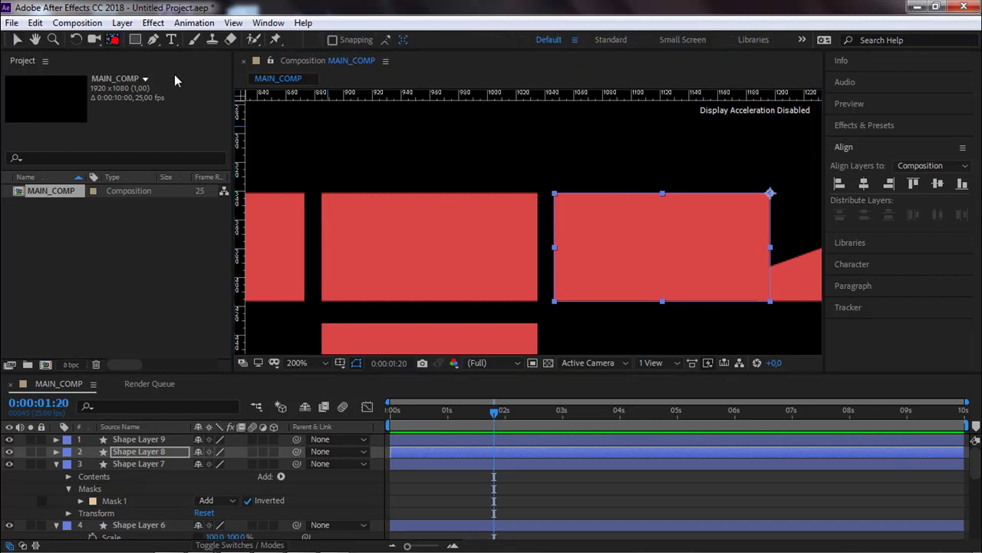
click(770, 193)
drag(771, 185, 561, 197)
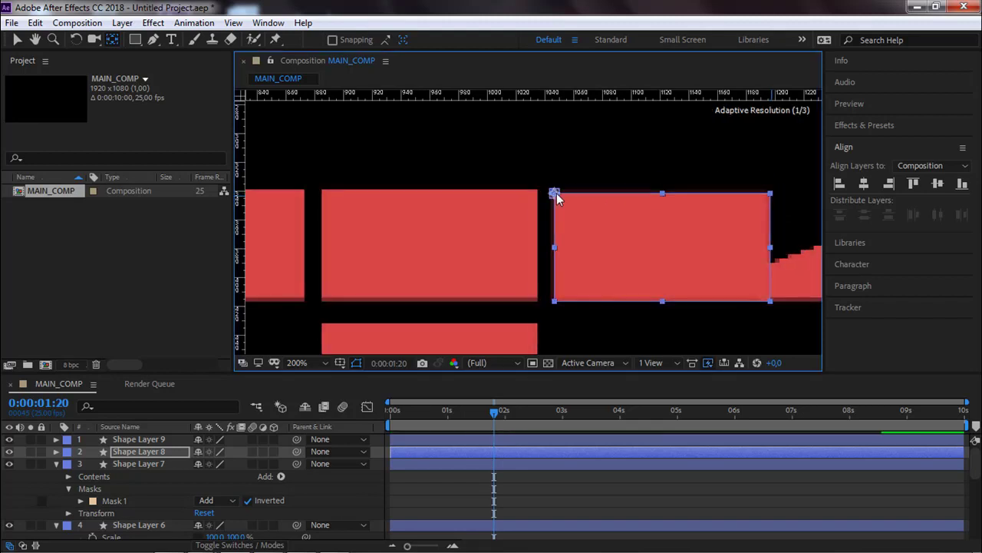
key(h)
drag(682, 278, 450, 259)
key(v)
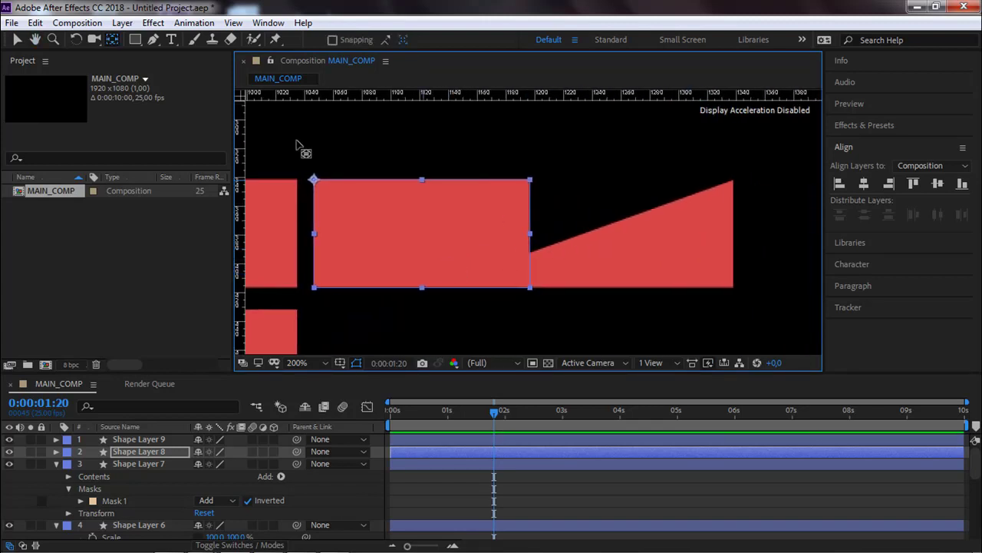
Step: Shift the copied wedge right to leave a small gap, and mirror its mask horizontally so the slope falls outward
click(621, 249)
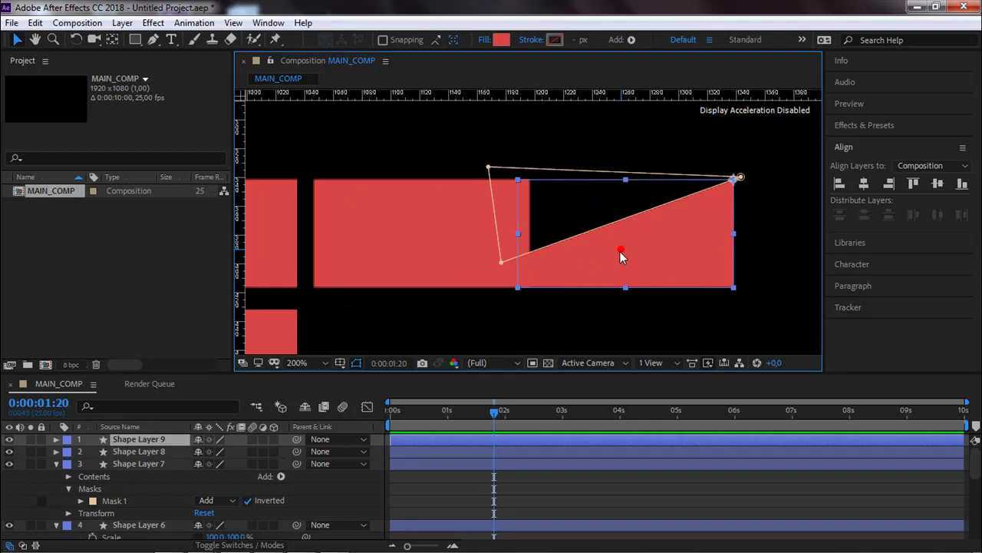
drag(589, 271, 616, 271)
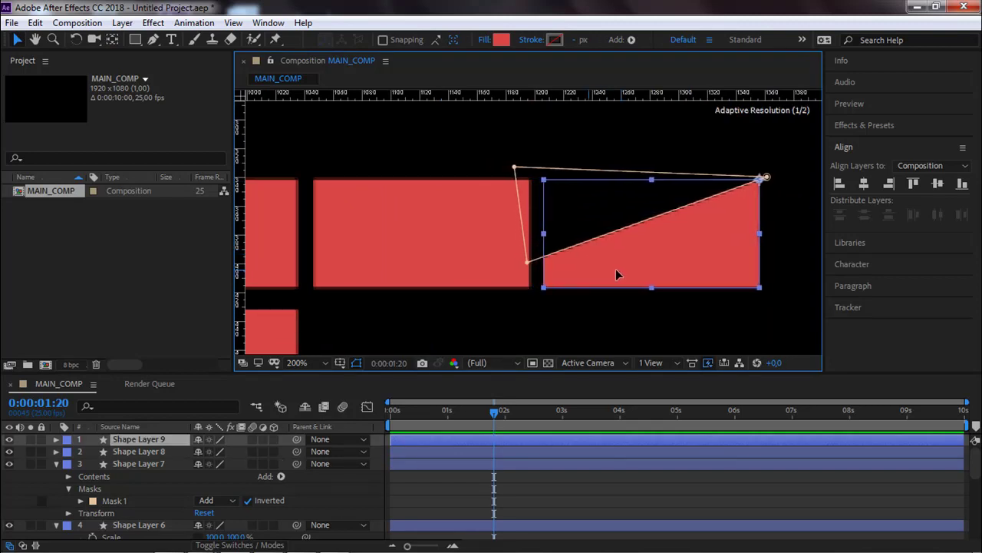
click(515, 168)
double_click(515, 168)
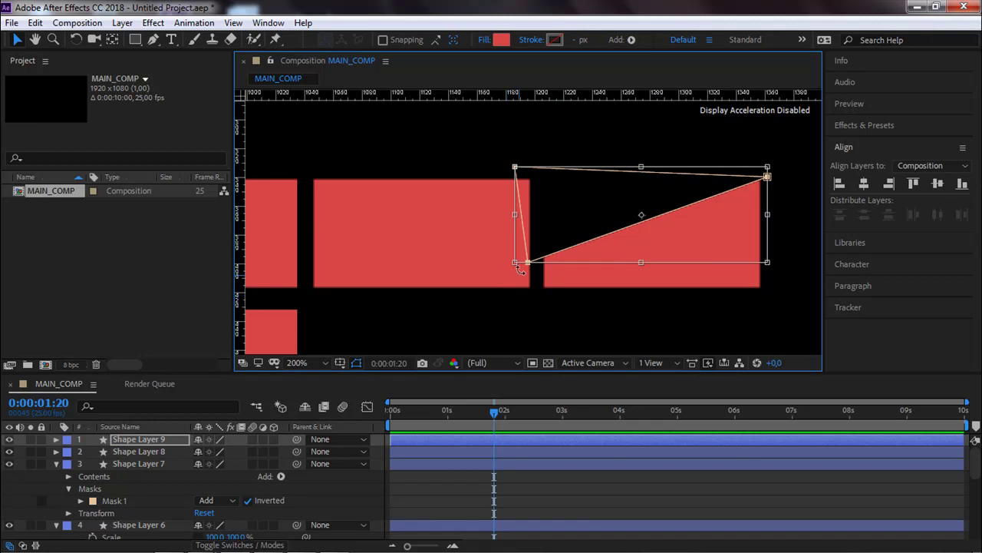
drag(513, 214, 768, 226)
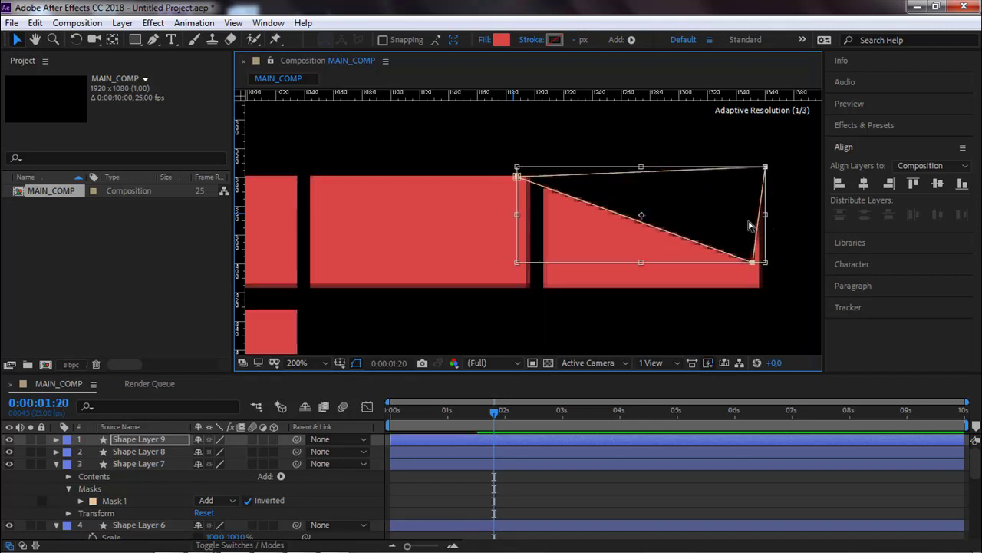
drag(688, 227, 691, 230)
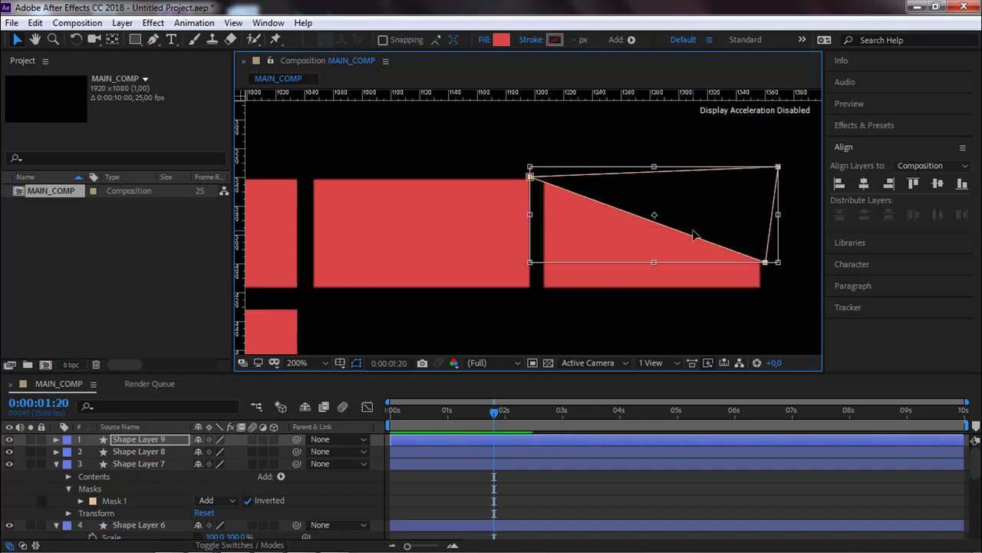
key(Return)
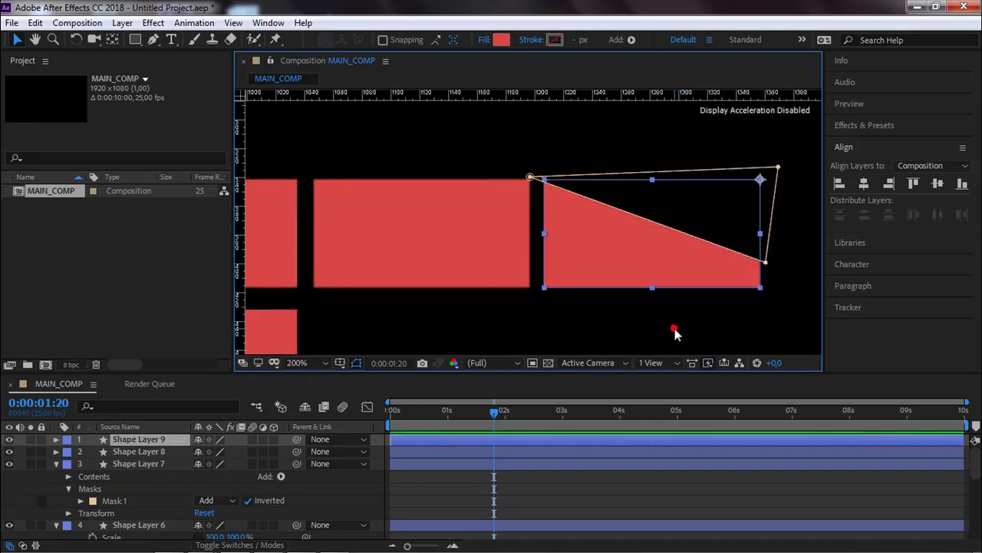
Step: Change the fill of the column's lowest block, the crossbar's centre piece and both outer wedges to dark red AE0000
click(651, 326)
key(comma)
scroll(650, 329, down, 6)
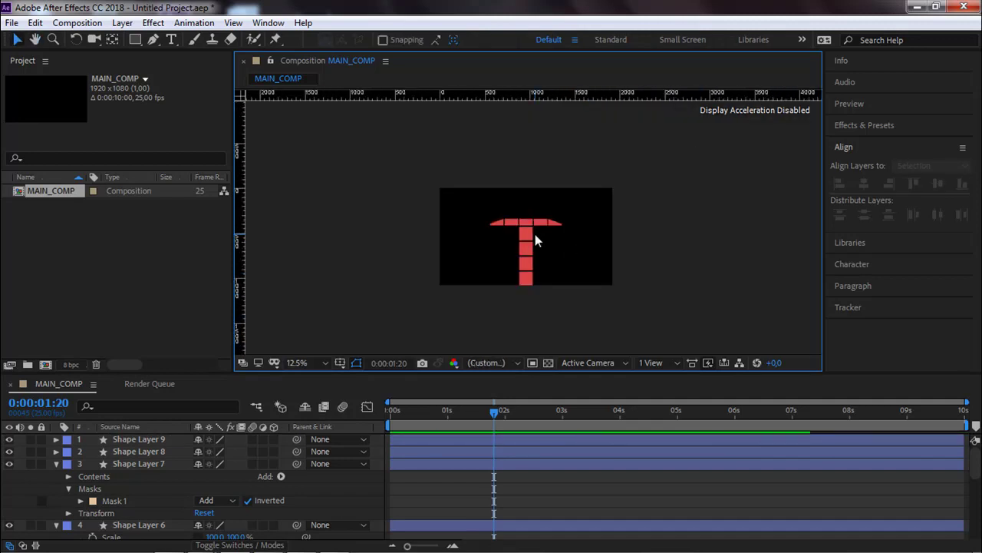
scroll(535, 234, up, 1)
click(572, 218)
drag(578, 287, 565, 238)
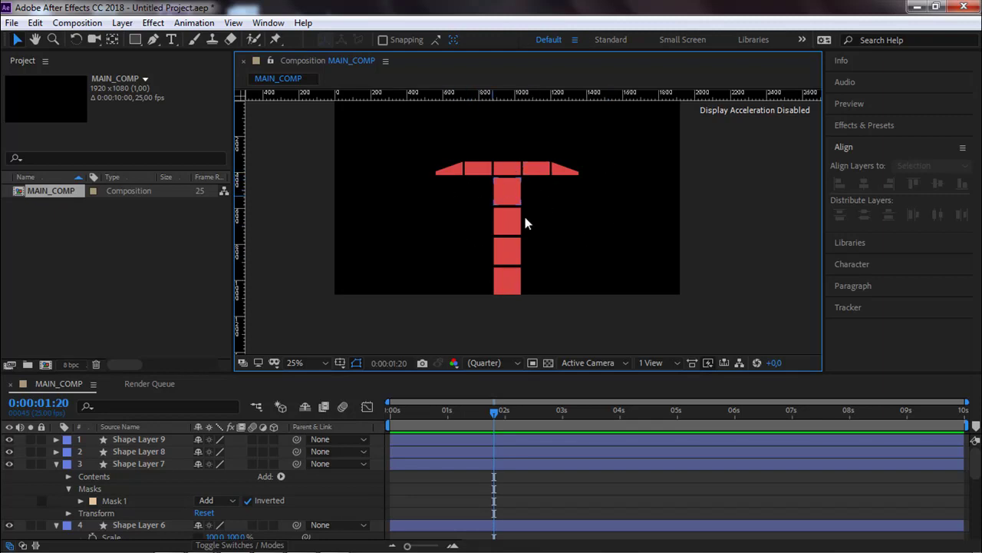
click(517, 286)
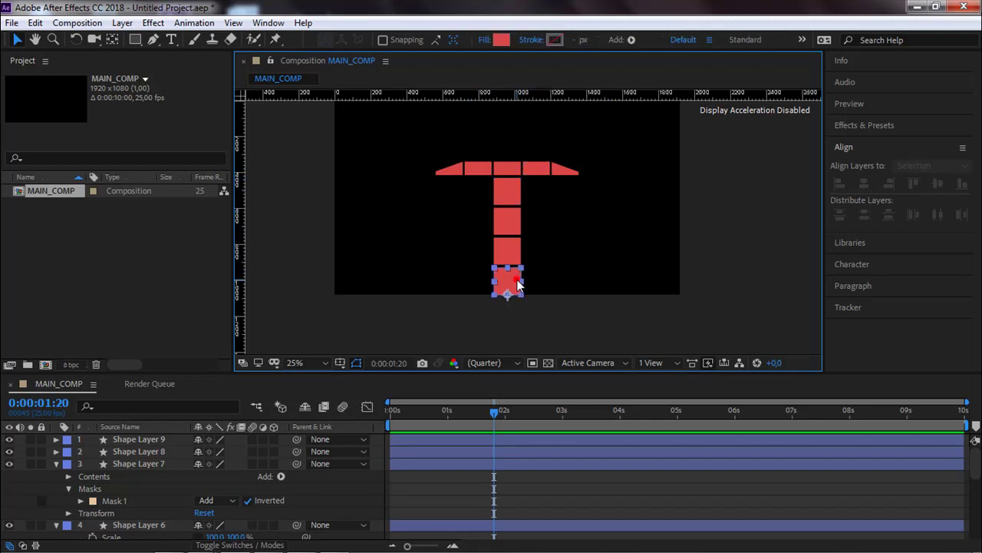
click(507, 167)
shift+click(460, 172)
shift+click(554, 171)
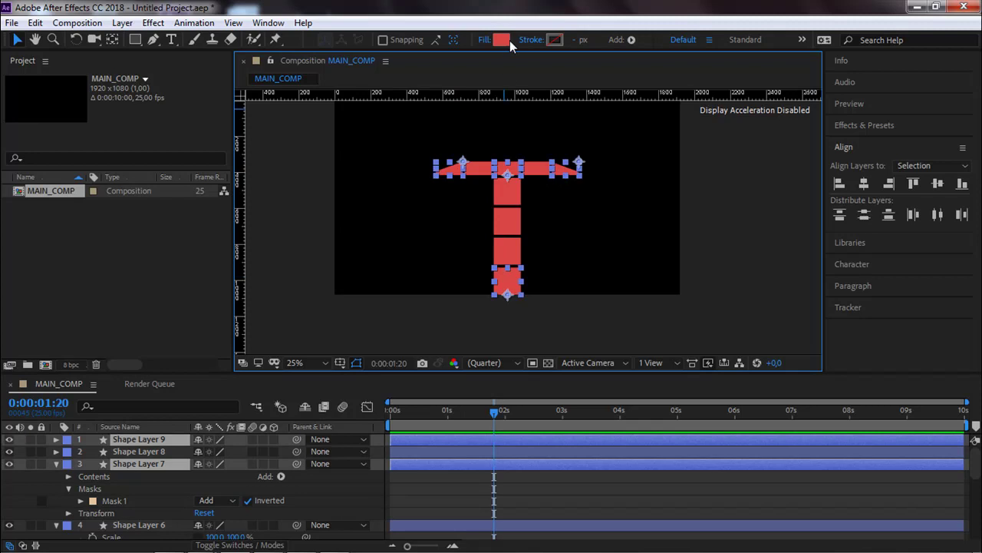
click(506, 40)
drag(426, 333, 431, 343)
mouse_move(422, 296)
mouse_down()
mouse_move(434, 309)
mouse_move(429, 325)
mouse_up()
click(556, 269)
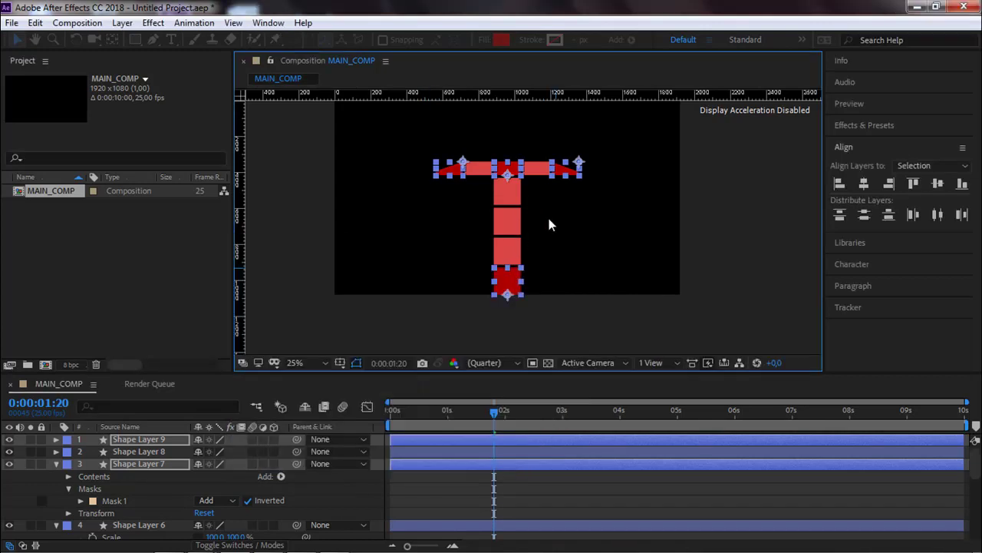
click(548, 216)
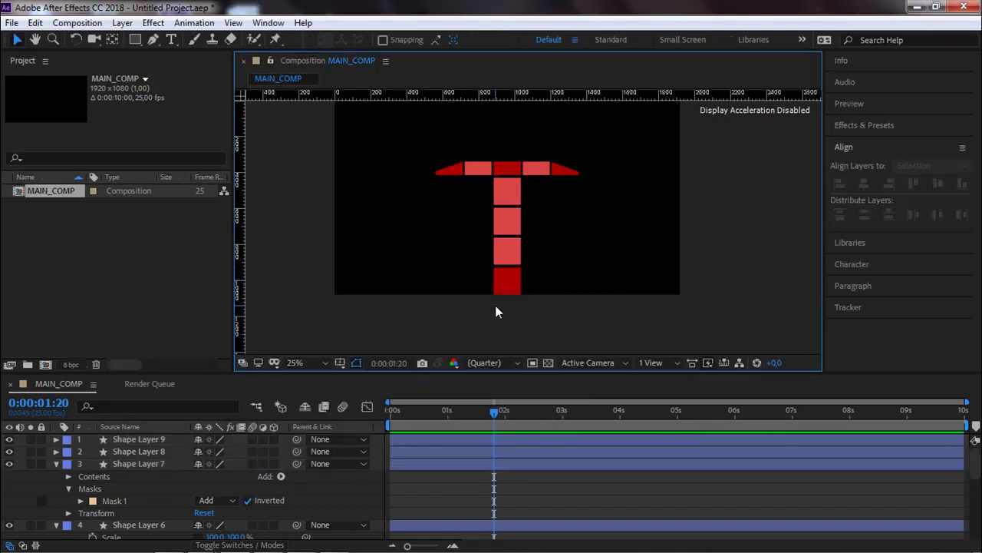
Step: Collapse the expanded properties of the shape layers so the timeline shows one row per layer
key(space)
drag(495, 306, 503, 304)
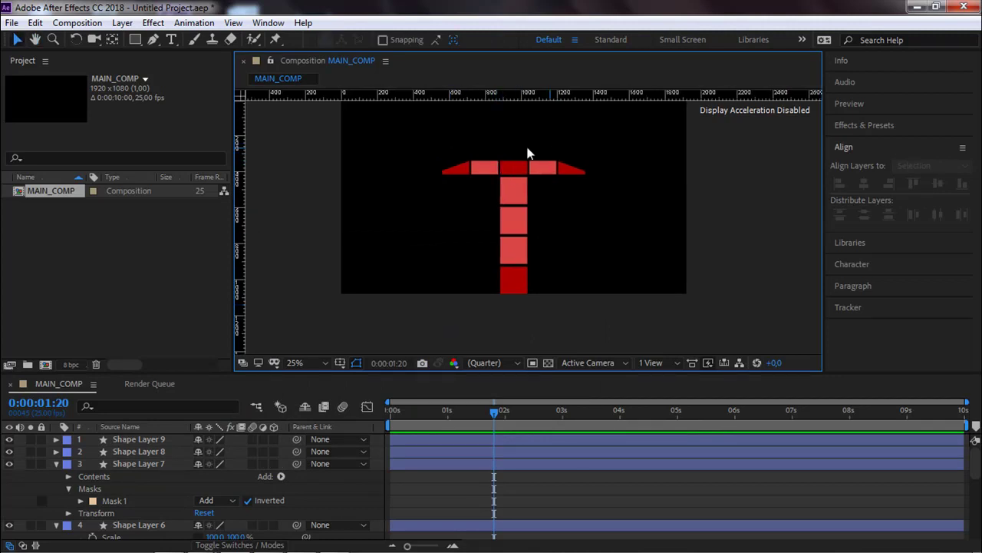
click(56, 467)
click(56, 465)
click(56, 476)
click(57, 488)
click(57, 489)
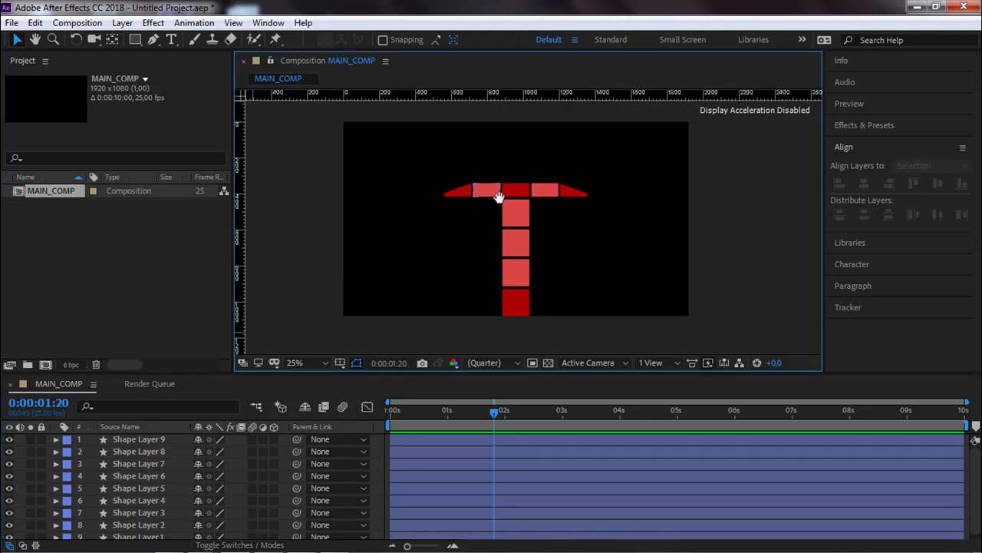
Step: Parent the left wedge, Shape Layer 7, to the adjacent rectangle, Shape Layer 6, and that rectangle to the centre piece, Shape Layer 5
scroll(498, 207, up, 1)
drag(439, 205, 488, 202)
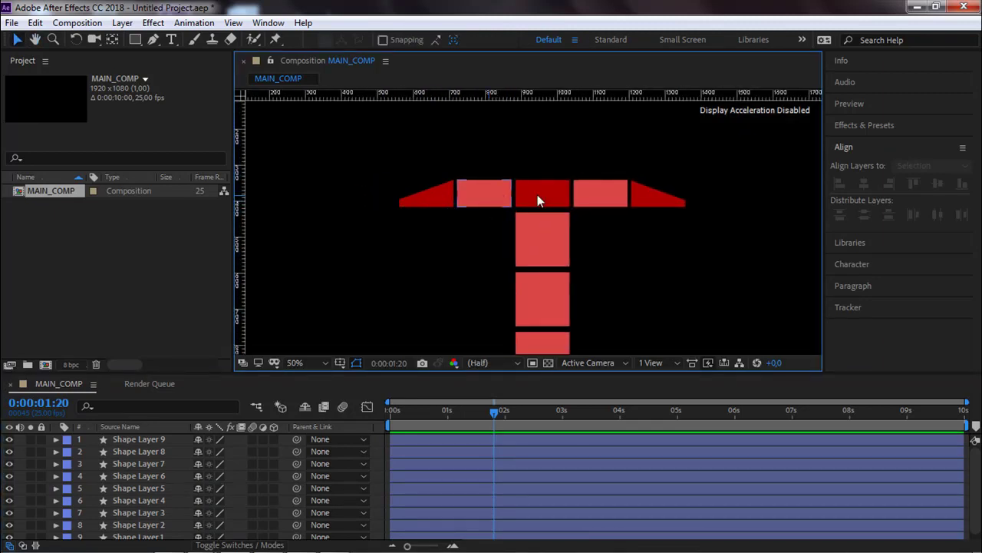
click(431, 198)
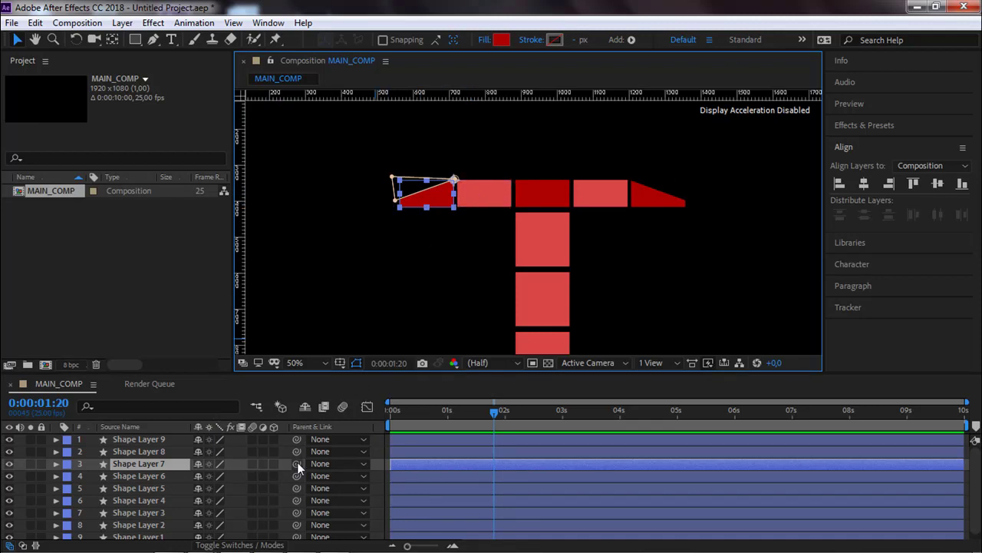
drag(297, 463, 182, 476)
click(465, 192)
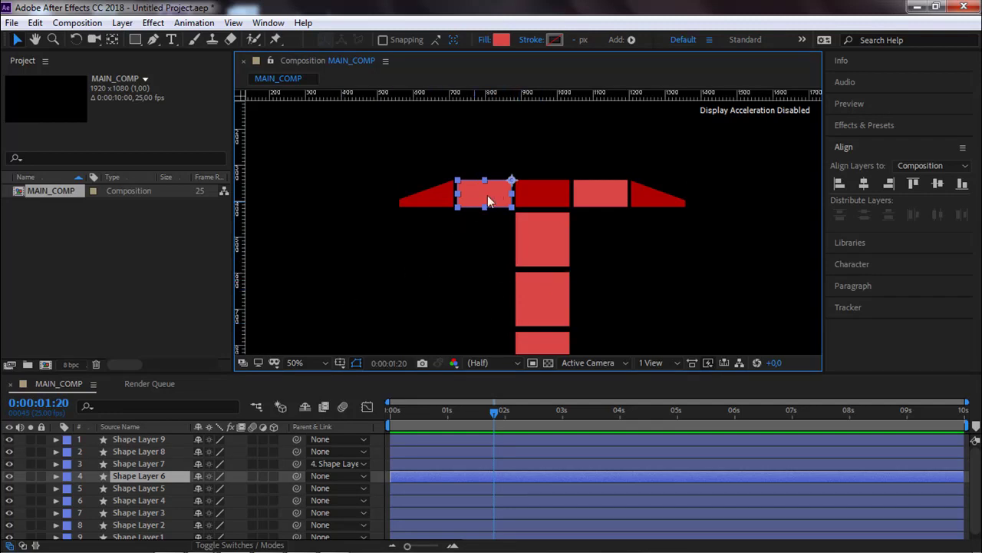
click(156, 488)
click(156, 476)
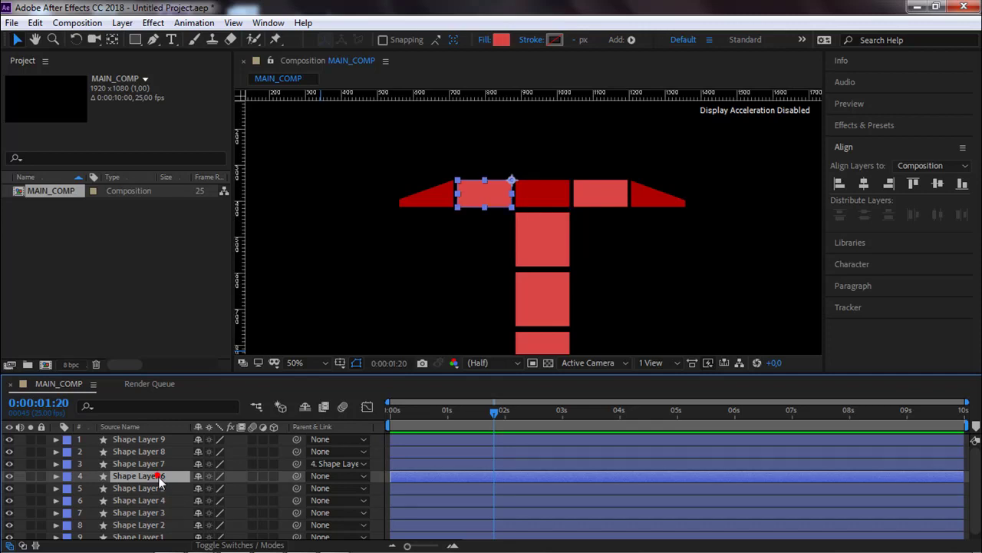
drag(297, 476, 151, 489)
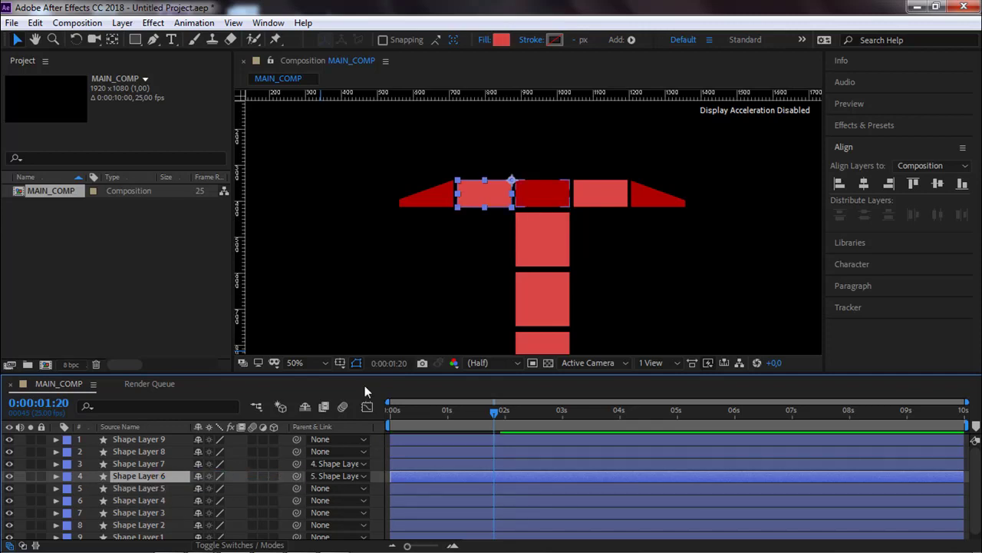
mouse_move(534, 194)
mouse_down()
mouse_move(513, 184)
mouse_move(529, 171)
mouse_move(522, 184)
mouse_move(518, 170)
mouse_move(530, 172)
mouse_move(522, 181)
mouse_up()
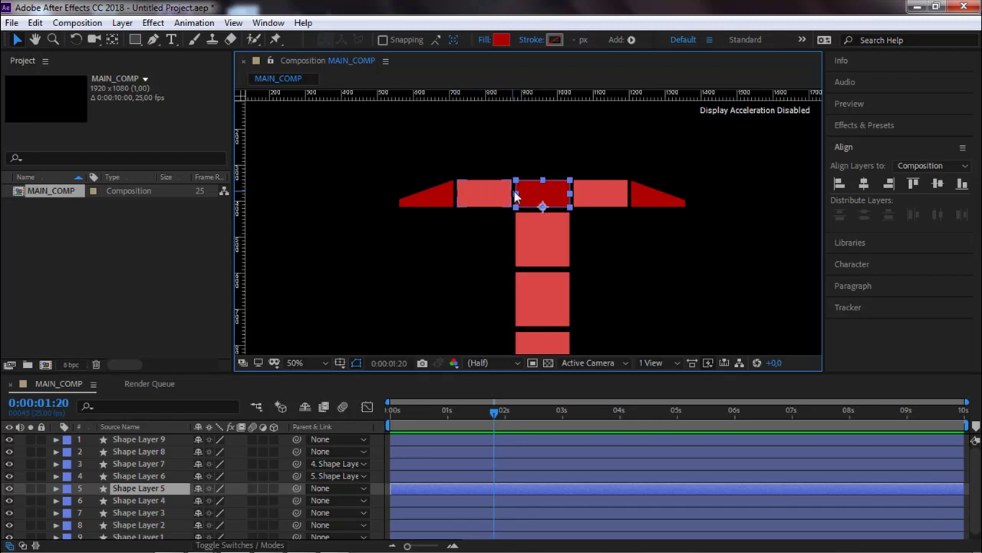
Step: Parent the right wedge, Shape Layer 9, to the adjacent rectangle, Shape Layer 8, and that rectangle to the centre piece, Shape Layer 5
click(648, 201)
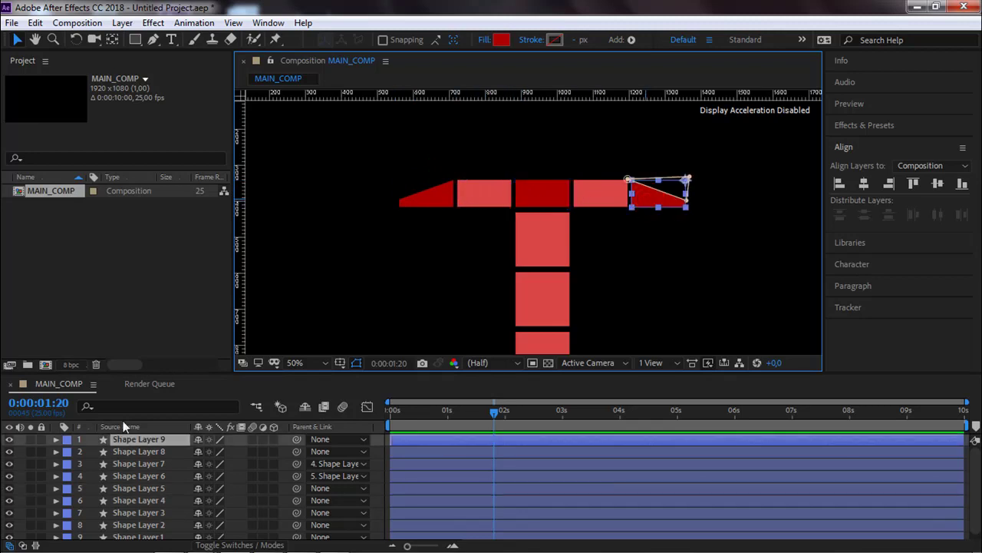
click(594, 193)
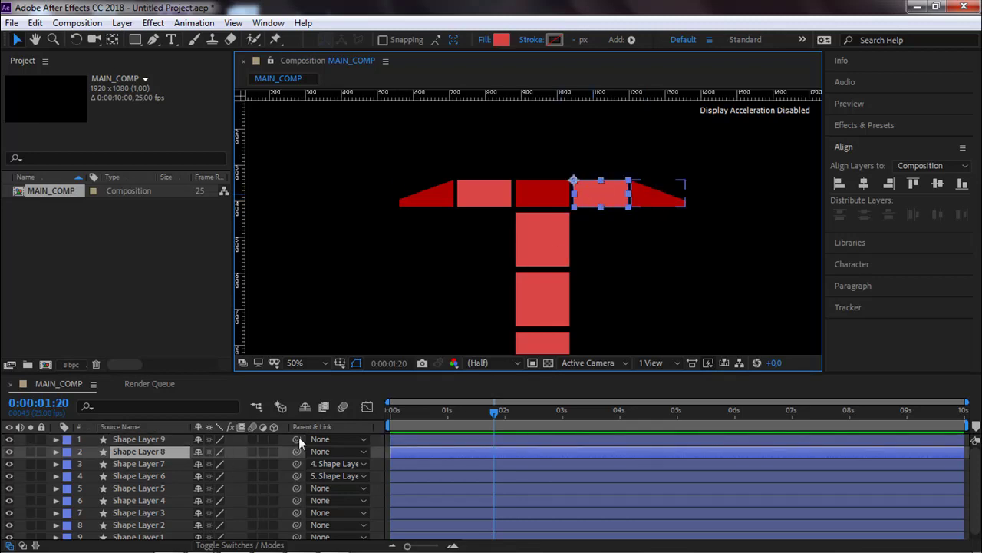
drag(297, 437, 169, 450)
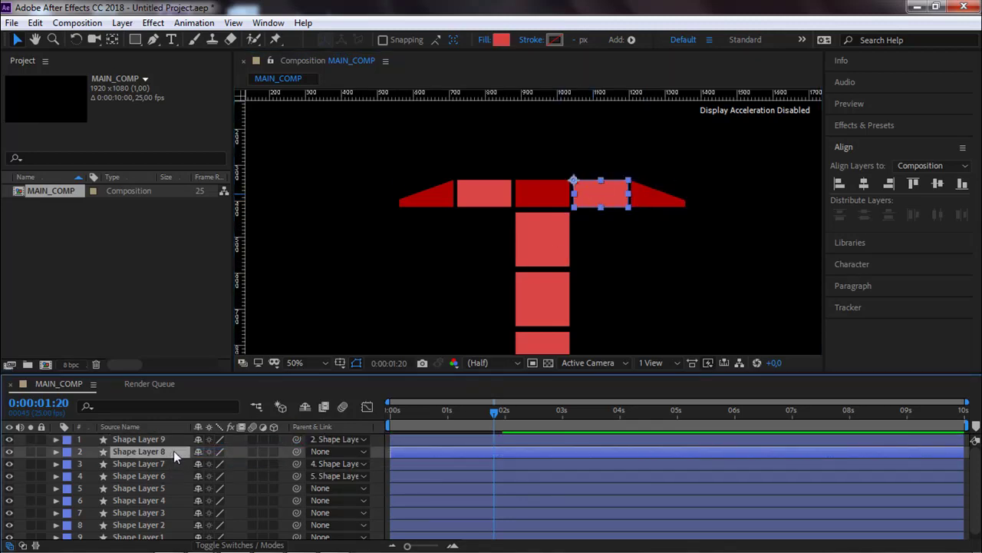
click(543, 195)
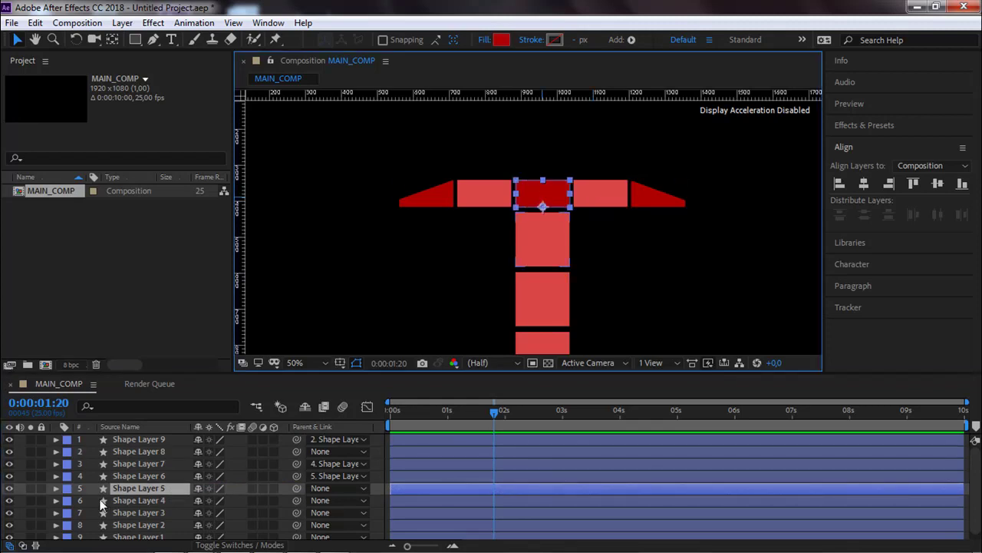
click(356, 451)
drag(355, 374, 361, 377)
click(400, 311)
Step: Parent the centre piece, Shape Layer 5, to the column block beneath it, Shape Layer 4, and that block to Shape Layer 3
click(551, 196)
click(530, 241)
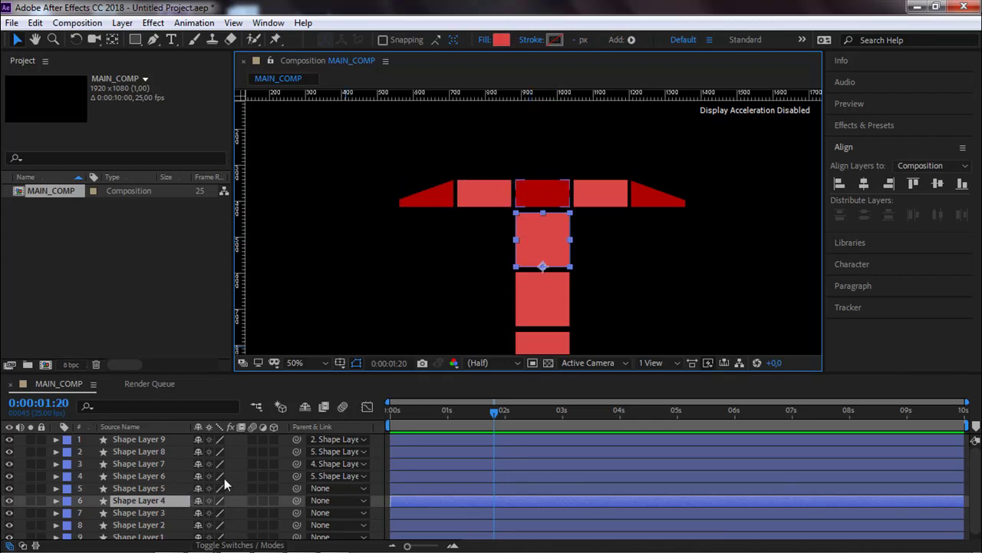
click(531, 190)
drag(297, 489, 176, 500)
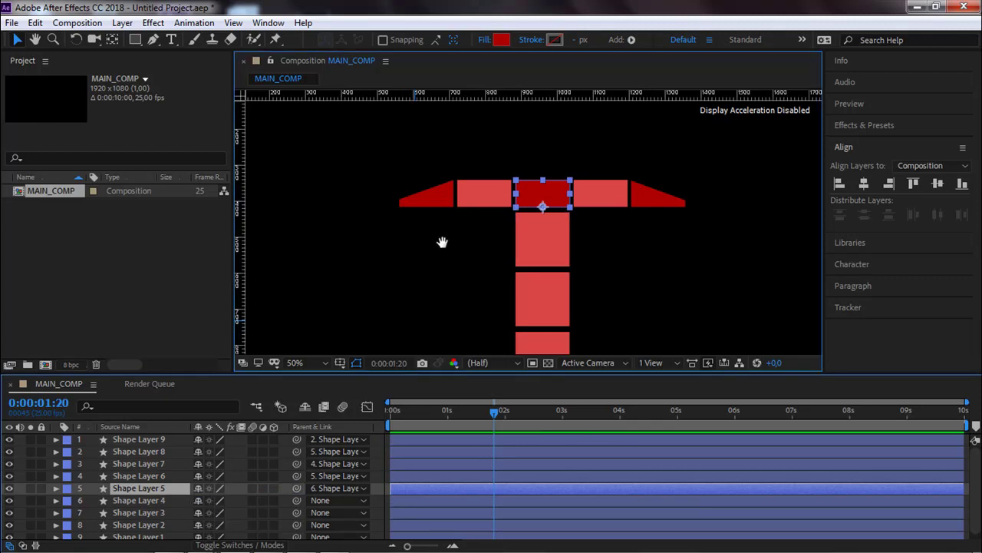
drag(444, 257, 441, 229)
click(534, 168)
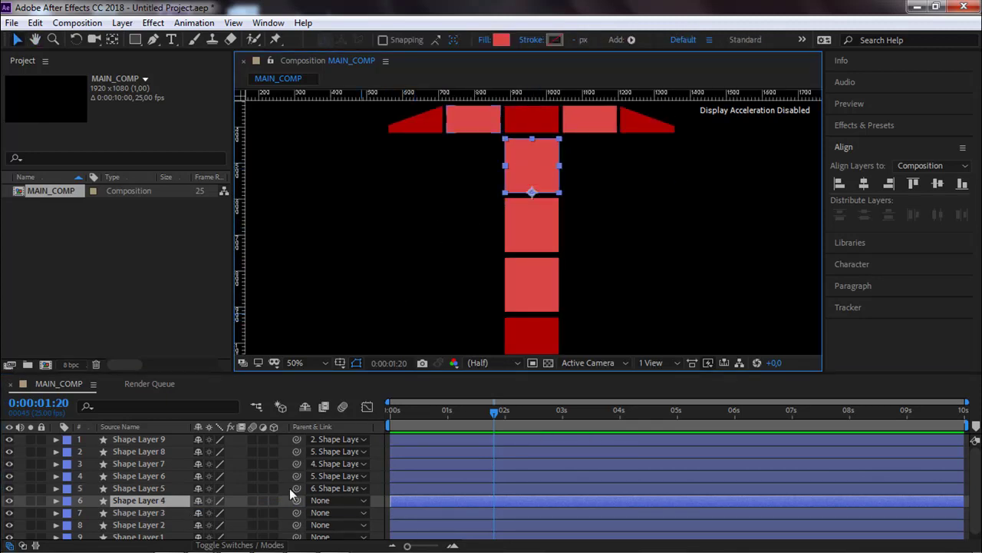
drag(295, 499, 153, 512)
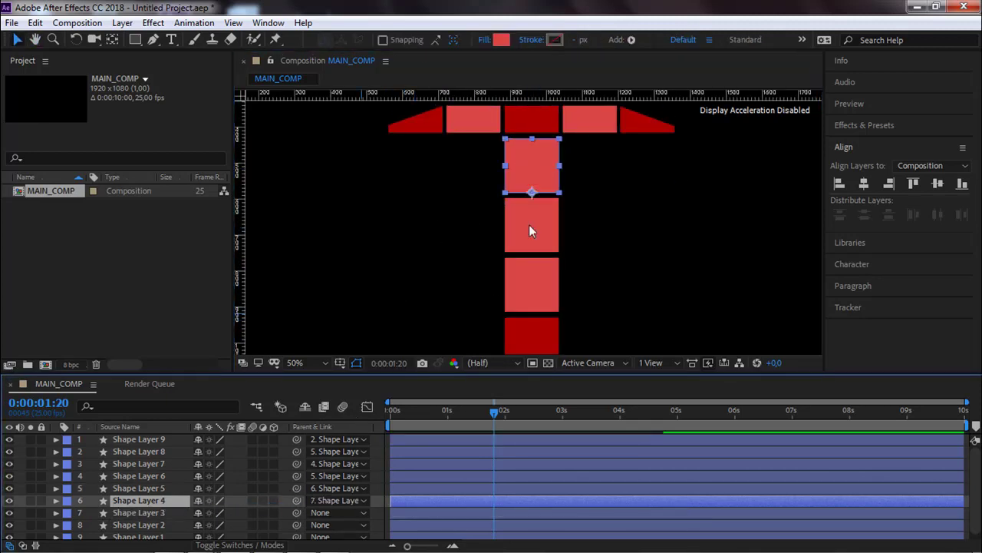
Step: Parent column block Shape Layer 3 to Shape Layer 2, and Shape Layer 2 to the lowest block, Shape Layer 1
click(530, 228)
drag(296, 512, 176, 526)
drag(512, 294, 499, 232)
click(500, 232)
drag(296, 524, 180, 533)
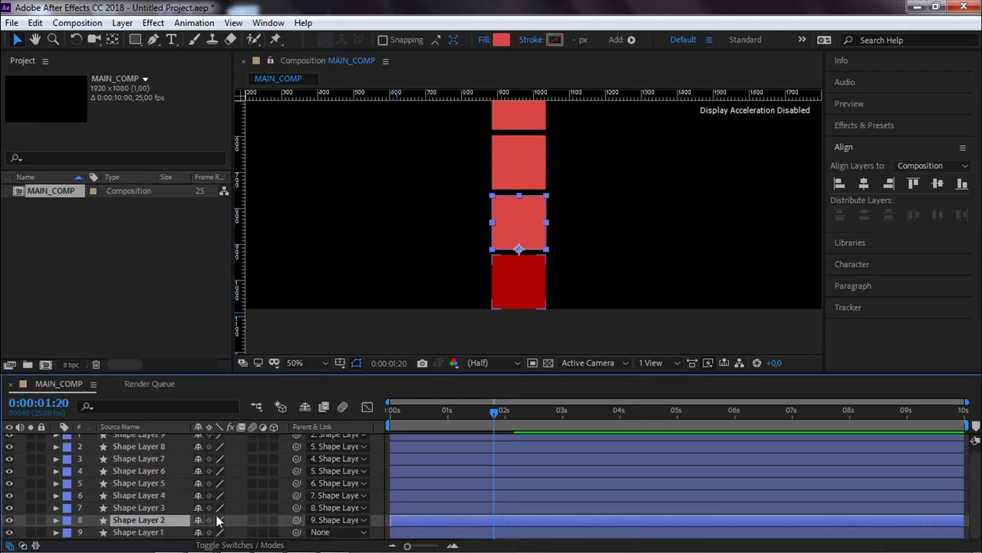
Step: Deselect all layers and hide the rulers in the composition view
click(437, 274)
scroll(458, 304, up, 2)
key(ctrl+r)
scroll(491, 295, up, 2)
click(512, 288)
key(comma)
key(comma)
key(comma)
key(comma)
key(period)
key(period)
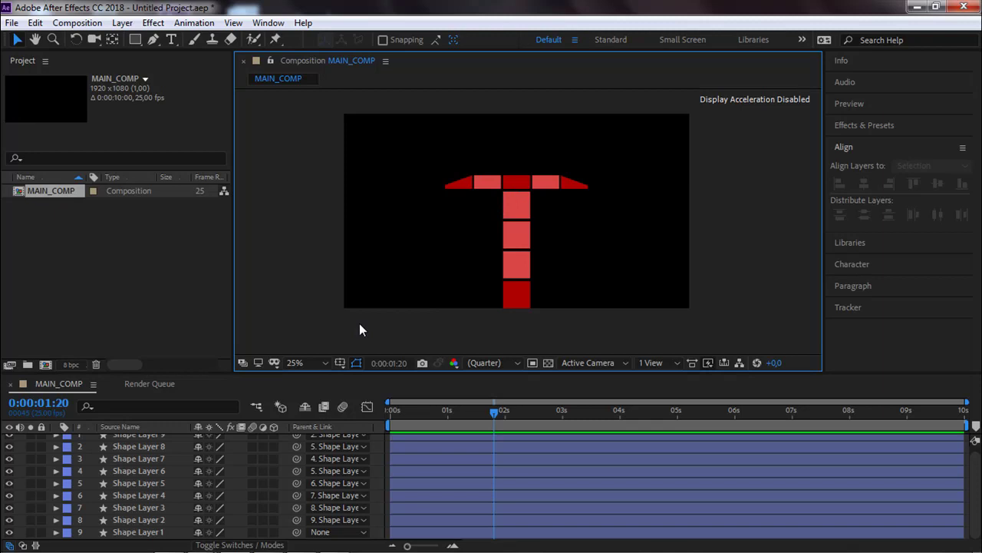
Step: Draw a circle with blue fill 1148E4 left of the column near the composition's lower edge with the Ellipse tool
click(134, 43)
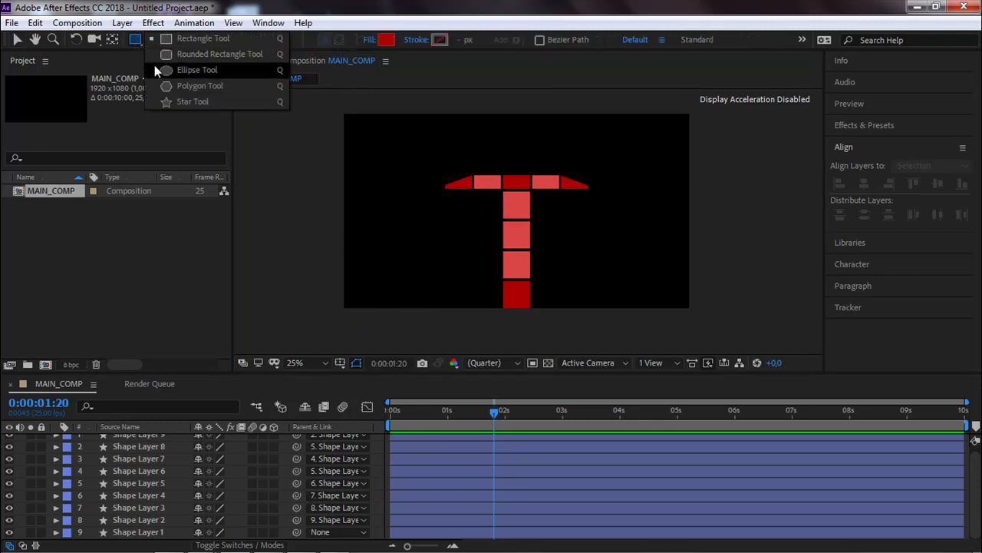
click(166, 72)
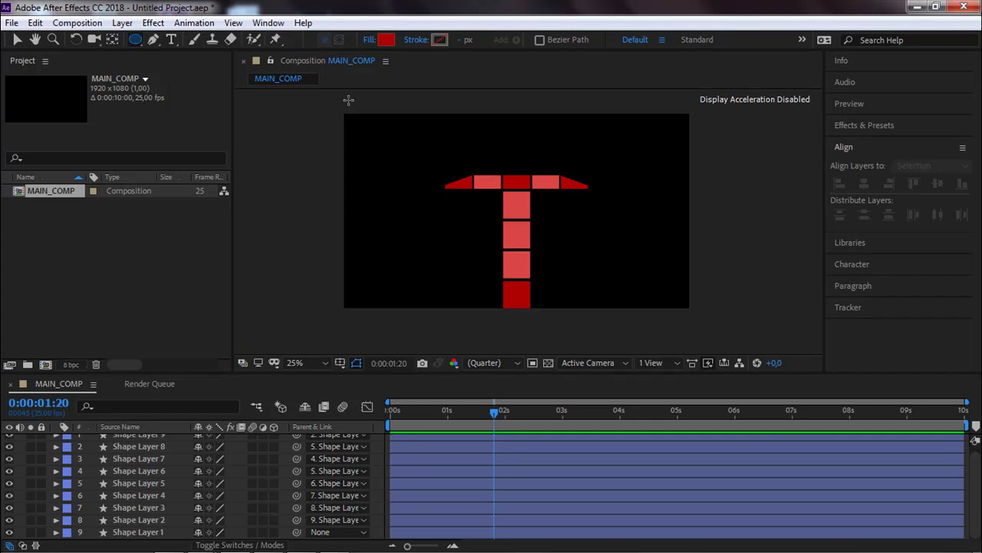
click(382, 41)
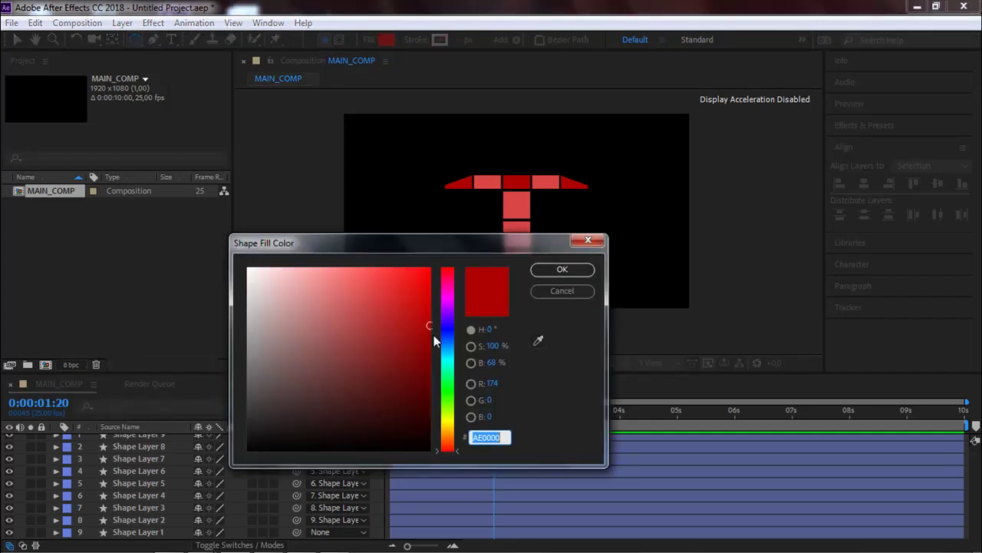
click(446, 336)
click(430, 308)
click(417, 286)
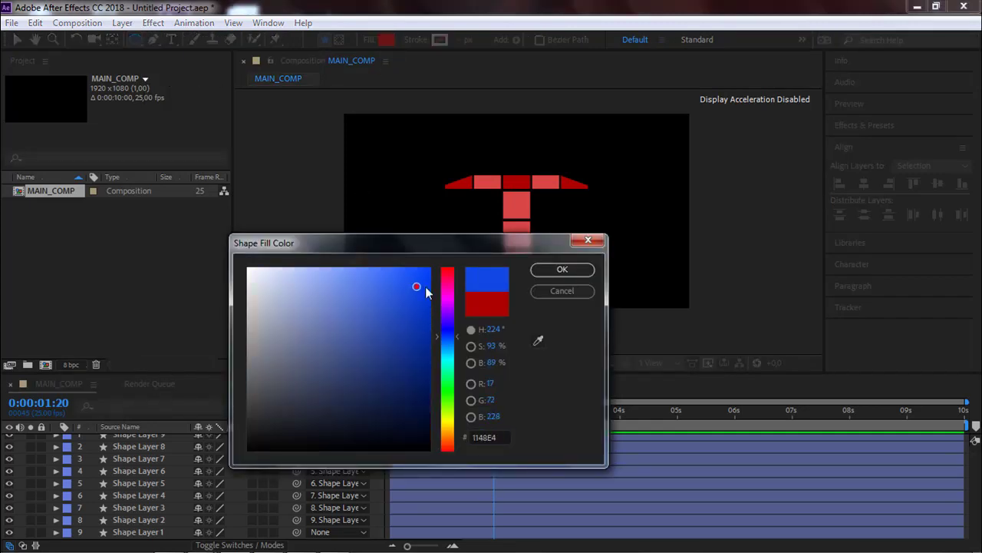
click(567, 268)
mouse_move(394, 287)
mouse_down()
mouse_move(414, 313)
mouse_move(416, 304)
mouse_up()
Step: Move the blue circle layer's anchor point from the composition centre to the circle's centre with the Pan Behind tool
click(17, 39)
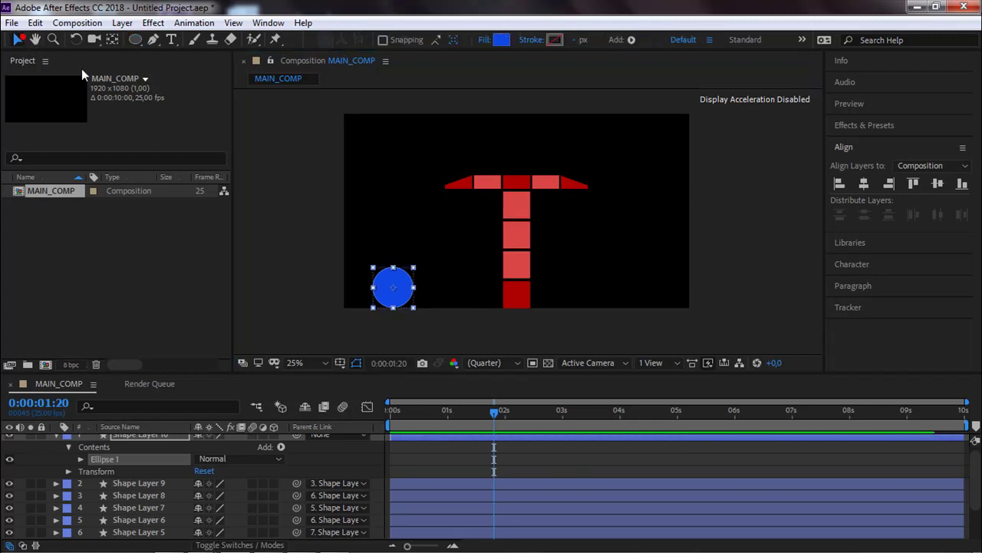
click(350, 267)
click(394, 283)
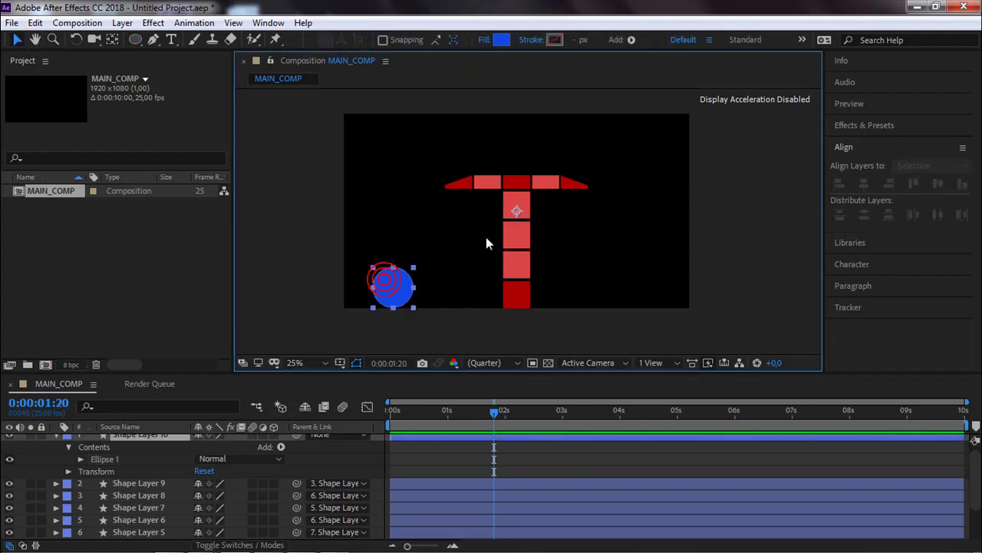
click(112, 39)
drag(513, 212, 472, 290)
key(h)
key(period)
key(y)
drag(369, 345, 423, 257)
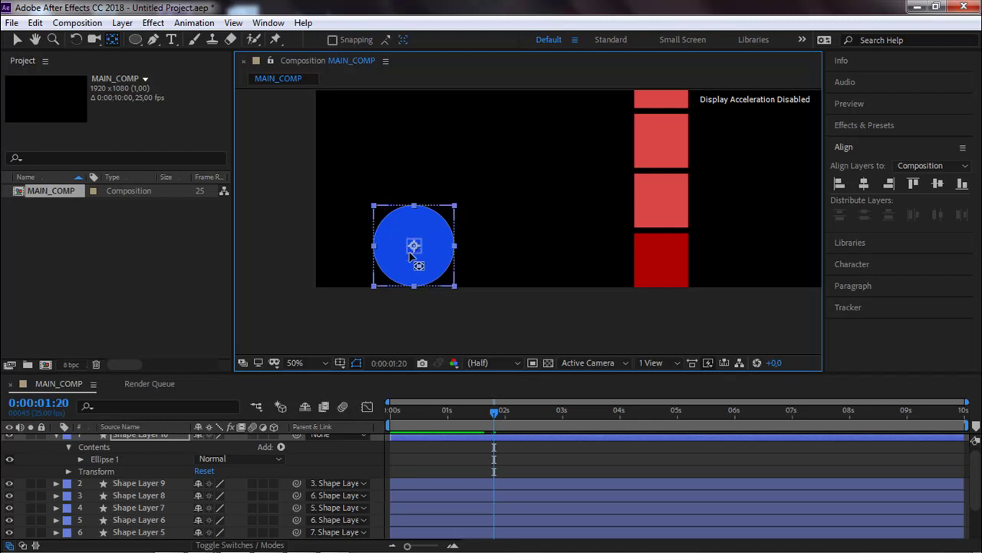
Step: Return to the Selection tool and align the blue circle to the composition's bottom edge
click(16, 39)
click(441, 238)
click(961, 184)
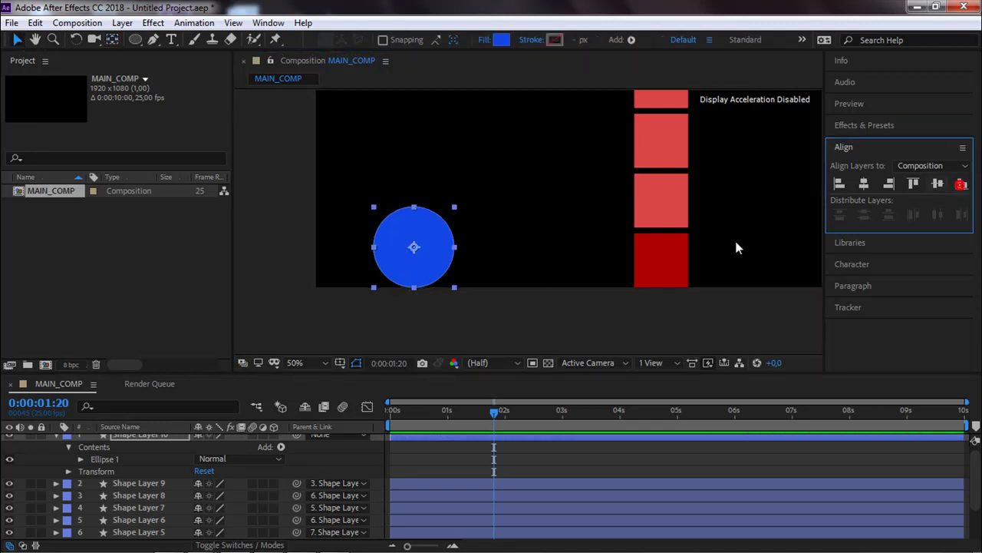
click(424, 305)
scroll(492, 334, down, 4)
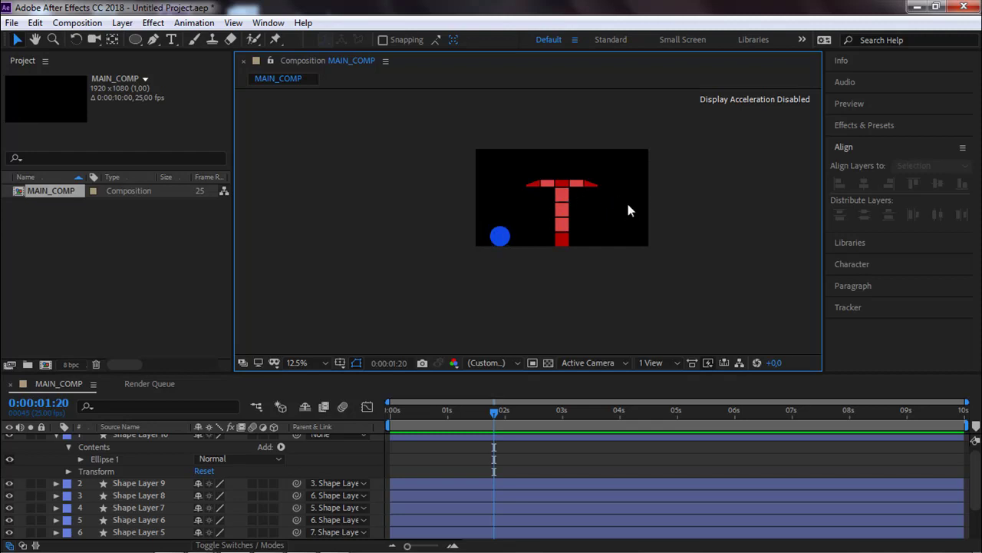
drag(566, 213, 456, 235)
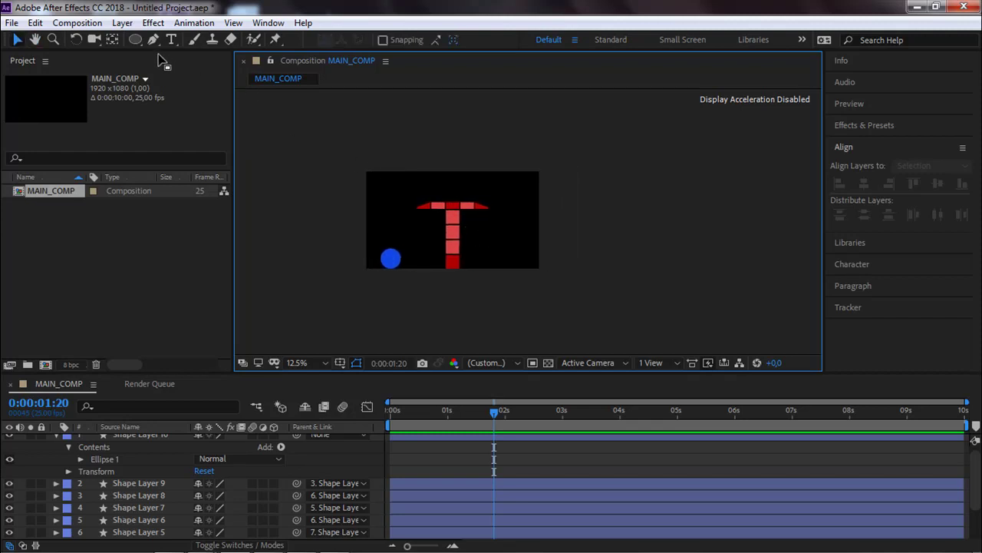
drag(482, 204, 459, 211)
scroll(459, 214, up, 1)
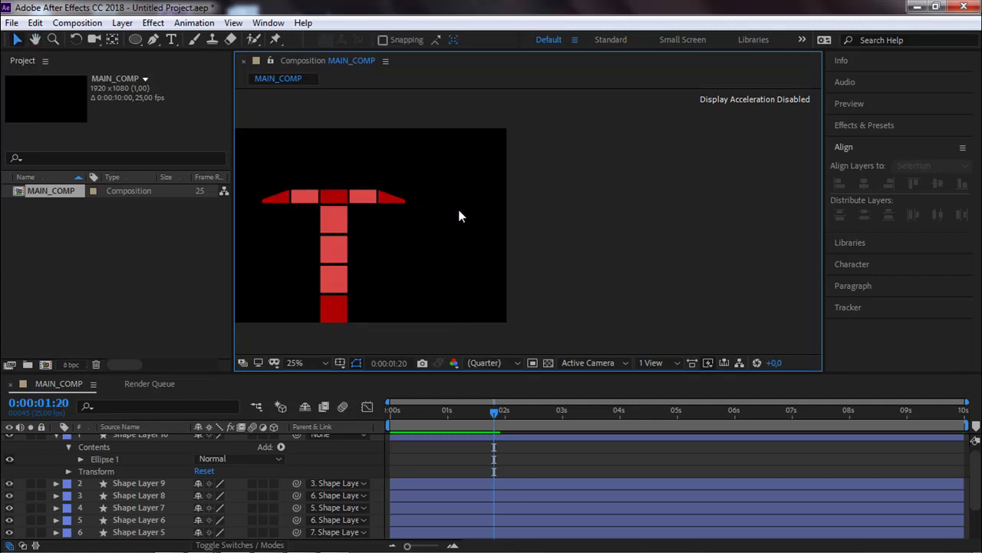
Step: Draw a thin horizontal bar right of the column with the Rectangle tool and align it to the composition's right edge
click(135, 39)
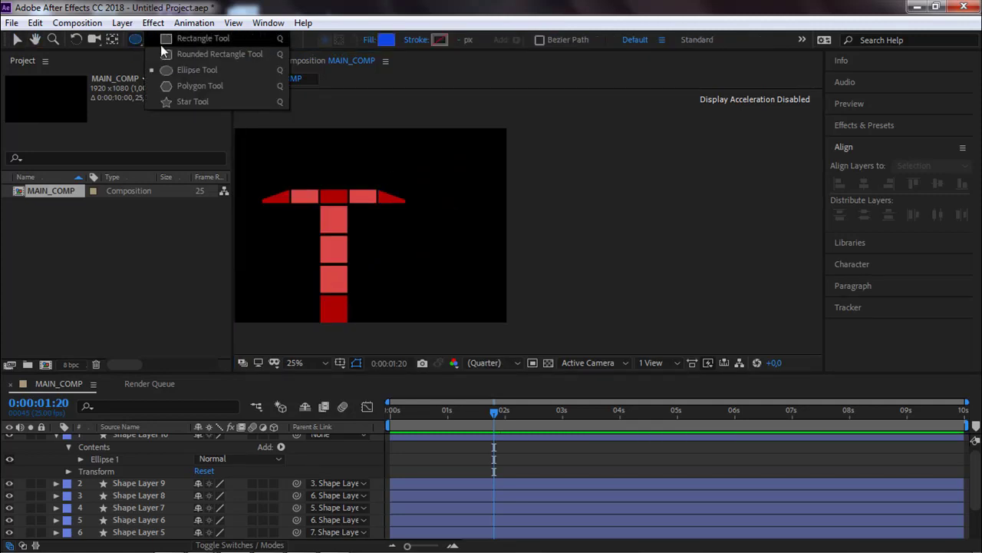
click(166, 44)
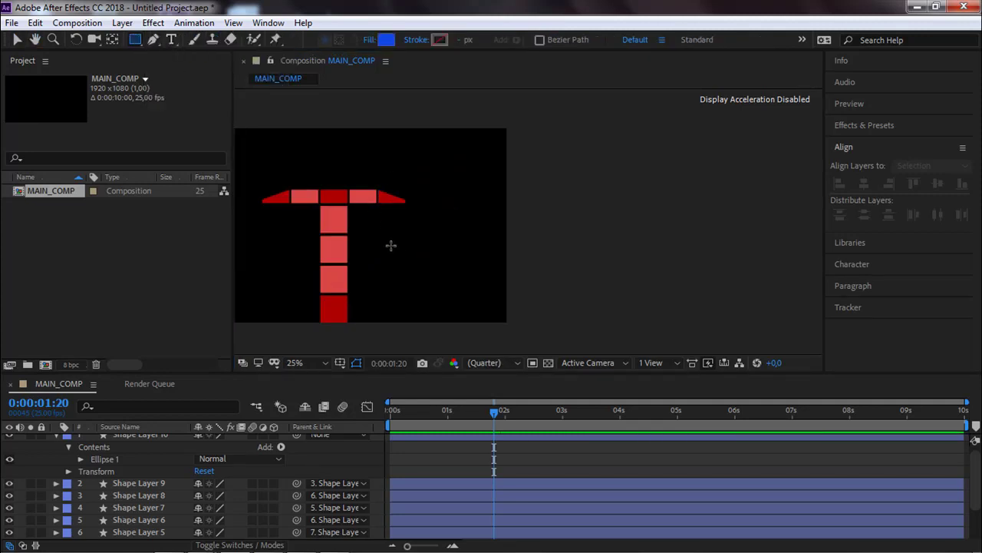
mouse_move(424, 250)
mouse_down()
mouse_move(484, 263)
mouse_move(513, 253)
mouse_up()
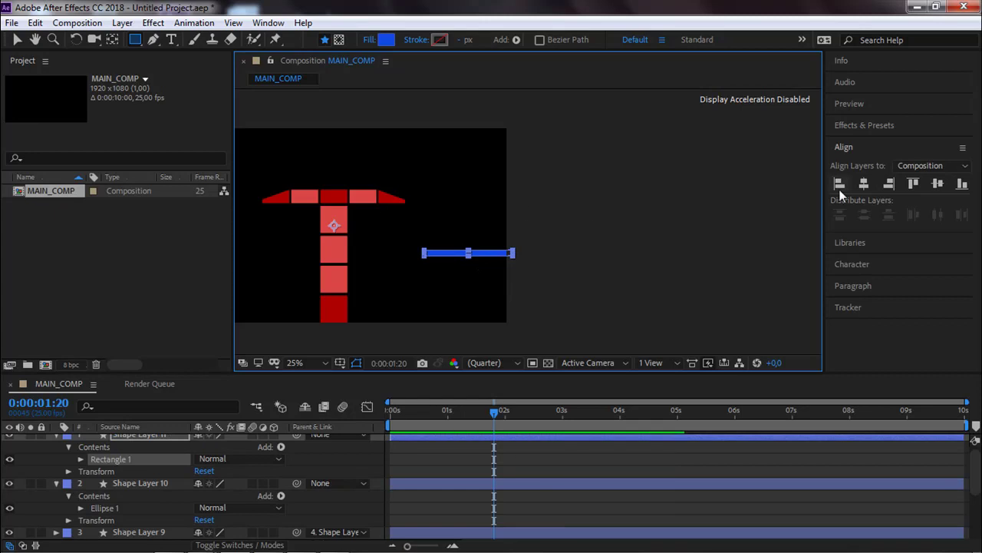
click(890, 184)
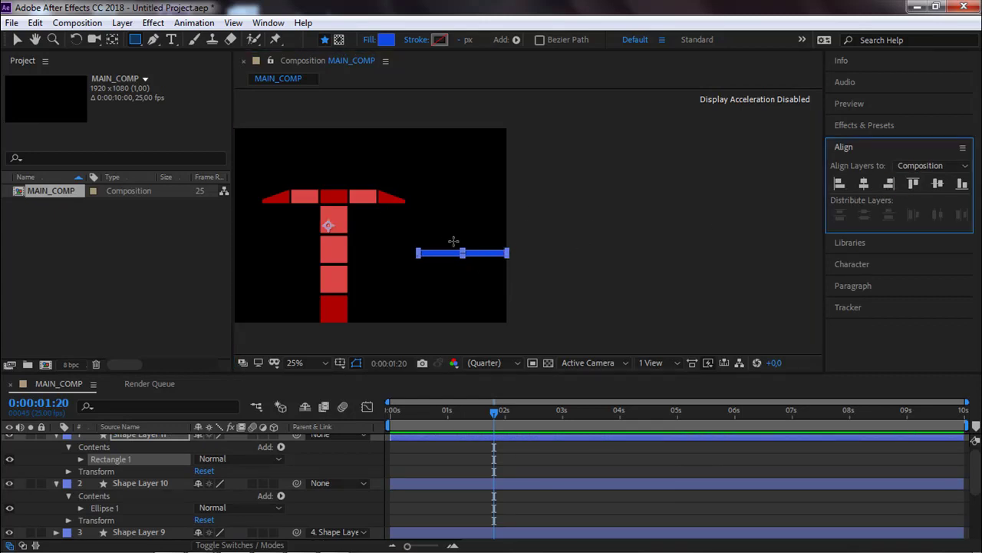
Step: Change the thin bar's fill to bright green, return to the Selection tool and deselect the bar
click(383, 42)
click(451, 399)
click(427, 270)
key(Return)
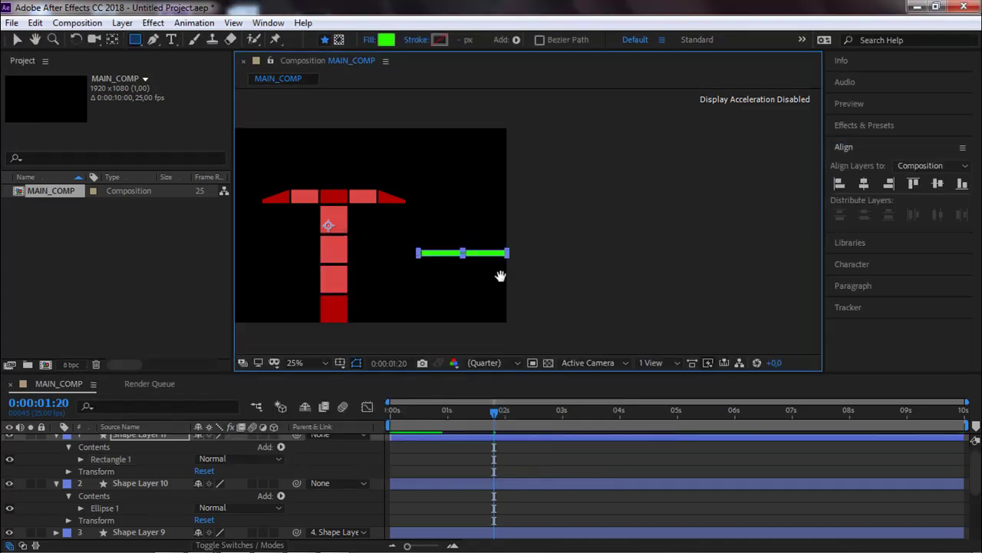
drag(492, 276, 592, 241)
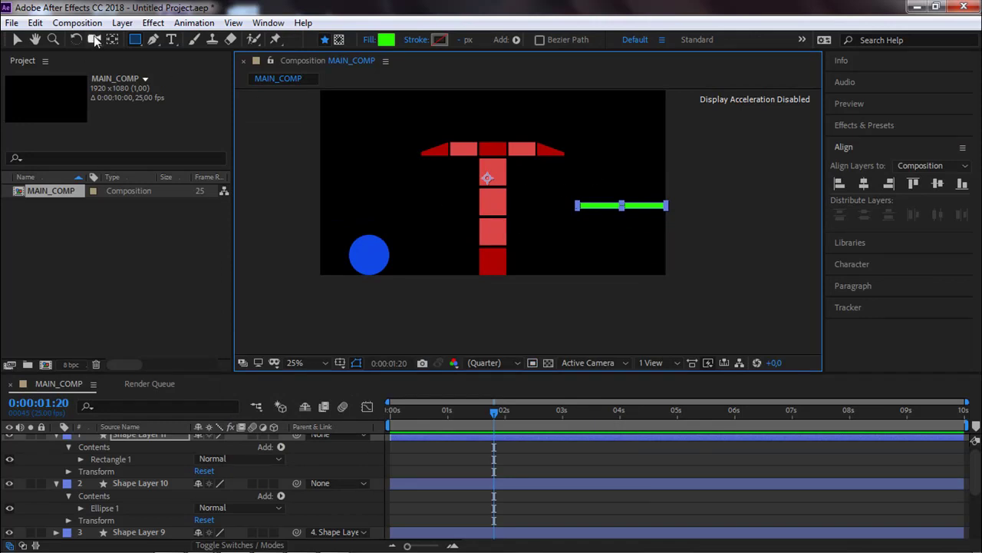
click(18, 40)
click(580, 276)
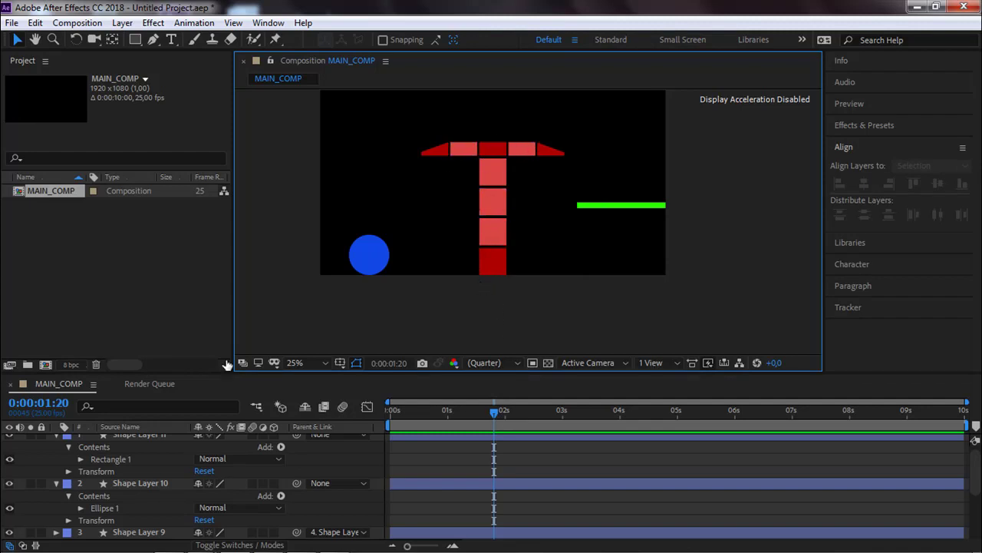
Step: Collapse the properties of all layers and enlarge the timeline area to show the whole layer list
click(123, 438)
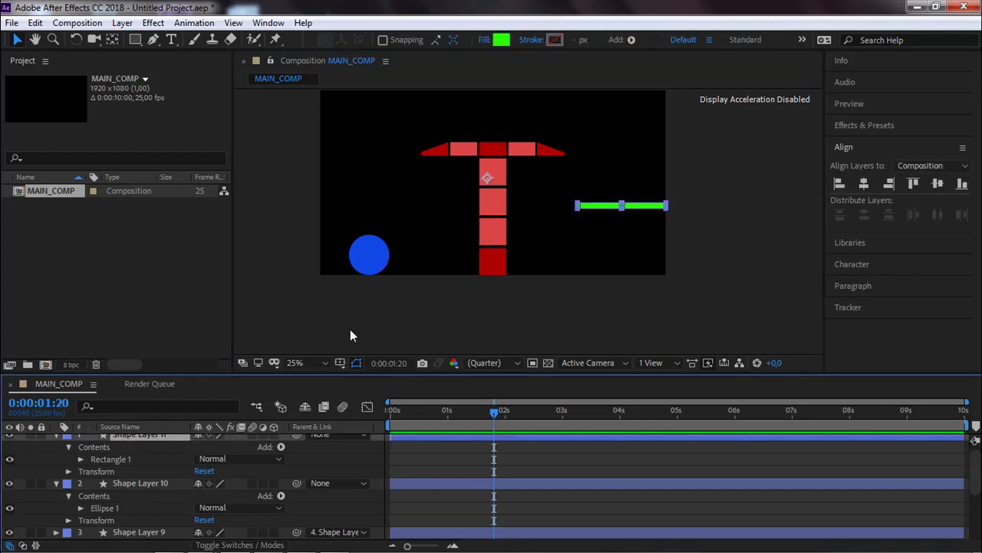
key(ctrl+a)
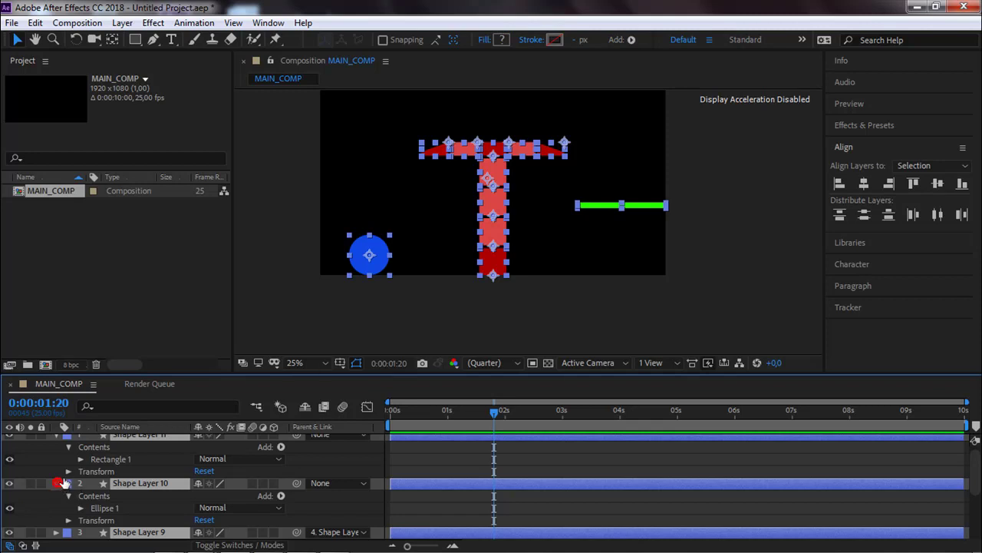
click(58, 484)
click(342, 326)
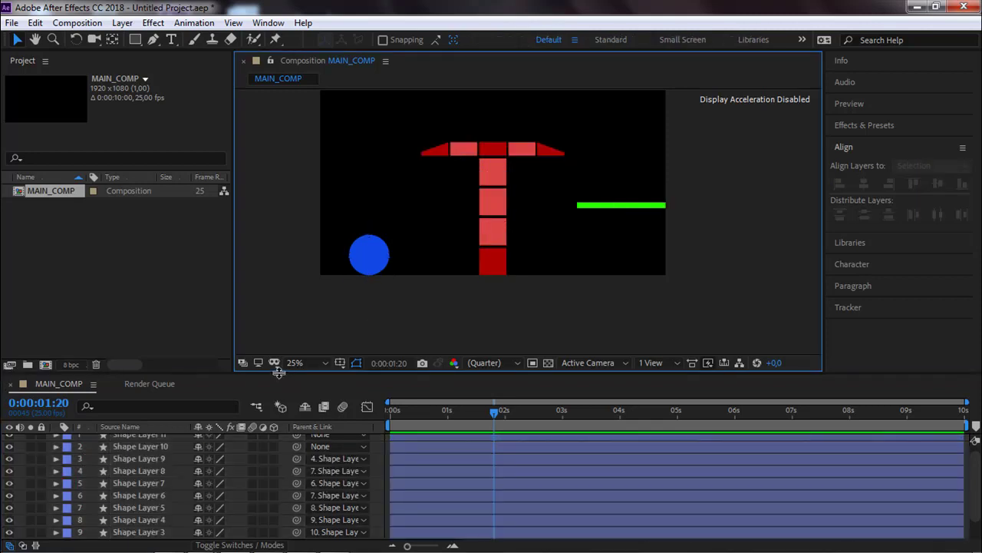
drag(277, 371, 292, 313)
Step: Lock the green bar's layer, mark it as shy and hide shy layers in the timeline
click(625, 178)
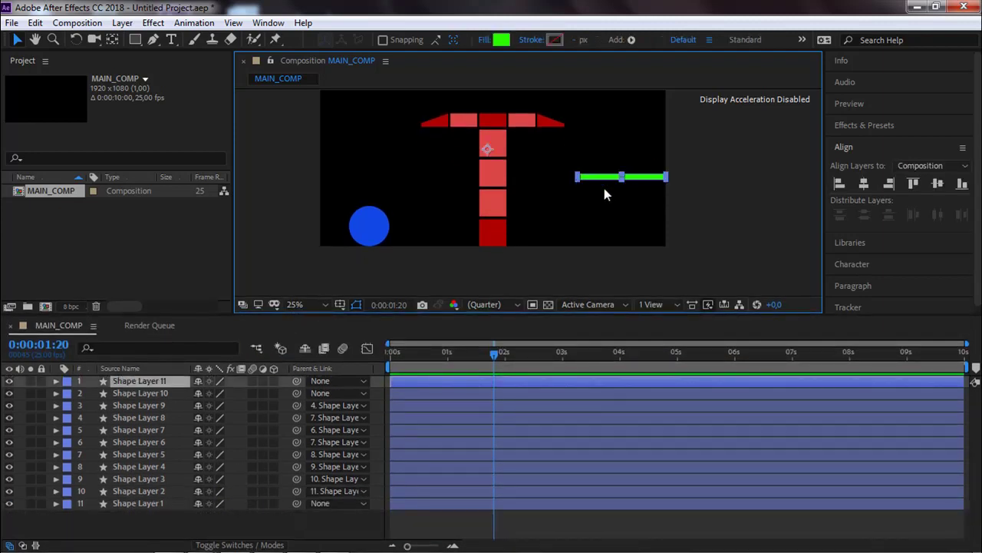
click(41, 380)
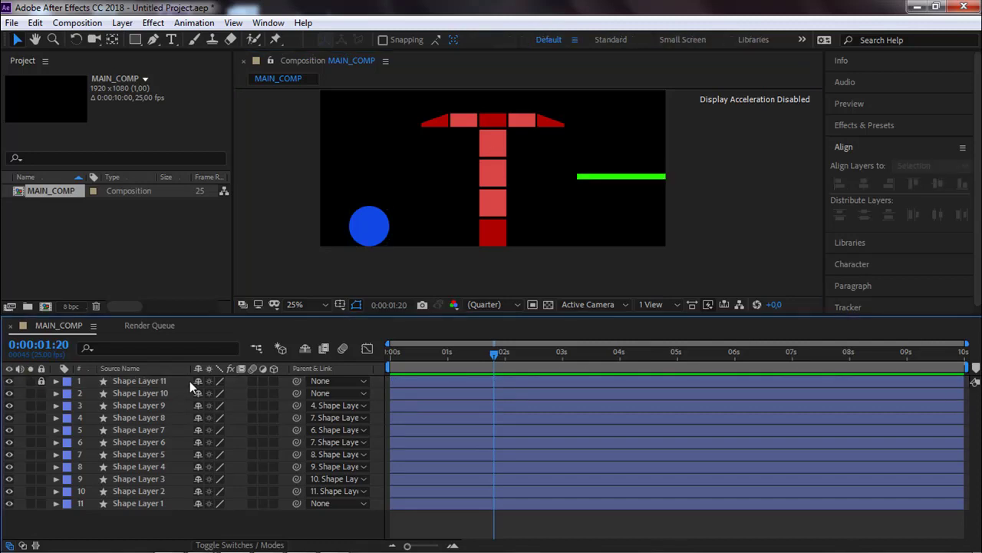
click(198, 380)
click(304, 348)
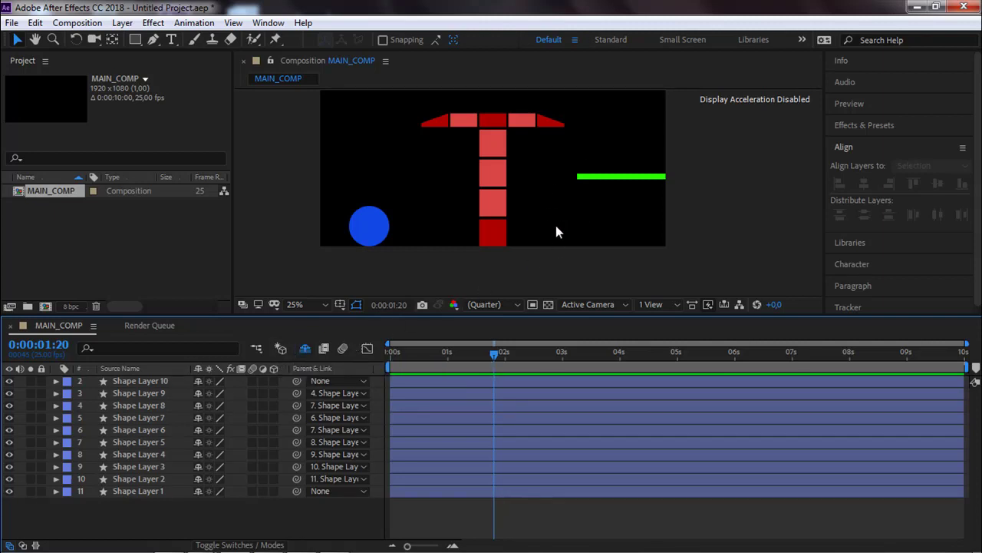
Step: Select all nine layers of the red figure and reveal their Rotation properties
drag(530, 225, 533, 248)
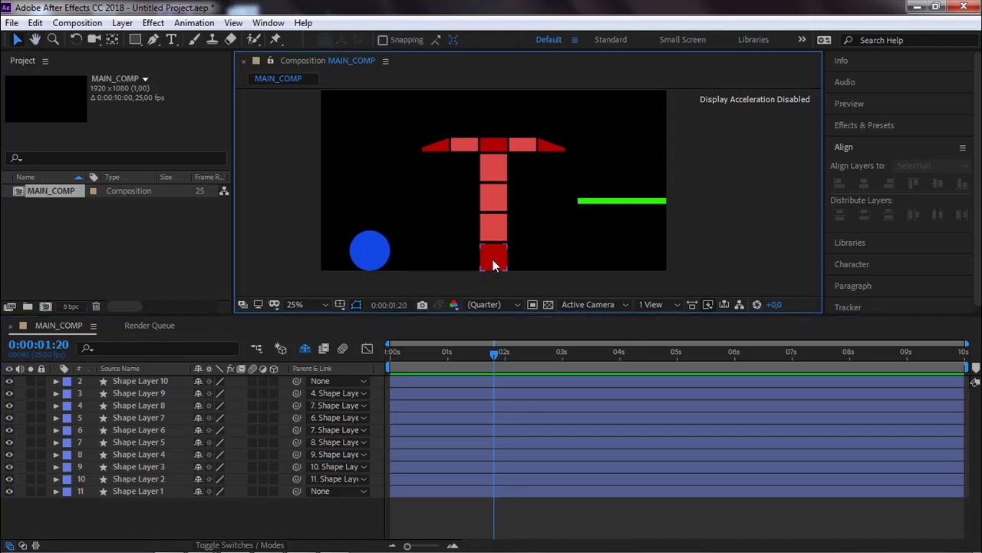
drag(421, 122, 537, 276)
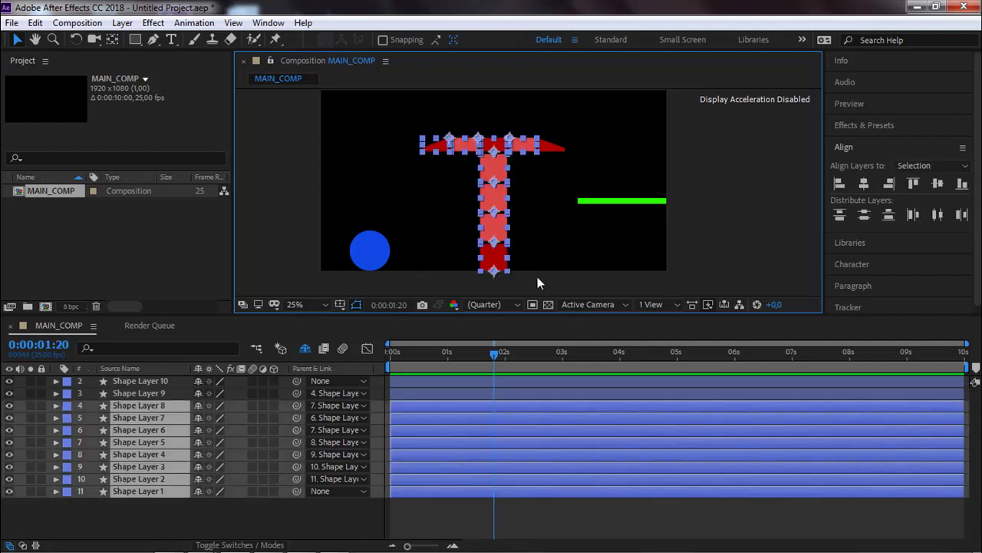
drag(405, 112, 551, 283)
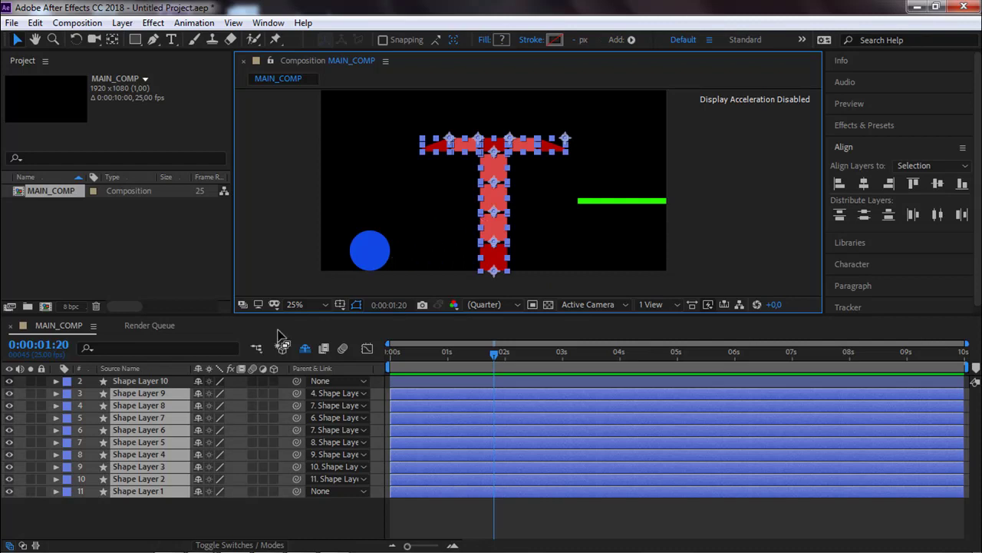
key(r)
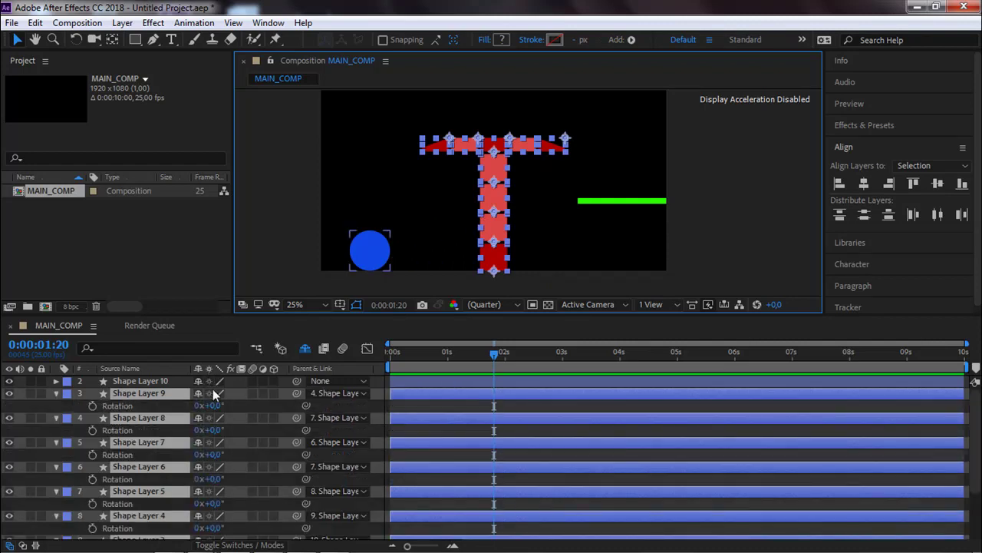
Step: Try rotating all the red figure's pieces together to -31°, and undo the rotation
drag(216, 408, 180, 393)
right_click(180, 392)
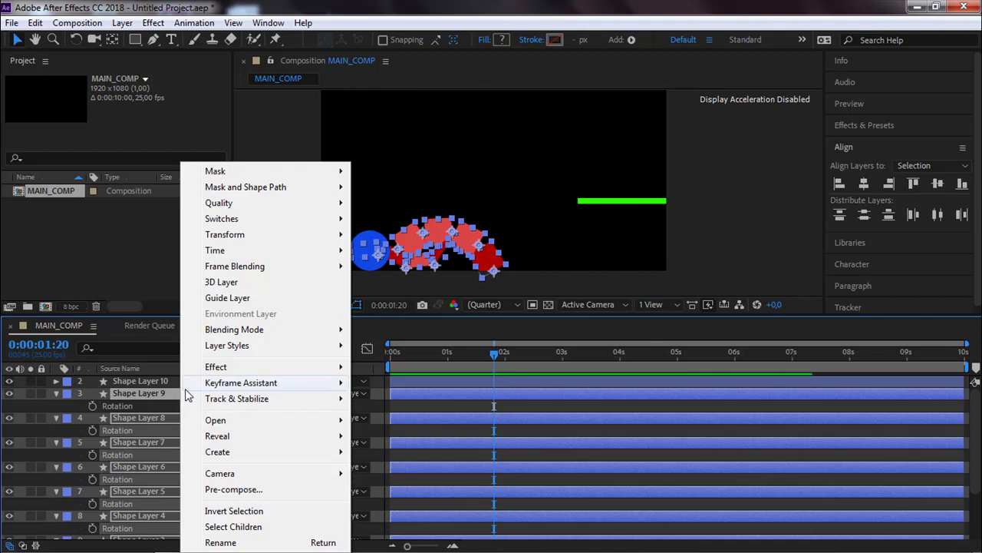
click(281, 138)
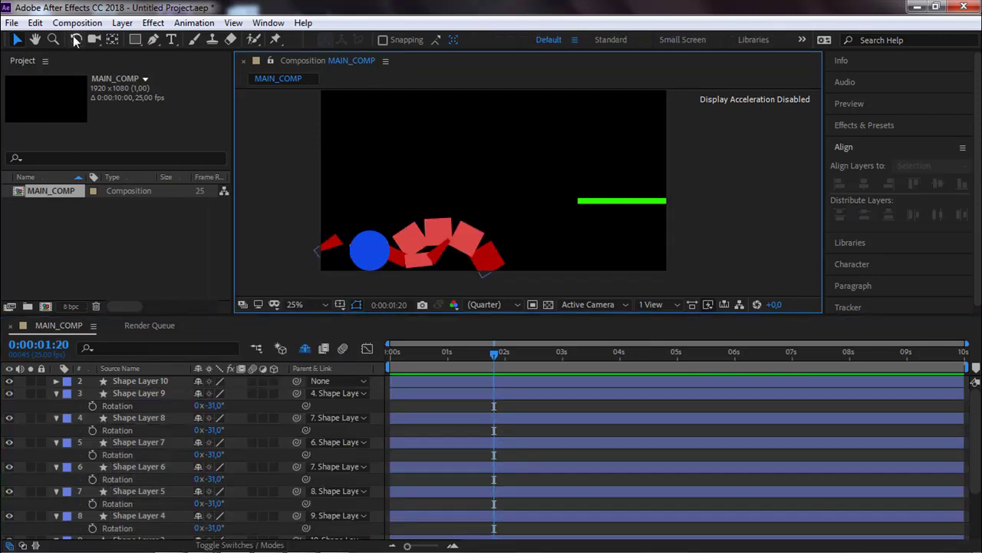
click(43, 25)
click(38, 35)
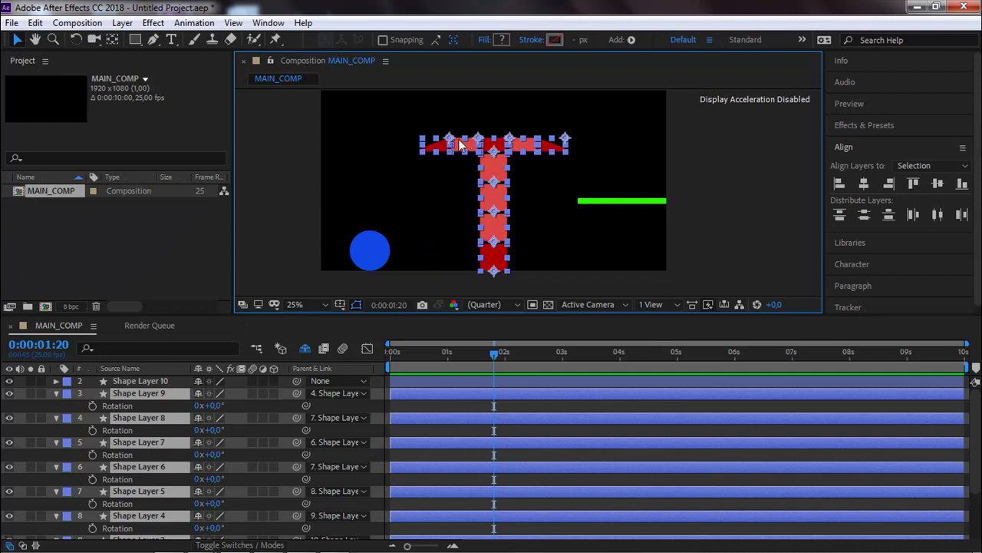
Step: Select the five stacked column layers and add Rotation keyframes to them at 0 and 1 second
click(447, 164)
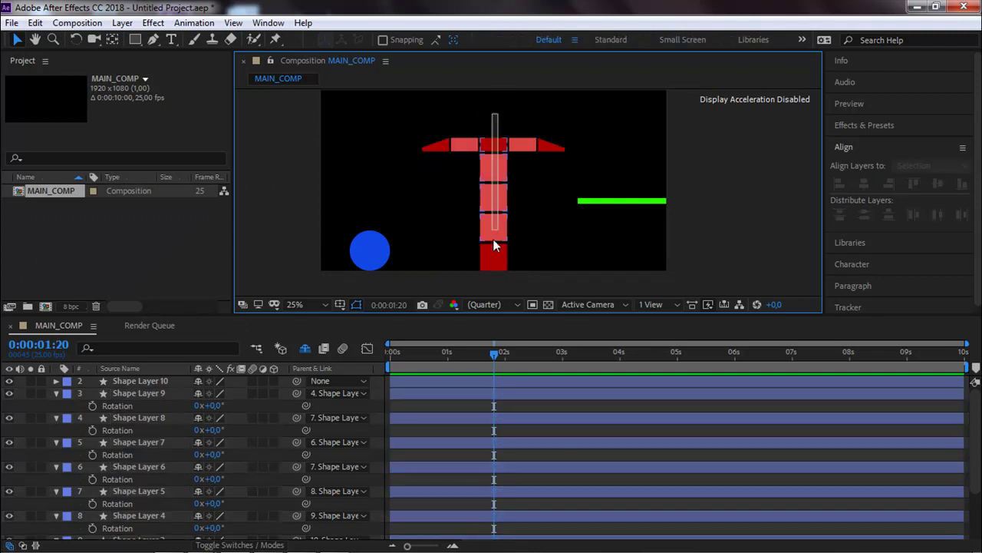
drag(493, 273, 491, 226)
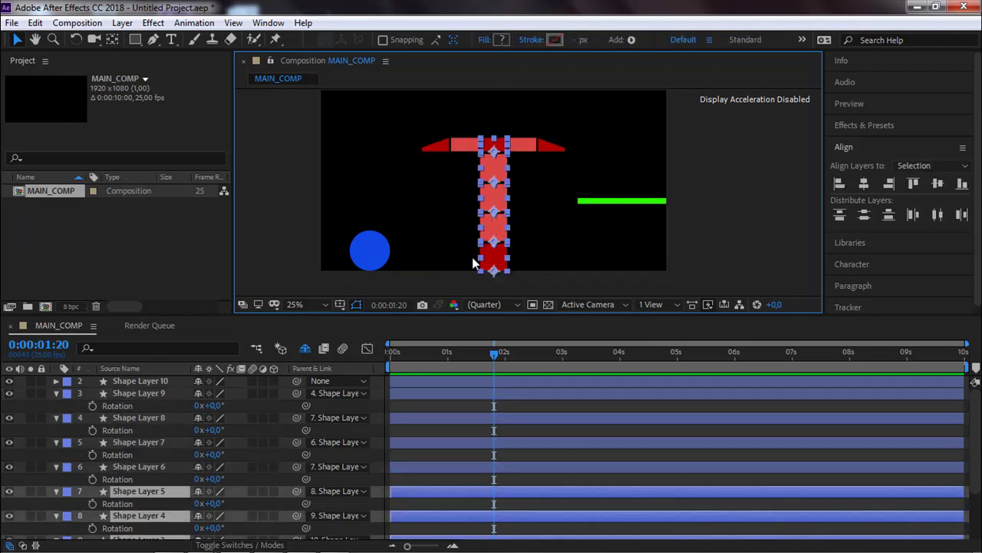
mouse_move(450, 354)
mouse_down()
mouse_move(435, 352)
mouse_move(448, 359)
mouse_move(426, 366)
mouse_move(449, 353)
mouse_up()
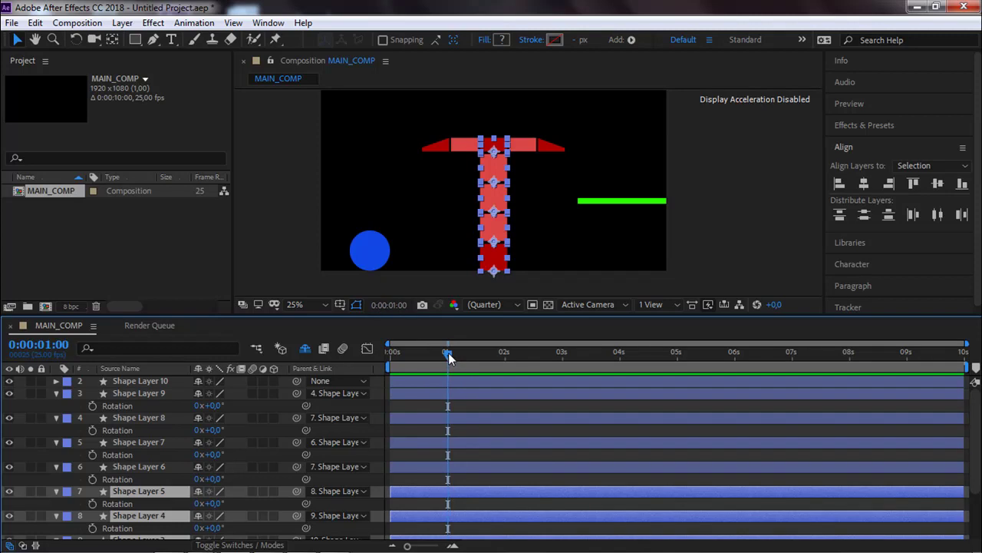
click(94, 504)
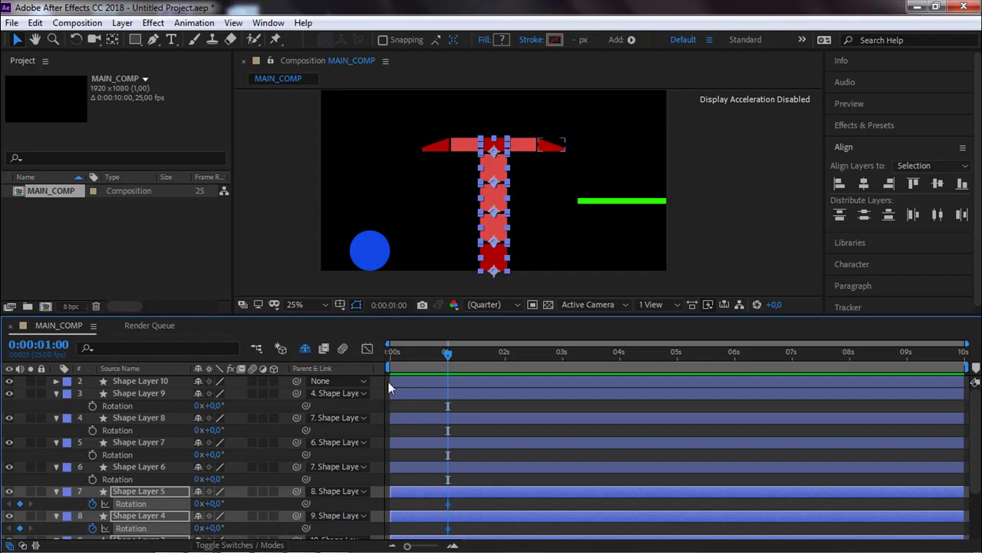
key(Home)
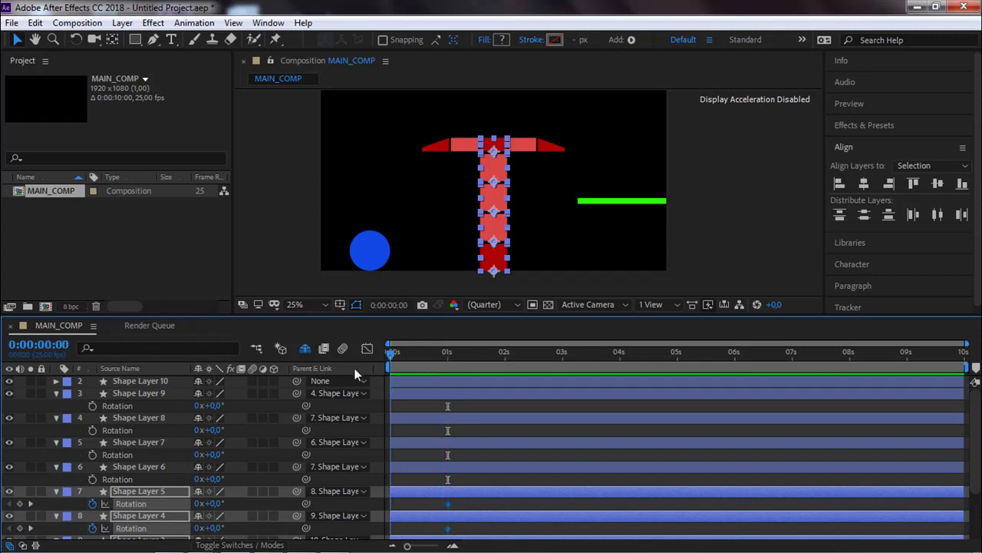
click(20, 504)
key(k)
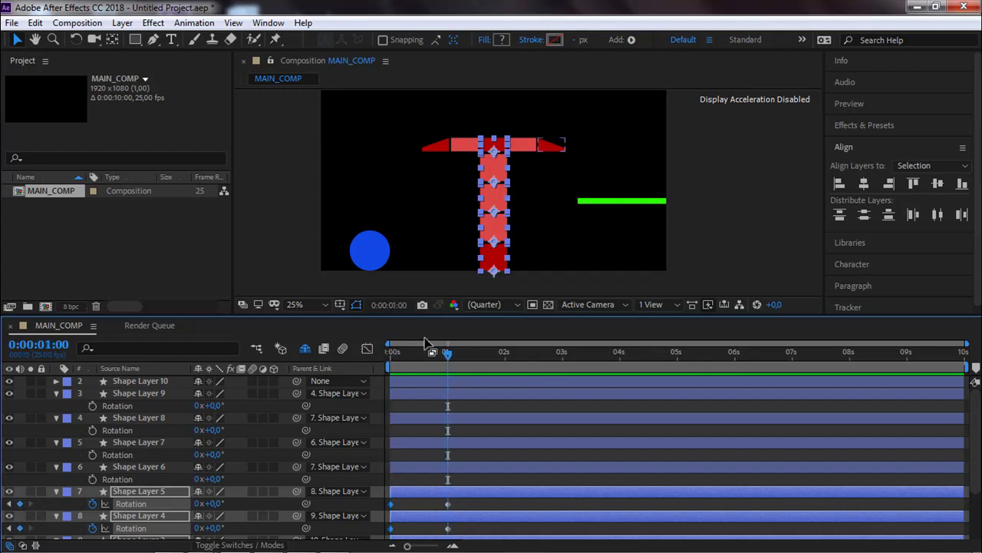
Step: Set the column layers' Rotation to -25° at 1 second and scrub through the first second to check the bend
mouse_move(218, 504)
mouse_down()
mouse_move(239, 500)
mouse_move(218, 495)
mouse_up()
drag(205, 494, 187, 496)
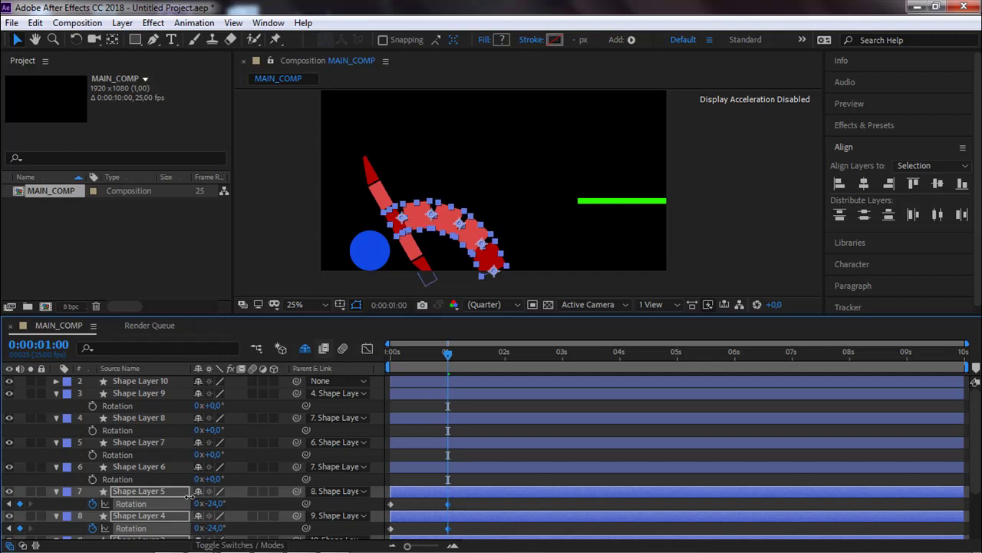
drag(187, 496, 188, 496)
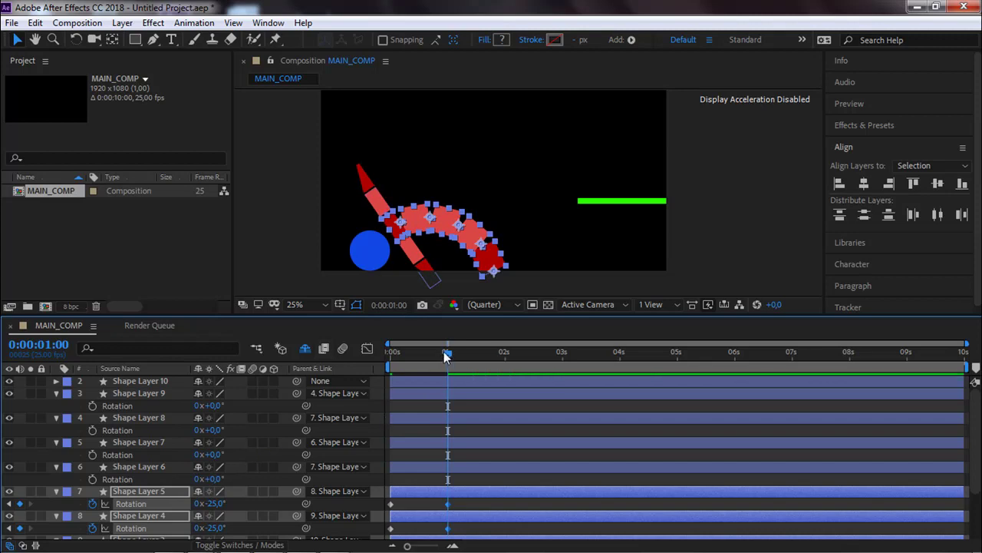
key(Home)
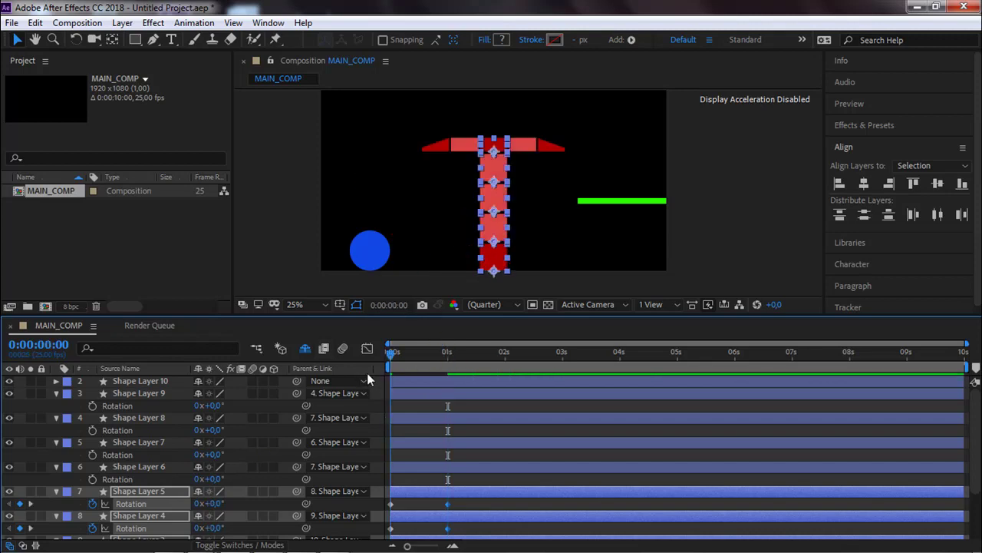
drag(395, 367, 447, 347)
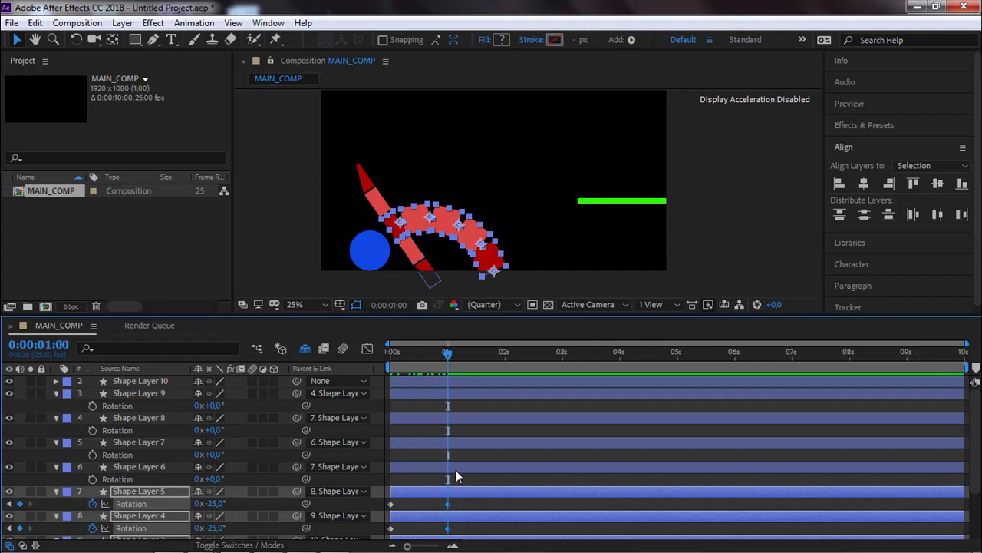
Step: Select the four arm layers, Shape Layer 6 to Shape Layer 9, and add Rotation keyframes to them at 0 seconds
click(414, 255)
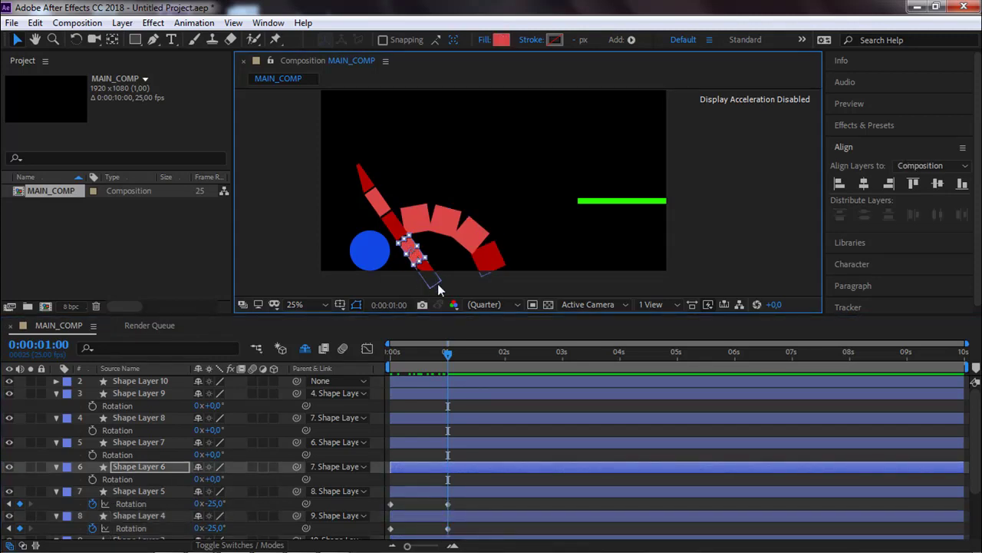
drag(447, 351, 360, 369)
click(432, 160)
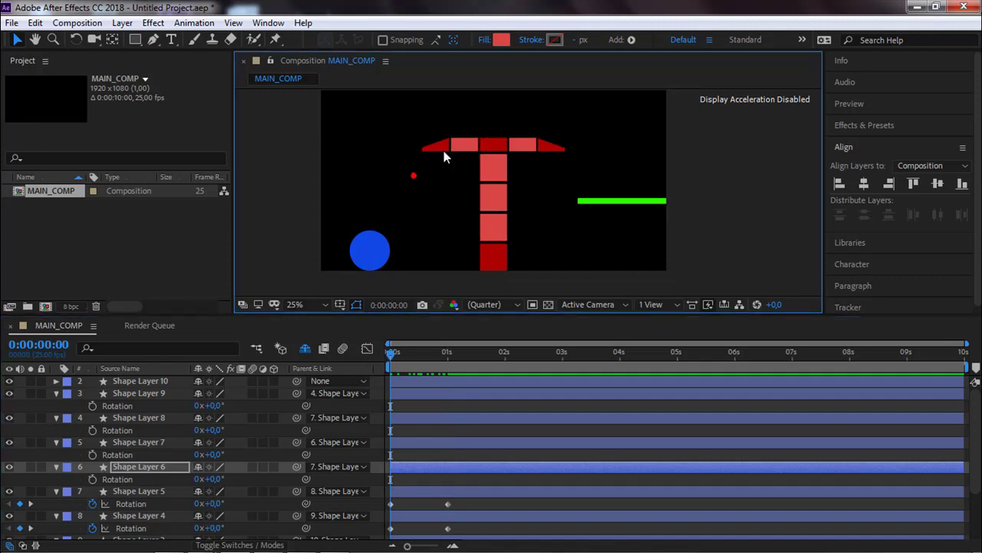
drag(464, 140, 542, 134)
drag(606, 117, 519, 163)
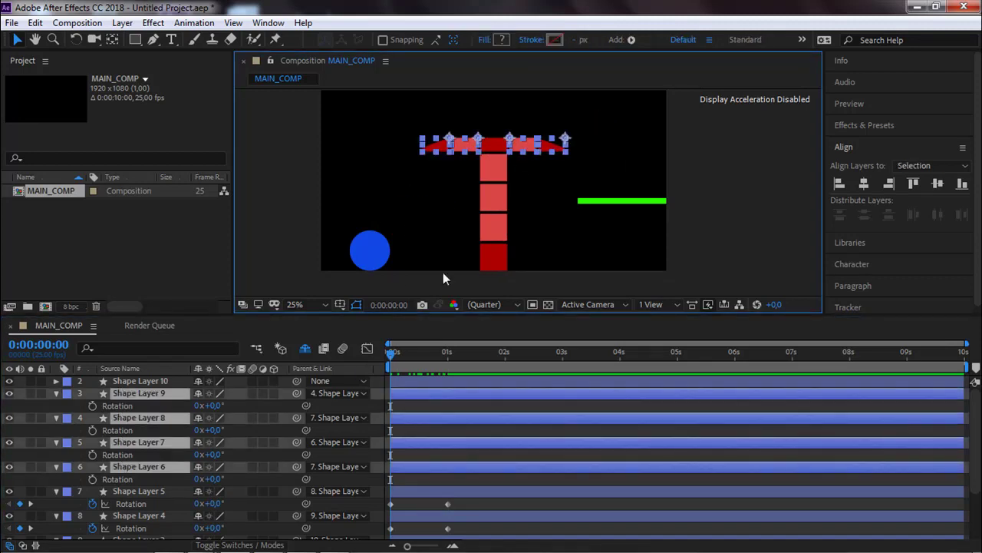
click(93, 478)
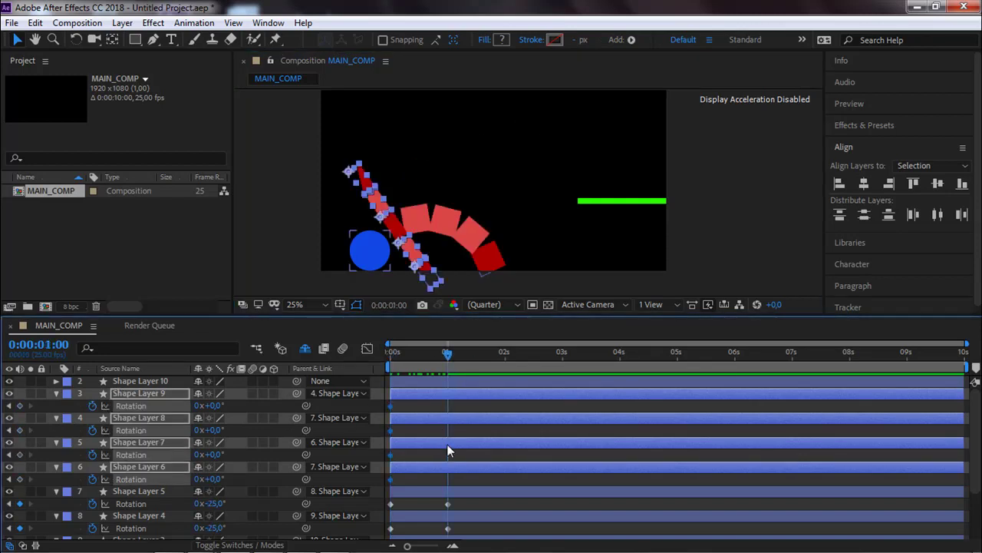
Step: Try rotating Shape Layer 8 and Shape Layer 9 to -2° at 1 second, and undo that along with the four arm layers' Rotation keyframes
click(405, 192)
click(378, 208)
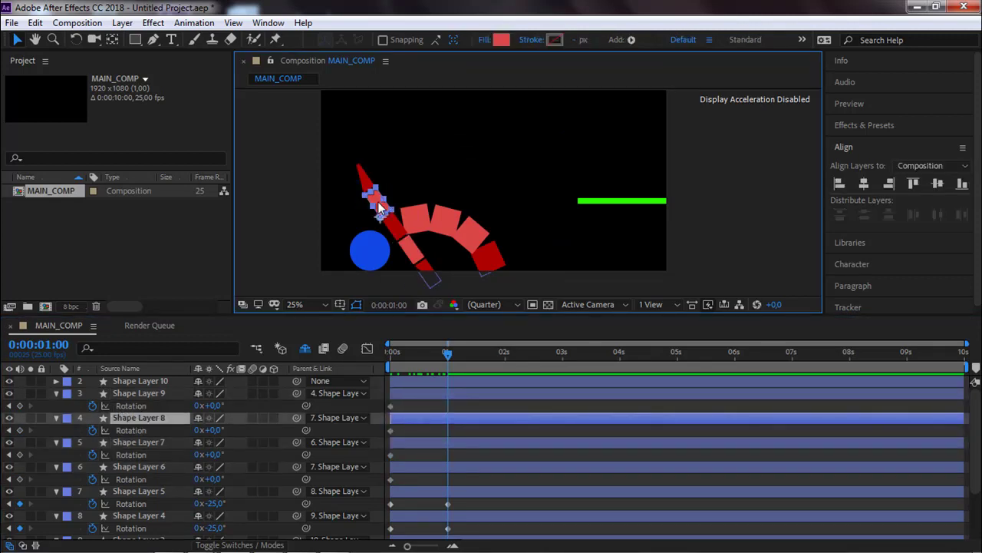
shift+click(357, 170)
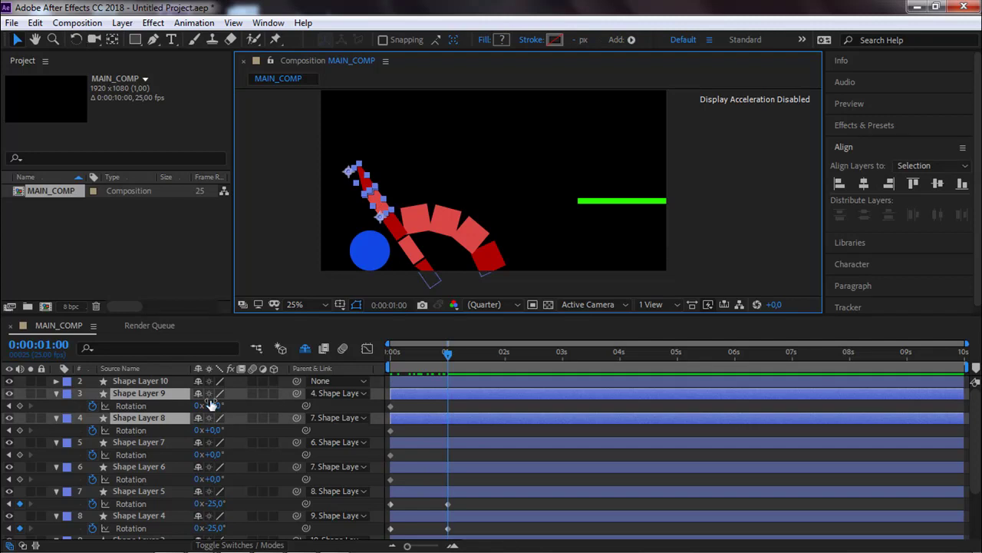
mouse_move(213, 409)
mouse_down()
mouse_move(195, 409)
mouse_move(172, 433)
mouse_move(223, 416)
mouse_up()
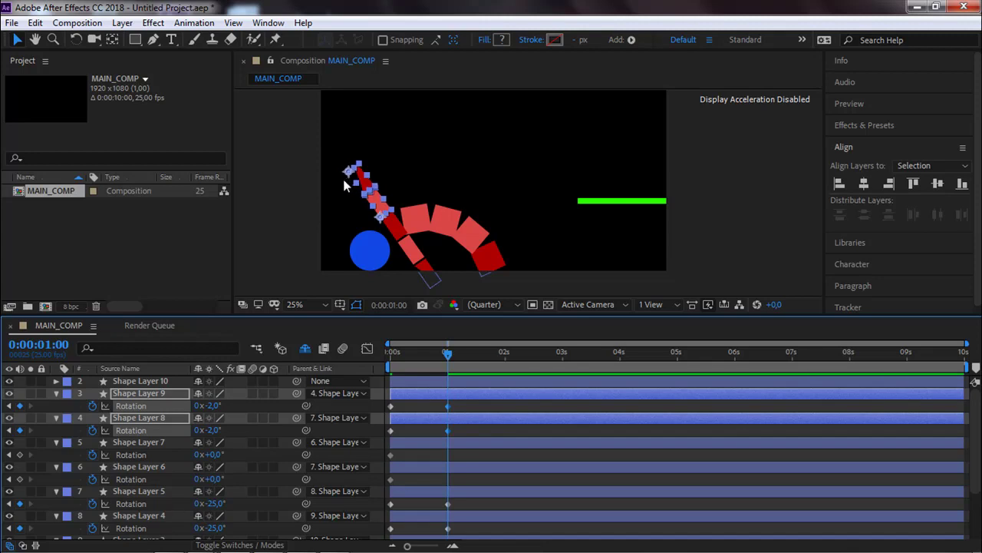
key(ctrl+z)
key(ctrl+z)
key(ctrl+z)
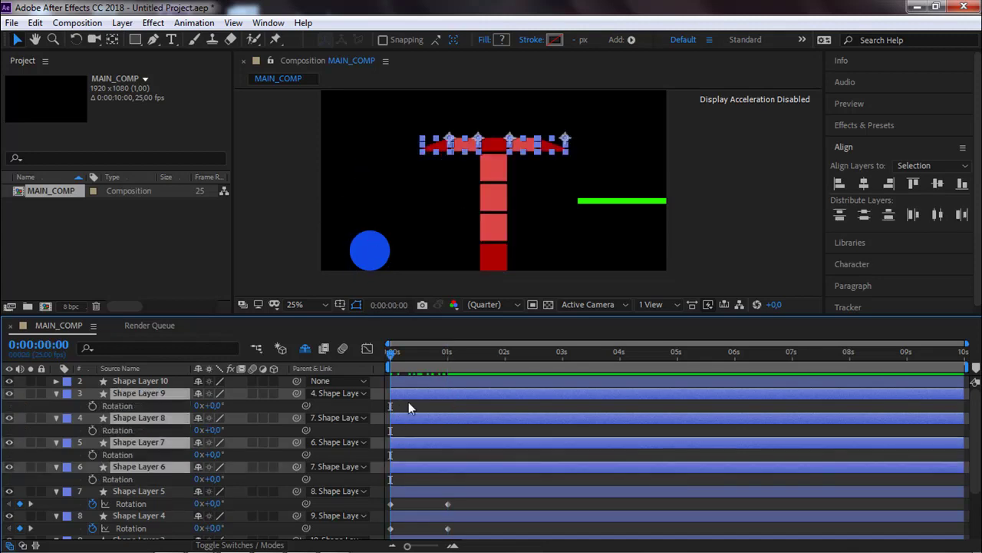
Step: Select Shape Layer 9, the tapered tip of the right arm, and activate the Pan Behind (Anchor Point) tool for its anchor point
key(space)
drag(528, 208, 537, 191)
scroll(537, 190, up, 4)
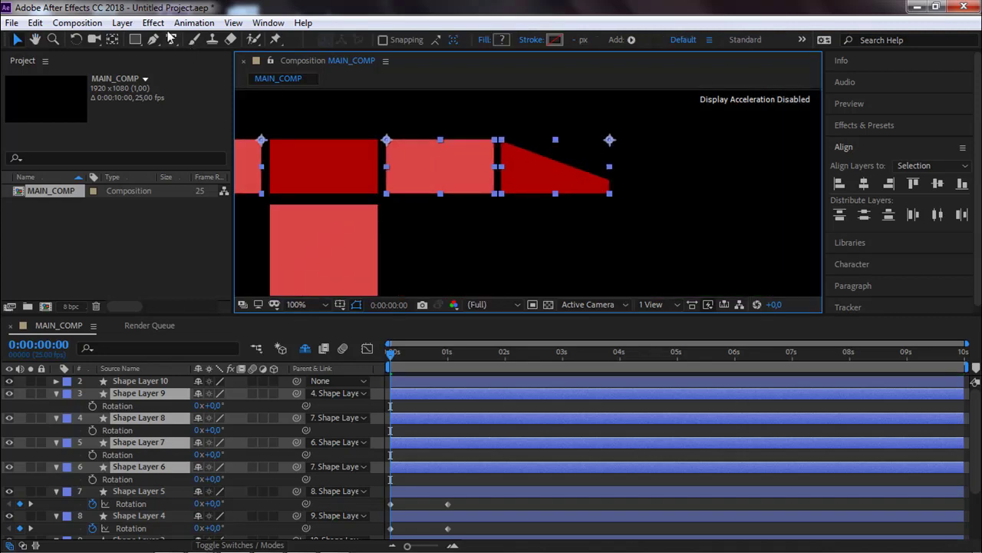
click(671, 130)
click(560, 167)
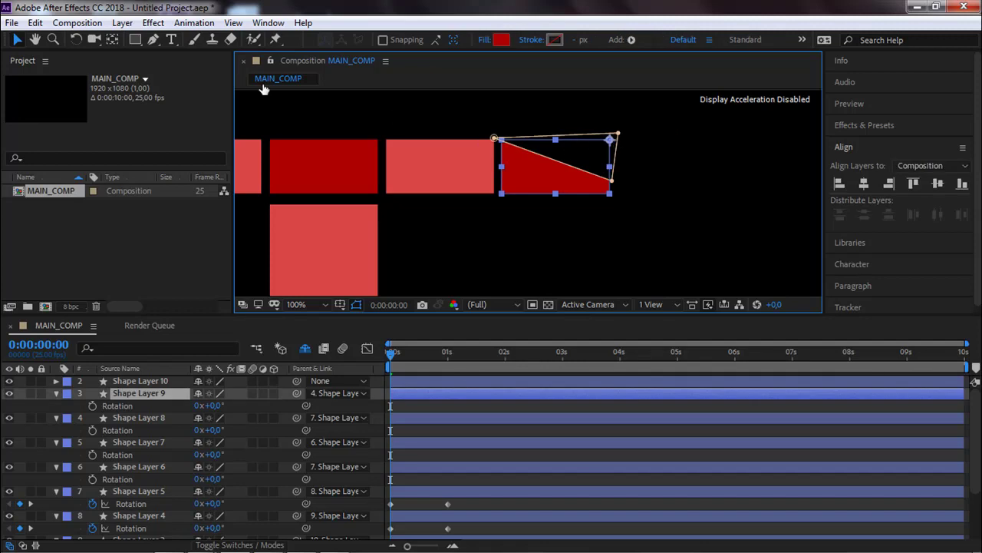
key(y)
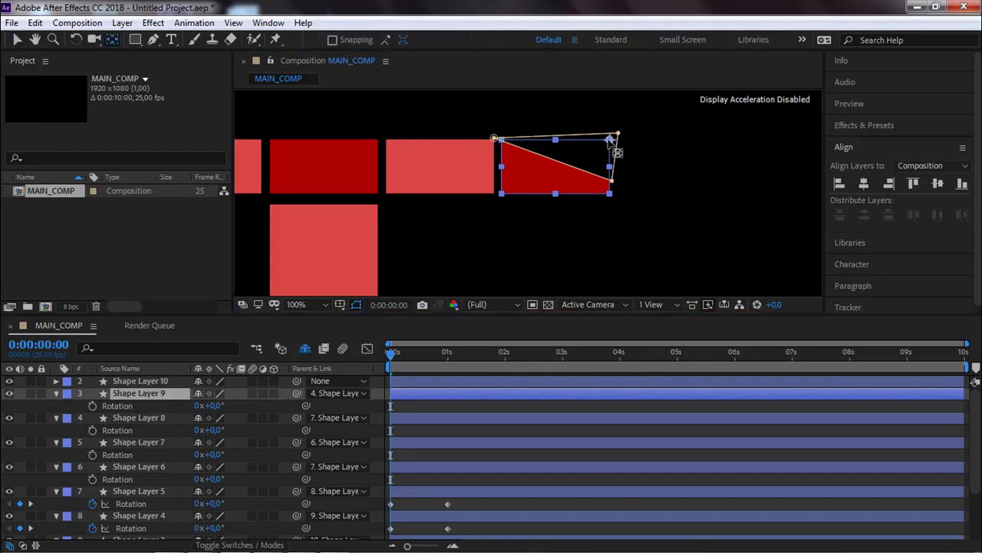
Step: Move the anchor point of the dark red claw tip, Shape Layer 9, to its upper-left corner
drag(609, 139, 500, 139)
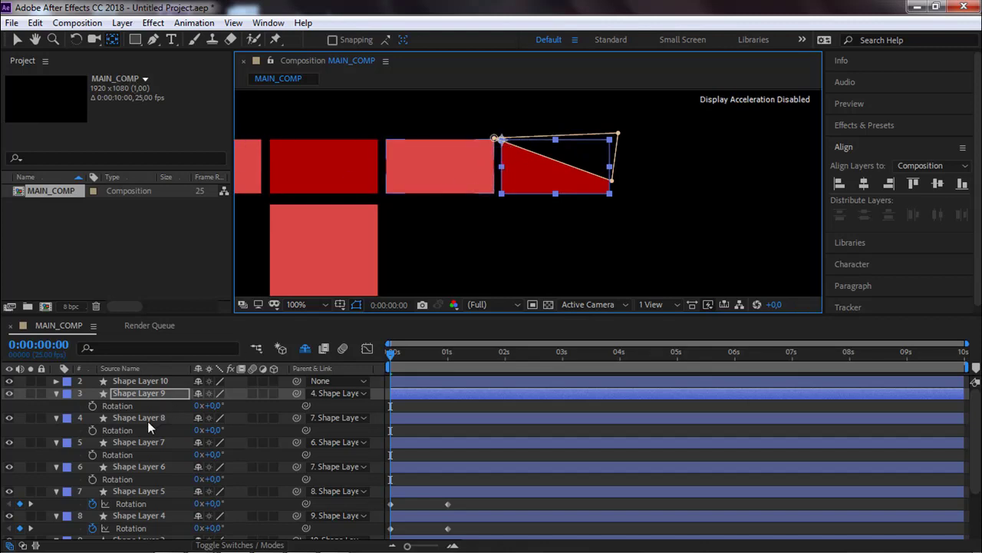
Step: Test rotating Shape Layers 8 and 9 together around their anchor points, and undo the rotation
shift+click(119, 428)
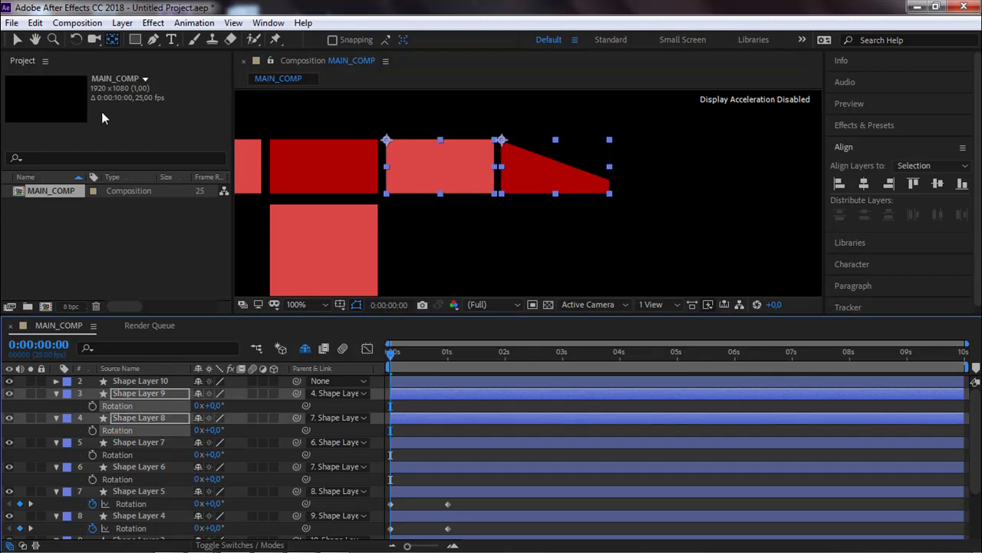
drag(207, 406, 234, 397)
scroll(395, 219, up, 1)
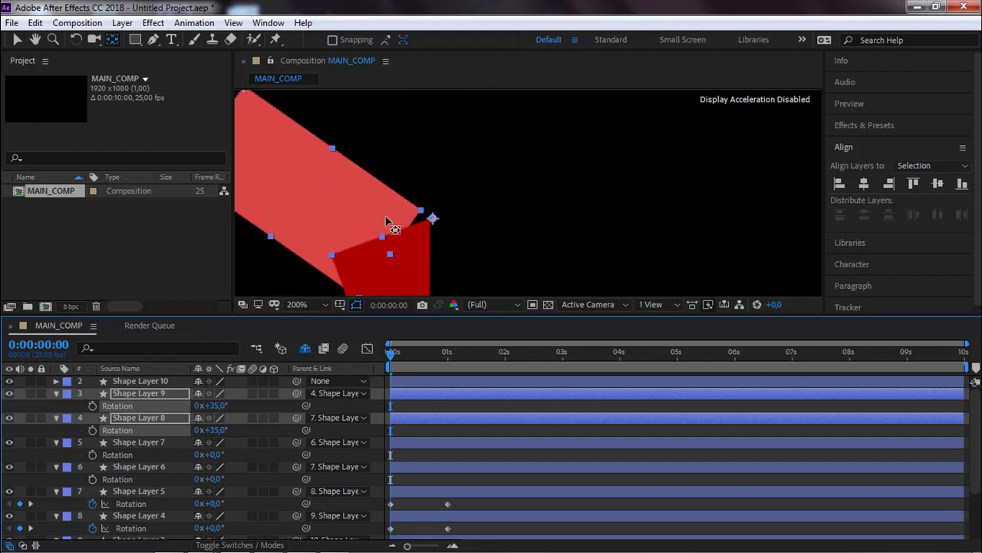
scroll(367, 234, down, 2)
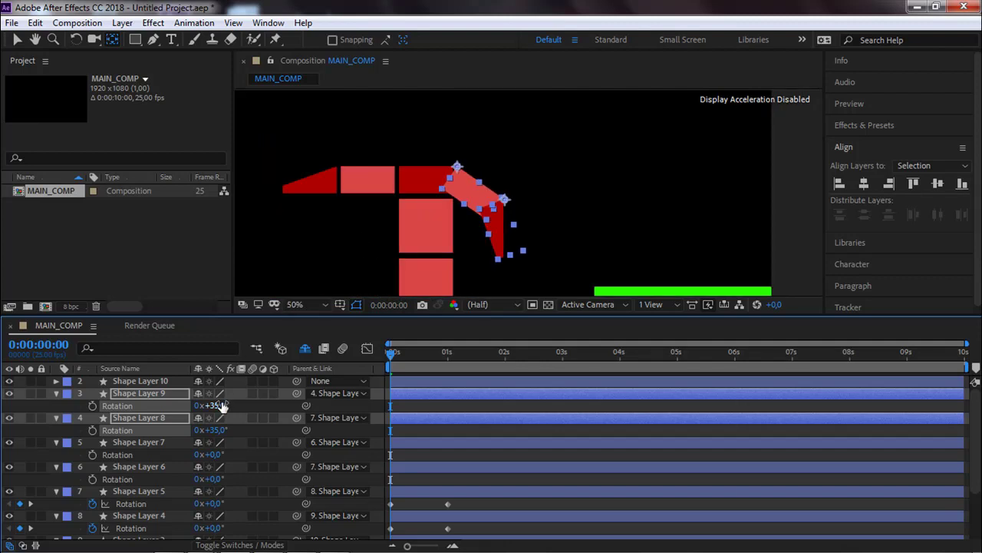
drag(220, 405, 157, 442)
key(ctrl+z)
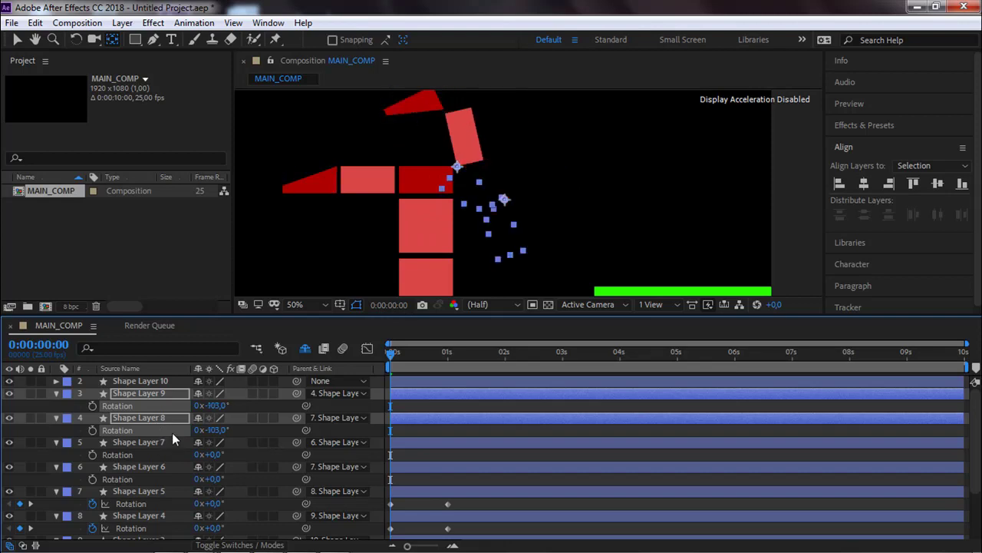
key(ctrl+z)
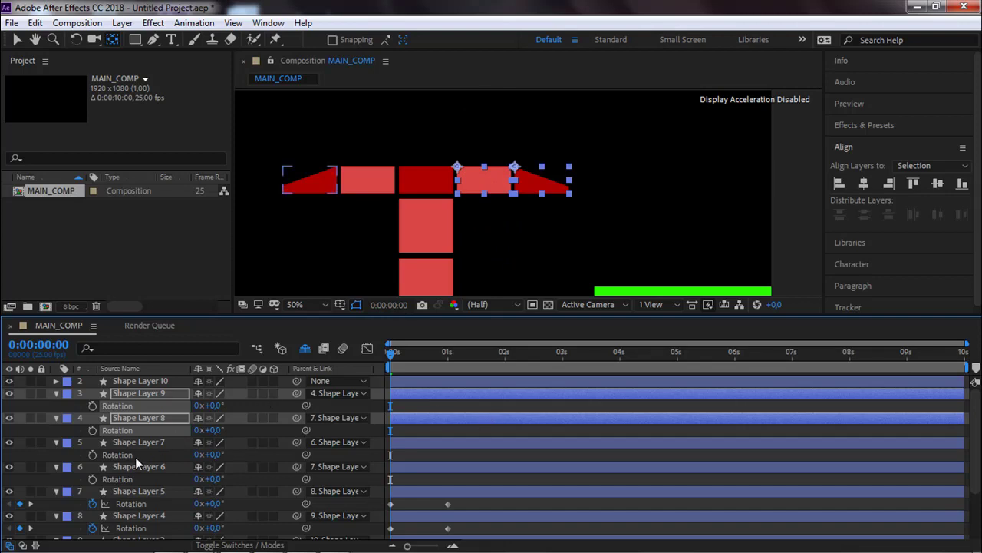
Step: Add starting rotation keyframes at 0:00:00:00 to the four claw segments, Shape Layers 6 to 9
click(19, 39)
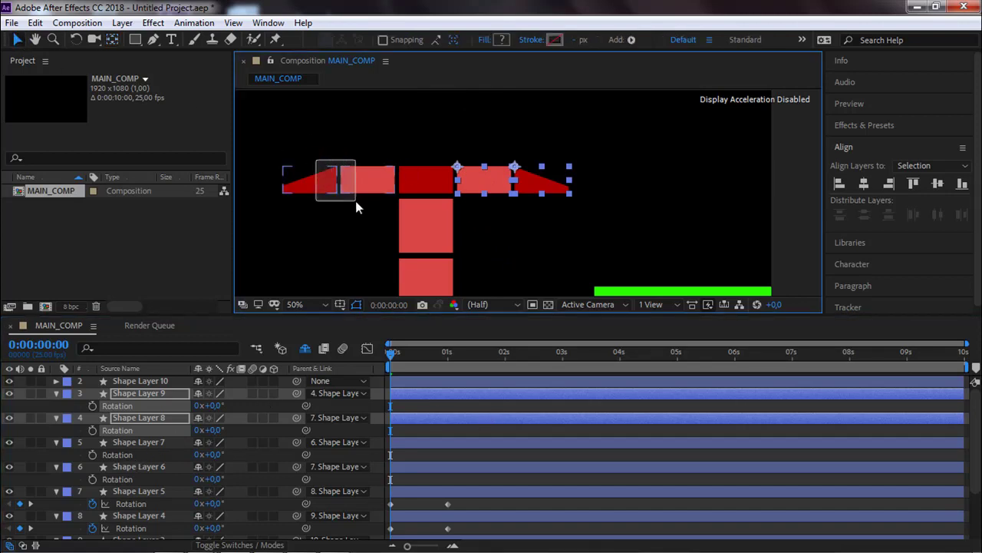
drag(357, 207, 280, 161)
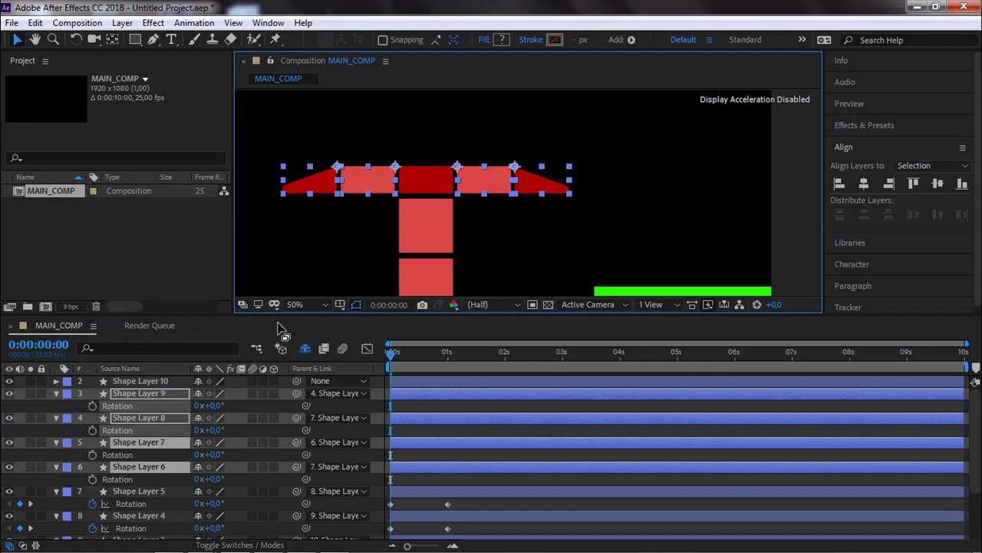
click(93, 479)
Step: Rotate the lower claw segments, Shape Layers 6 and 7, to +64° at 0:00:01:00
key(space)
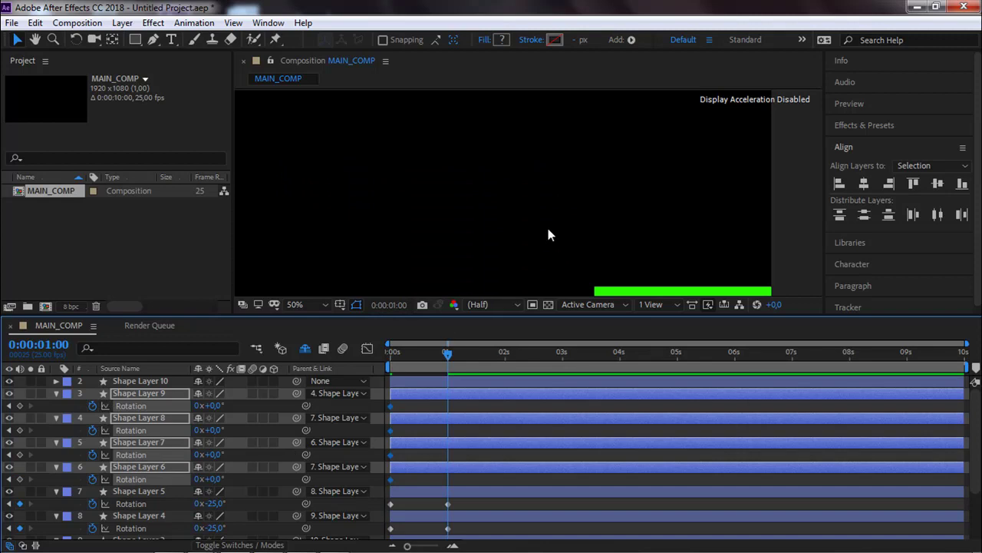
scroll(555, 158, down, 1)
key(v)
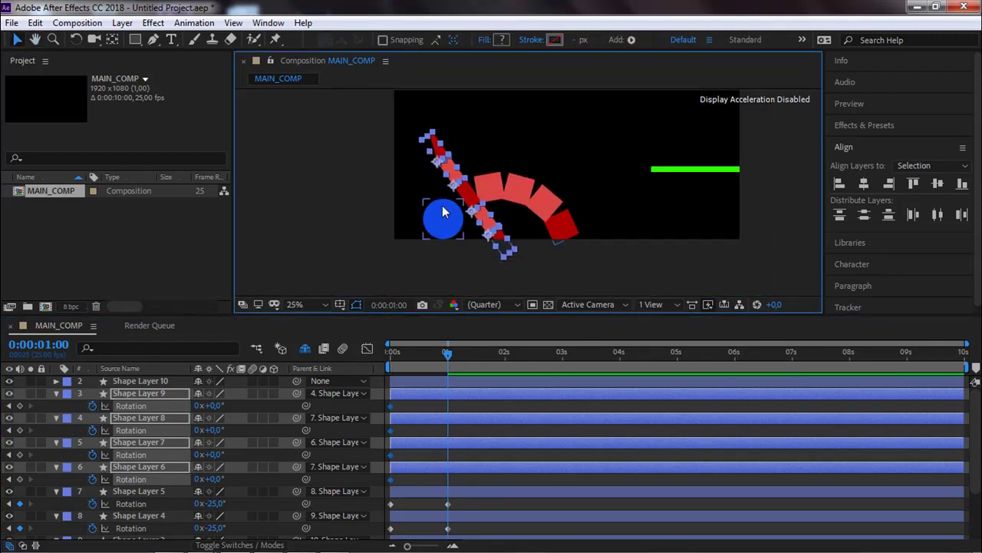
click(426, 248)
scroll(478, 238, up, 1)
mouse_move(479, 235)
mouse_down()
mouse_move(509, 197)
mouse_move(509, 175)
mouse_up()
click(472, 192)
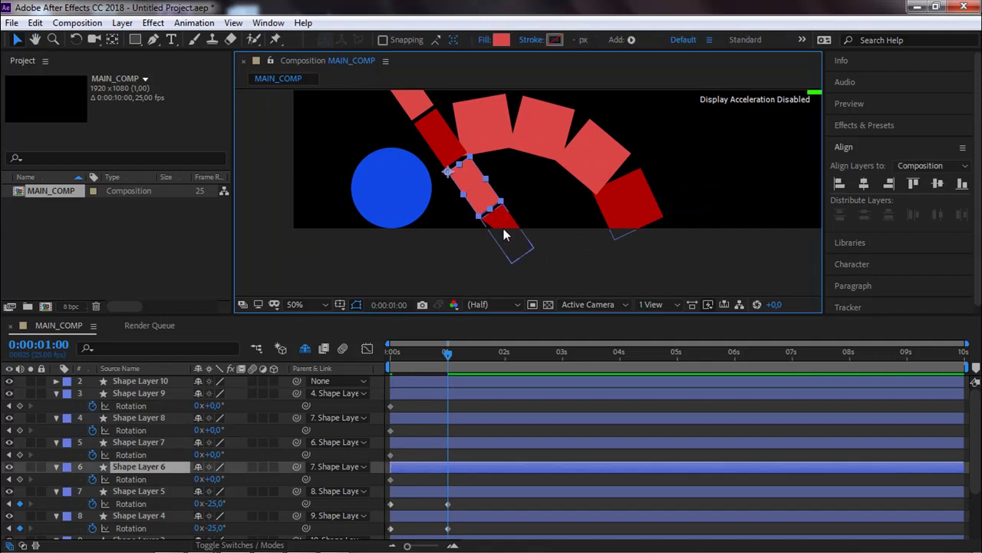
shift+click(505, 228)
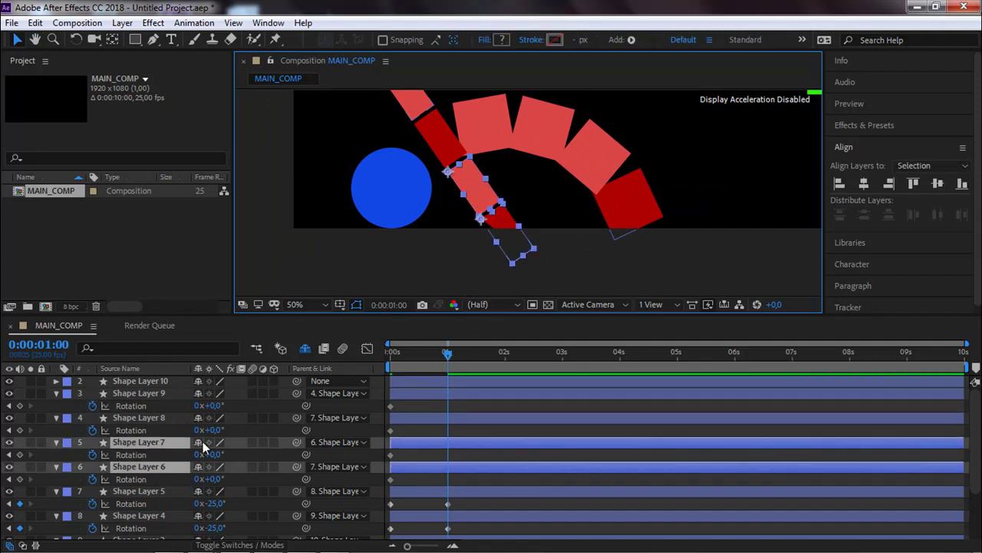
drag(216, 455, 253, 446)
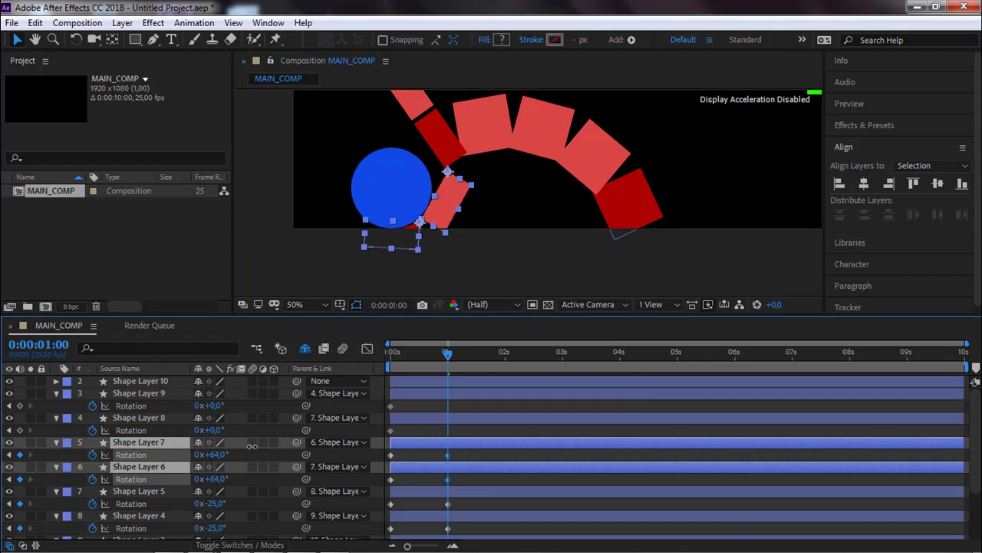
Step: Rotate the upper claw segments, Shape Layers 8 and 9, to -77° at 0:00:01:00 so they wrap around the blue ball
scroll(498, 188, up, 3)
scroll(497, 188, left, 2)
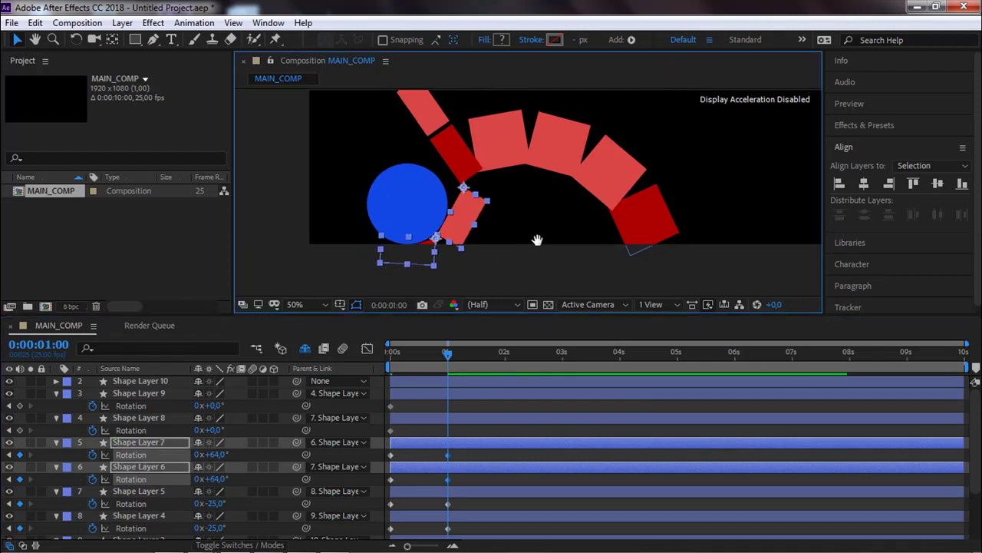
click(462, 158)
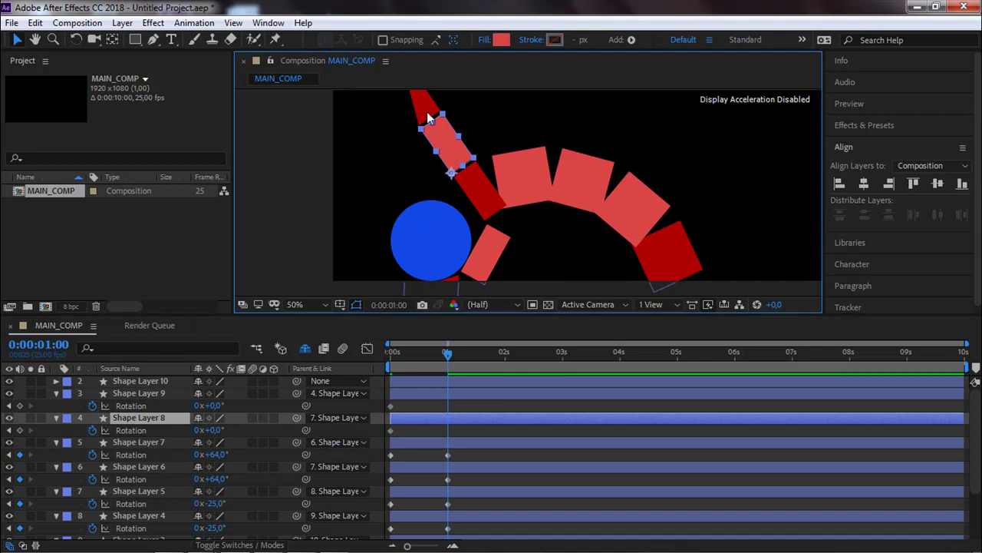
shift+click(427, 109)
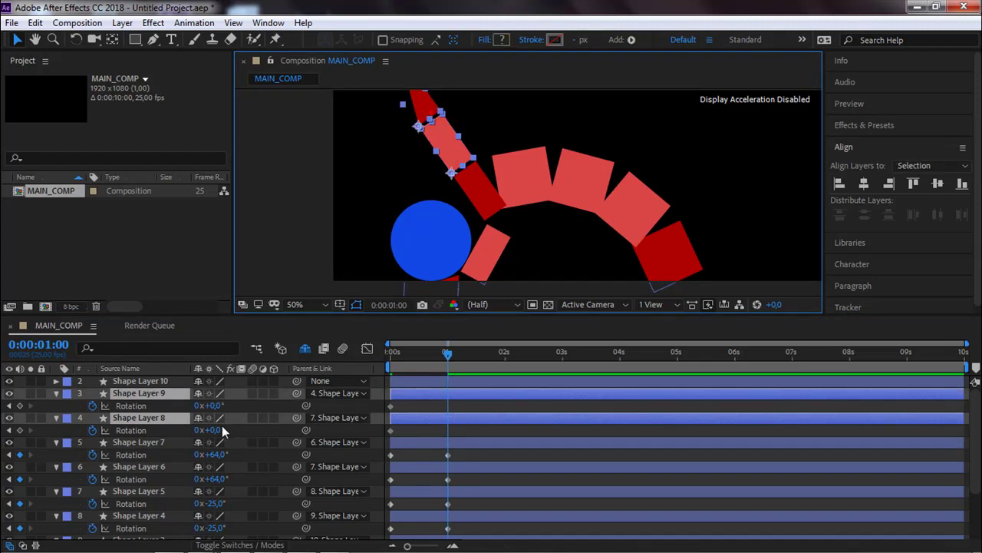
drag(215, 430, 172, 442)
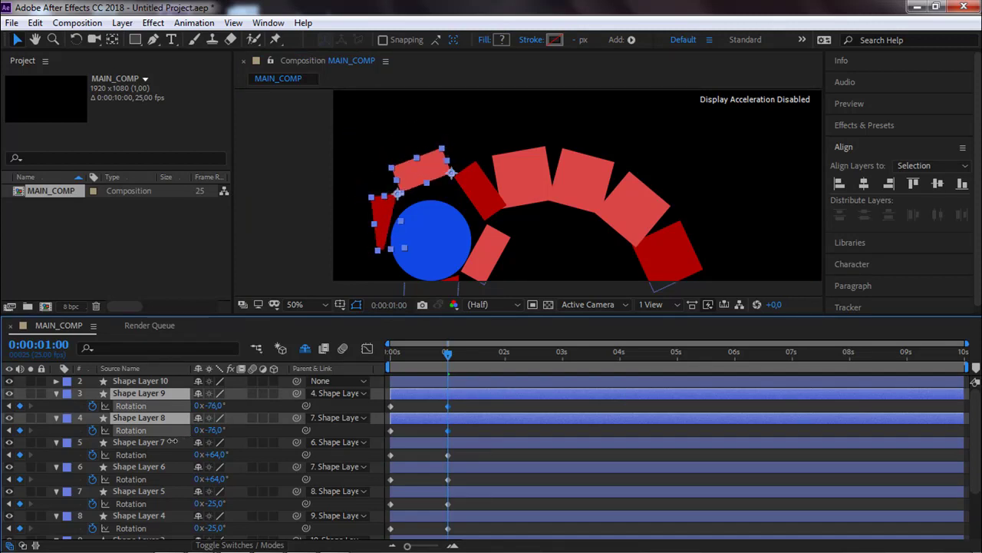
drag(173, 441, 174, 442)
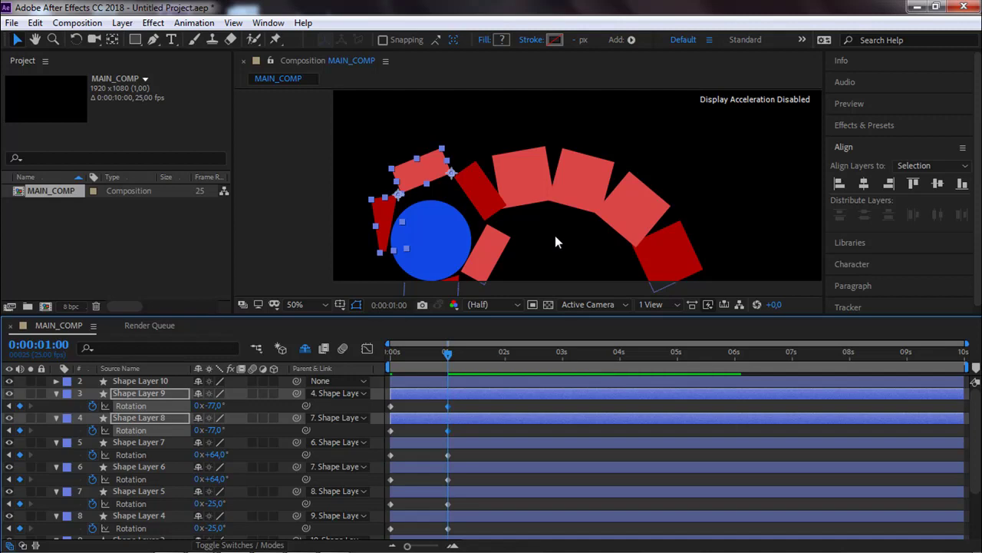
Step: Move the second rotation keyframes of Shape Layers 1 to 9 together from one second to about 0.7 seconds
key(comma)
key(comma)
key(comma)
key(comma)
drag(473, 235, 494, 215)
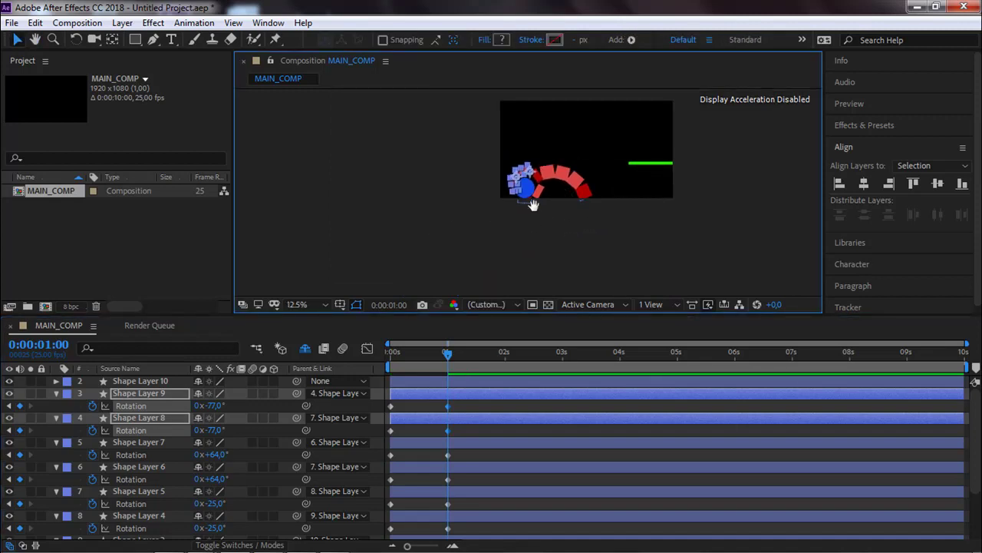
drag(560, 186, 494, 219)
drag(448, 356, 506, 353)
key(space)
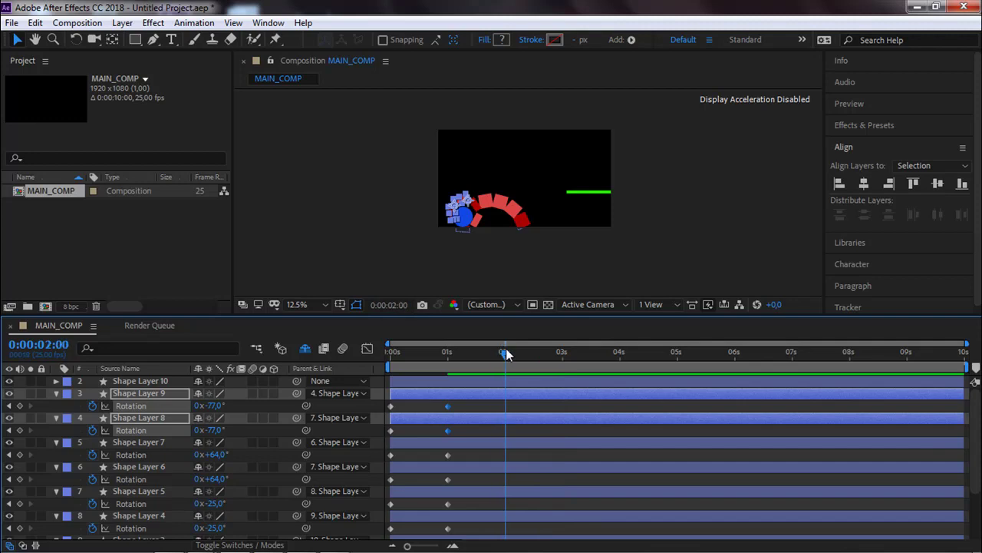
drag(469, 399, 425, 525)
key(ctrl+z)
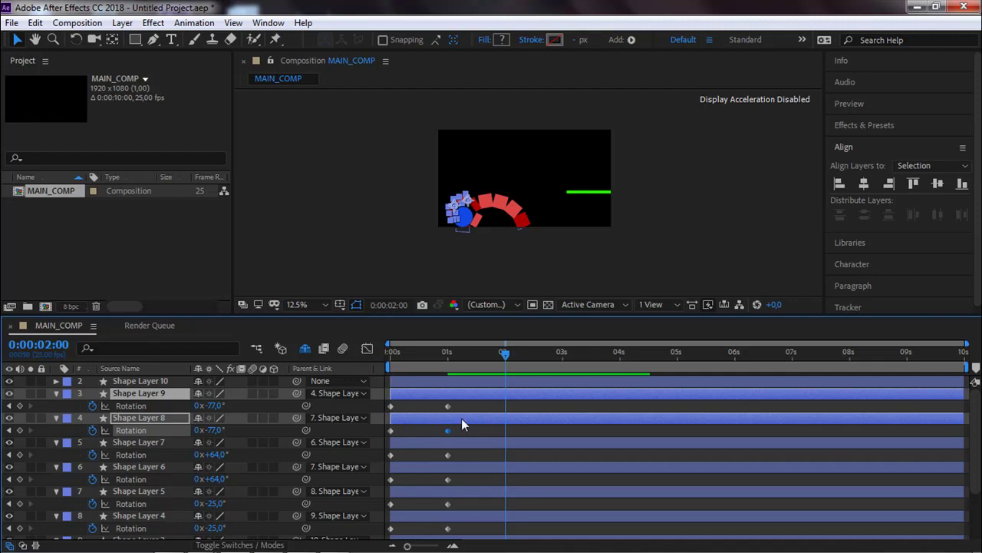
drag(462, 403, 419, 541)
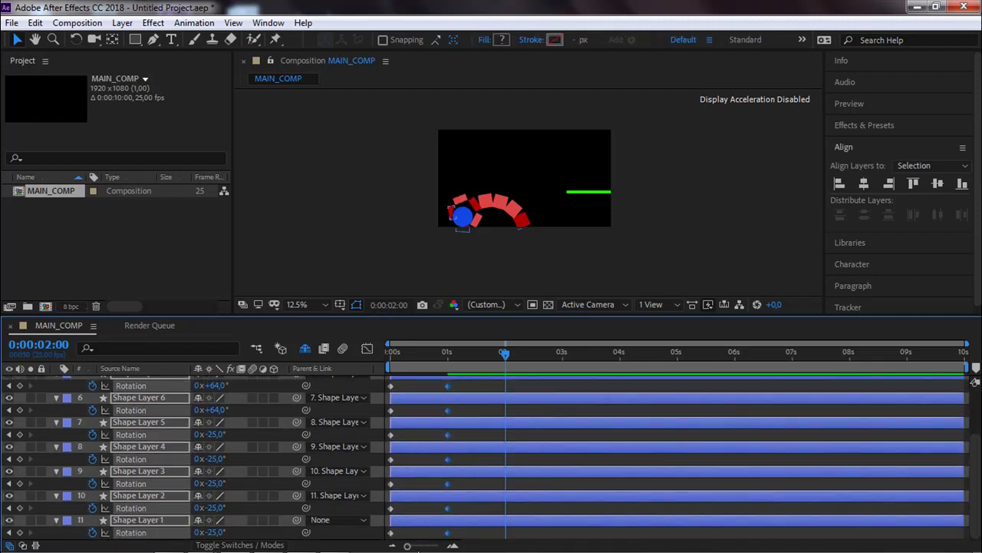
drag(447, 464, 428, 466)
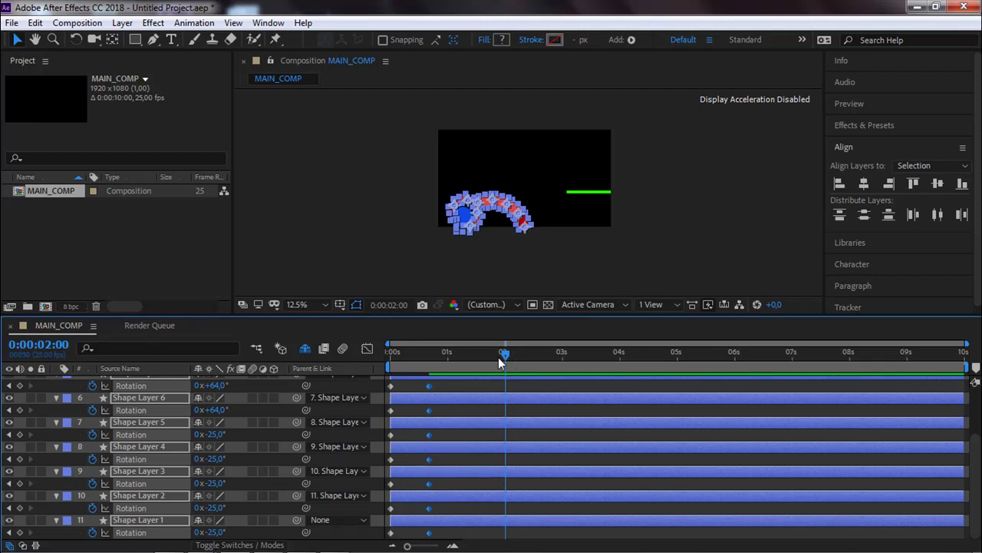
click(391, 288)
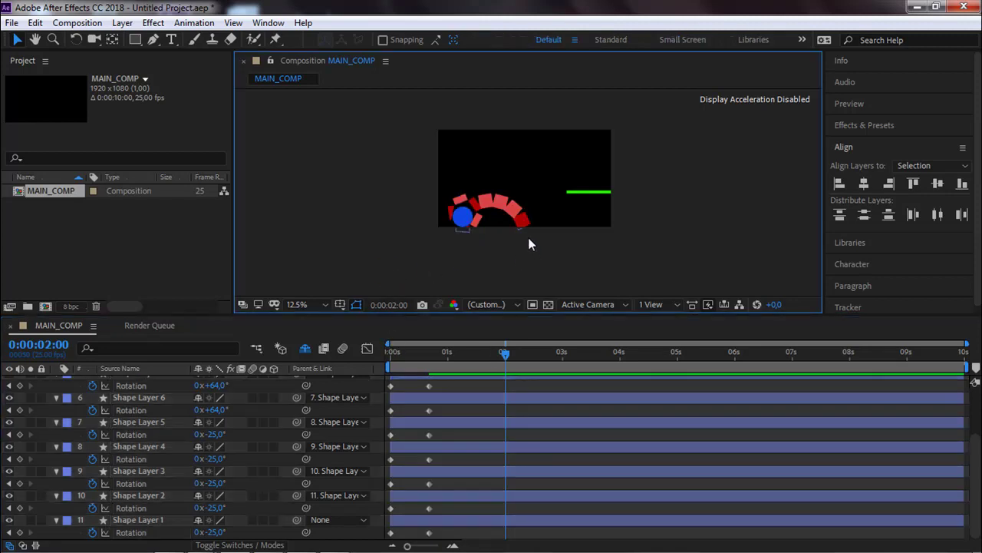
click(521, 222)
click(511, 209)
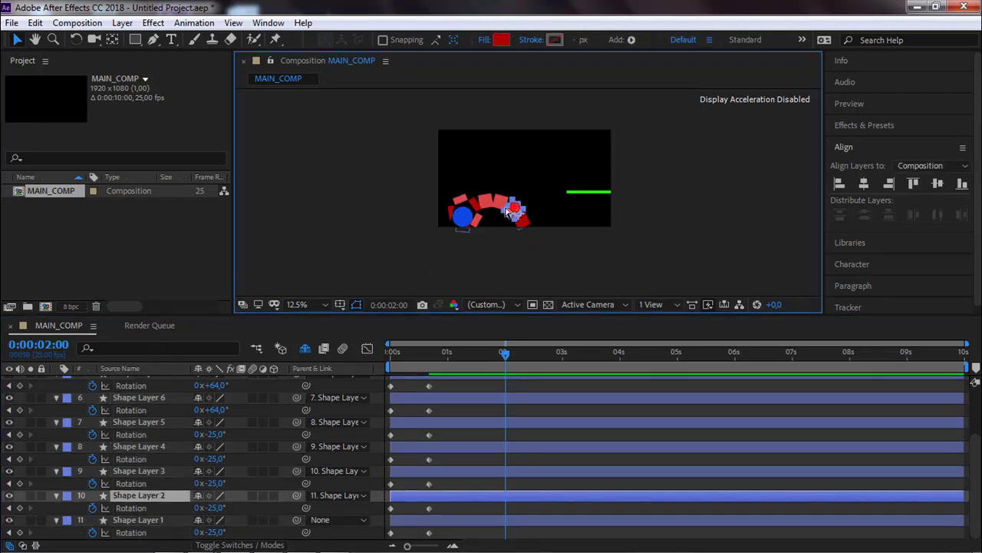
shift+click(527, 222)
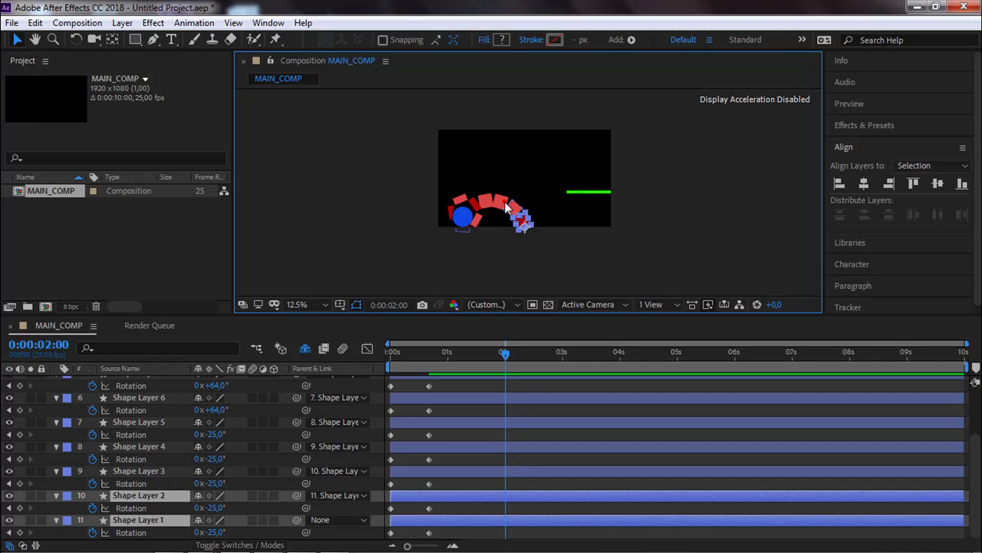
shift+click(510, 211)
shift+click(495, 201)
shift+click(503, 205)
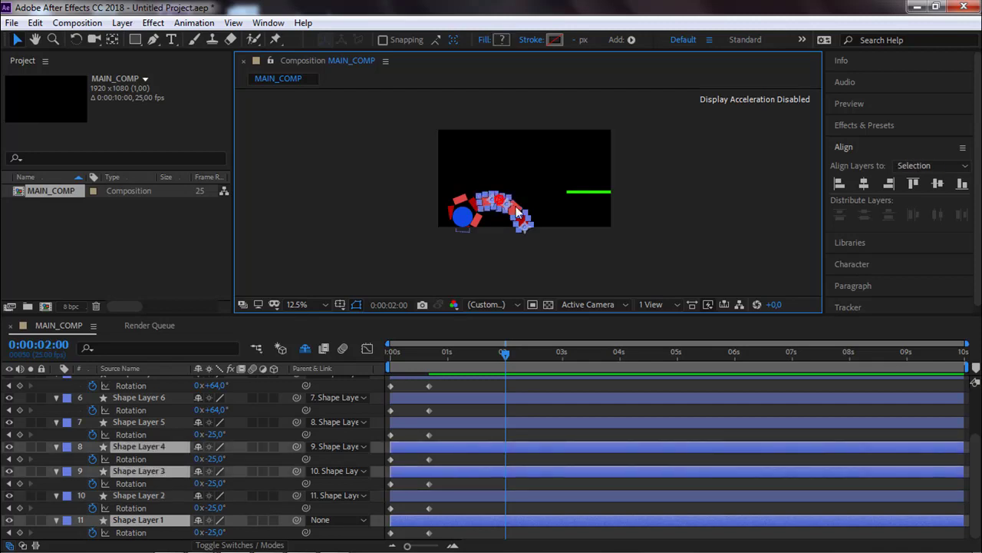
shift+click(488, 214)
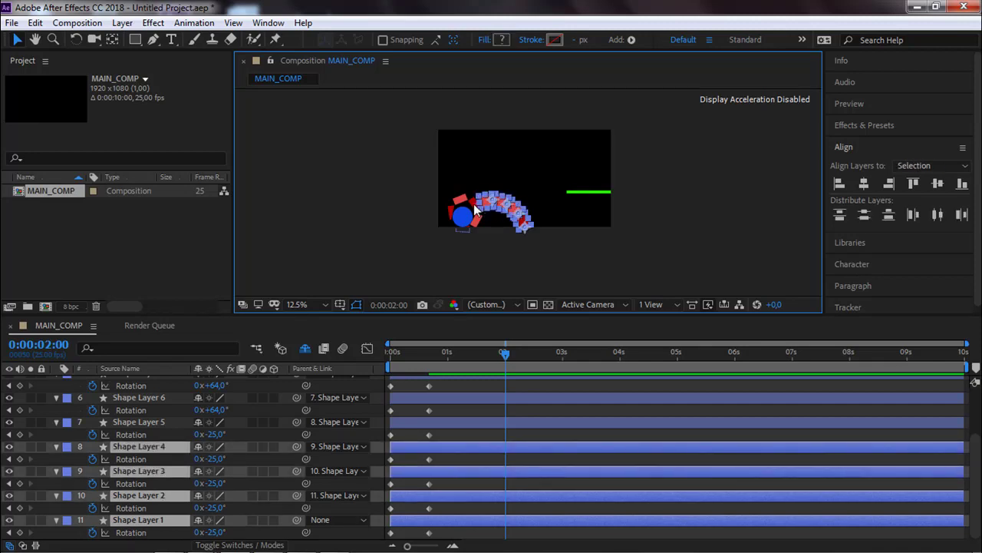
shift+click(476, 209)
Step: Keyframe the rotation of the arm segments, Shape Layers 1 to 5, at 0° at 0:00:01:19
drag(500, 353, 369, 381)
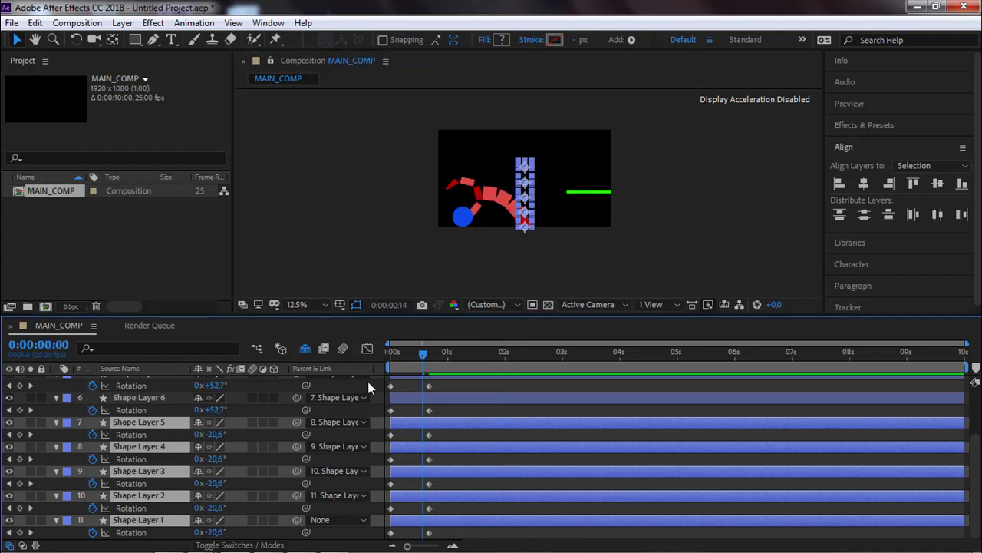
click(513, 257)
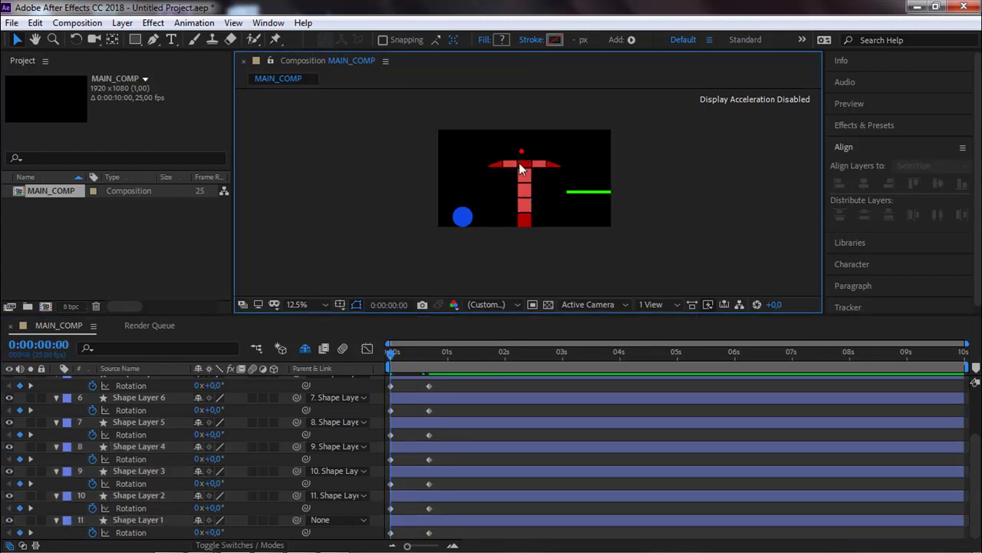
drag(527, 232, 513, 175)
drag(438, 354, 493, 356)
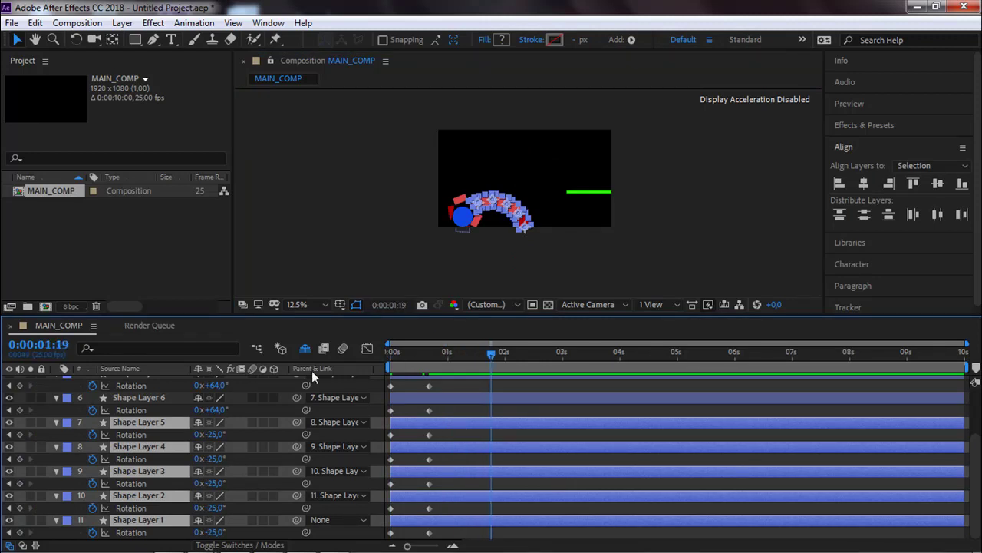
mouse_move(213, 434)
mouse_down()
mouse_move(240, 430)
mouse_move(215, 435)
mouse_up()
click(214, 434)
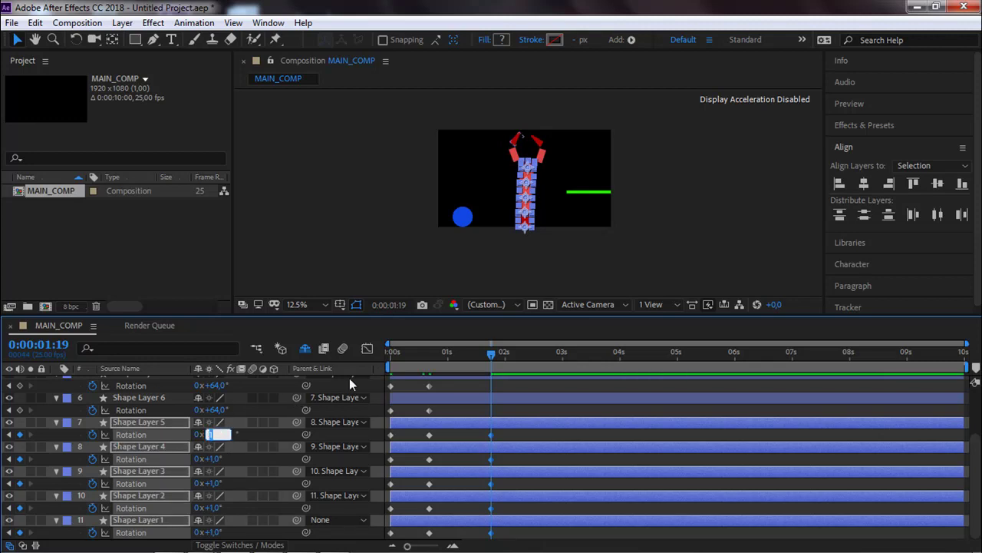
key(Return)
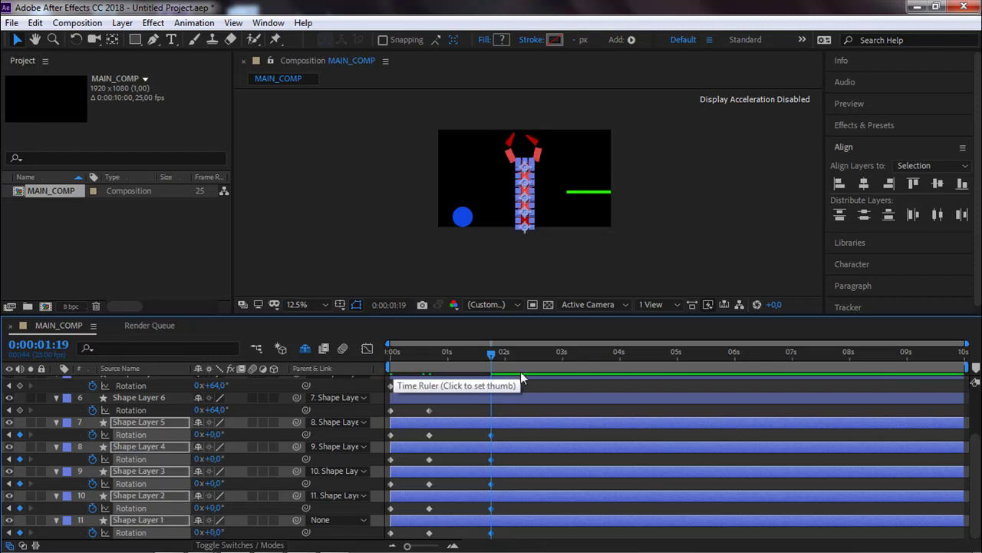
Step: Rotate the arm segments, Shape Layers 1 to 5, to +15° at 0:00:03:00, bending towards the green platform
drag(491, 353, 565, 370)
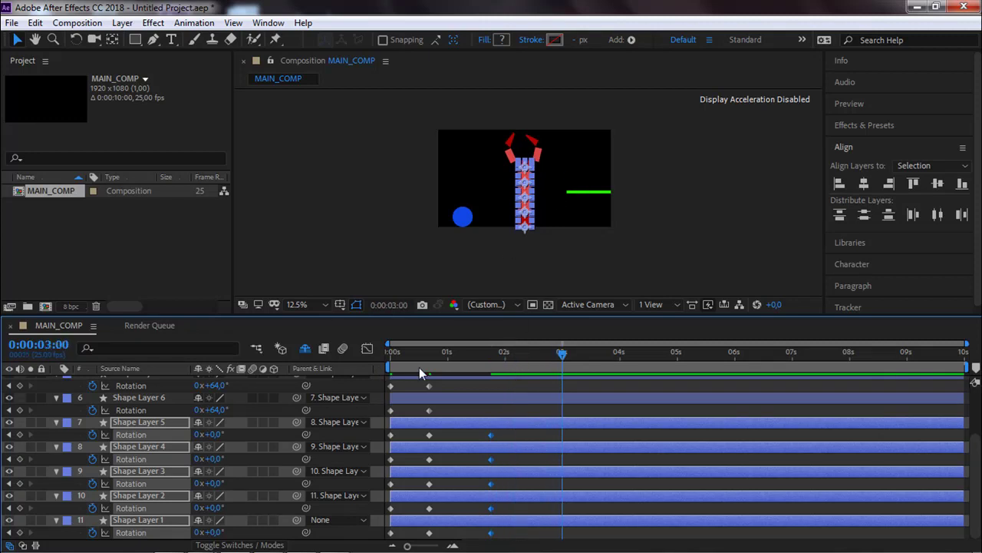
drag(217, 433, 223, 429)
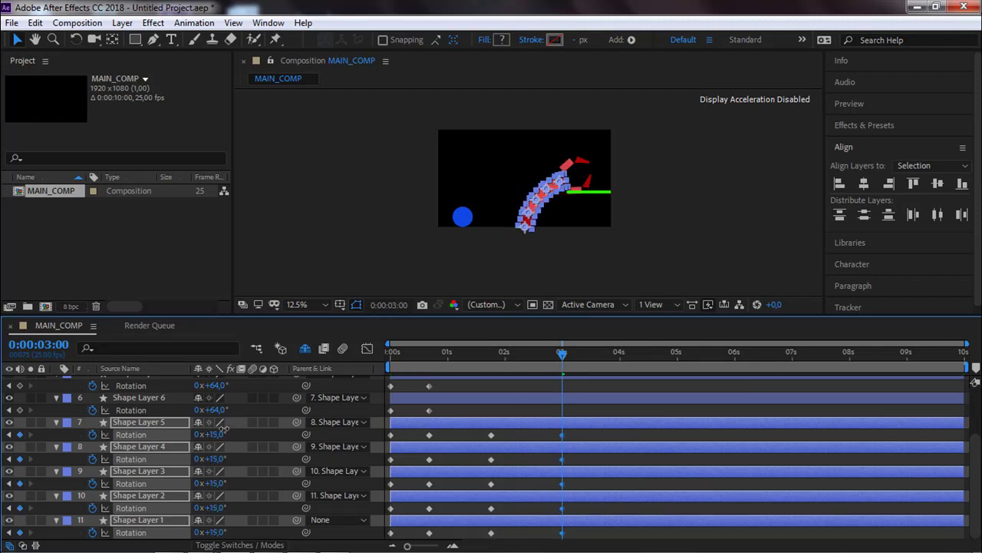
Step: Set the rotation of Shape Layers 1 to 5 to +14° at 0:00:03:00 so the claw rests on the green platform
scroll(552, 219, up, 2)
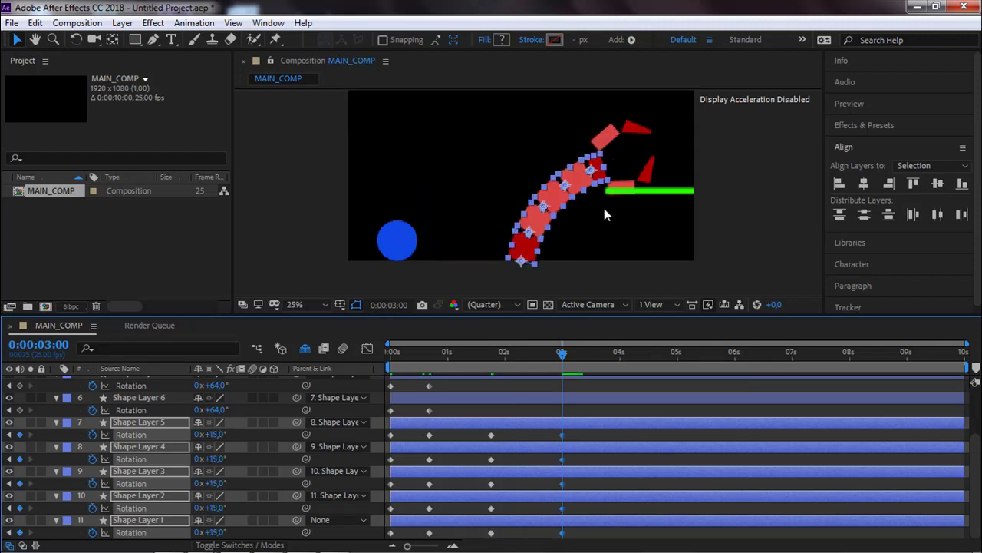
scroll(538, 222, up, 2)
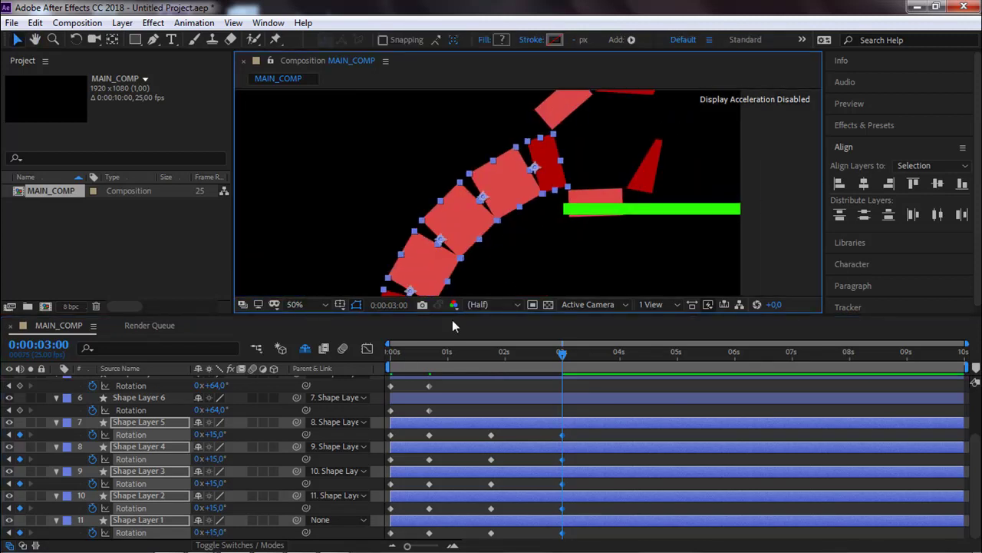
click(218, 434)
drag(219, 434, 218, 434)
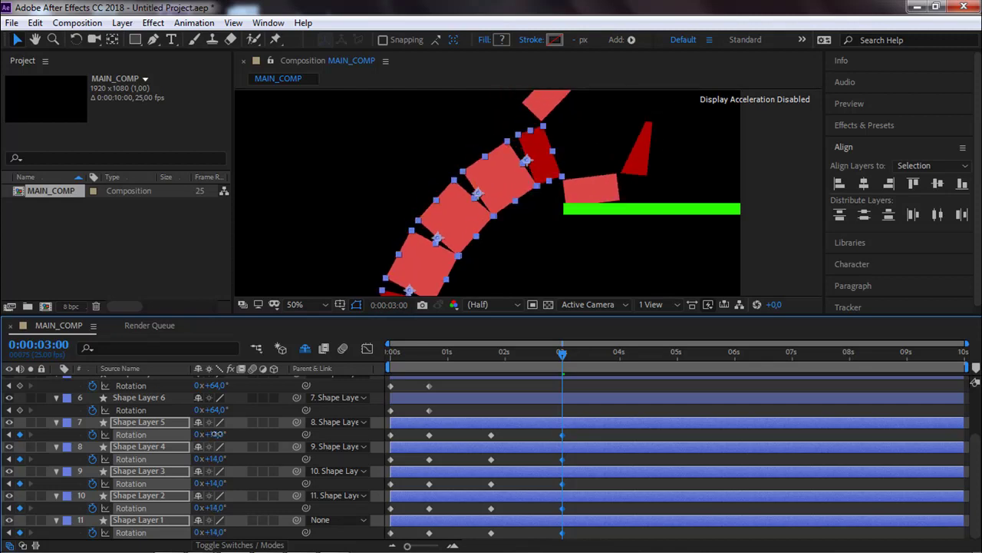
drag(216, 434, 218, 434)
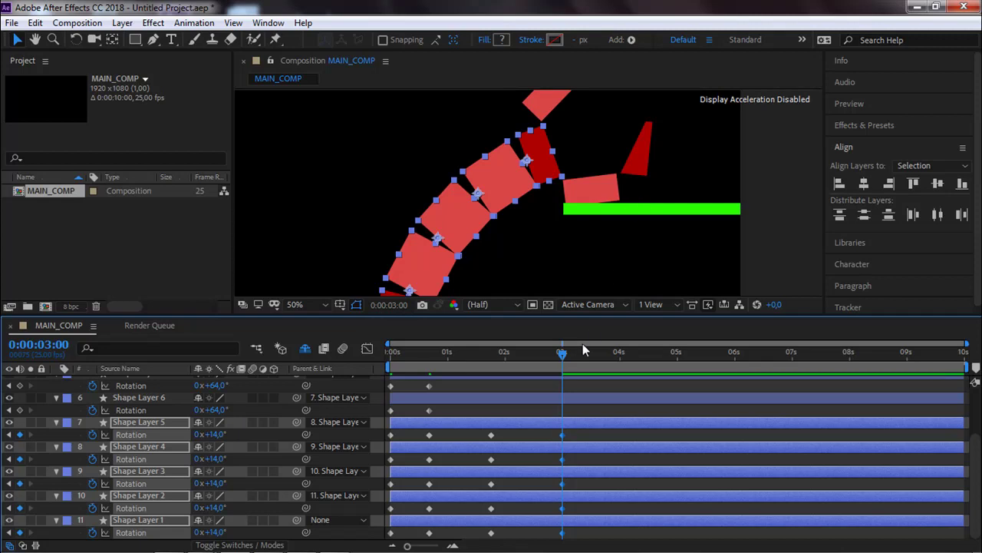
Step: Scrub the animation back to the start and forward past two seconds to check the arm's swing
drag(601, 363, 449, 380)
click(430, 354)
scroll(487, 231, down, 4)
drag(431, 354, 368, 375)
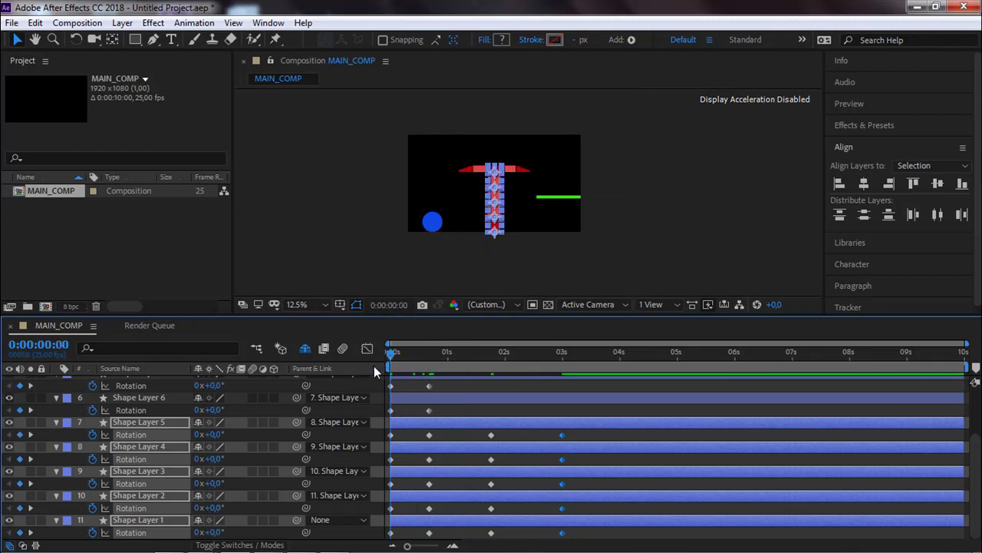
drag(391, 353, 533, 362)
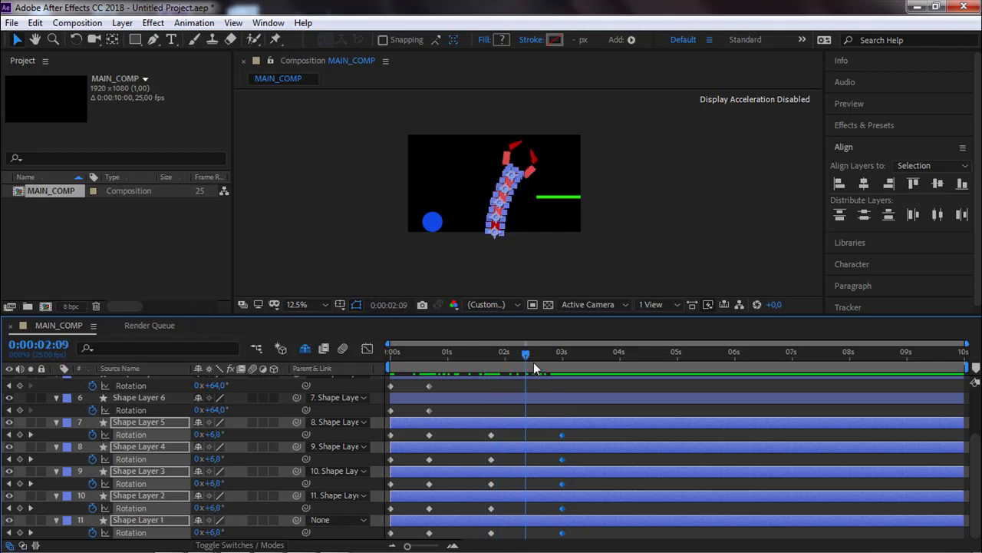
click(473, 423)
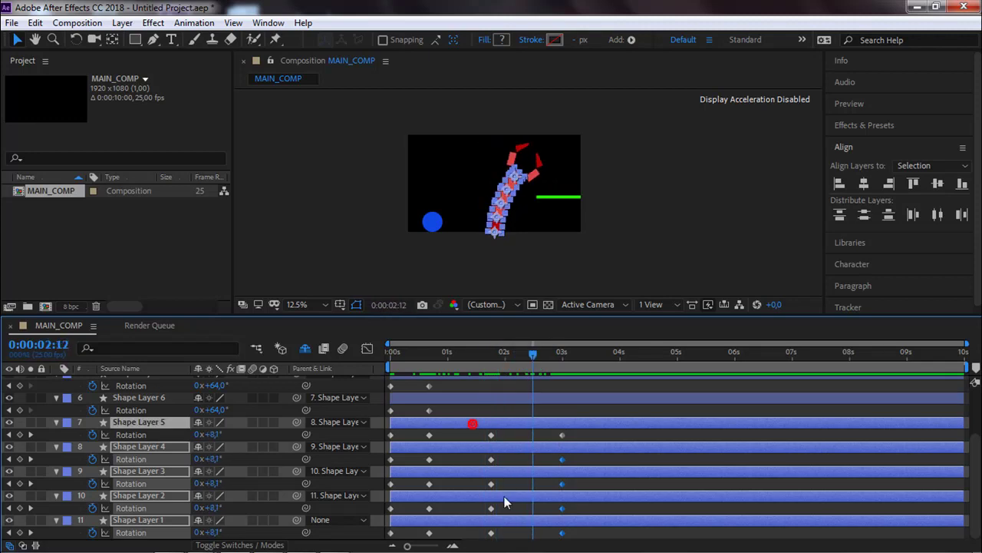
drag(473, 527, 499, 528)
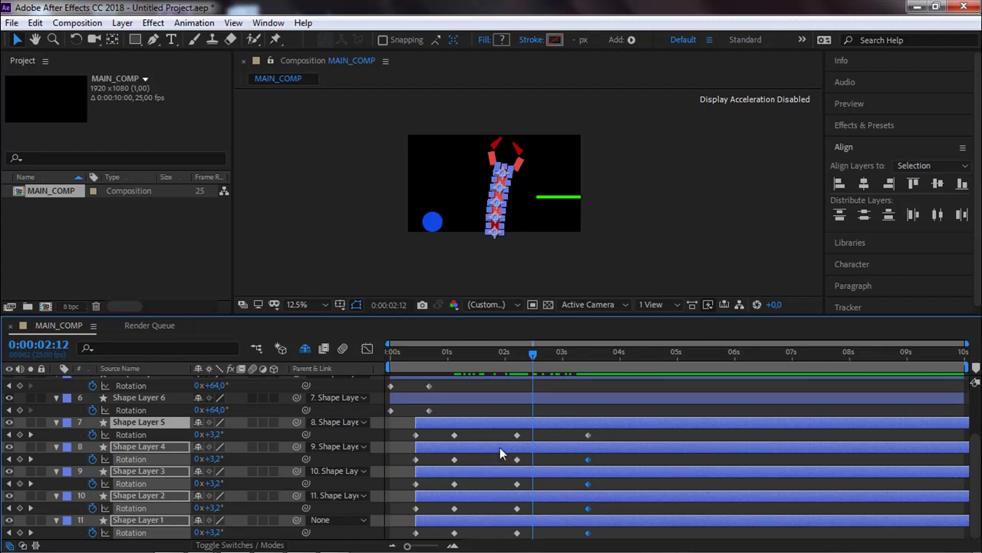
drag(502, 447, 476, 436)
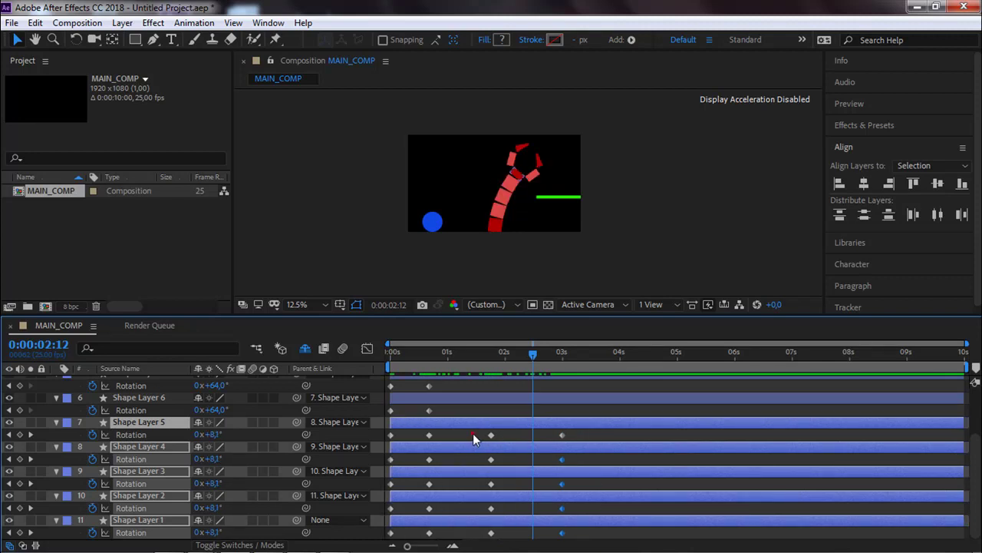
click(473, 435)
drag(491, 494, 512, 537)
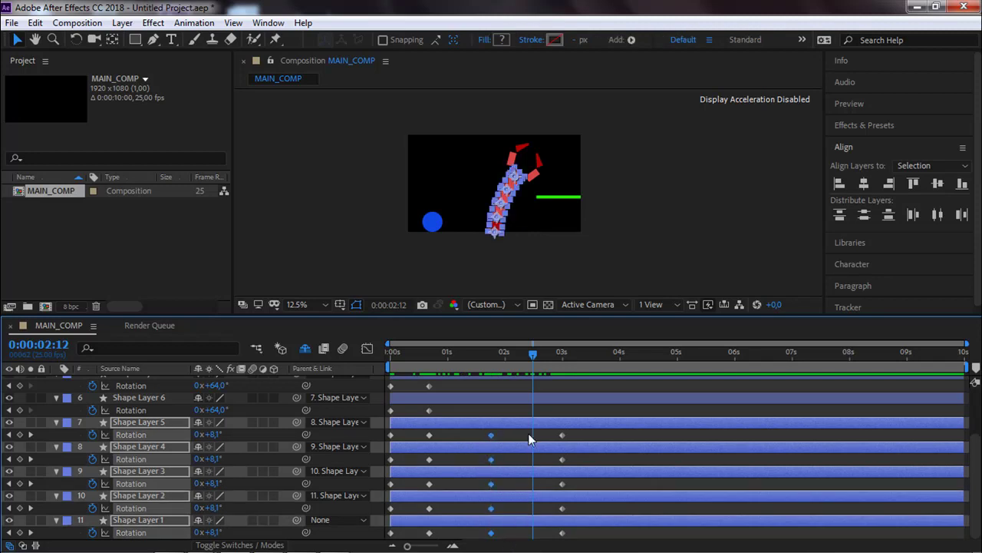
mouse_move(535, 361)
mouse_down()
mouse_move(527, 358)
mouse_move(538, 362)
mouse_up()
click(520, 438)
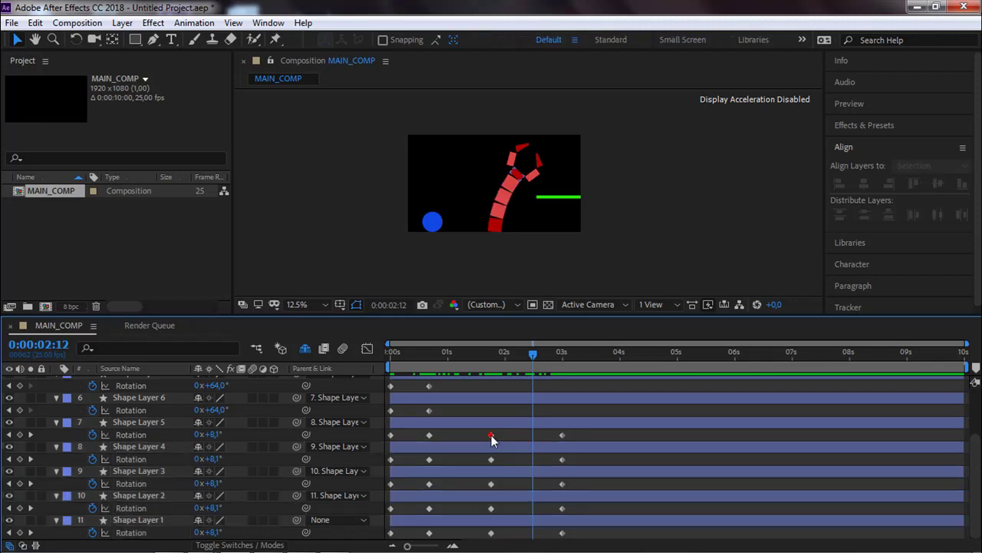
Step: Copy Shape Layer 5's 0° rotation keyframe from 0:00:01:19 and paste it at 0:00:02:12
click(492, 436)
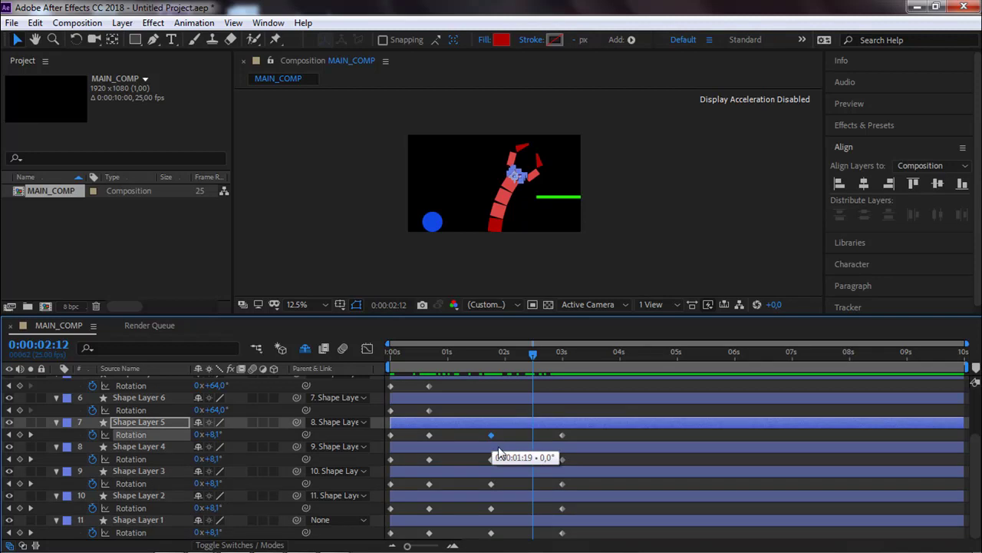
key(ctrl+c)
key(ctrl+v)
click(492, 459)
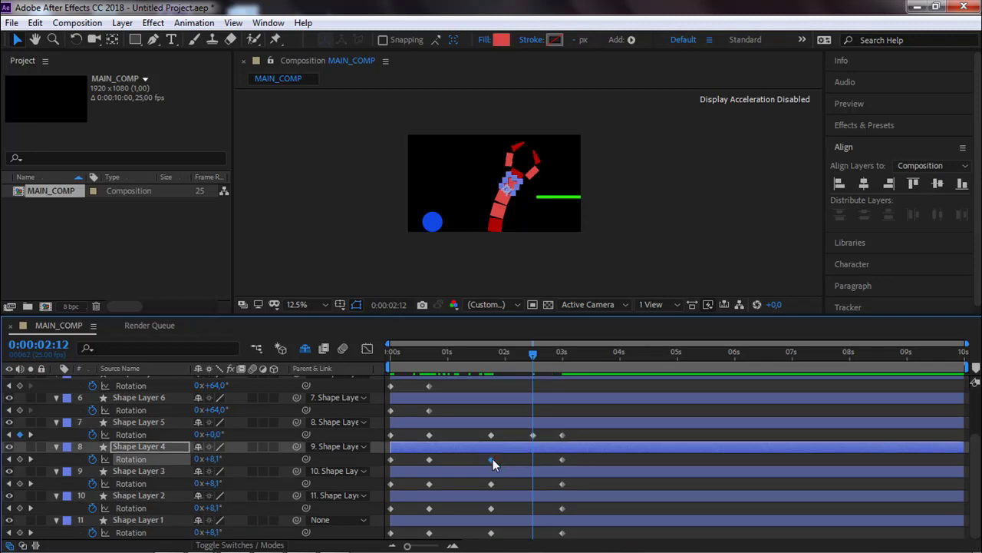
drag(478, 460, 497, 542)
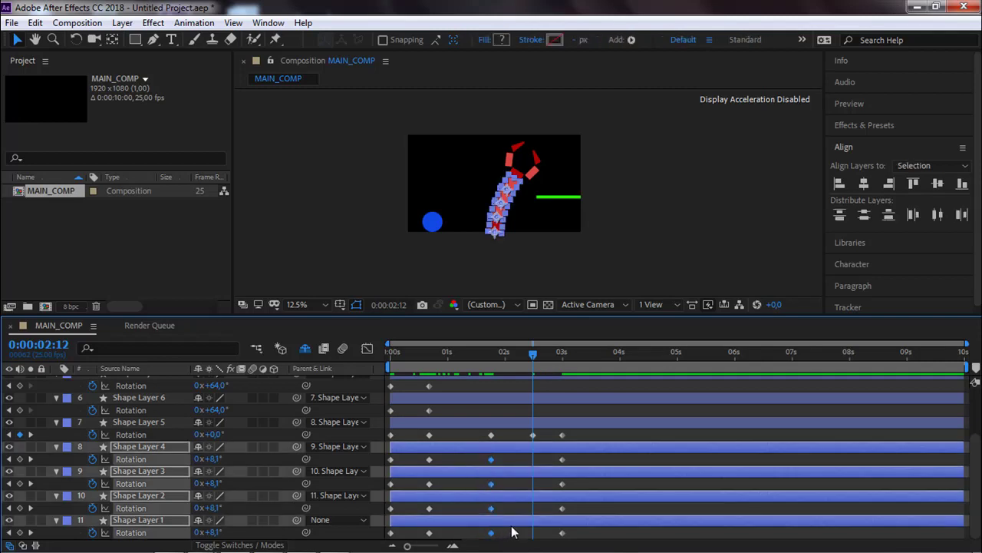
key(ctrl+d)
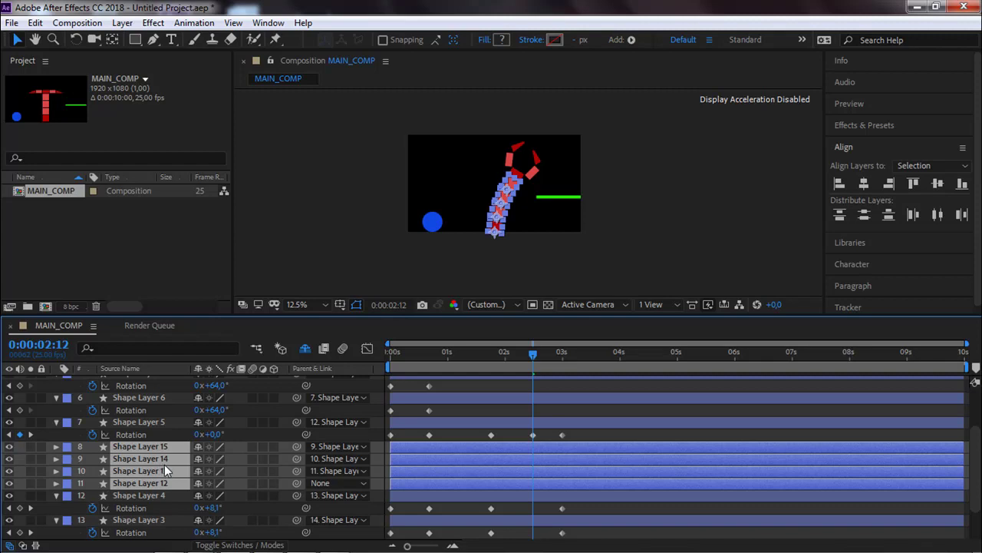
key(ctrl+z)
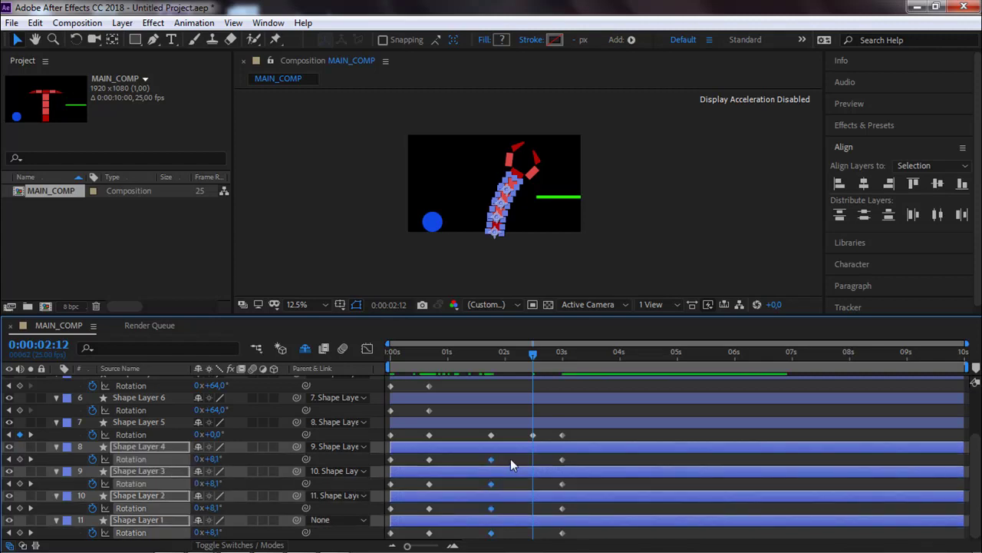
click(510, 458)
Step: Copy the 0° rotation keyframes of Shape Layers 4 and 3 from 0:00:01:19 to 0:00:02:12, one layer at a time
click(492, 459)
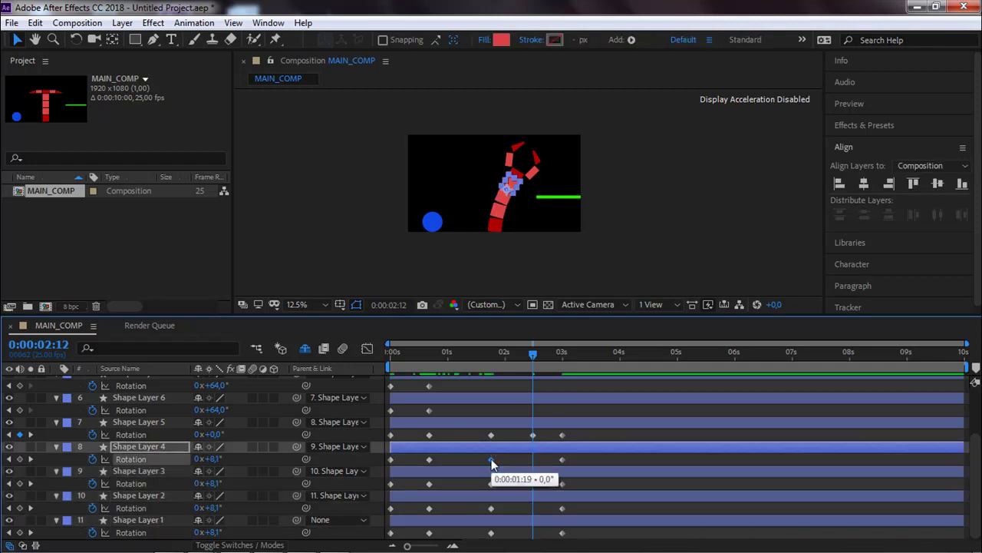
key(ctrl+c)
key(ctrl+v)
click(491, 483)
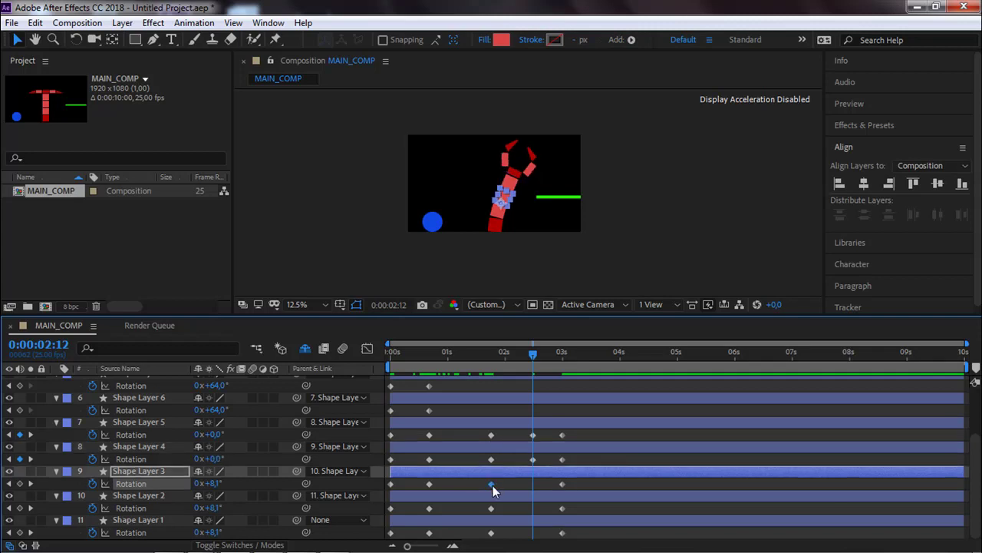
key(ctrl+c)
key(ctrl+v)
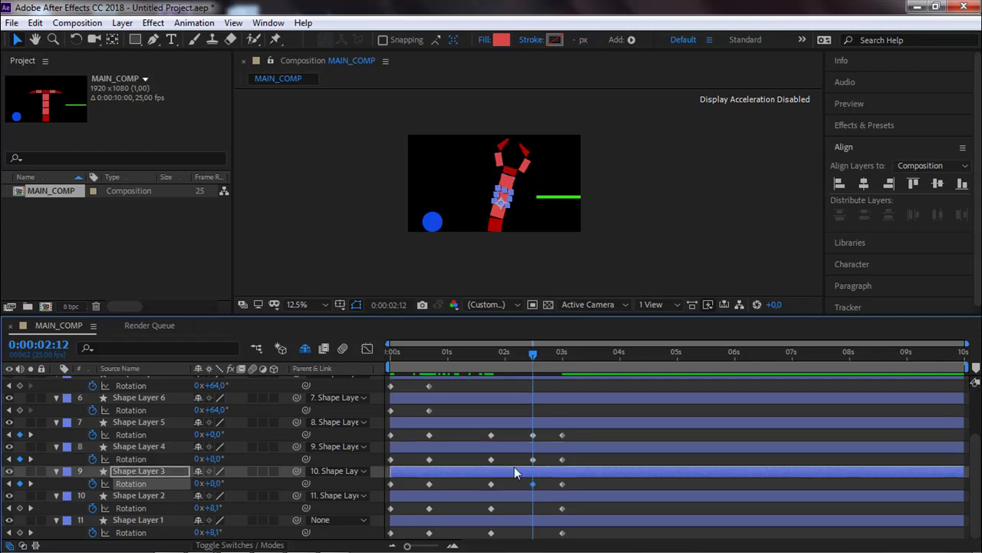
Step: Copy the 0° rotation keyframes of Shape Layers 2 and 1 from 0:00:01:19 to 0:00:02:12, one layer at a time
click(491, 508)
key(ctrl+c)
key(ctrl+v)
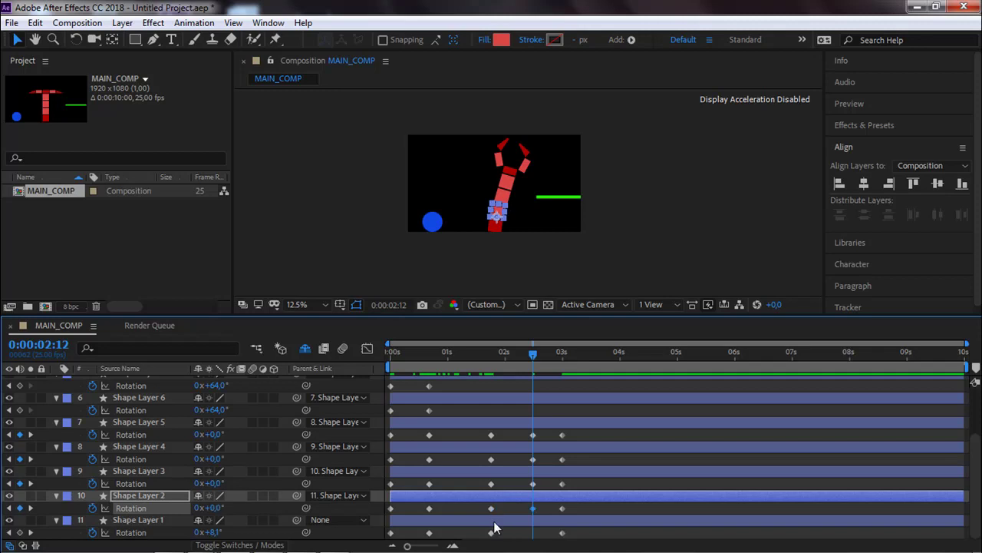
click(491, 533)
key(ctrl+c)
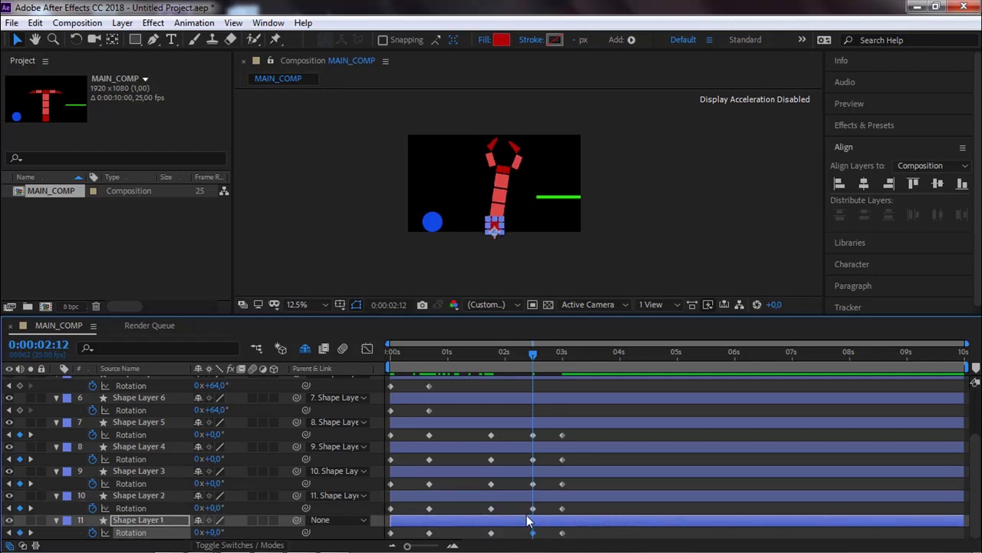
key(ctrl+v)
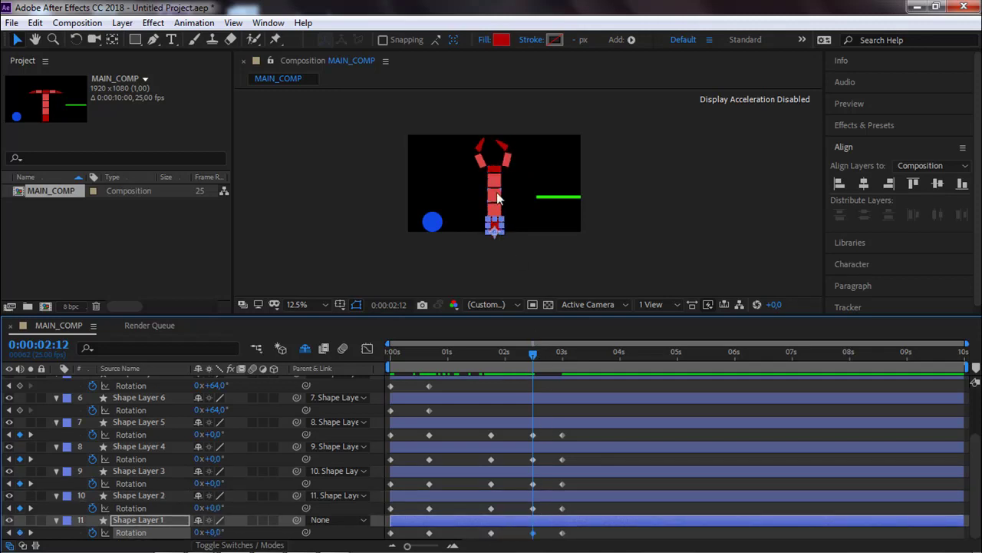
Step: Move the last rotation keyframes of Shape Layers 1 to 5 to about 0:00:03:16 and play back the animation
drag(560, 437, 575, 537)
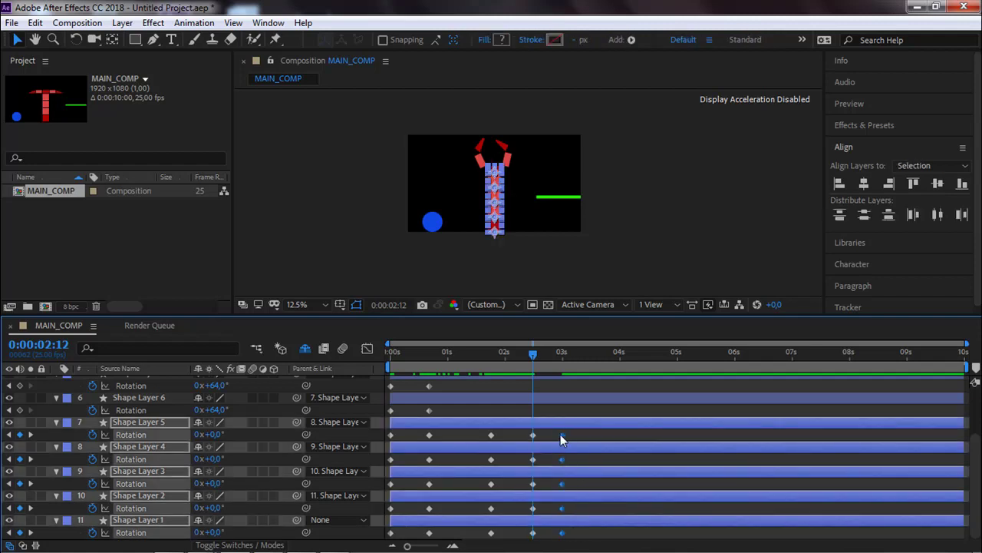
drag(564, 440, 600, 439)
key(space)
key(space)
key(space)
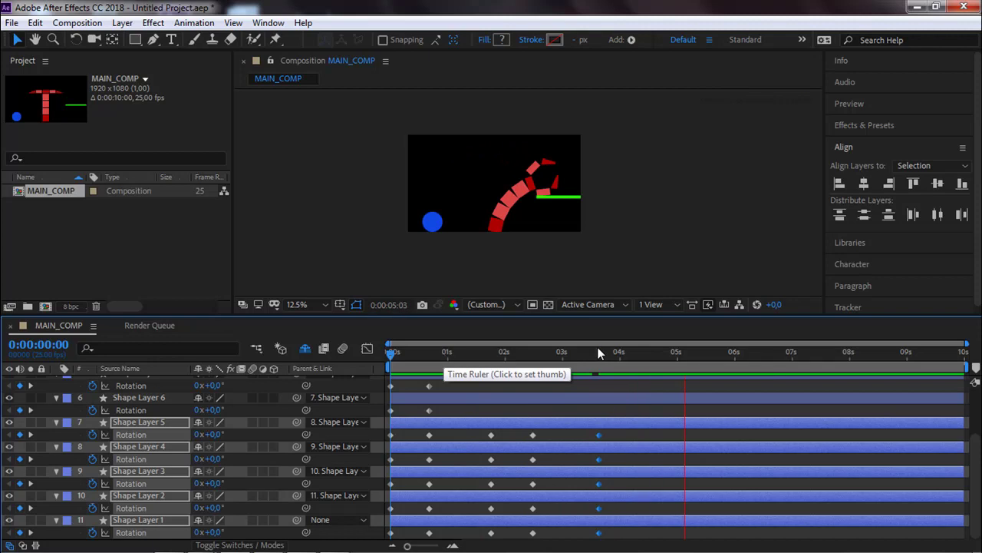
key(space)
key(space)
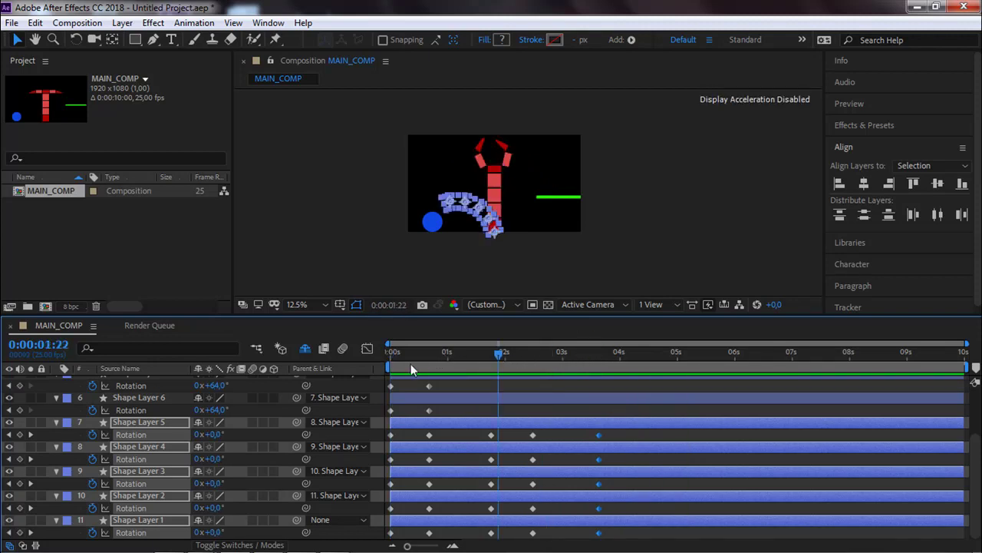
key(space)
Step: Copy Shape Layer 8's -77° rotation keyframe from 0:00:00:17 to 0:00:03:16, in line with the arm's last keyframes
drag(418, 356, 637, 354)
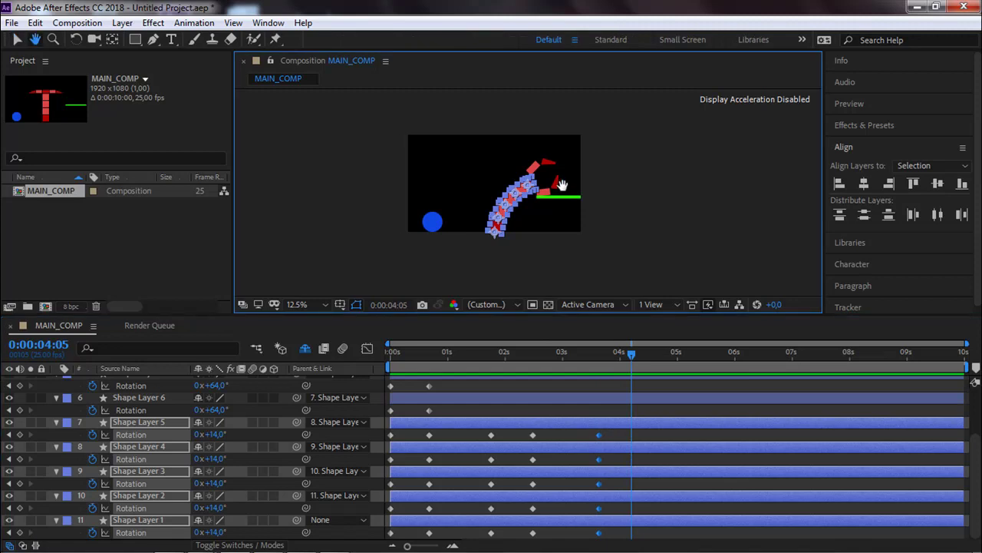
scroll(568, 201, up, 2)
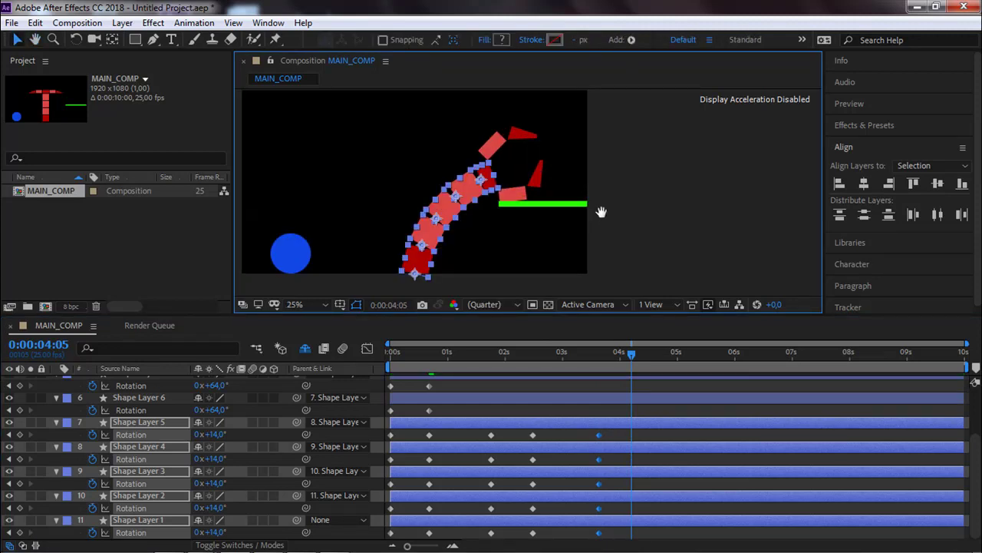
scroll(572, 192, down, 2)
click(519, 162)
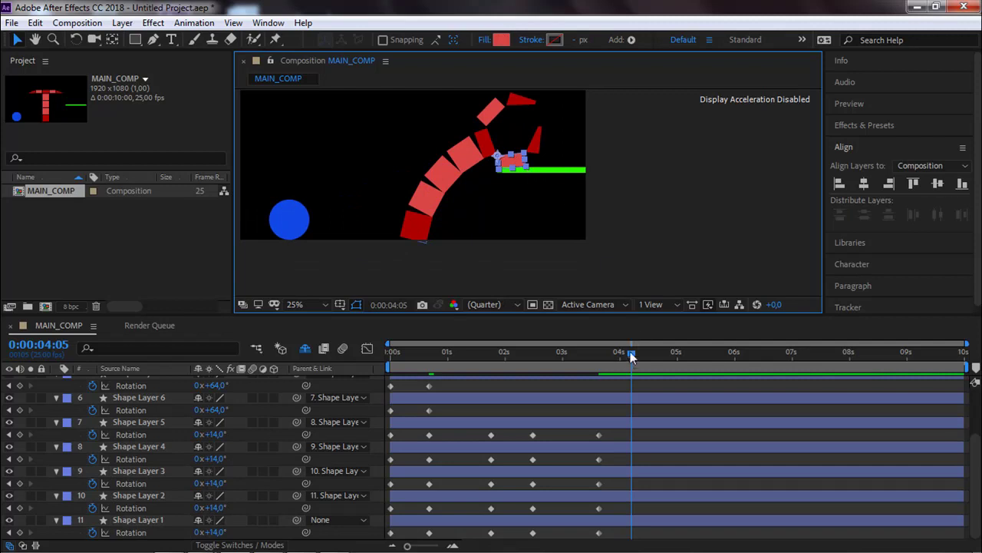
click(605, 364)
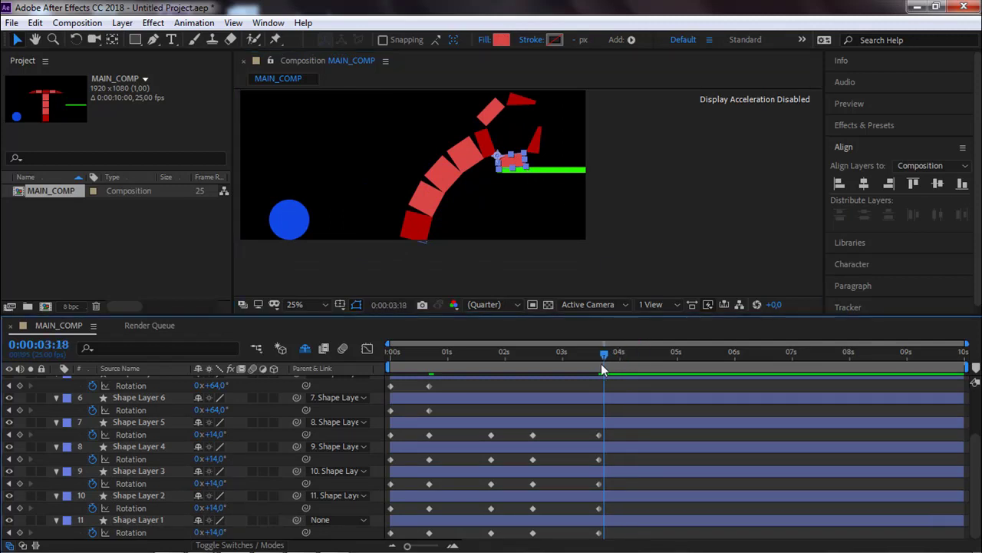
drag(603, 363, 608, 436)
scroll(596, 450, up, 1)
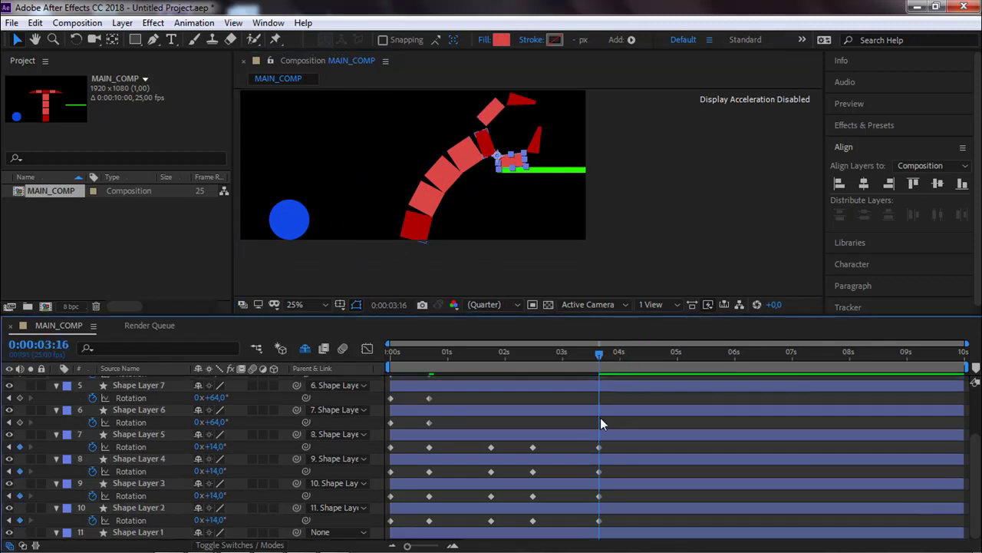
scroll(549, 393, up, 1)
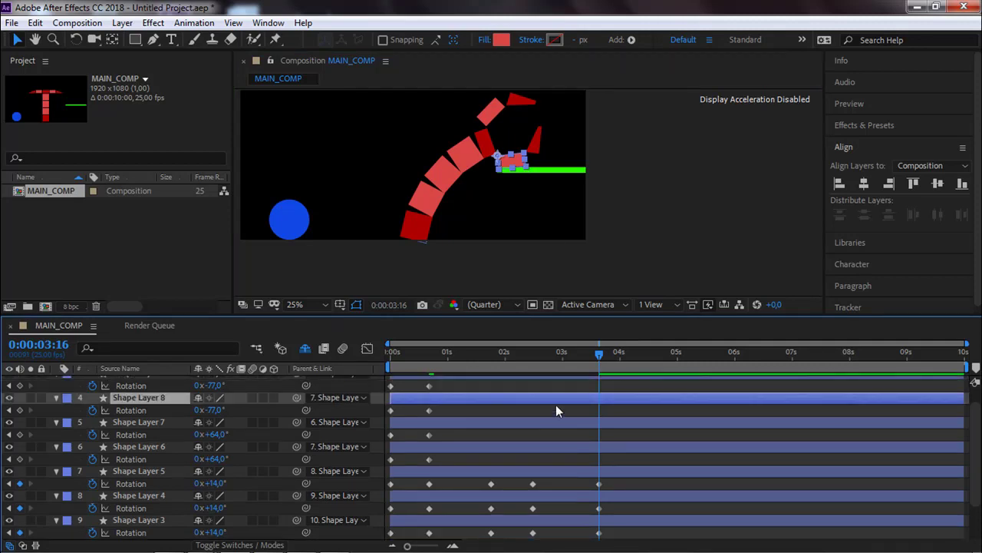
click(434, 412)
click(427, 415)
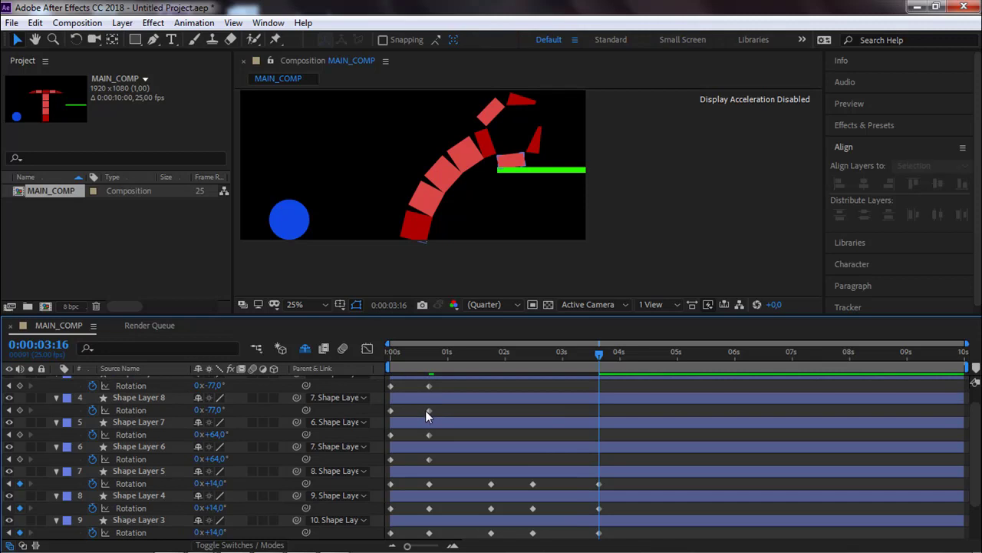
click(428, 411)
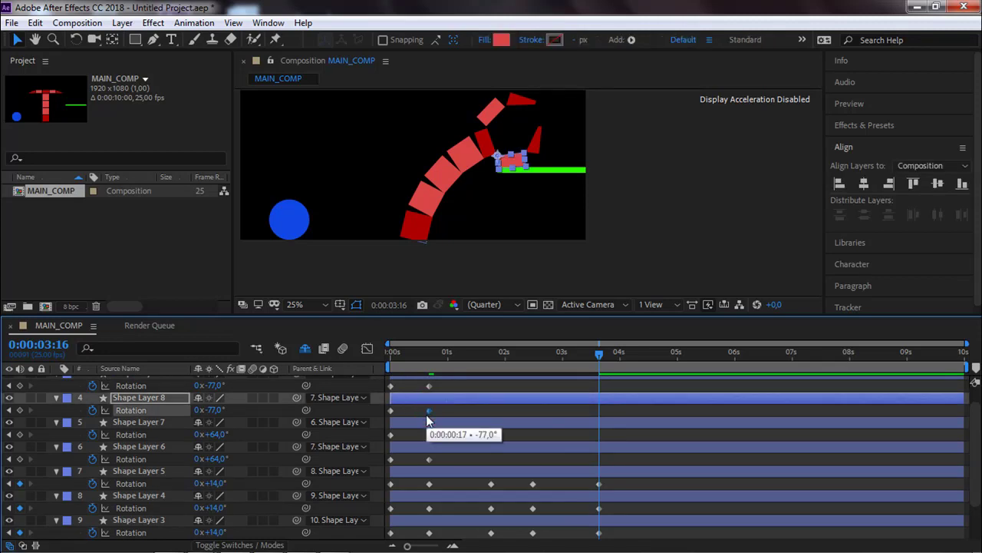
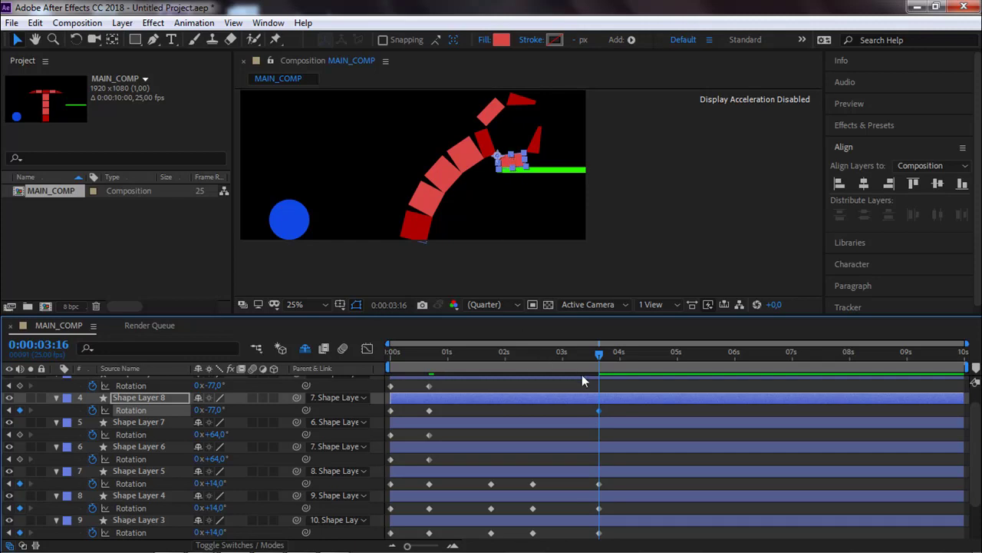
Step: Copy Shape Layer 9's -77° rotation keyframe from 0:00:00:17 to 0:00:03:16
scroll(581, 380, up, 1)
click(429, 398)
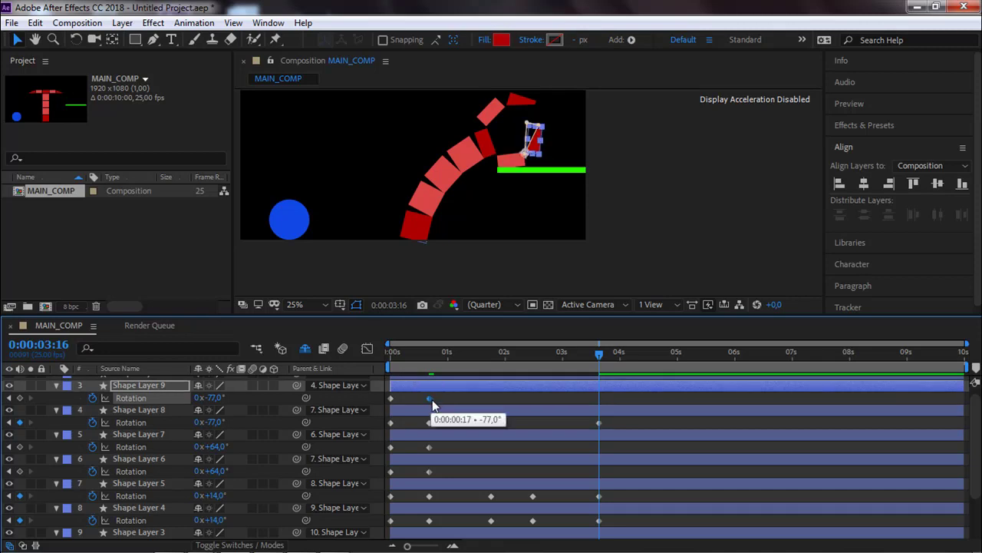
key(ctrl+v)
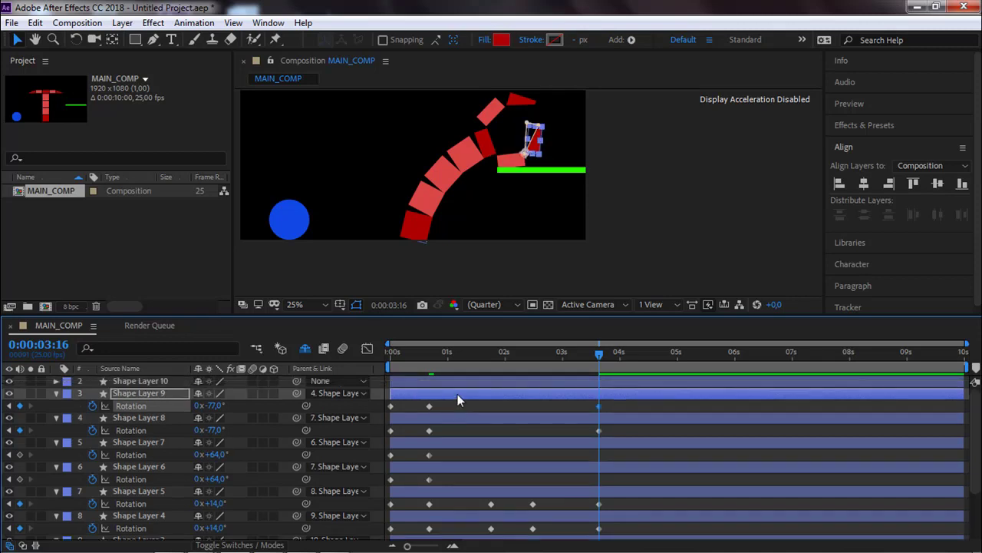
click(170, 380)
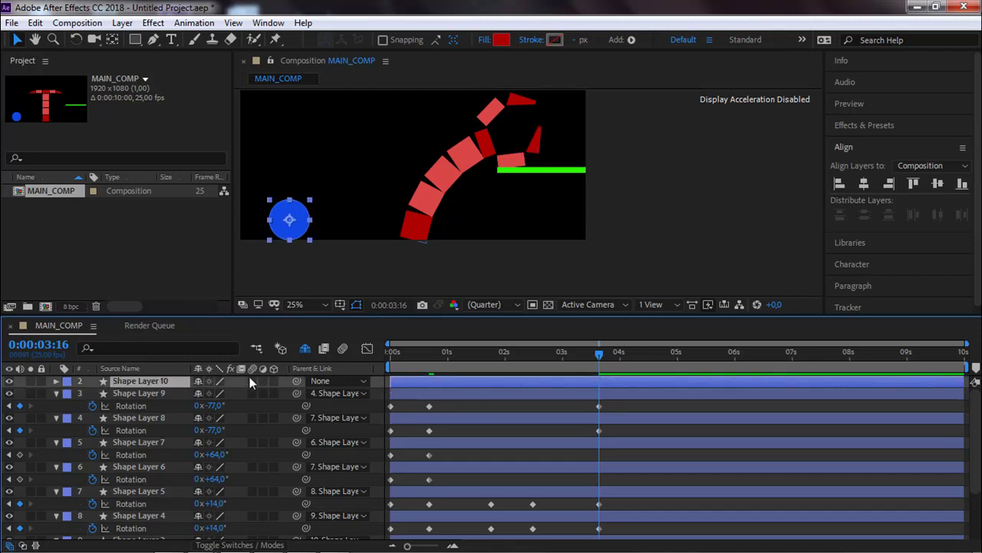
click(151, 422)
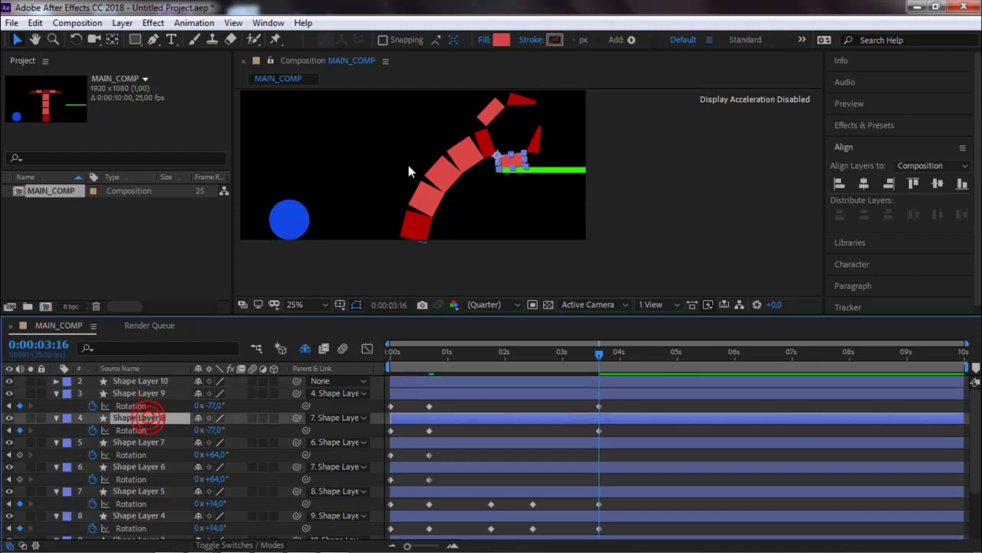
click(481, 116)
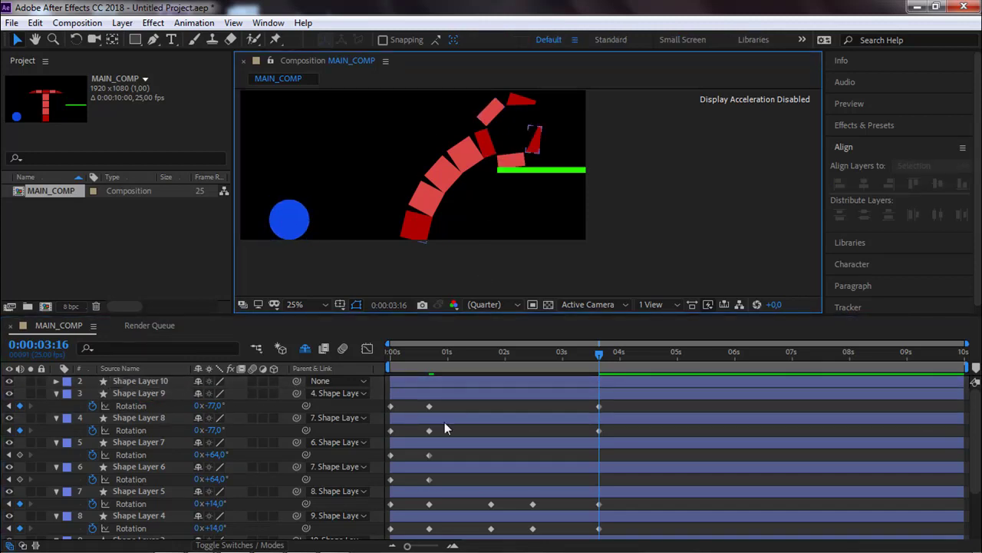
Step: Copy the +64° rotation keyframes of Shape Layers 7 and 6 from 0:00:00:17 to 0:00:03:16, one layer at a time
click(430, 455)
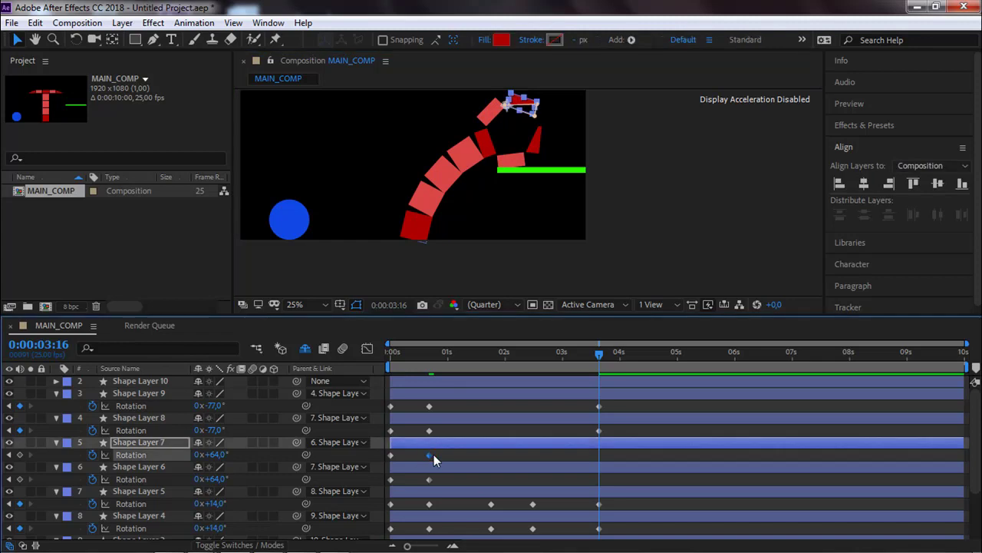
click(429, 479)
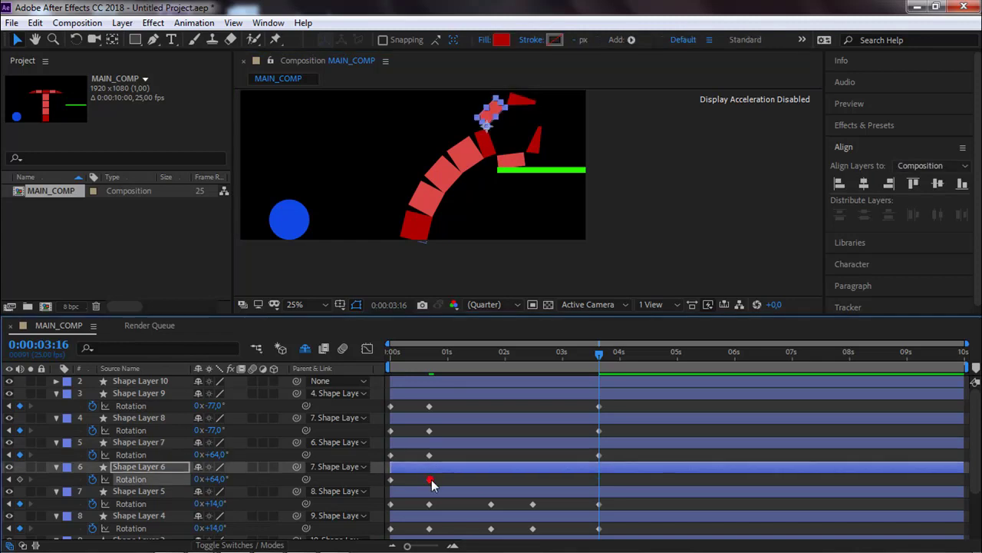
scroll(564, 464, down, 5)
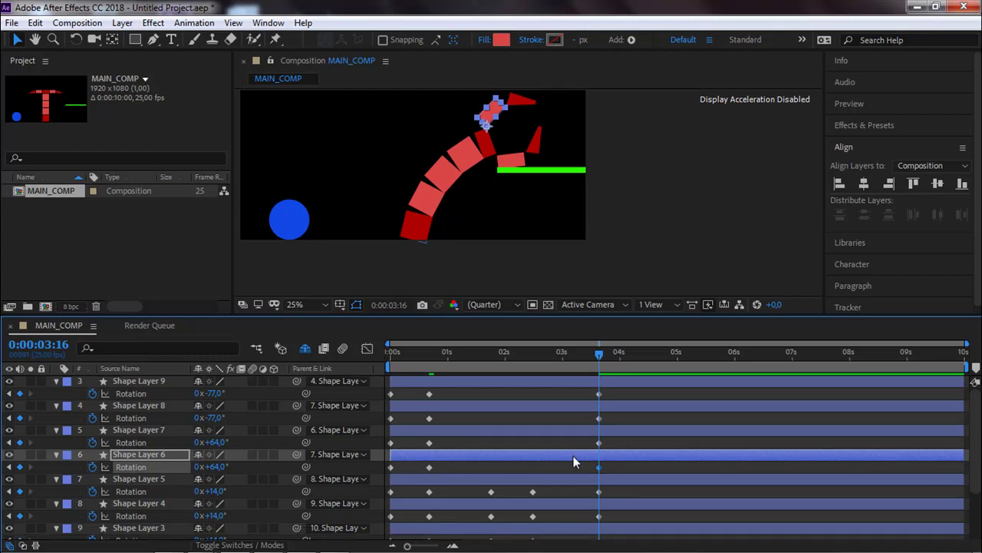
scroll(570, 443, down, 1)
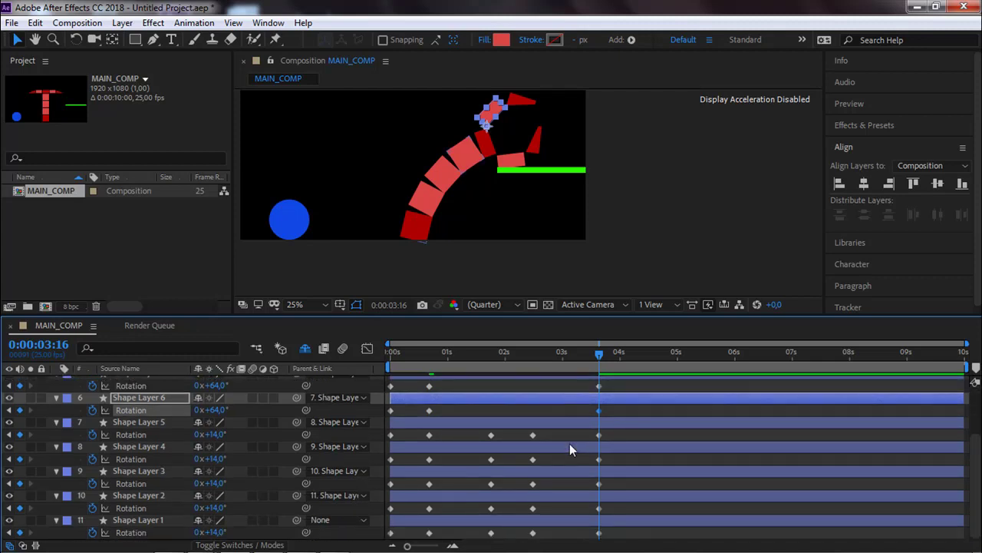
scroll(569, 444, up, 3)
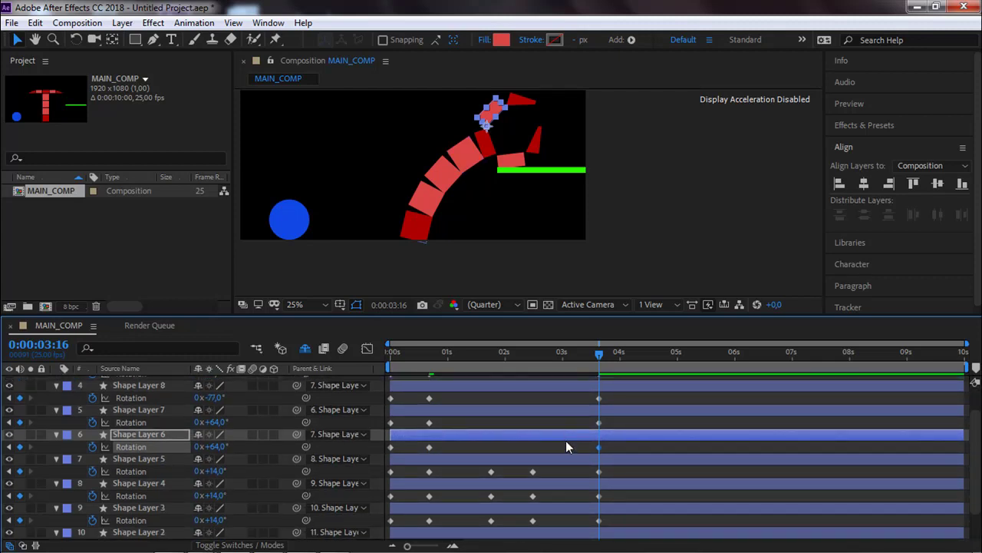
scroll(566, 445, up, 1)
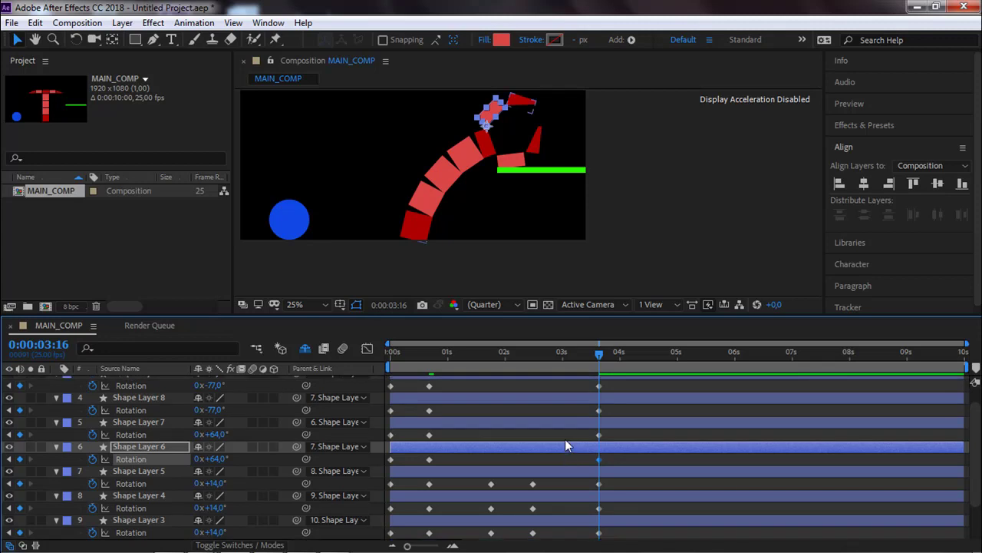
Step: At 0:00:04:07, swing the lower claw tip (Shape Layer 9) open towards the green platform with a rotation of 8°
drag(601, 352, 640, 359)
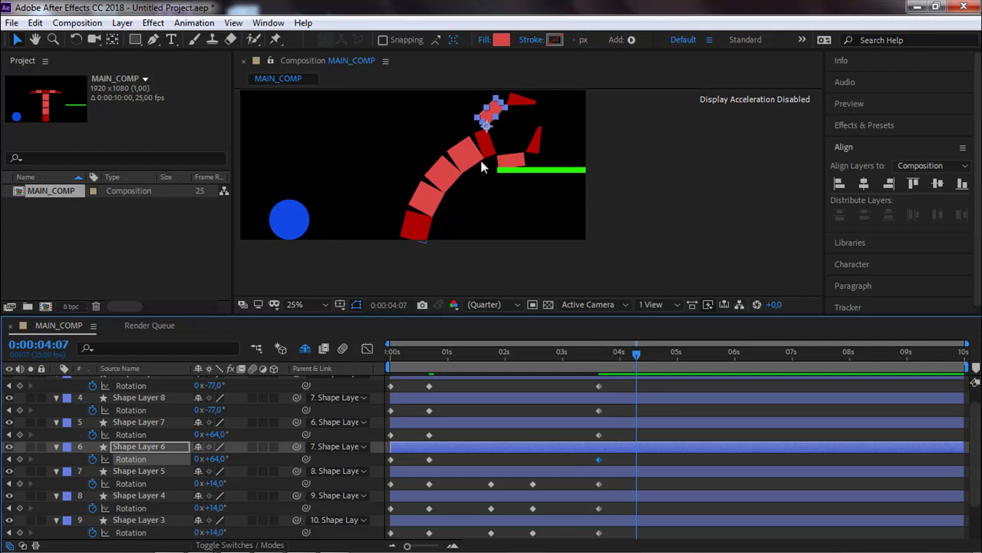
click(532, 149)
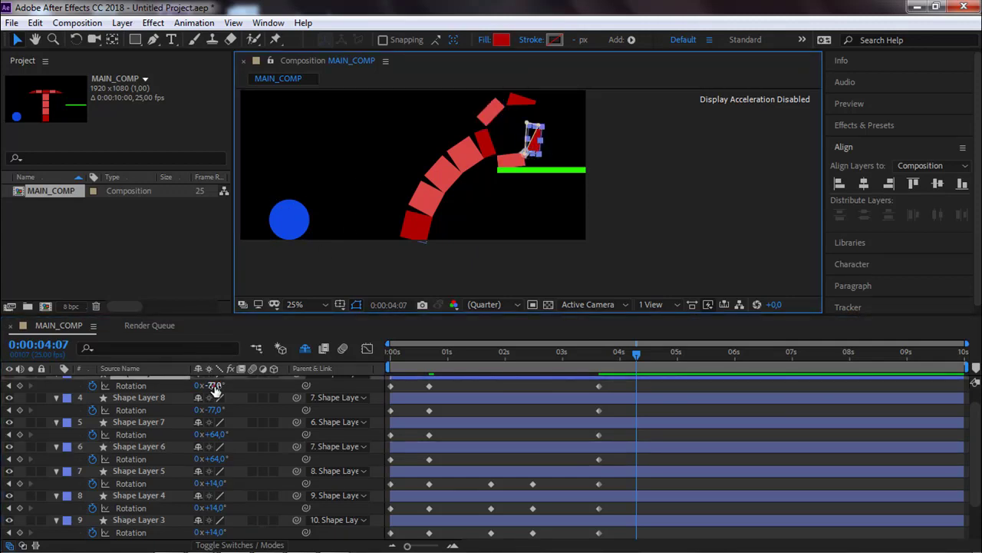
drag(215, 391, 276, 386)
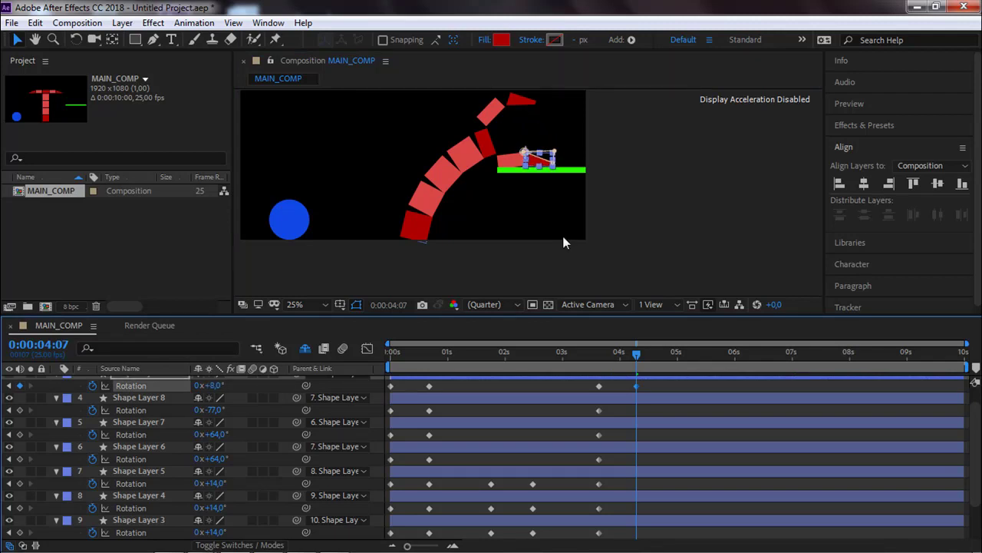
scroll(560, 230, up, 4)
drag(574, 202, 530, 264)
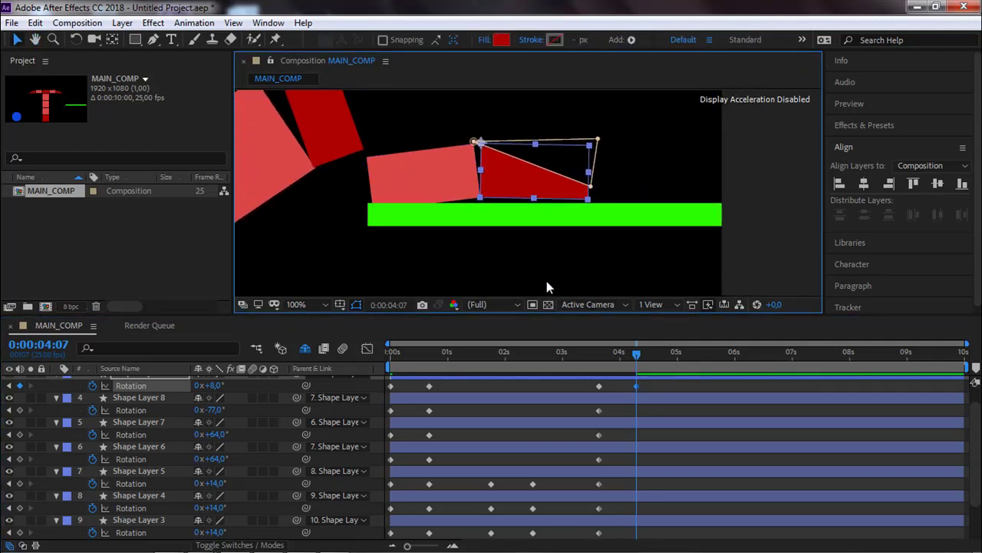
Step: Lay the lower claw flat on the platform at 0:00:04:07, setting Shape Layer 8's rotation to -70° and Shape Layer 9's to 2°
click(423, 186)
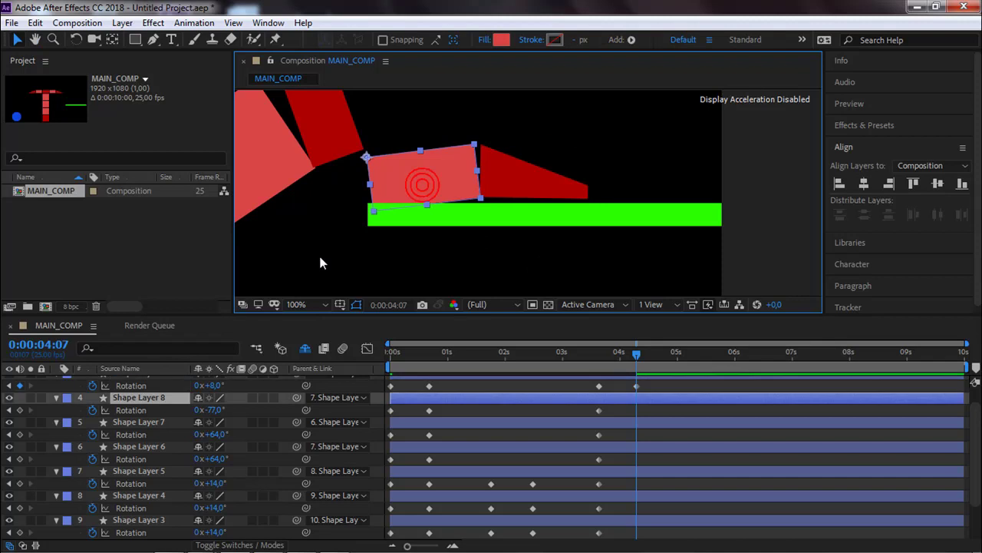
drag(217, 410, 220, 410)
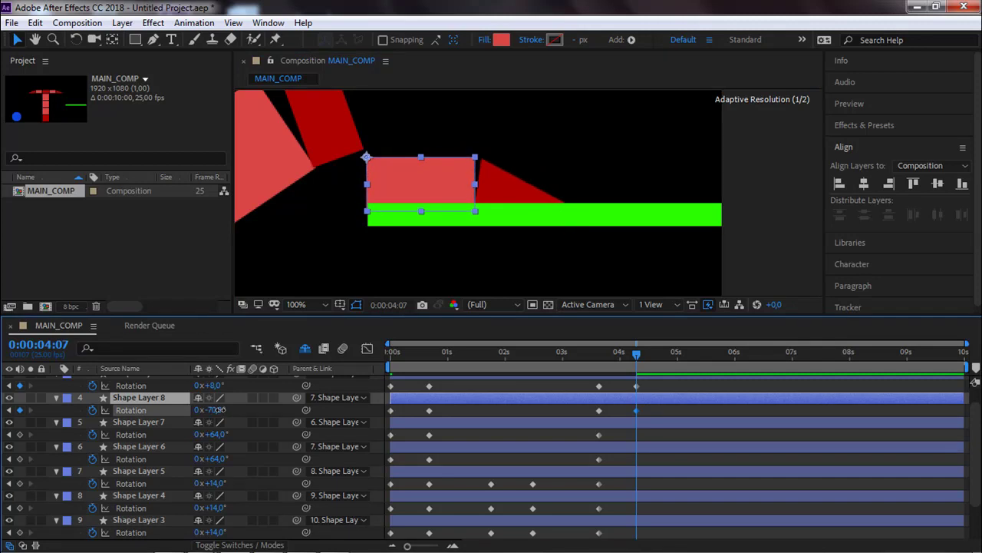
click(504, 178)
drag(212, 385, 210, 385)
Step: Open the upper claw at 0:00:04:07, setting Shape Layer 7's rotation to 3° and Shape Layer 6's to 12°
key(h)
drag(506, 197, 534, 294)
scroll(518, 239, down, 2)
key(v)
click(460, 158)
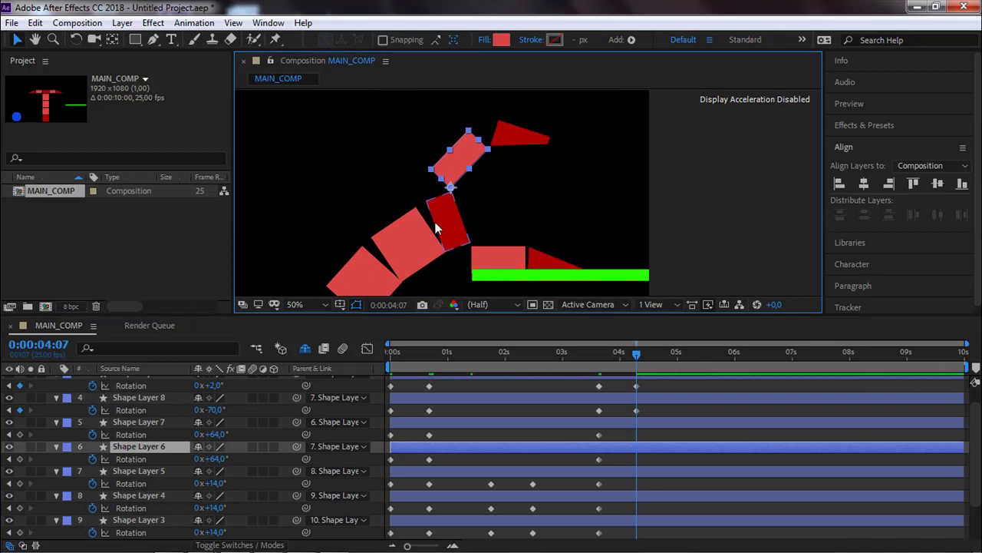
click(513, 136)
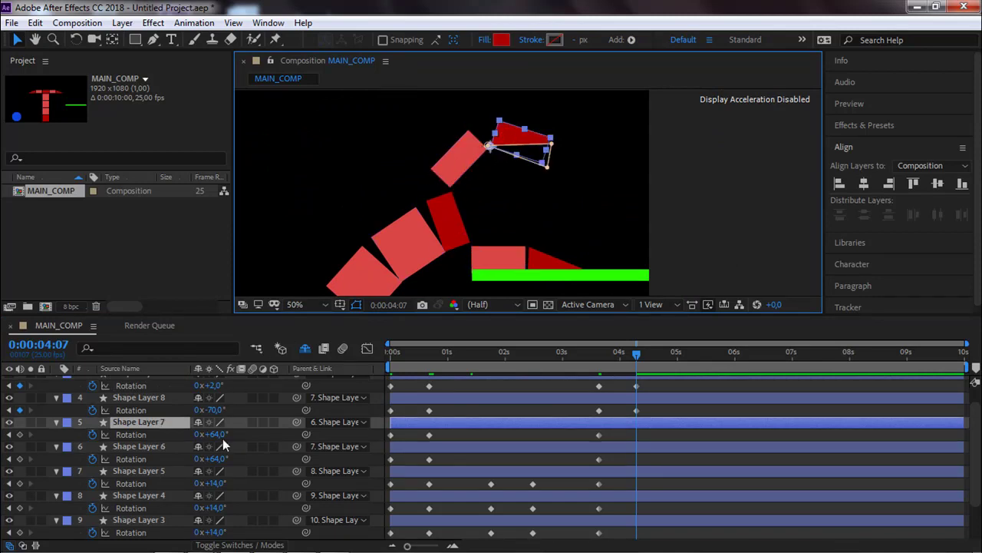
drag(218, 434, 169, 427)
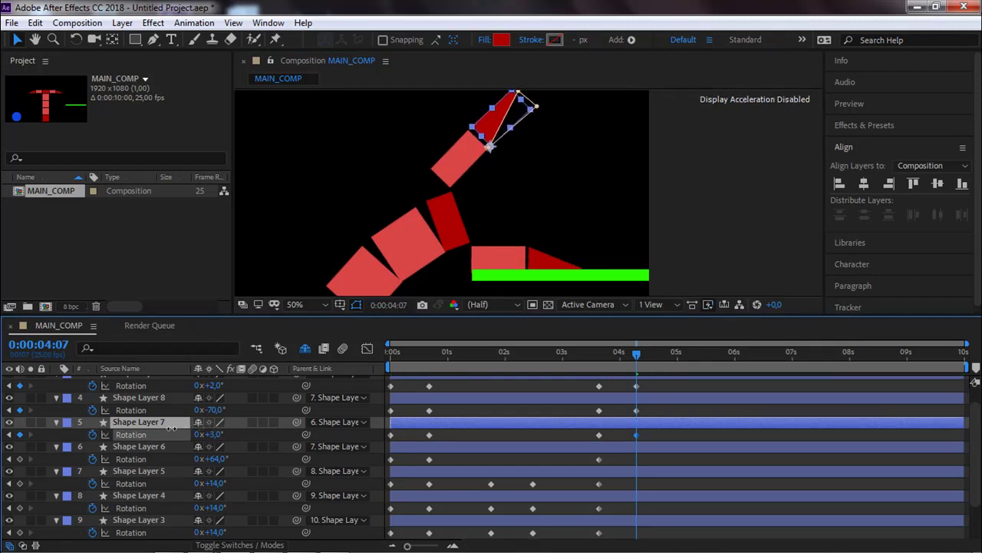
click(442, 169)
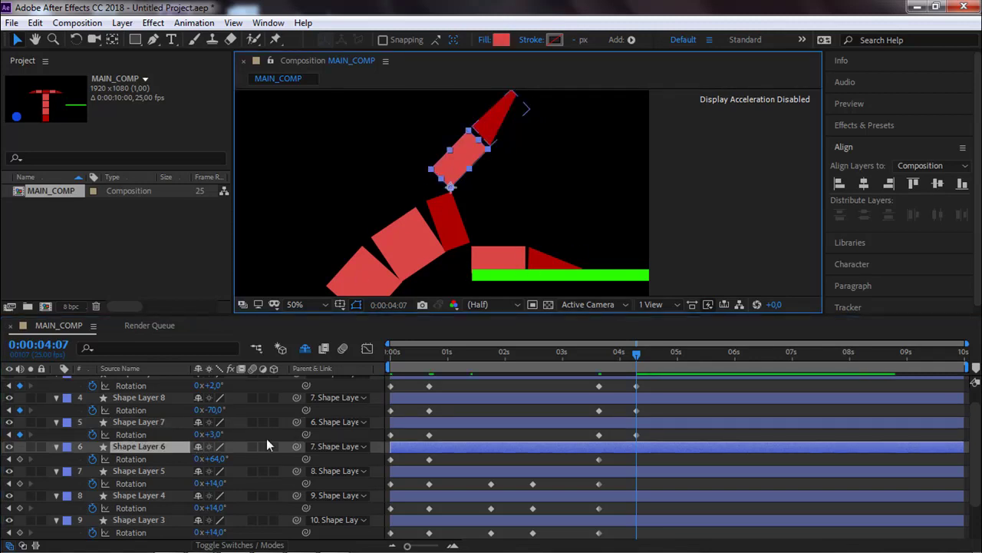
drag(218, 459, 189, 470)
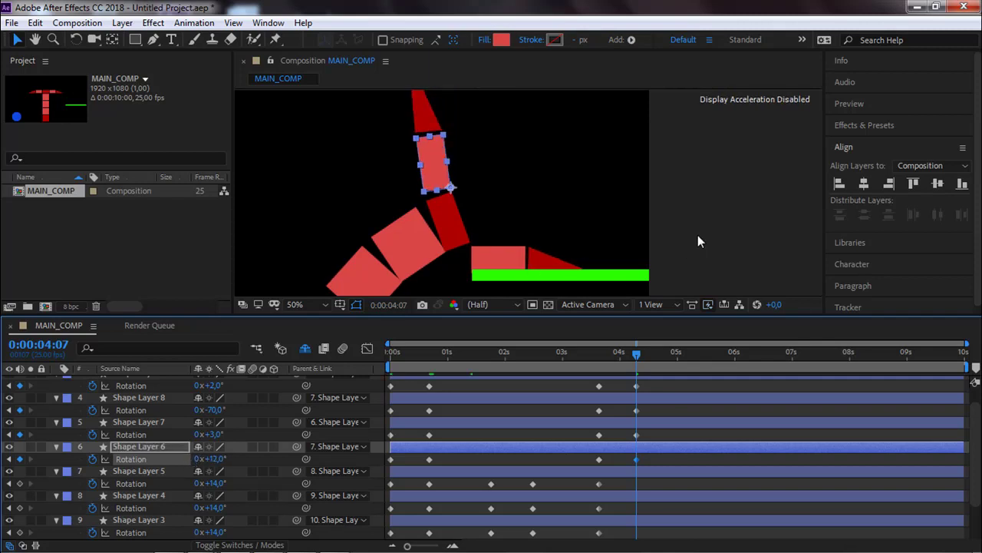
Step: Scrub through the claw-opening animation to about 0:00:04:17 and return to the start of the composition
click(727, 215)
scroll(586, 223, down, 2)
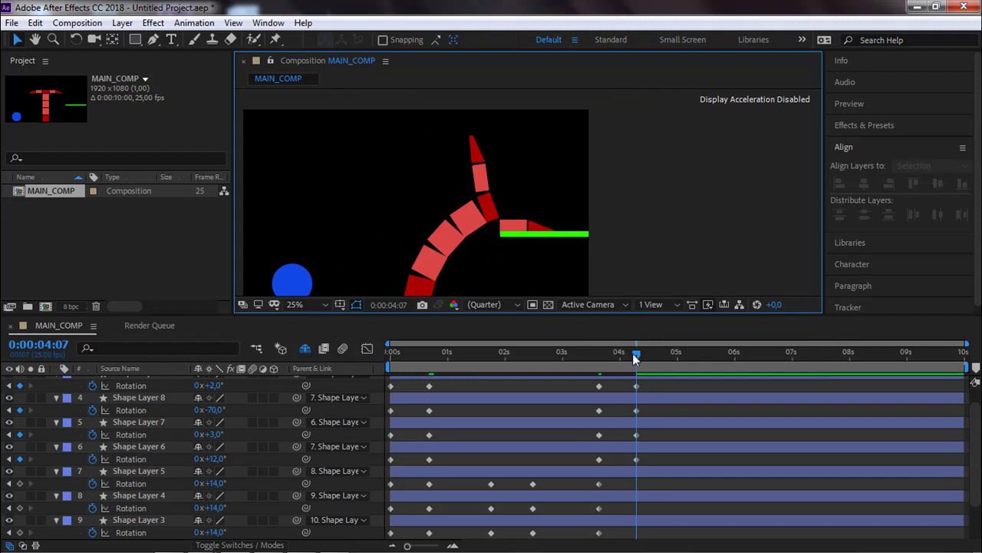
drag(580, 363, 658, 328)
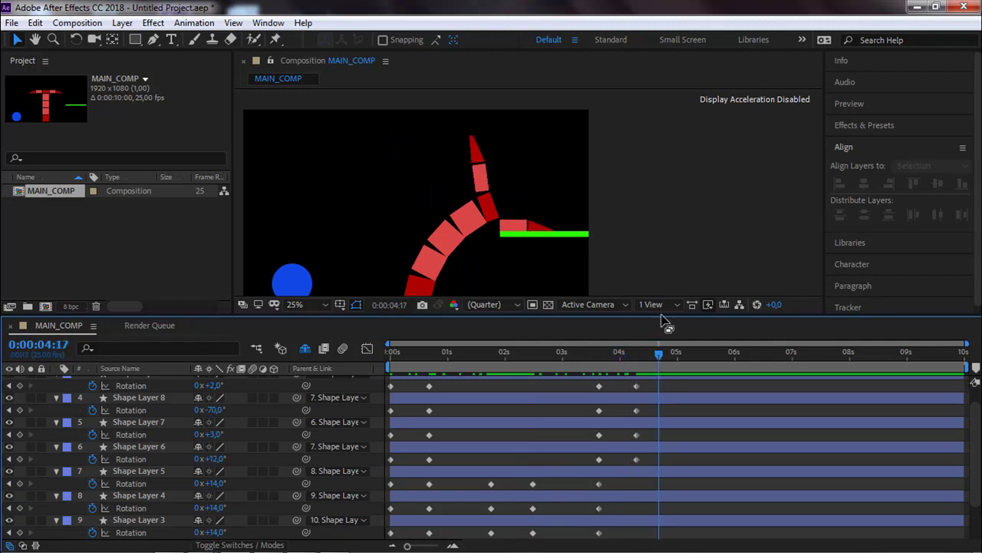
drag(657, 352, 390, 391)
Step: At 0:00:00:17, nudge the blue ball (Shape Layer 10) slightly upward so it sits inside the closed claw
click(294, 281)
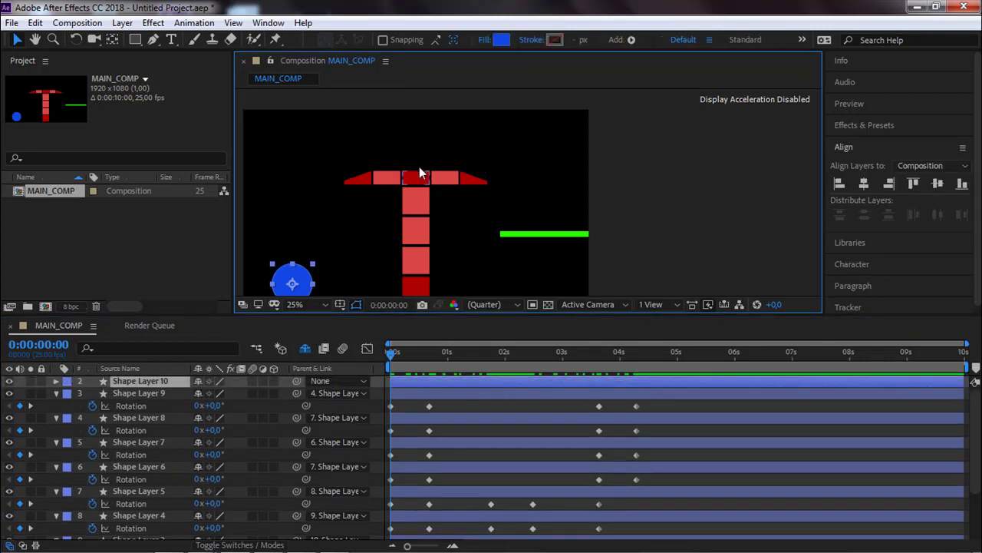
click(391, 353)
key(space)
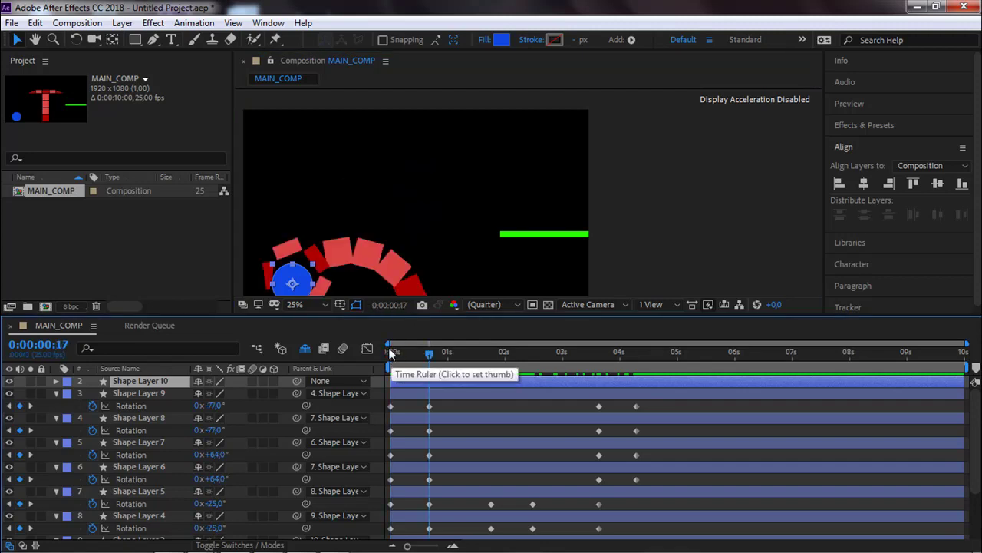
drag(328, 281, 487, 208)
key(period)
key(period)
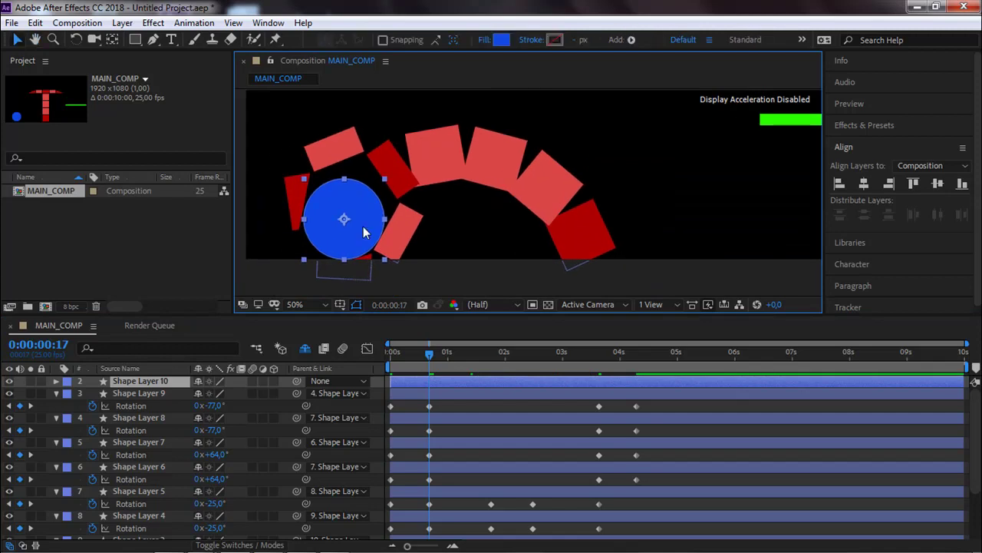
drag(361, 228, 363, 228)
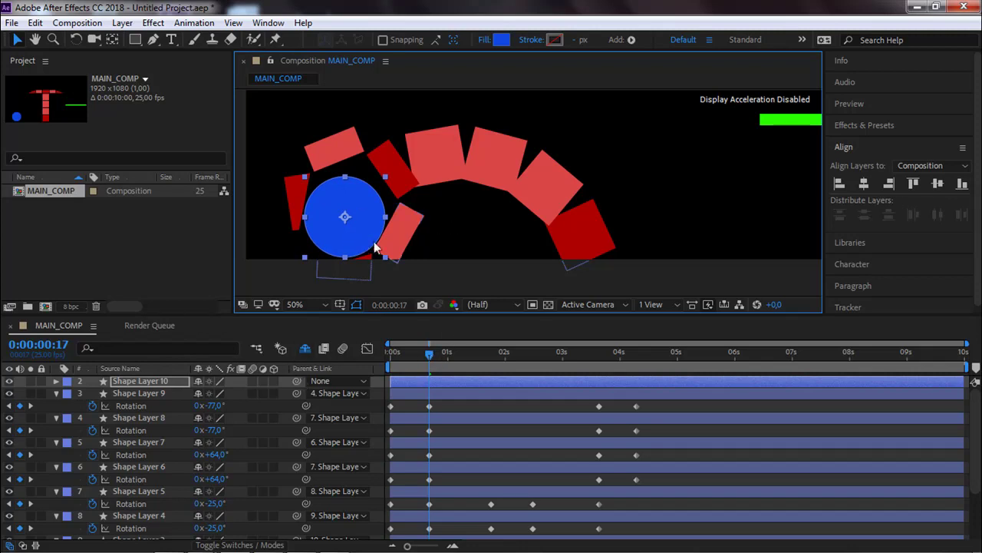
Step: Parent the blue ball (Shape Layer 10) to Shape Layer 5 and scrub to about 0:00:04:05 to check its motion
click(390, 175)
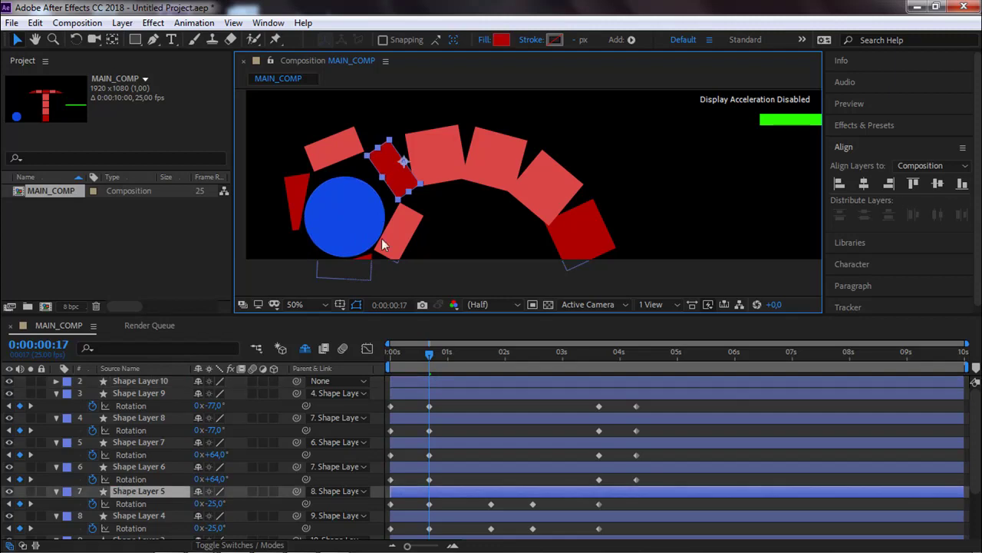
drag(296, 380, 146, 498)
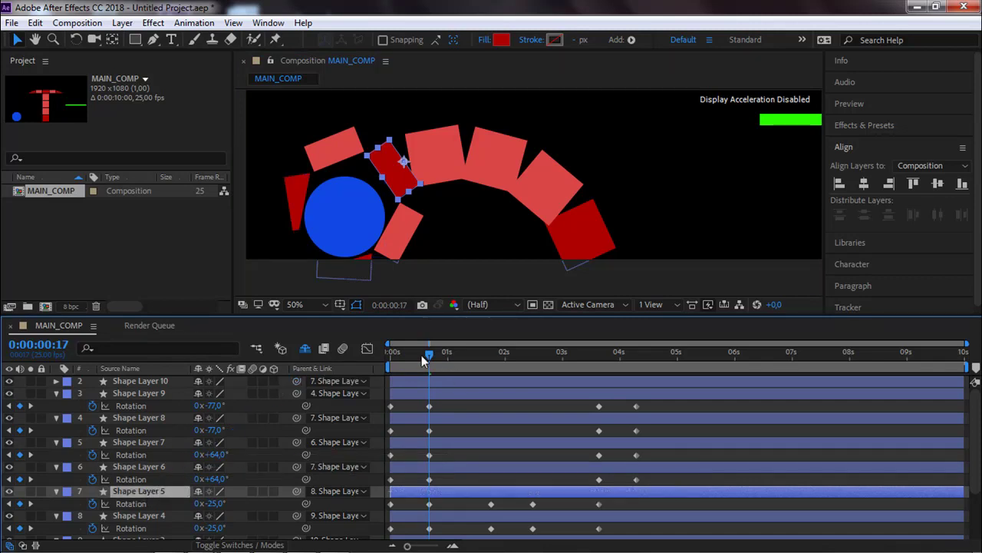
drag(428, 350, 453, 350)
scroll(498, 194, down, 4)
key(h)
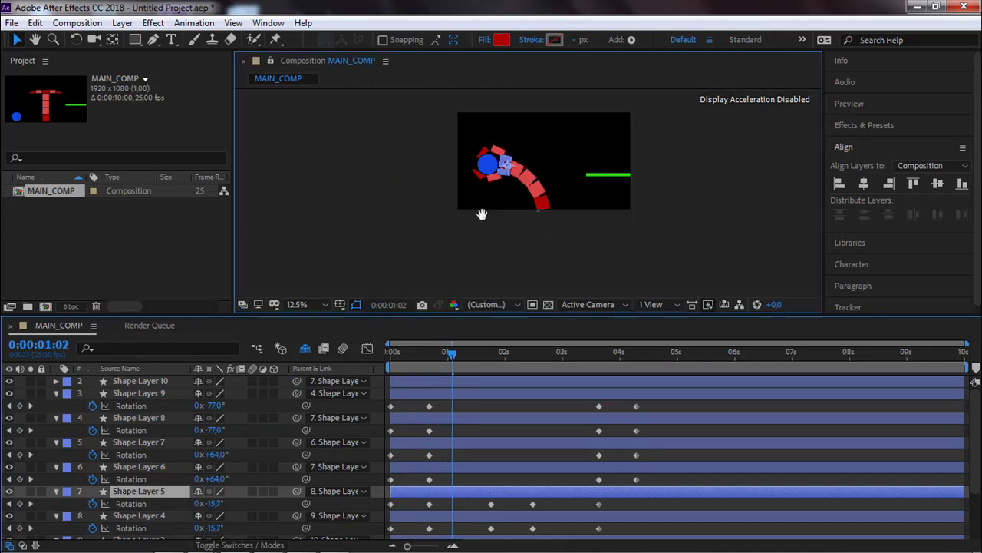
key(v)
drag(456, 355, 631, 338)
Step: Try splitting the blue ball's layer (Shape Layer 10) at 0:00:04:07
scroll(591, 194, up, 4)
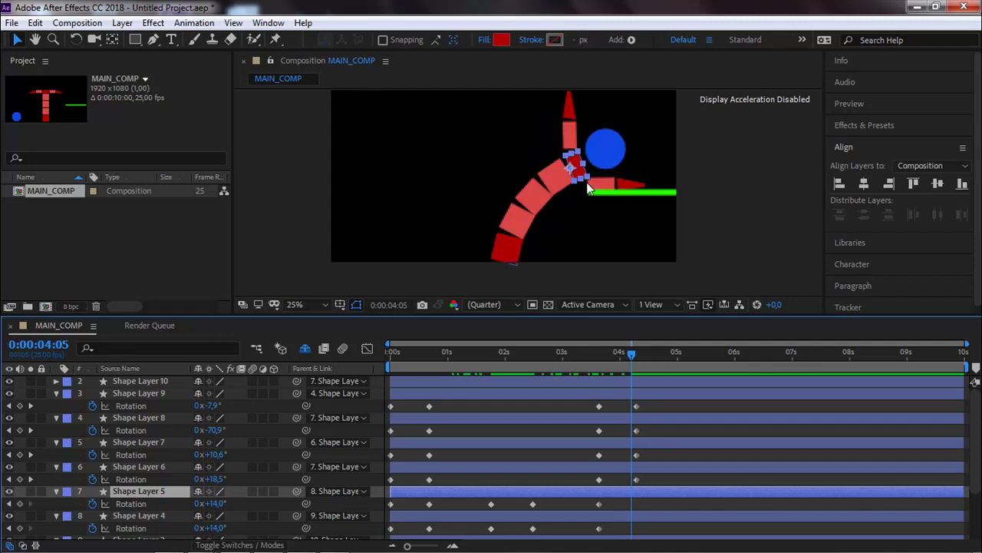
key(v)
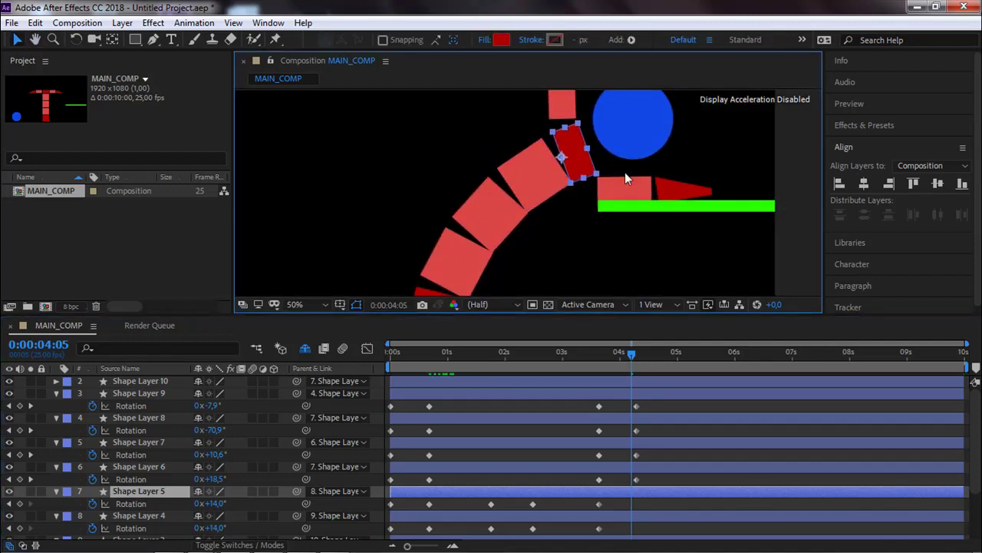
click(644, 157)
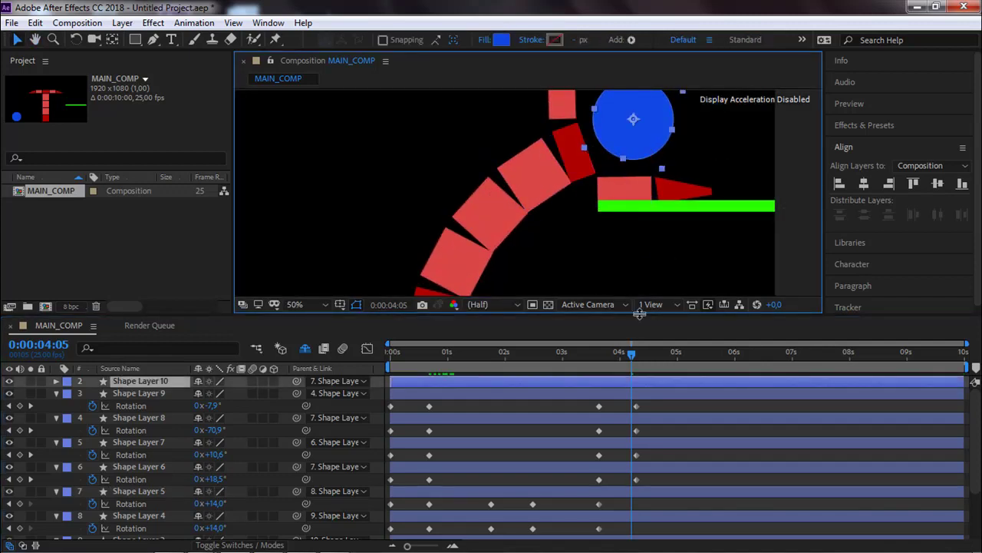
click(633, 330)
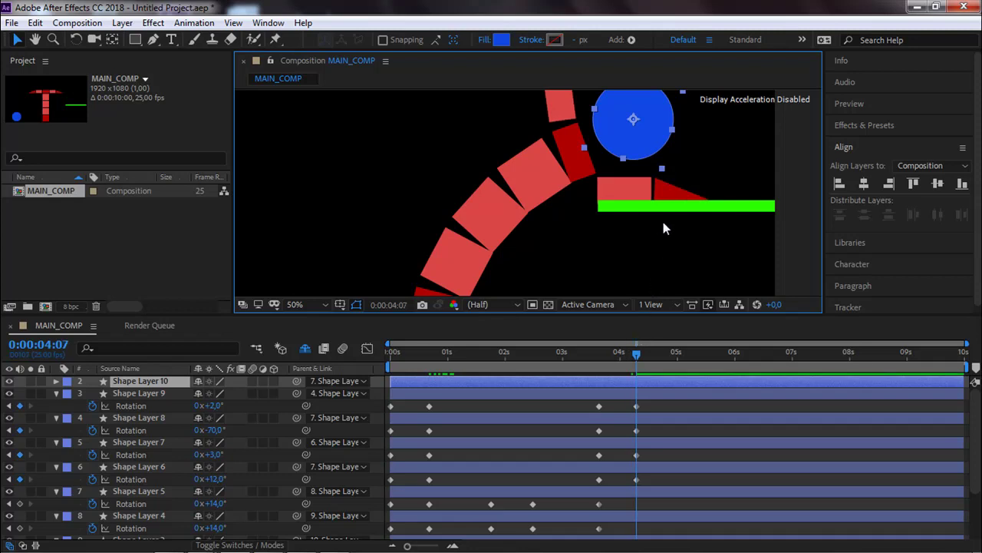
click(35, 22)
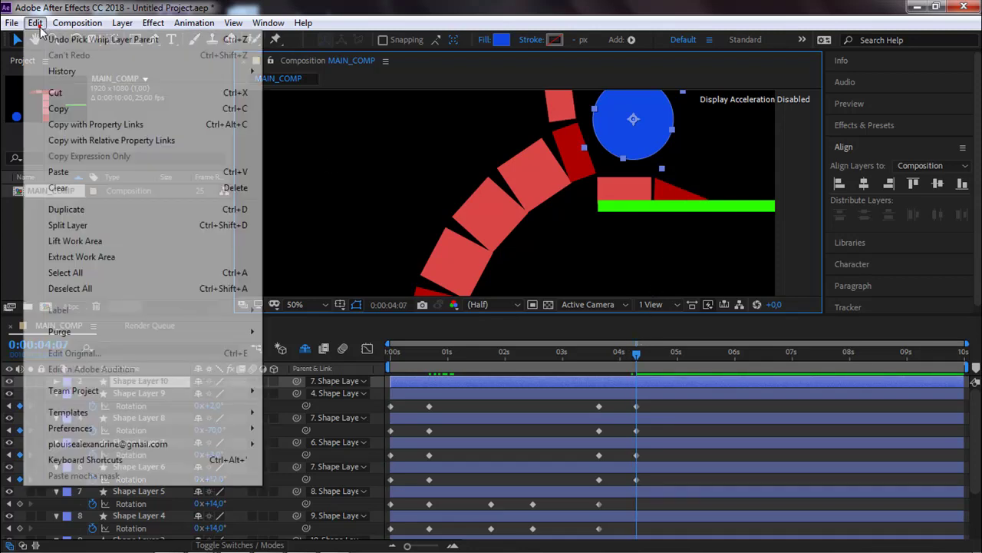
click(67, 225)
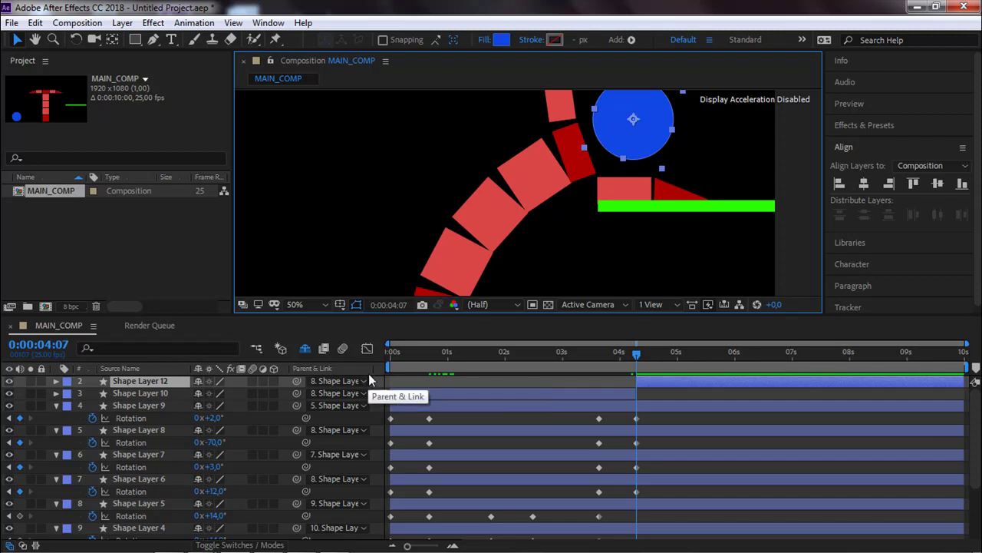
key(Delete)
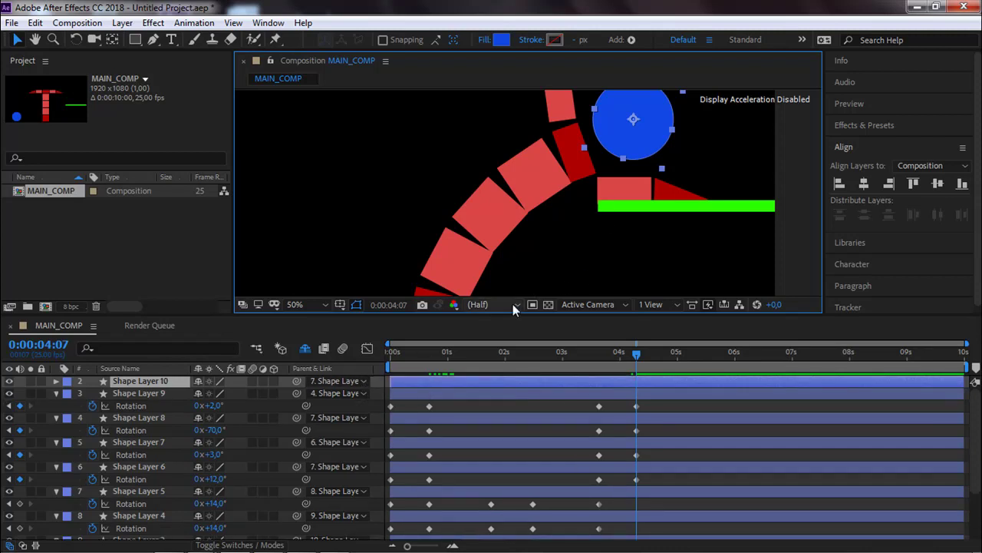
Step: Keyframe the blue ball's current position at 0:00:04:07, and add a matching position keyframe at 0:00:00:17
key(p)
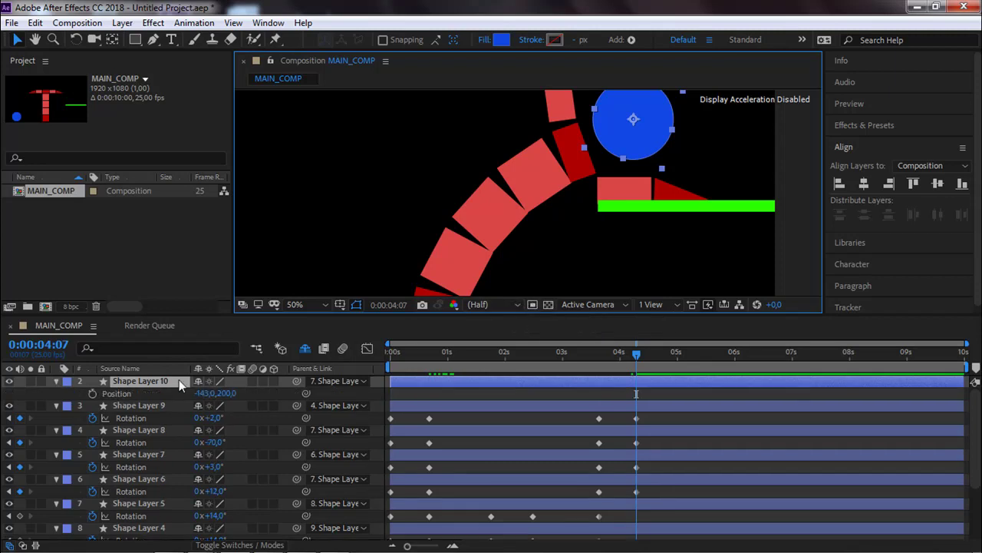
click(92, 393)
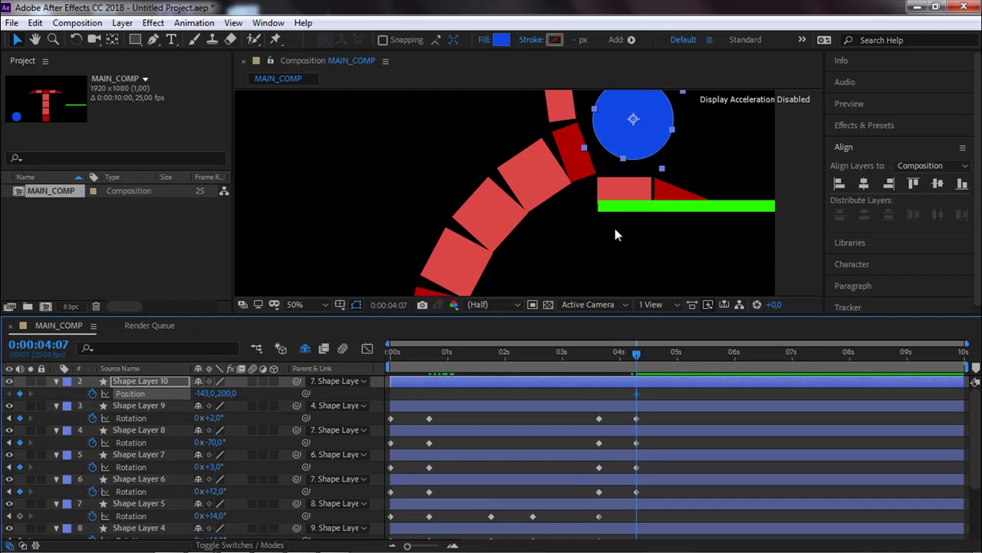
drag(635, 359, 458, 370)
key(j)
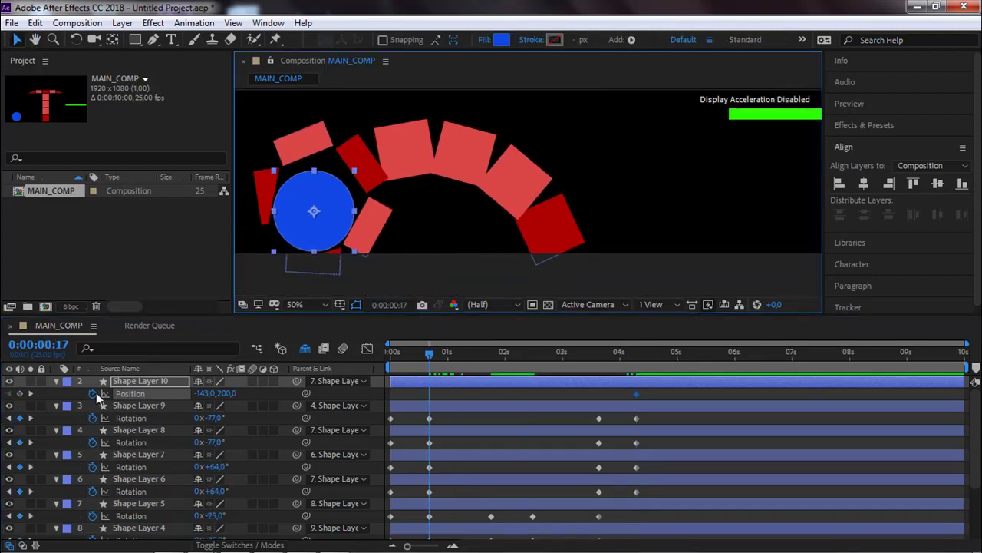
click(20, 393)
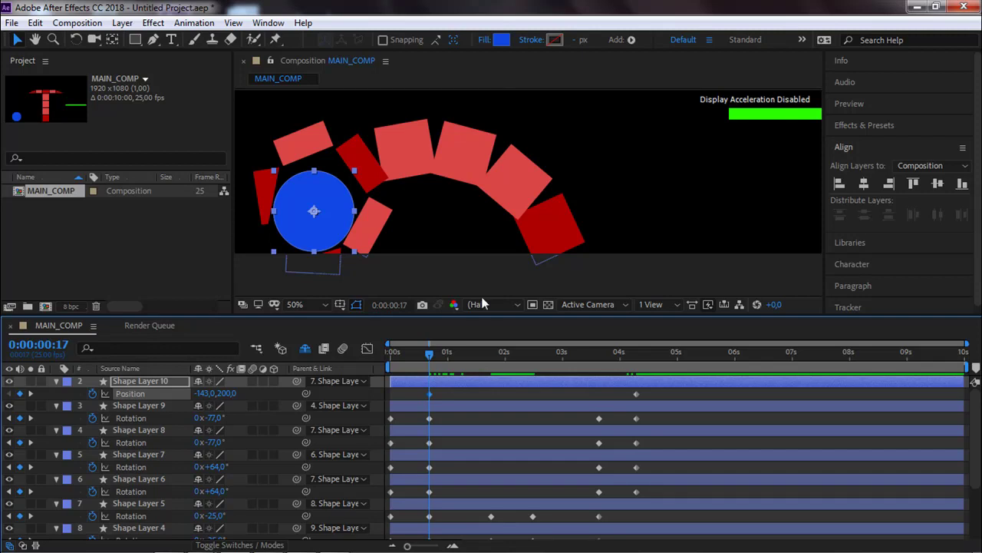
Step: At 0:00:01:07, move the blue ball closer to the claw's base, to position about -123.8, 228.1
drag(430, 358, 452, 357)
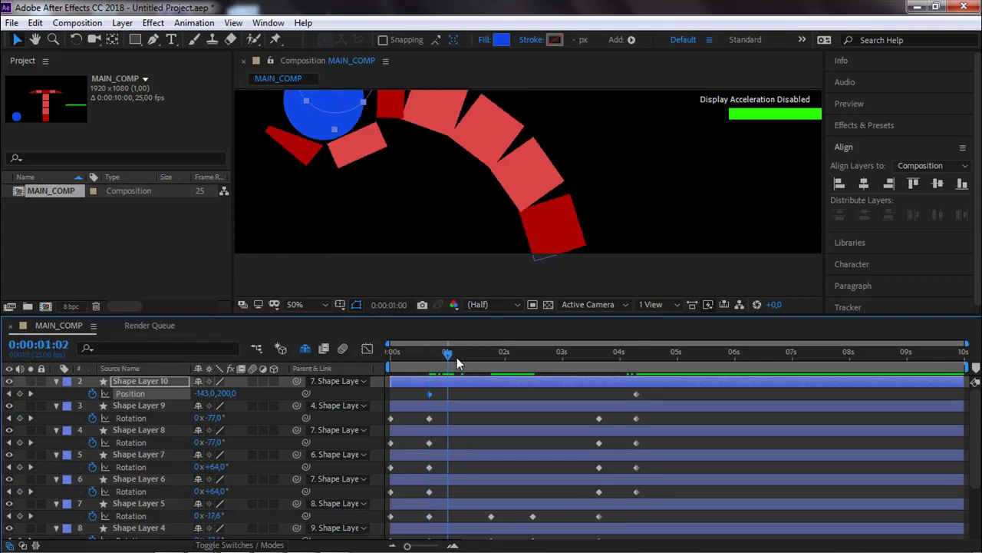
key(h)
drag(430, 178, 449, 270)
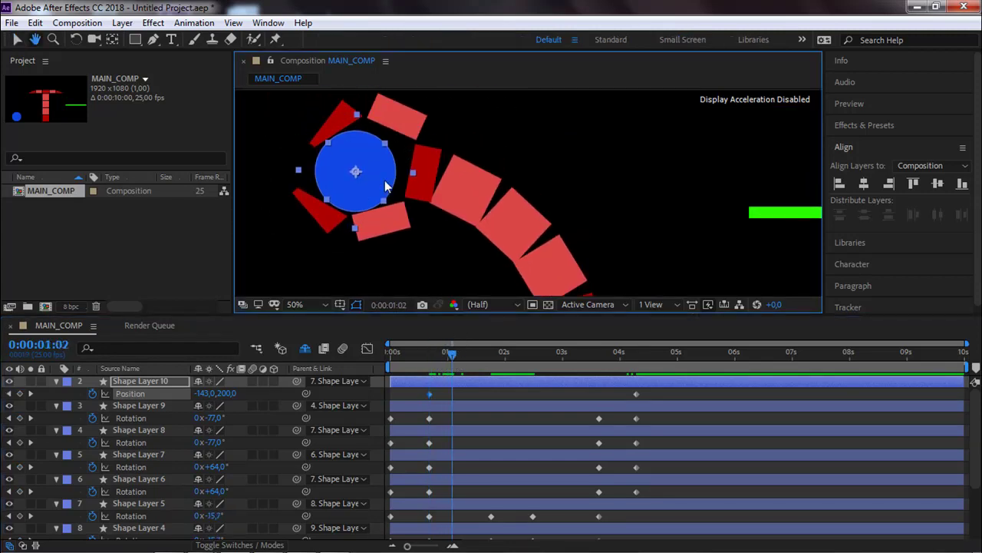
key(v)
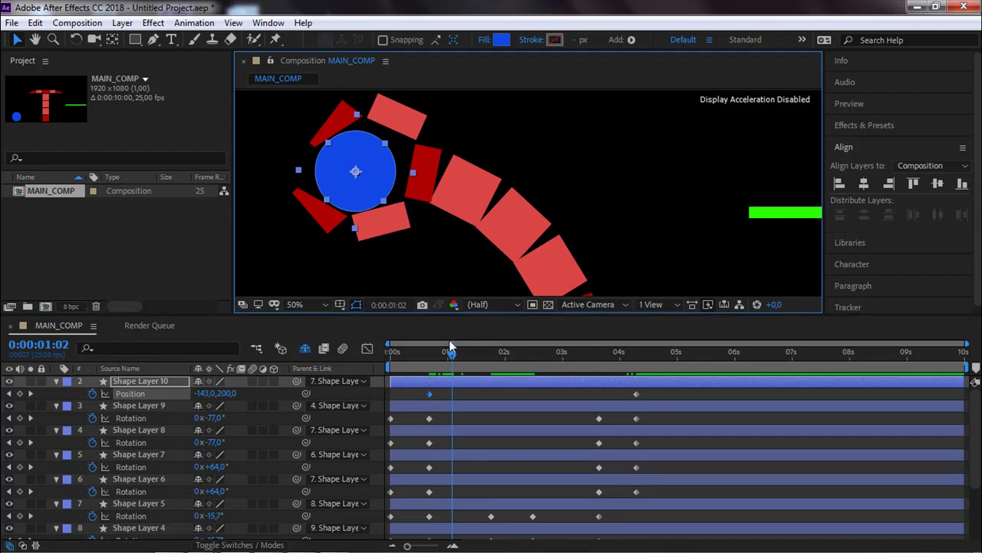
drag(453, 365, 464, 361)
scroll(457, 201, down, 1)
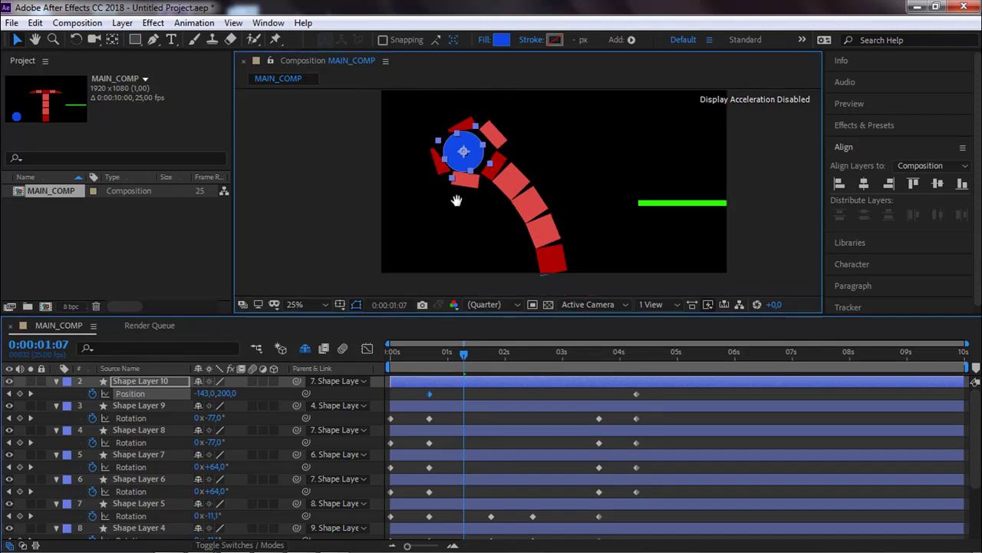
drag(459, 192, 453, 205)
key(v)
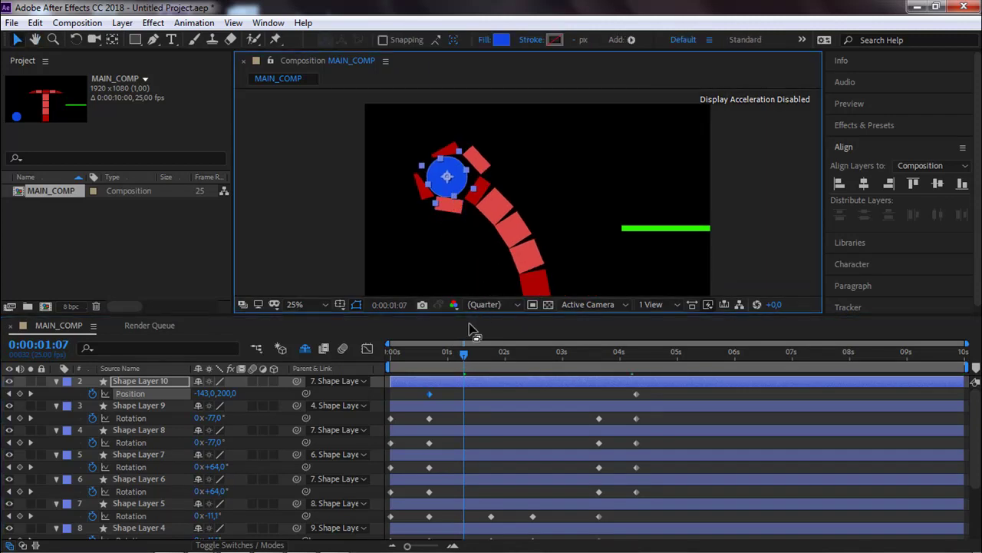
scroll(457, 190, up, 1)
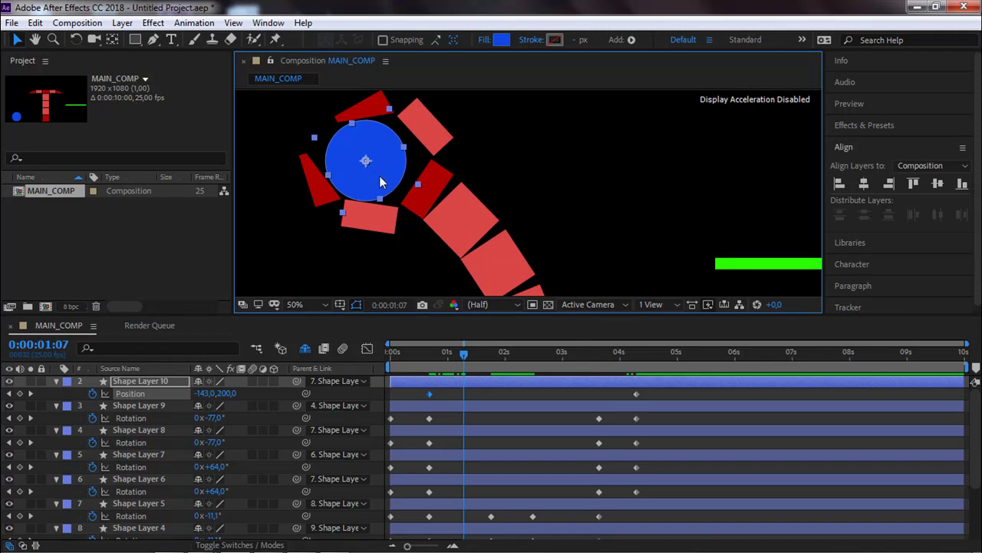
drag(381, 180, 393, 191)
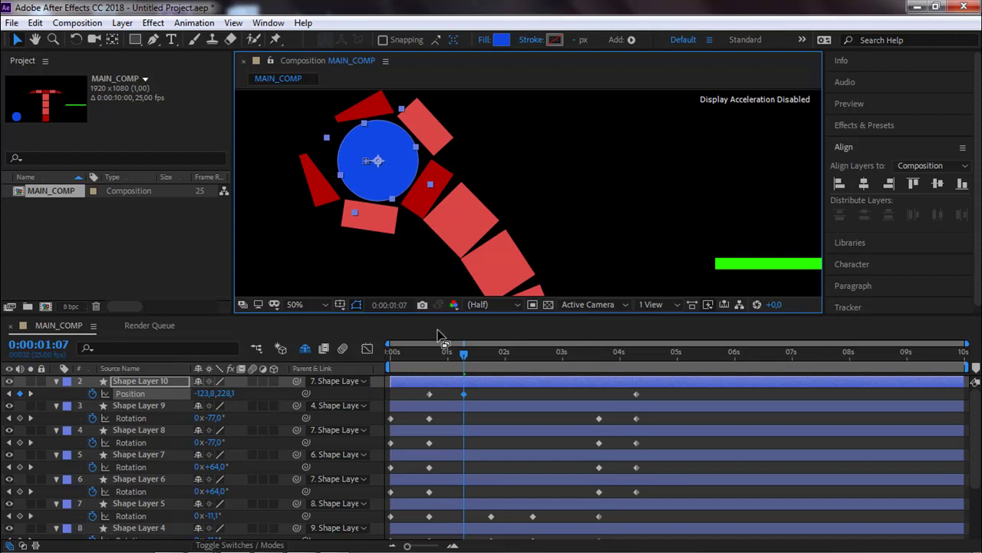
Step: At 0:00:01:19, move the blue ball down toward the claw's base, to position about -126.9, 229.6
key(h)
drag(473, 251, 480, 225)
key(v)
key(comma)
drag(463, 355, 493, 352)
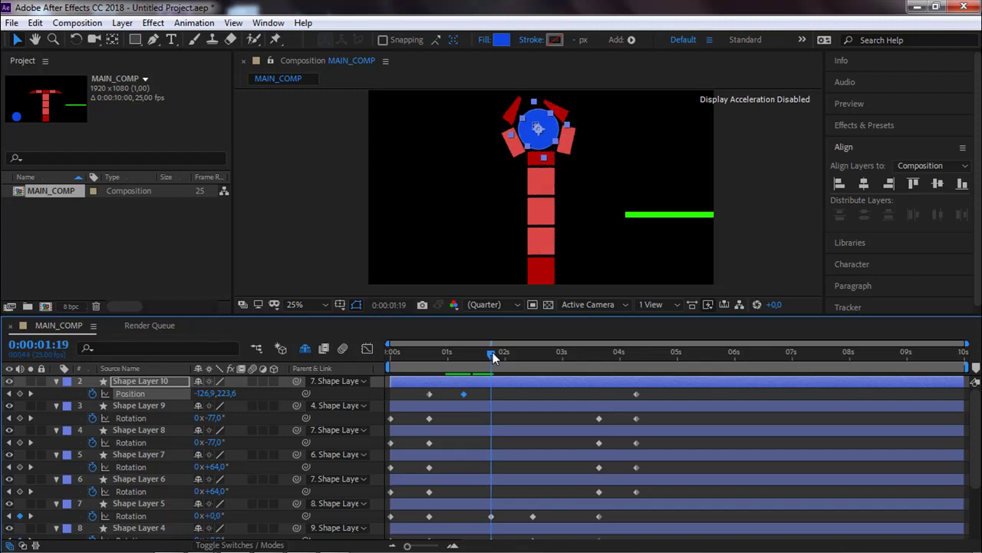
scroll(546, 162, up, 1)
drag(555, 164, 526, 207)
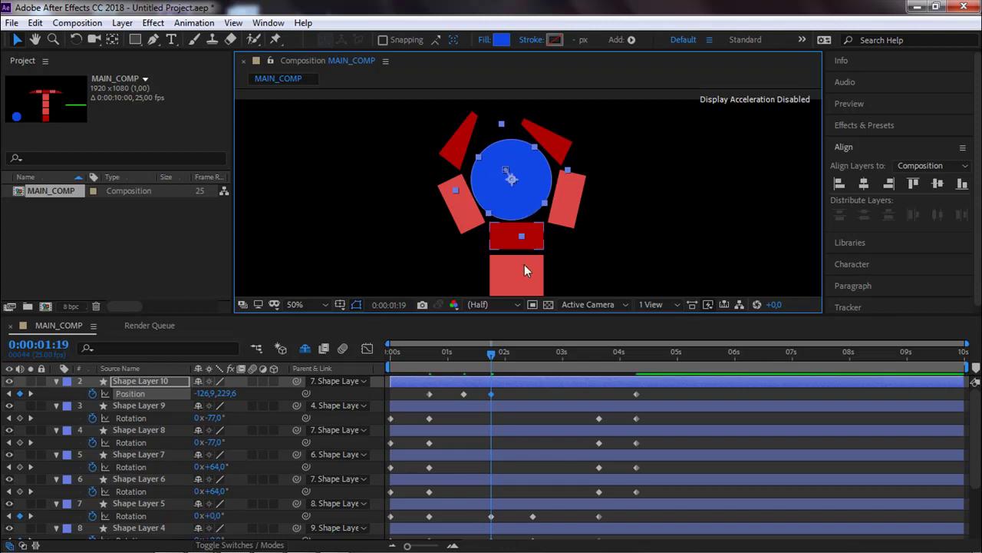
Step: Copy the blue ball's position keyframe from 0:00:01:19 to 0:00:02:12
drag(588, 204, 573, 169)
drag(496, 355, 533, 351)
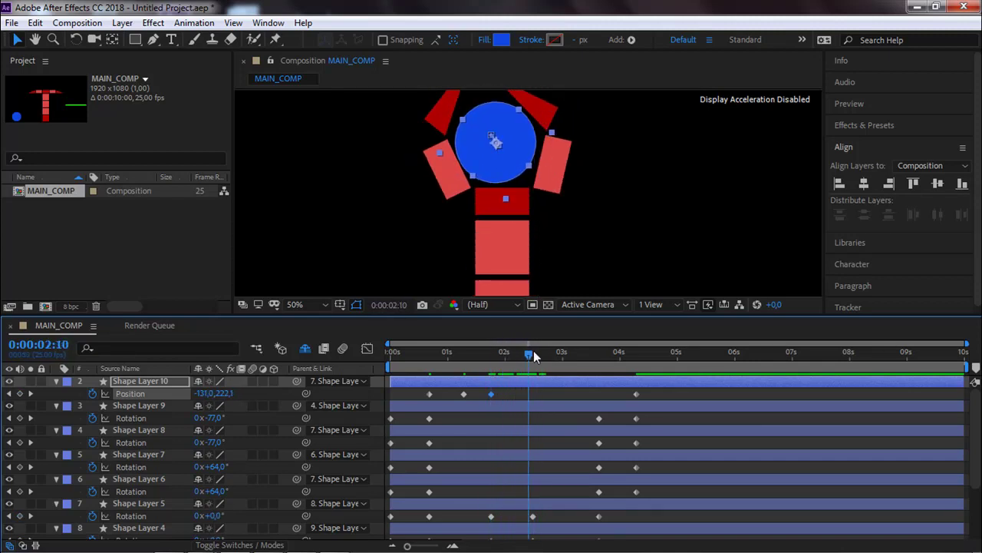
key(k)
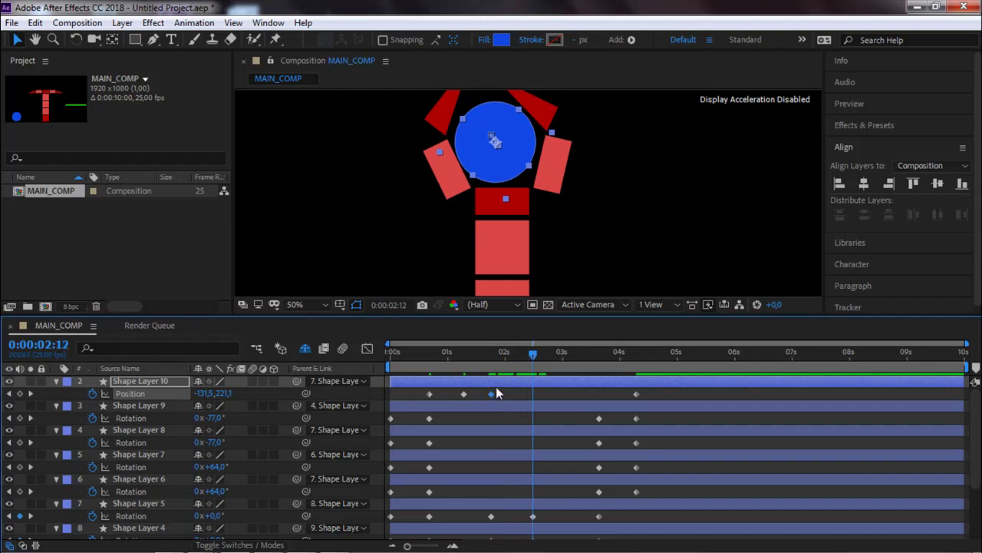
key(ctrl+c)
key(ctrl+v)
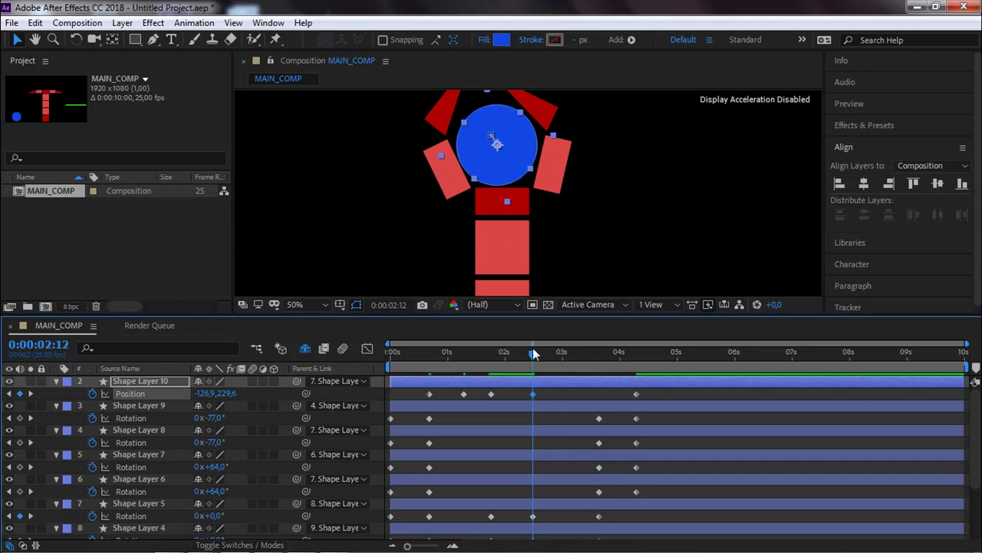
Step: At 0:00:03:09, move the blue ball slightly deeper into the claw, to position about -121.2, 230.3
drag(515, 354, 571, 354)
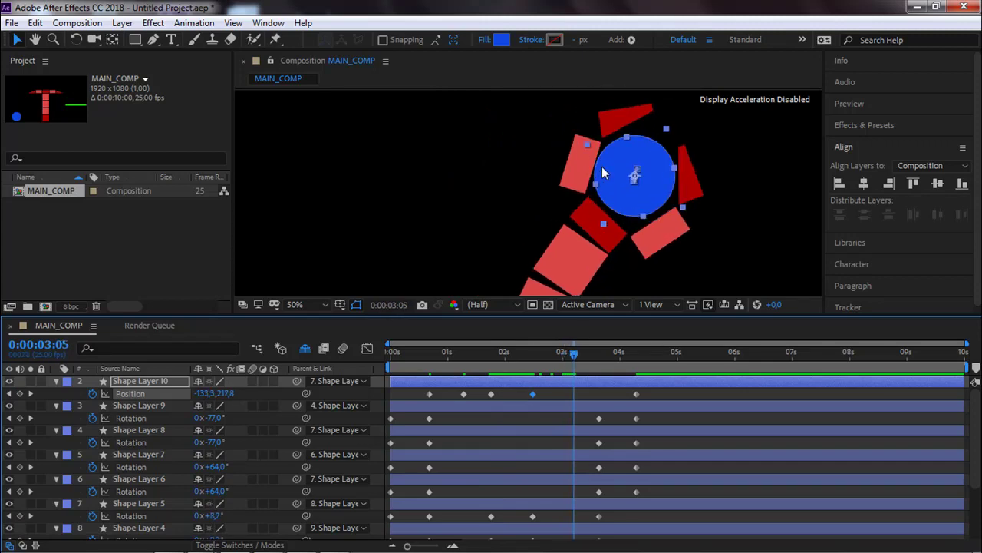
drag(573, 359, 583, 364)
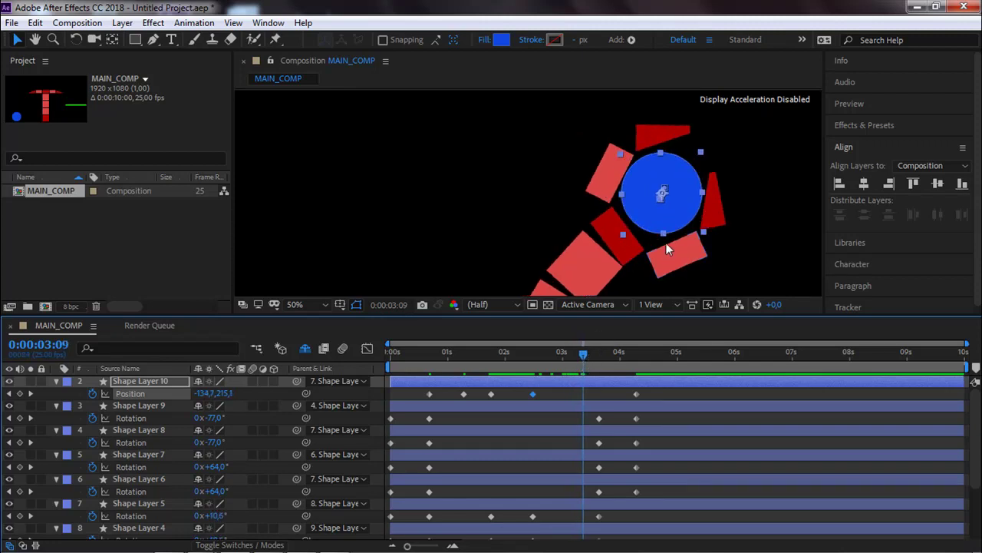
drag(659, 213, 657, 222)
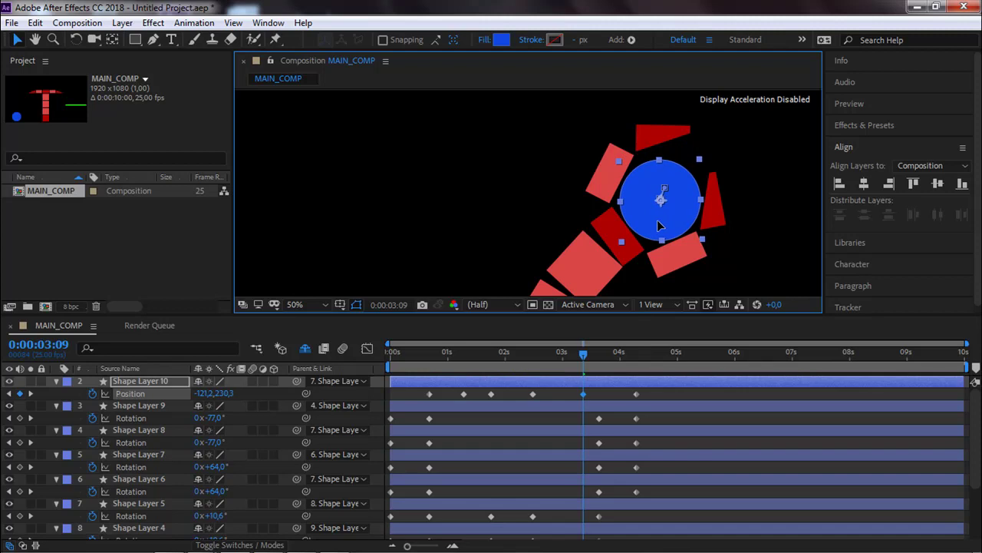
Step: With the playhead at 0:00:03:16, shift the blue ball slightly toward the claw's base, to position about -119.5, 233.4
drag(578, 355, 602, 362)
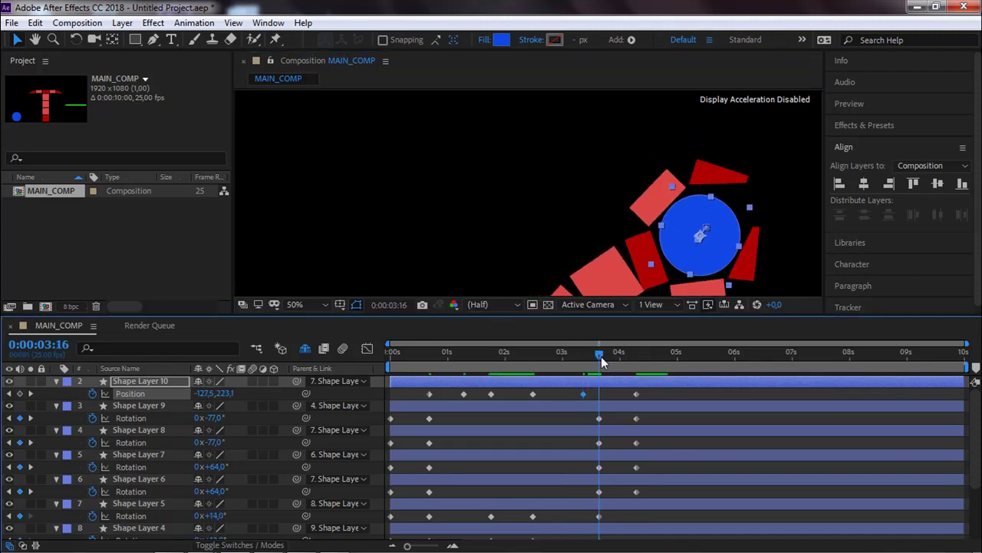
drag(640, 244, 608, 205)
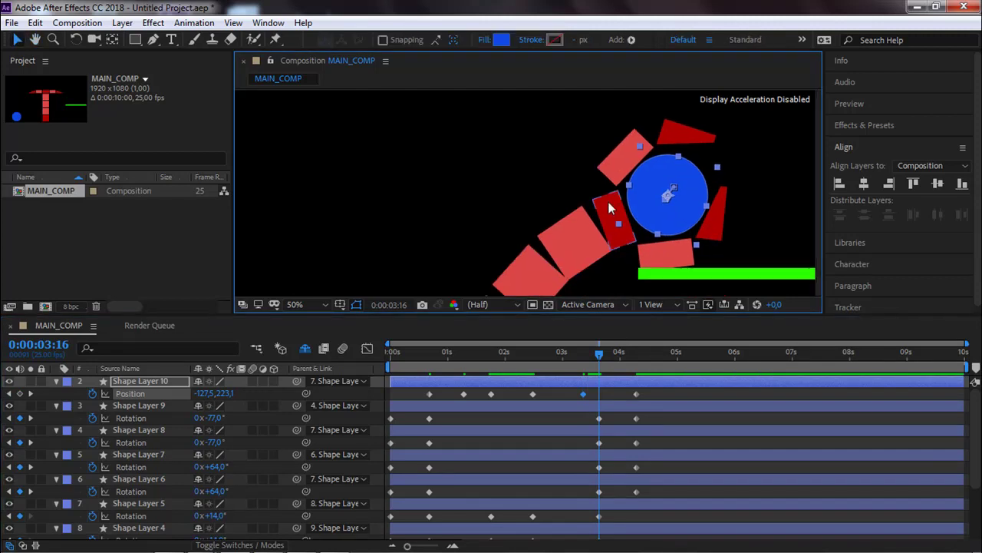
key(k)
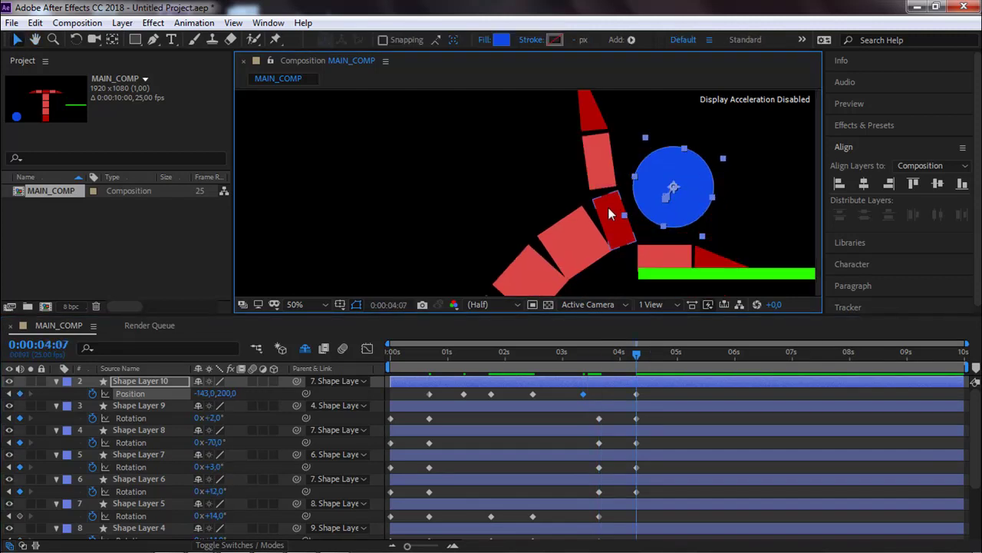
key(j)
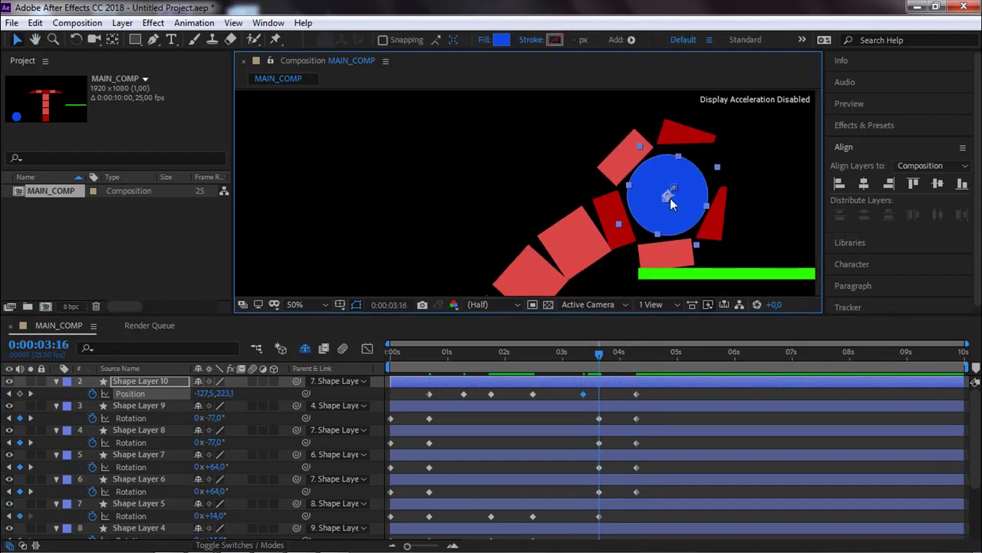
drag(661, 204, 659, 212)
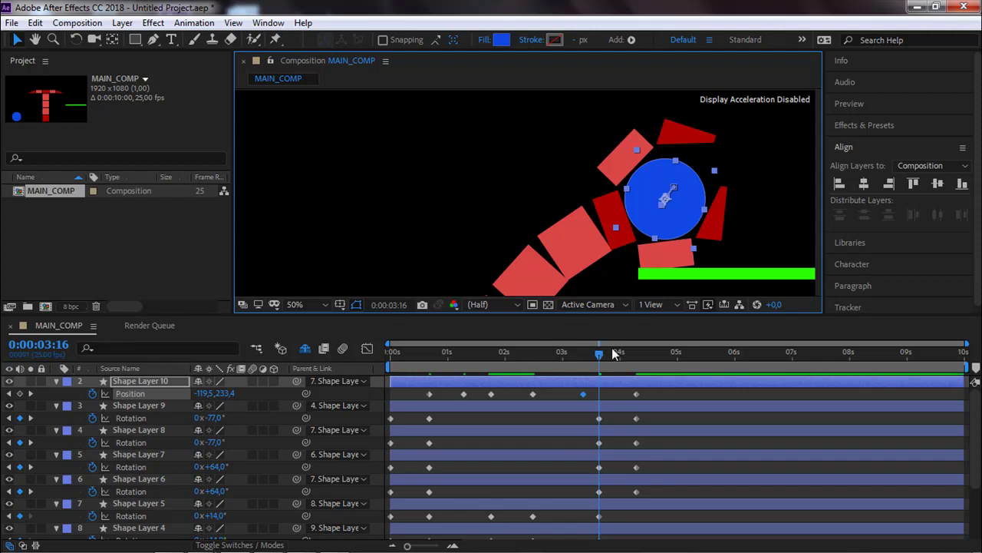
Step: Delete the blue ball's position keyframe at 0:00:04:07
drag(601, 354, 633, 355)
click(637, 393)
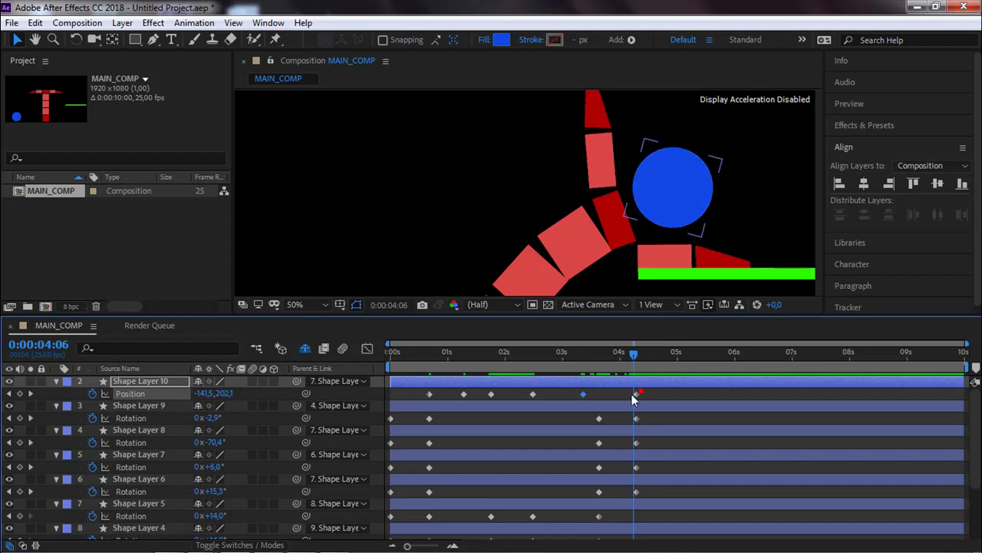
key(Delete)
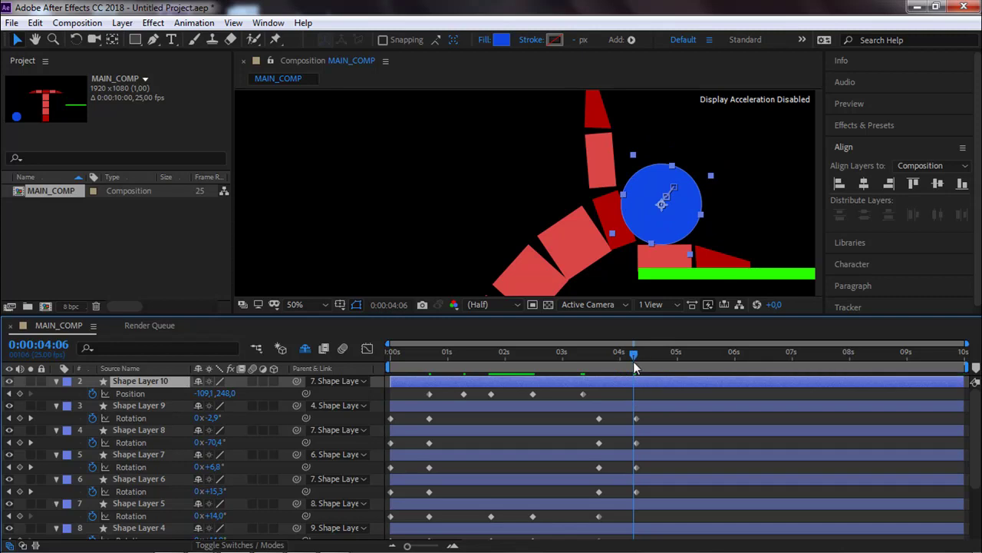
Step: Check how the blue ball sits in the claw at 0:00:04:07, at 0:00:03:16 and frame by frame back to 0:00:03:09
click(636, 361)
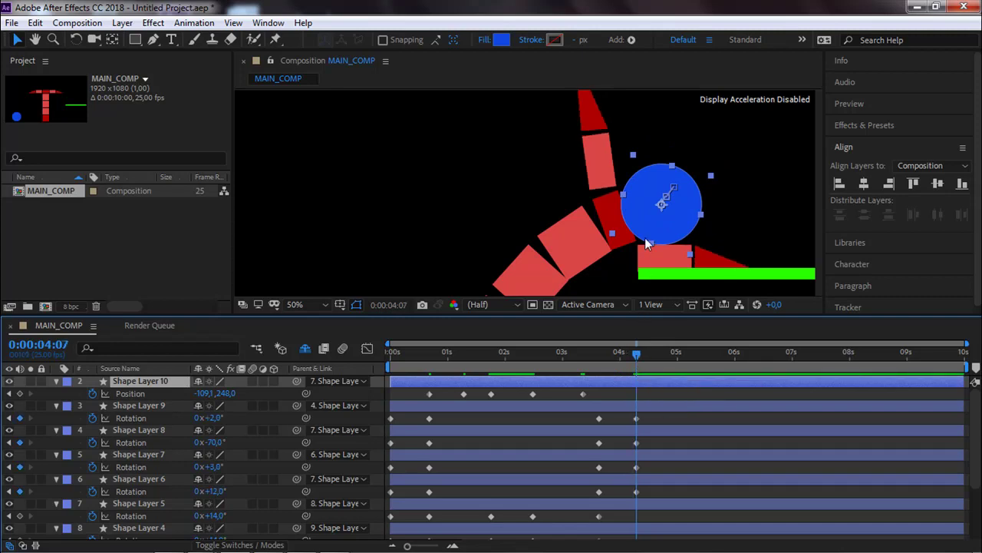
click(613, 361)
key(Page_Up)
key(Page_Up)
key(Page_Up)
key(Page_Up)
key(Page_Up)
key(Page_Up)
key(Page_Up)
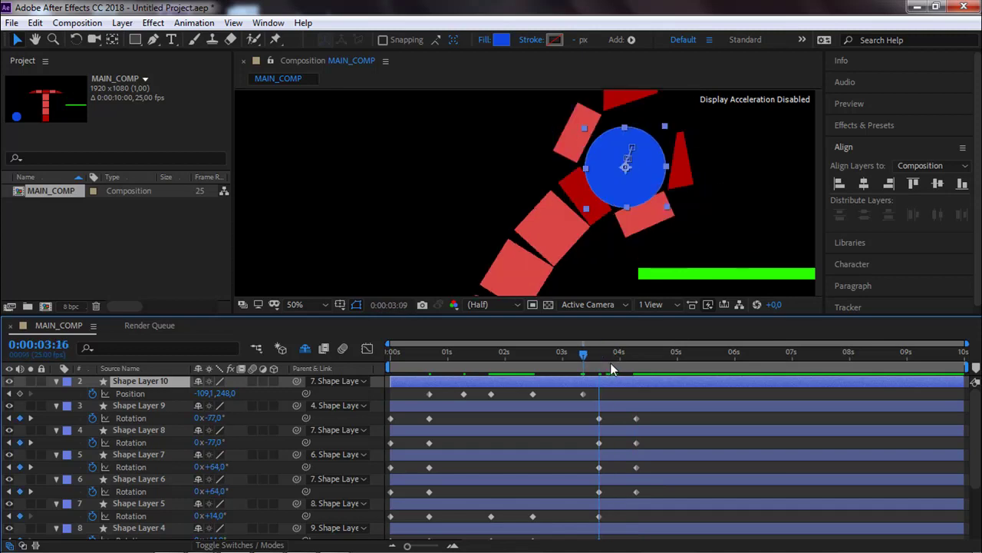
Step: At 0:00:03:16, move the blue ball back deeper into the claw, to position about -120.8, 233.1
key(h)
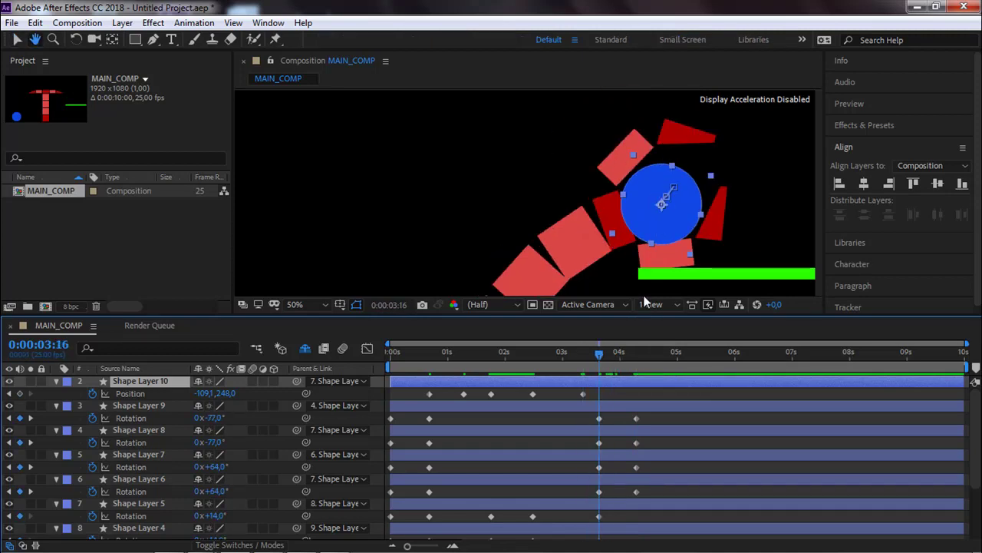
click(656, 232)
drag(656, 233, 661, 232)
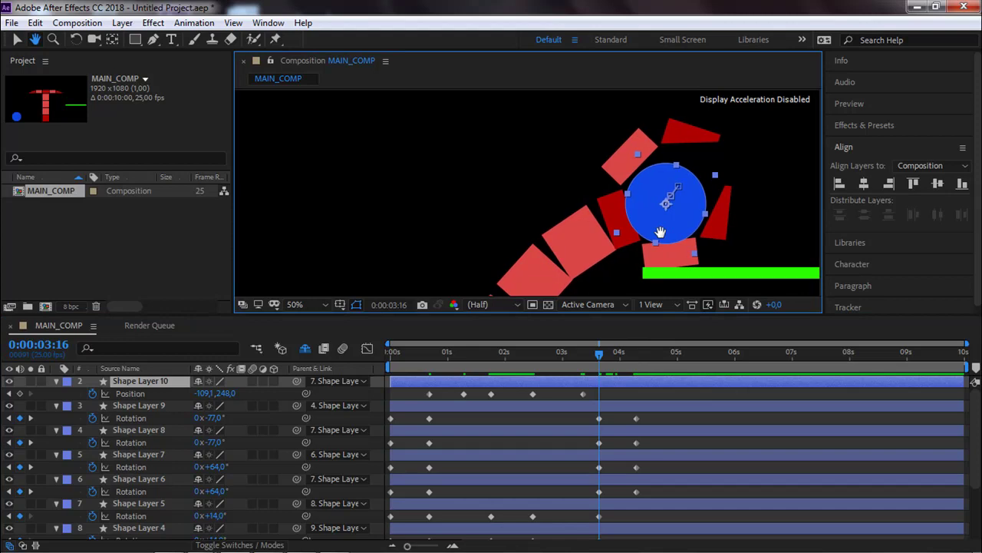
click(17, 40)
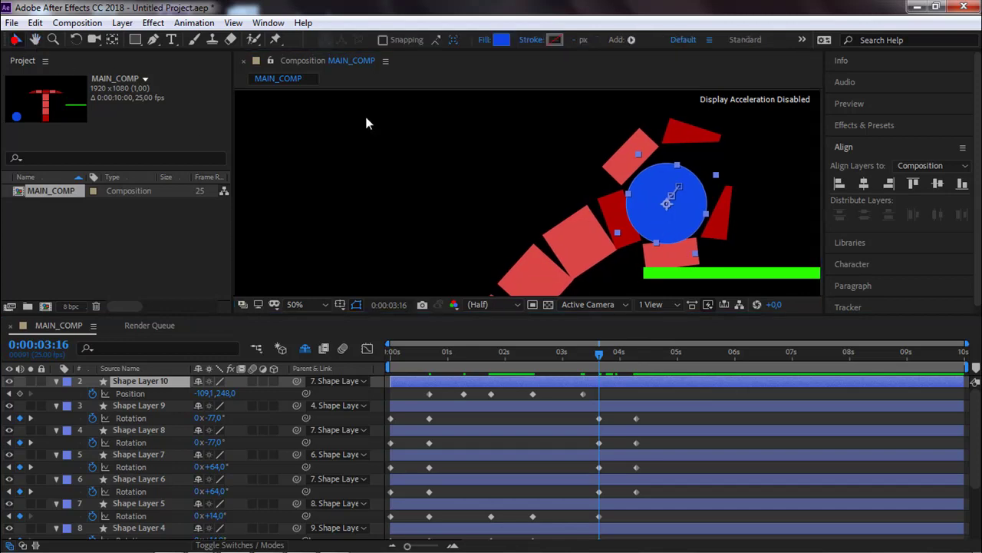
drag(664, 230, 666, 224)
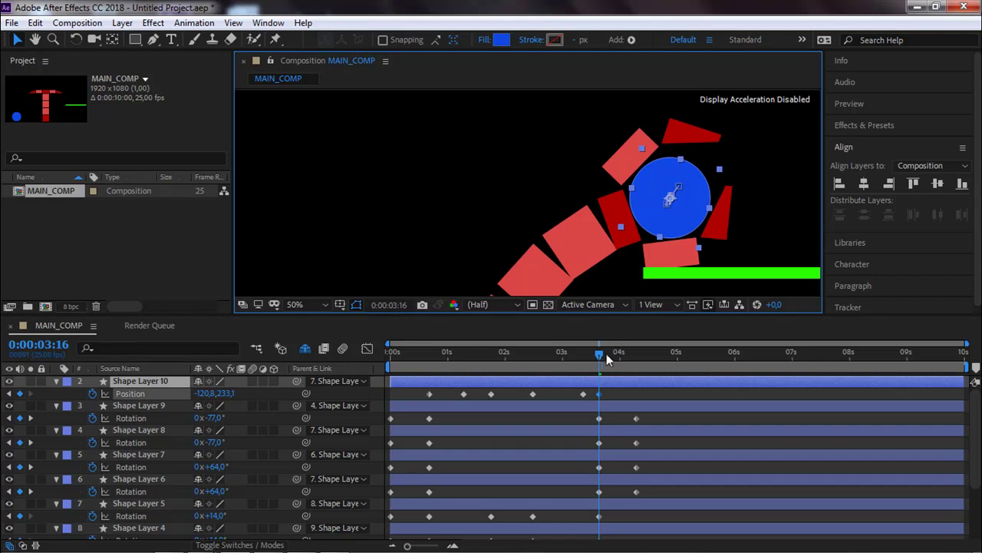
Step: At 0:00:03:09, nudge the blue ball so it sits centred in the claw, at position about -118.3, 233.6
mouse_move(597, 357)
mouse_down()
mouse_move(572, 363)
mouse_move(585, 355)
mouse_up()
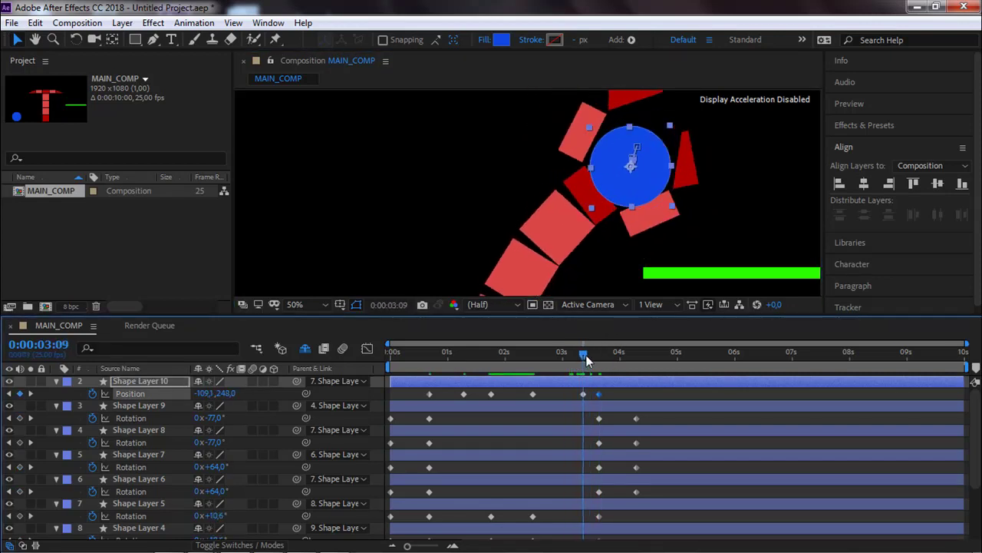
scroll(629, 230, down, 2)
drag(580, 353, 531, 364)
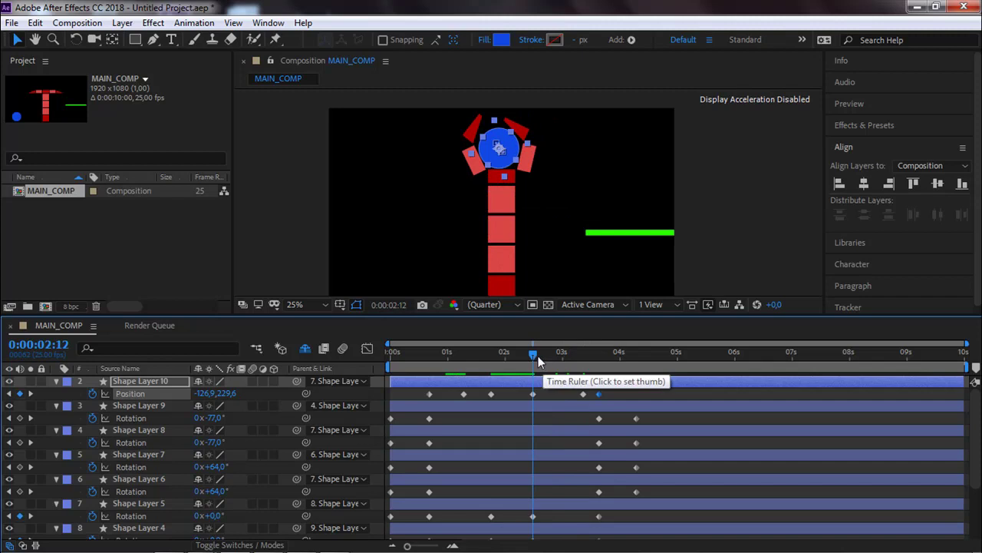
key(space)
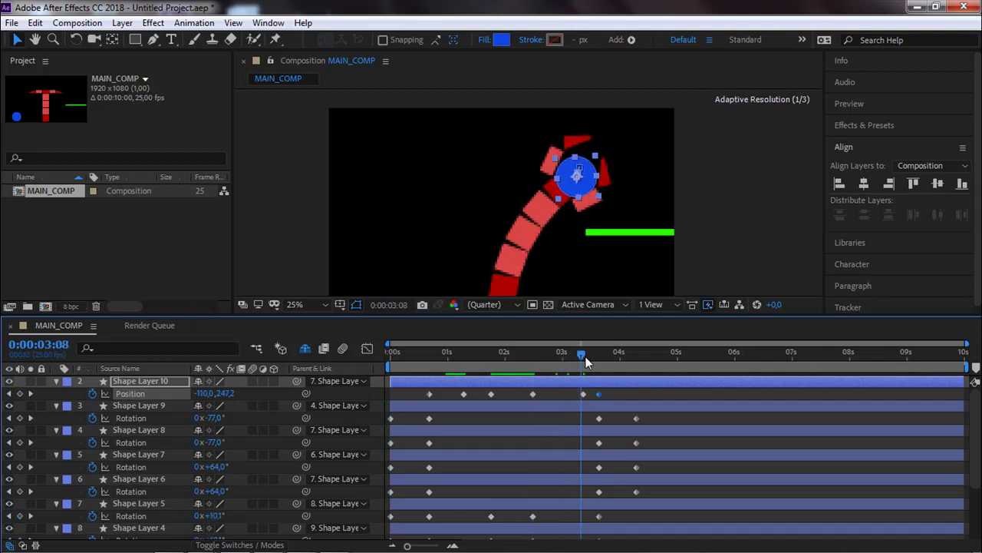
scroll(577, 192, up, 2)
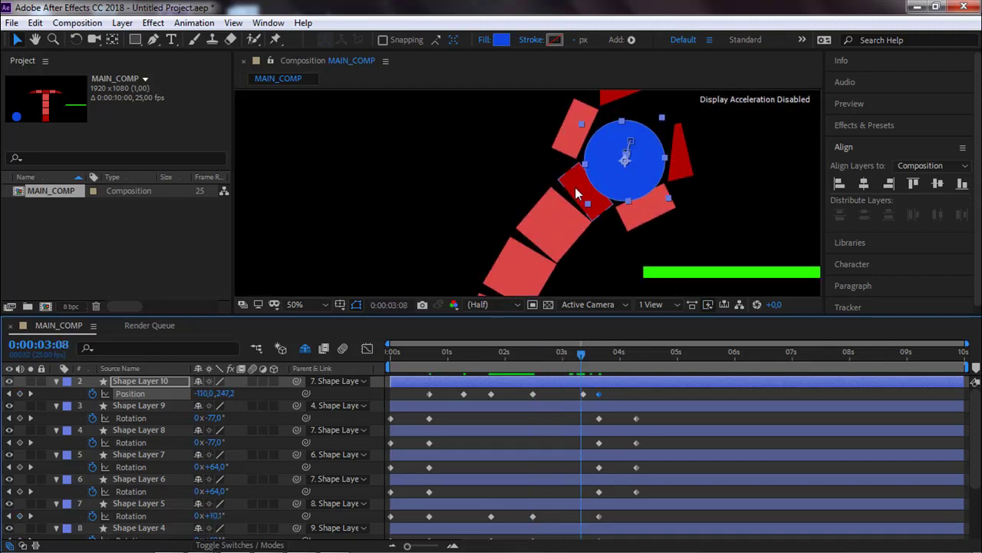
key(space)
drag(593, 160, 539, 209)
key(v)
key(shift+Right)
key(shift+Up)
key(shift+Up)
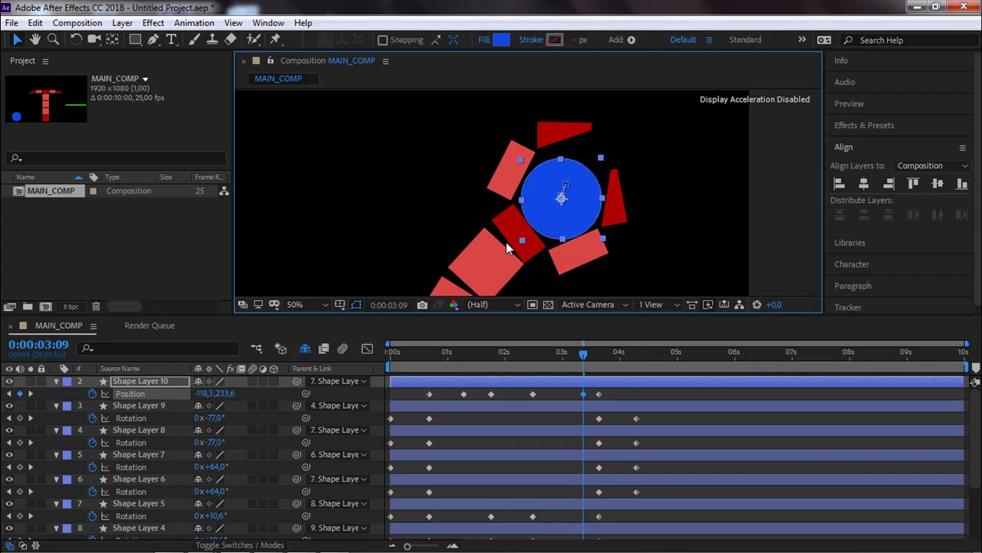
key(comma)
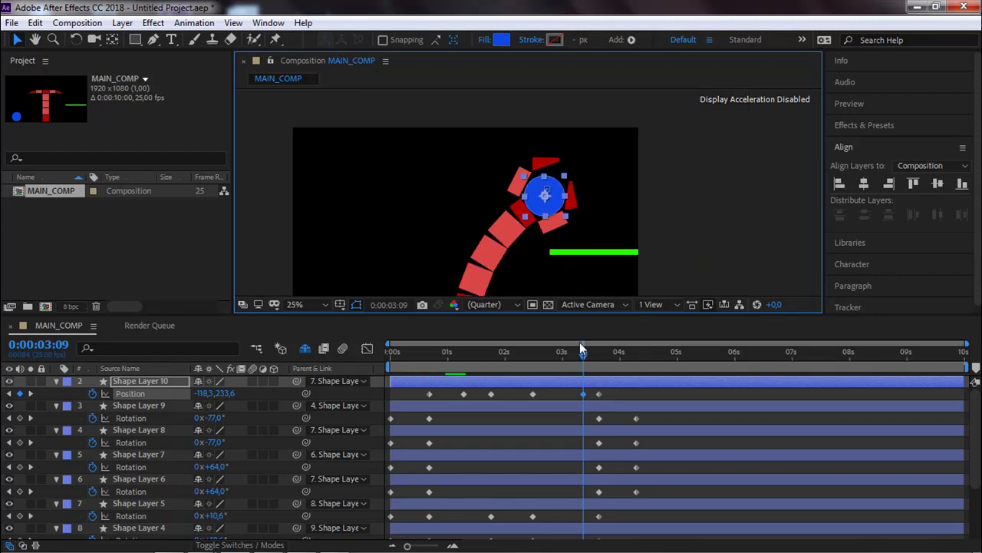
Step: Split the blue ball's layer at 0:00:03:16 and set the parent of the new second part to None
mouse_move(586, 351)
mouse_down()
mouse_move(637, 353)
mouse_move(599, 347)
mouse_up()
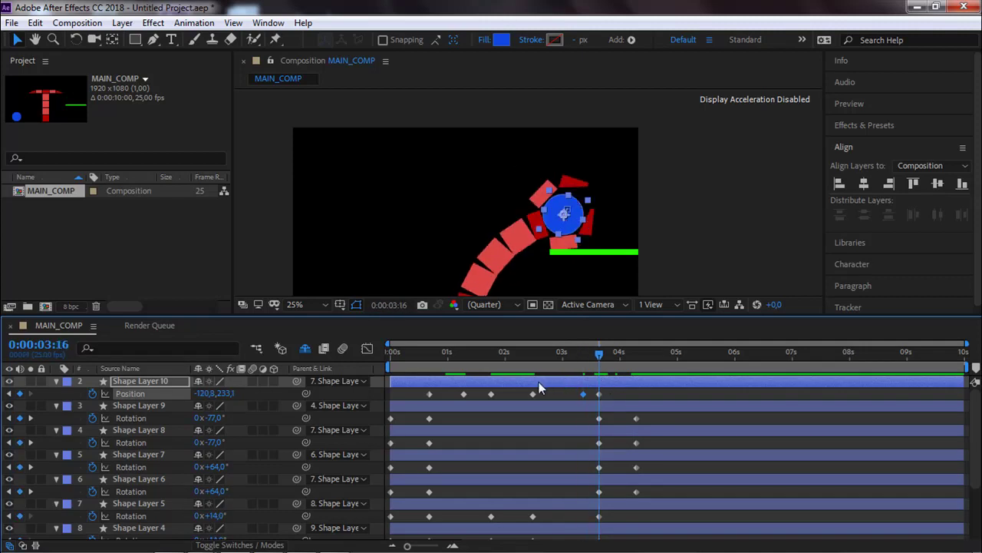
click(35, 22)
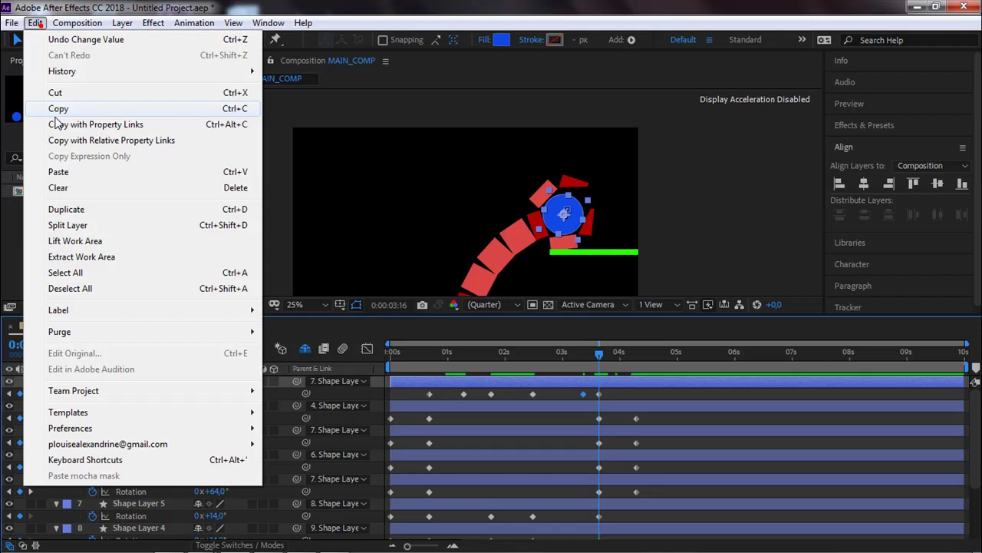
click(68, 221)
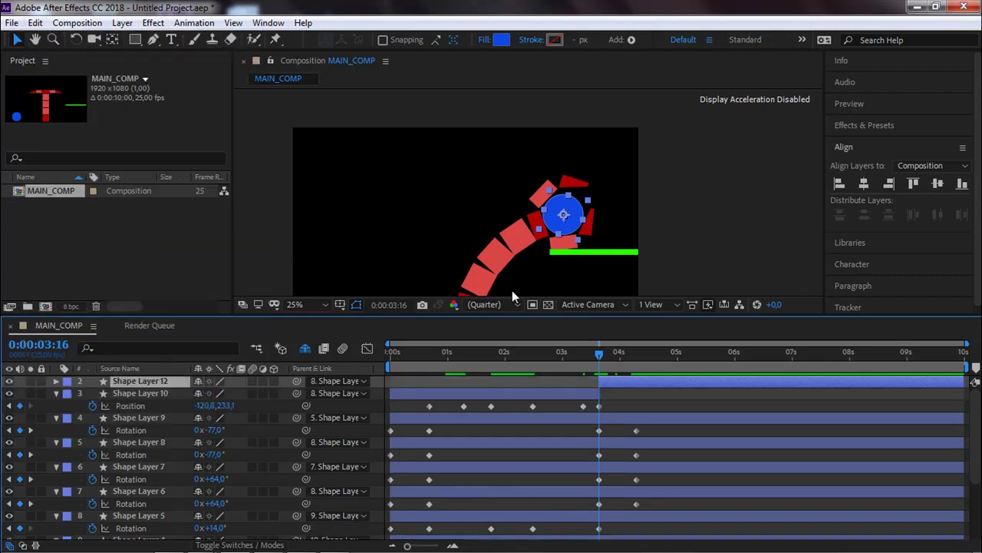
click(340, 380)
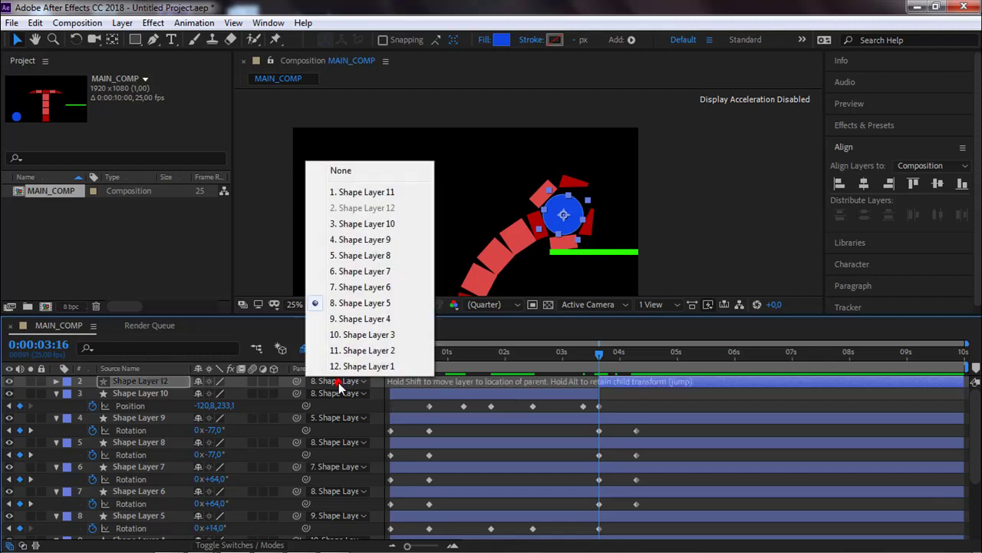
click(372, 172)
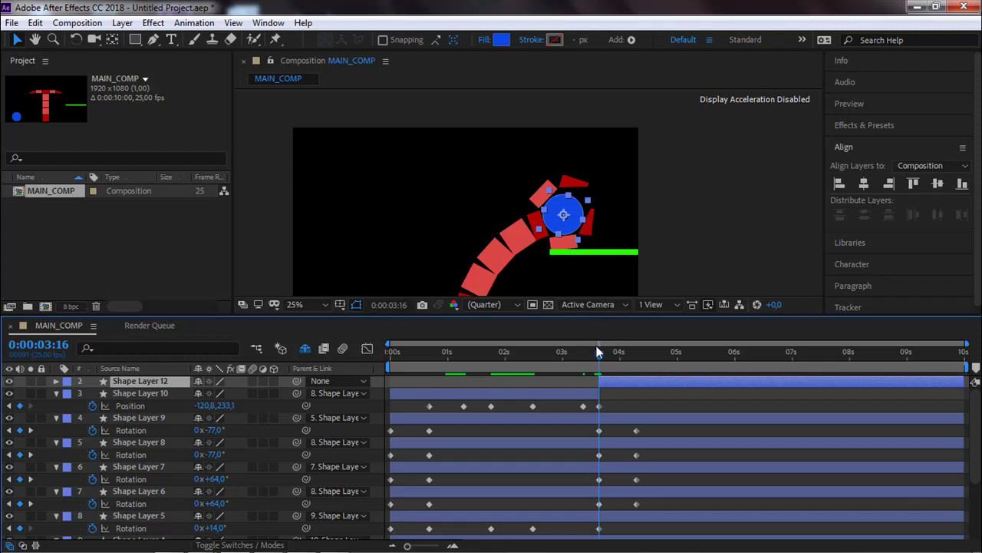
Step: Delete the unparented ball layer's position keyframes before 0:00:03:16 and, at 0:00:04:07, place the ball on the platform at about 1762.2, 559
key(p)
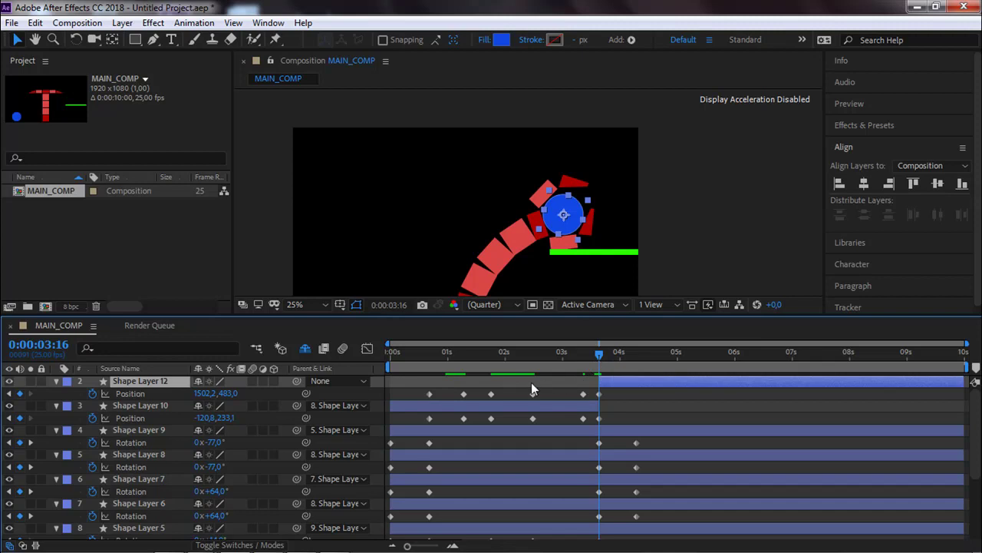
drag(424, 395, 599, 391)
key(Delete)
drag(605, 354, 636, 363)
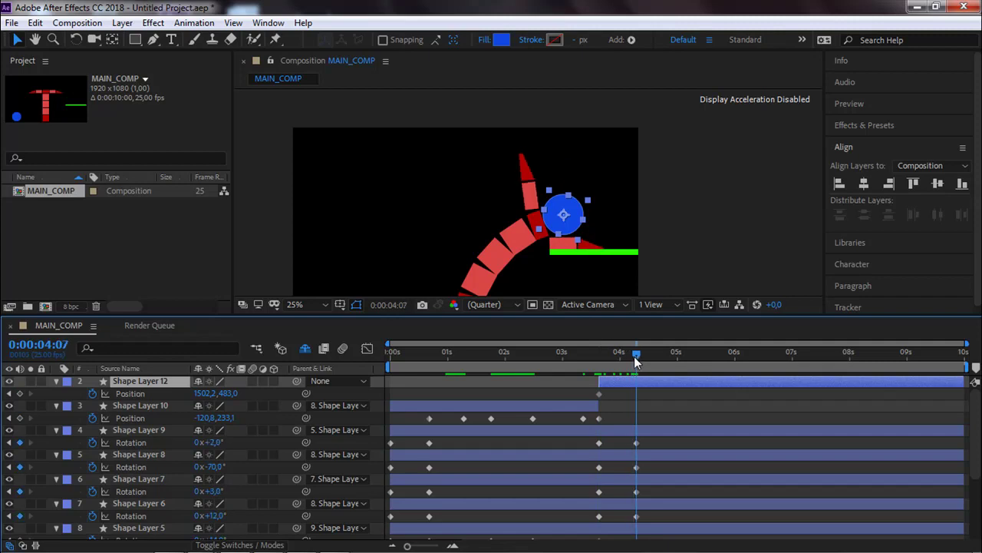
drag(569, 215, 617, 227)
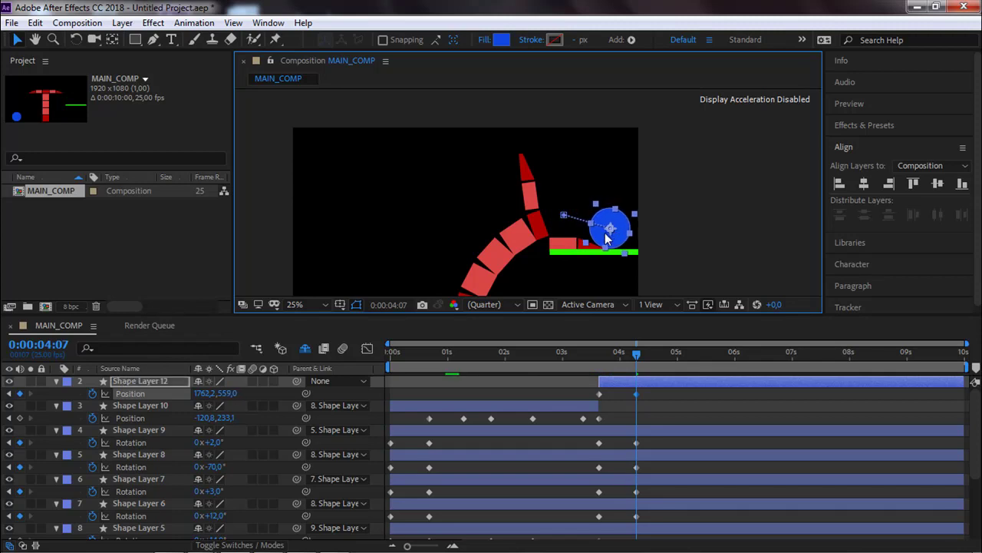
Step: Raise the released ball above the opening claw, to about 1592.2, 479 at 0:00:03:24 and about 1677.2, 497 at 0:00:04:03
scroll(605, 233, up, 2)
drag(641, 361, 621, 359)
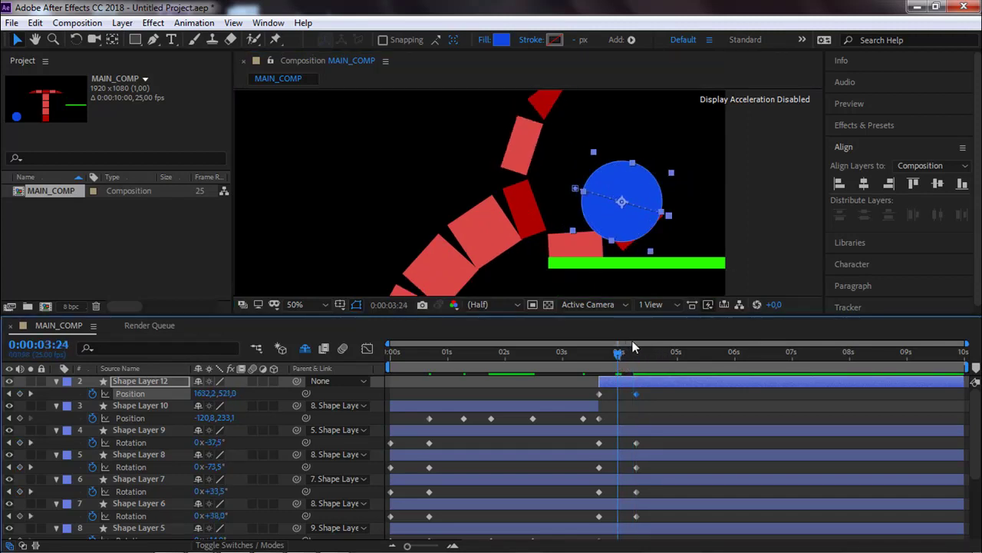
mouse_move(624, 212)
mouse_down()
mouse_move(591, 198)
mouse_move(608, 205)
mouse_up()
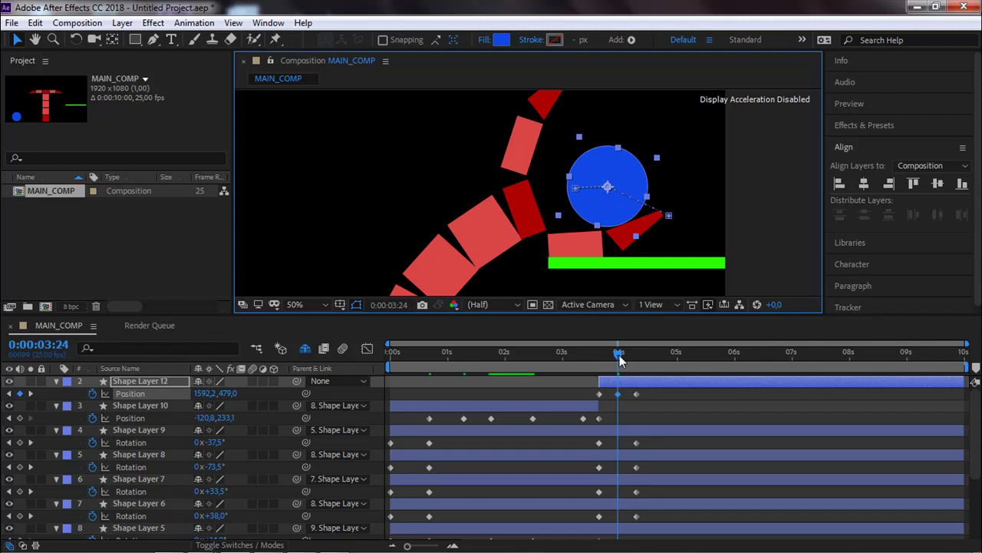
mouse_move(612, 355)
mouse_down()
mouse_move(621, 347)
mouse_move(600, 343)
mouse_move(628, 348)
mouse_up()
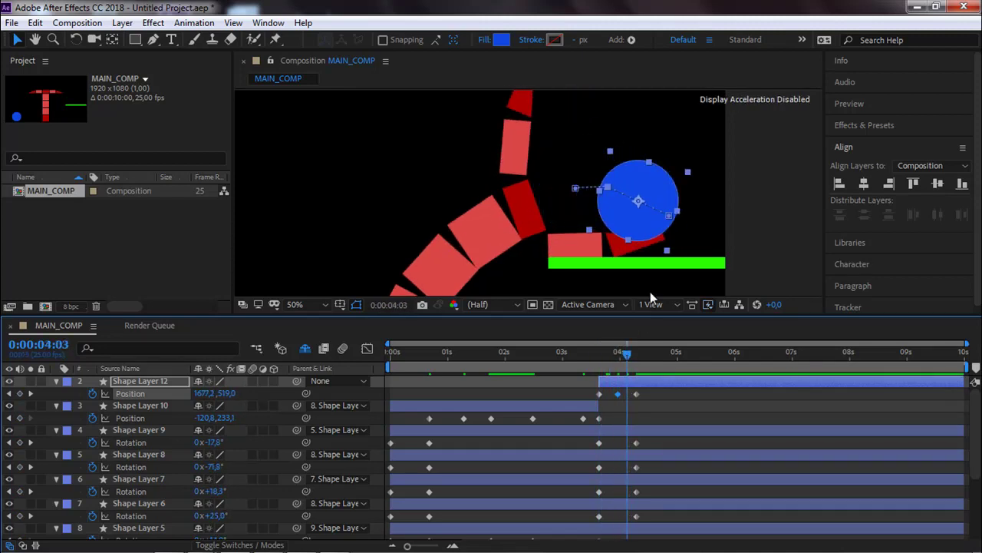
drag(647, 234, 647, 222)
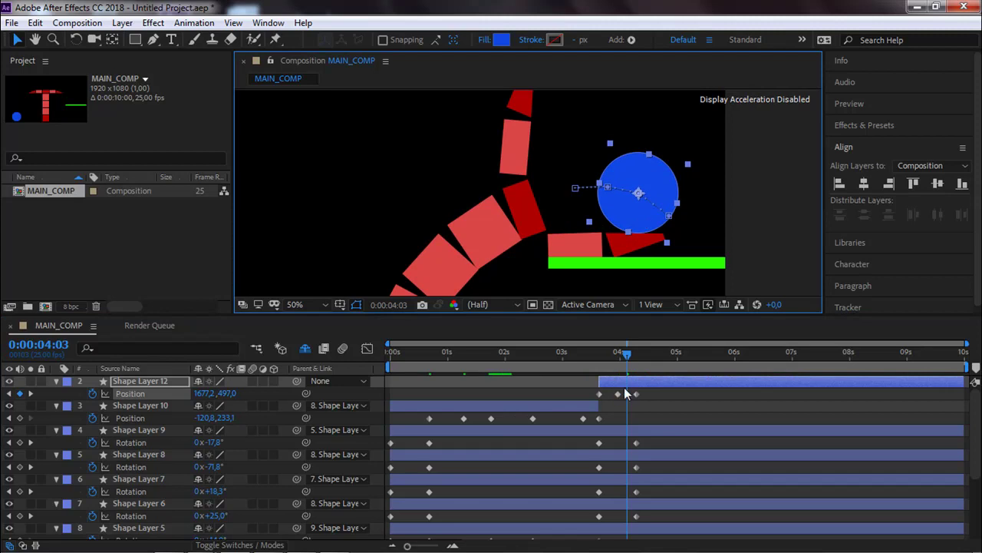
Step: Roll the ball off the frame along the platform, to about 1946.2, 561 at 0:00:04:16 and about 2200.2, 559 at 0:00:05:05
drag(634, 362, 658, 358)
drag(684, 240, 747, 245)
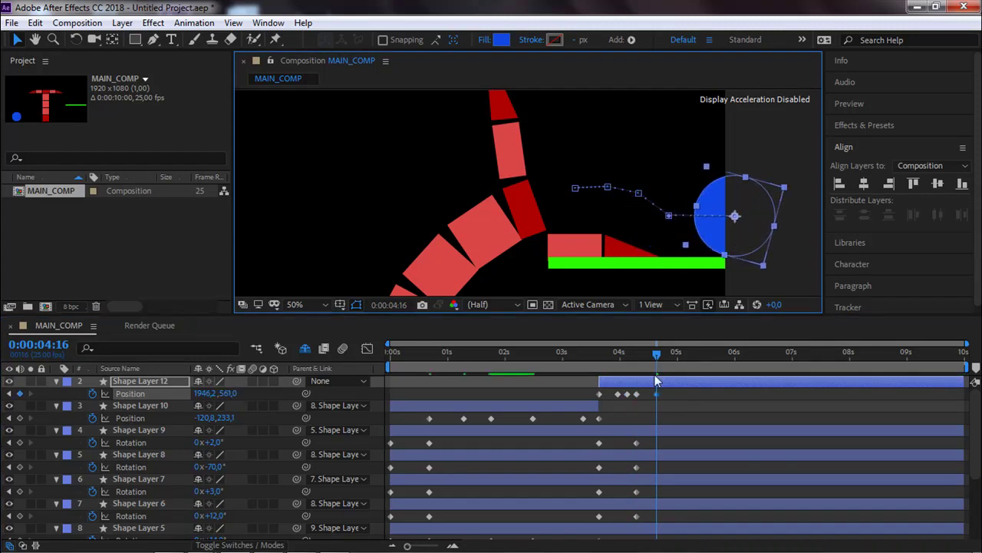
drag(672, 353, 689, 353)
drag(748, 238, 811, 236)
drag(715, 216, 613, 224)
click(679, 228)
drag(689, 230, 701, 234)
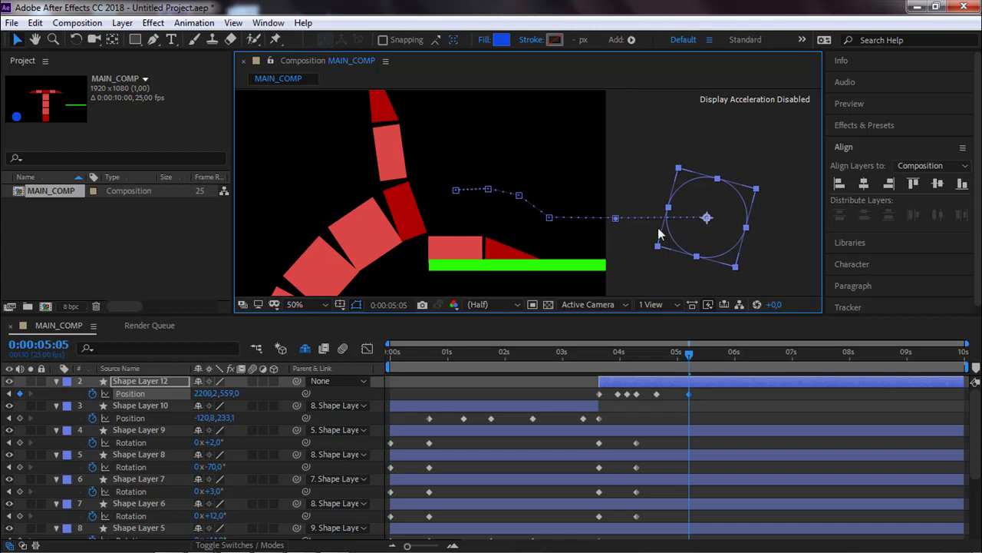
Step: Review the whole animation from the start to check the ball's grab, transport and release
drag(670, 365, 718, 354)
scroll(517, 266, down, 4)
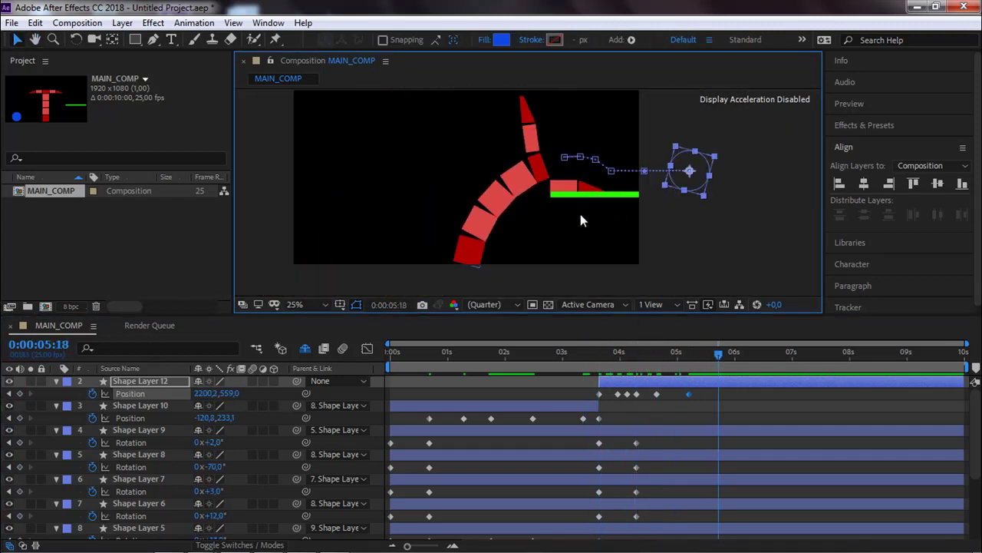
drag(509, 360, 422, 364)
key(Home)
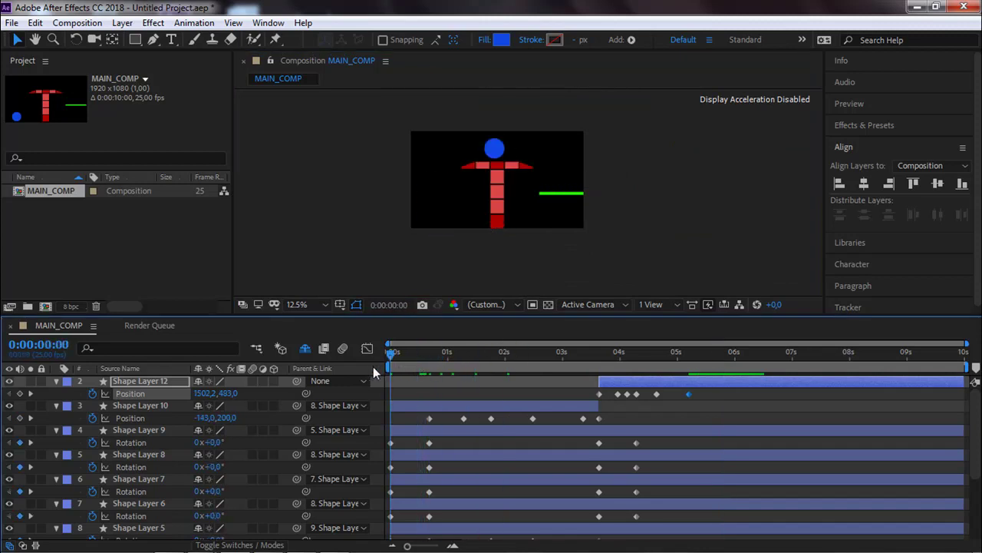
key(space)
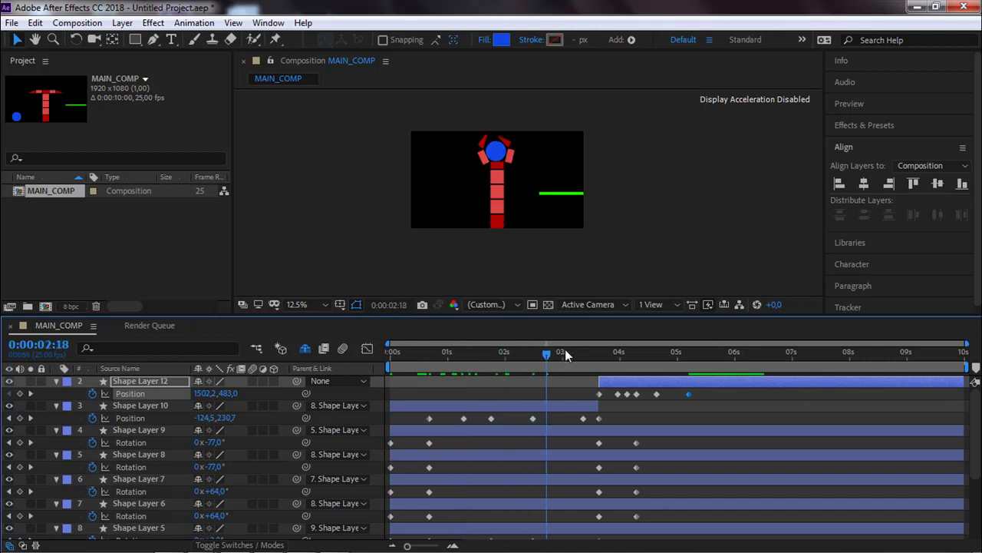
drag(613, 348, 372, 366)
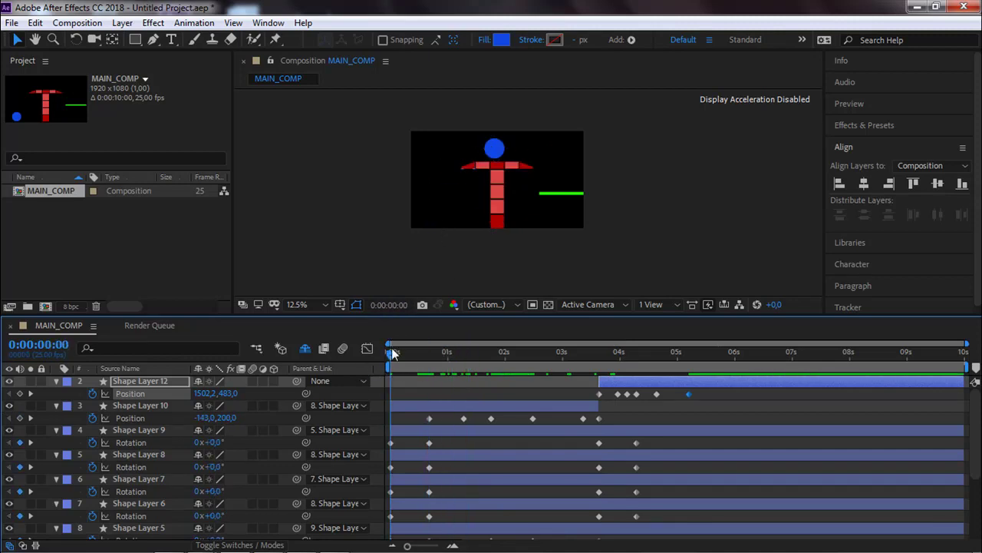
Step: Split the ball layer Shape Layer 10 at 0:00:00:17, where the claw grabs the ball
mouse_move(428, 354)
mouse_down()
mouse_move(435, 359)
mouse_move(429, 349)
mouse_up()
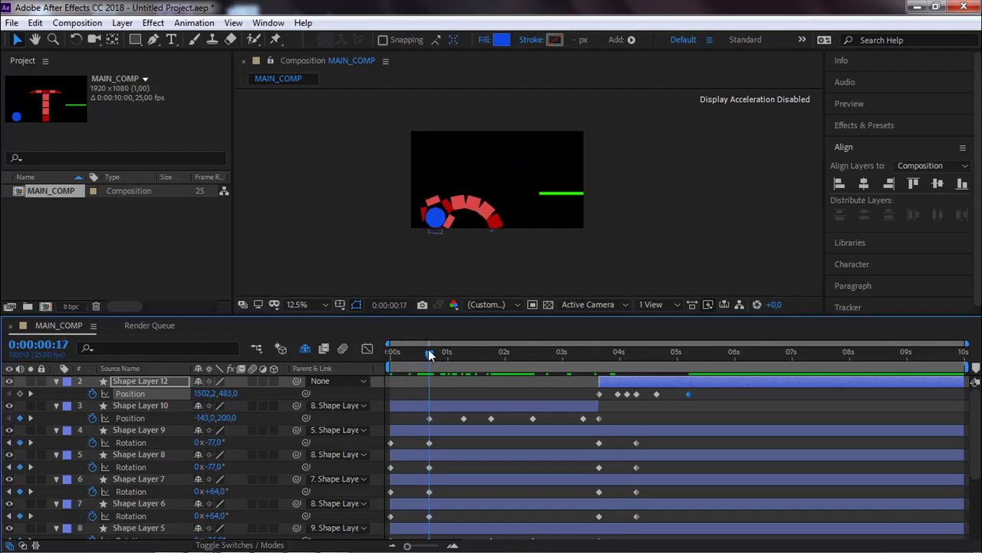
click(419, 405)
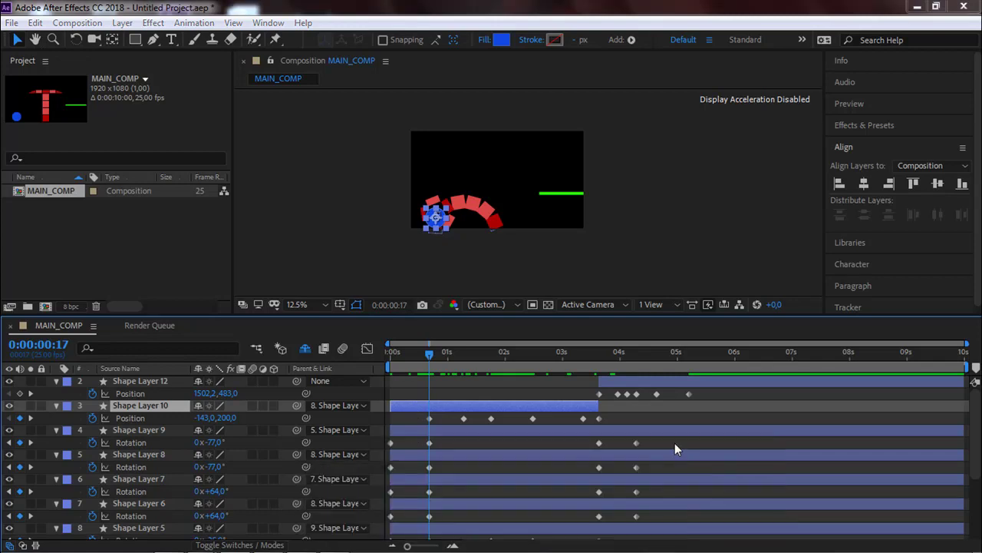
click(413, 406)
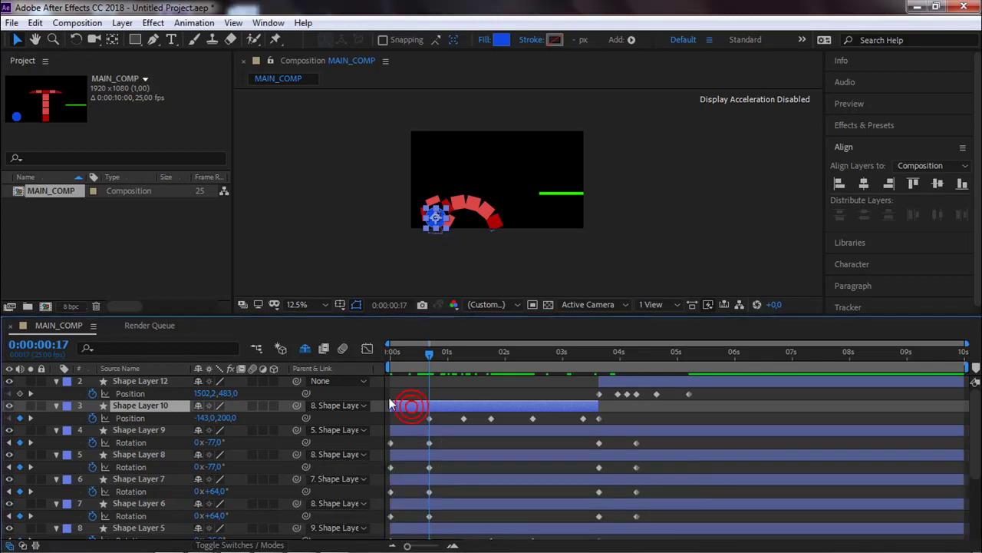
click(36, 23)
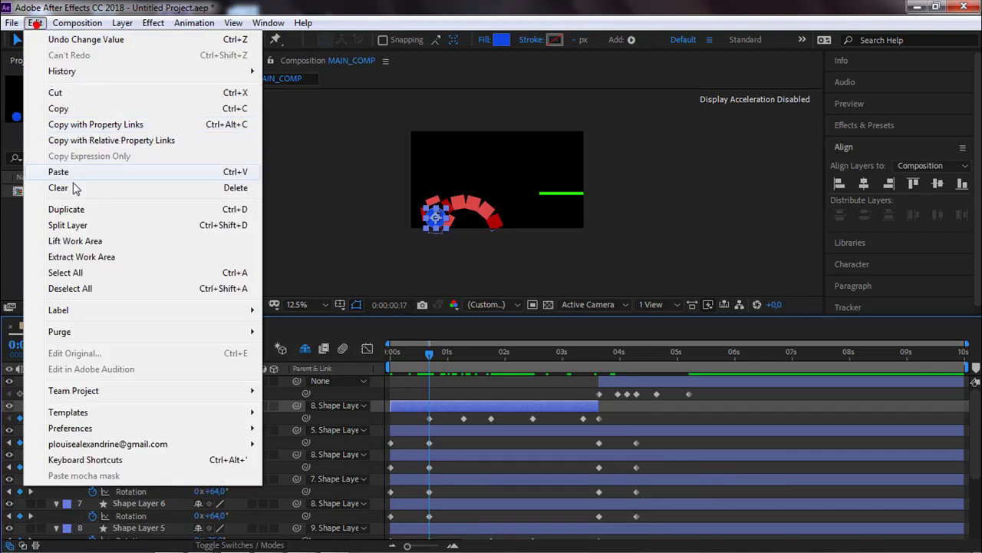
click(77, 225)
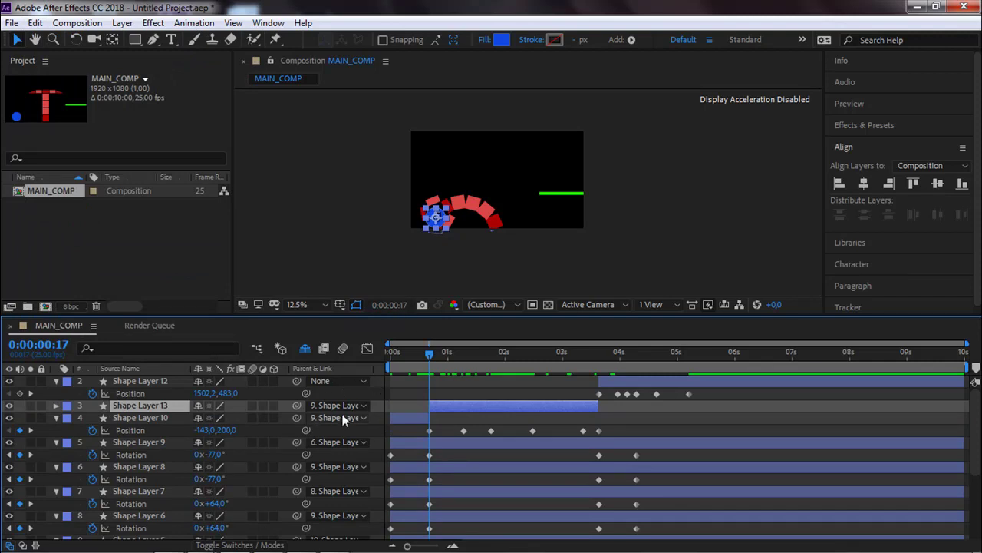
Step: Unparent the earlier ball segment, Shape Layer 10, by setting its parent to None
click(152, 419)
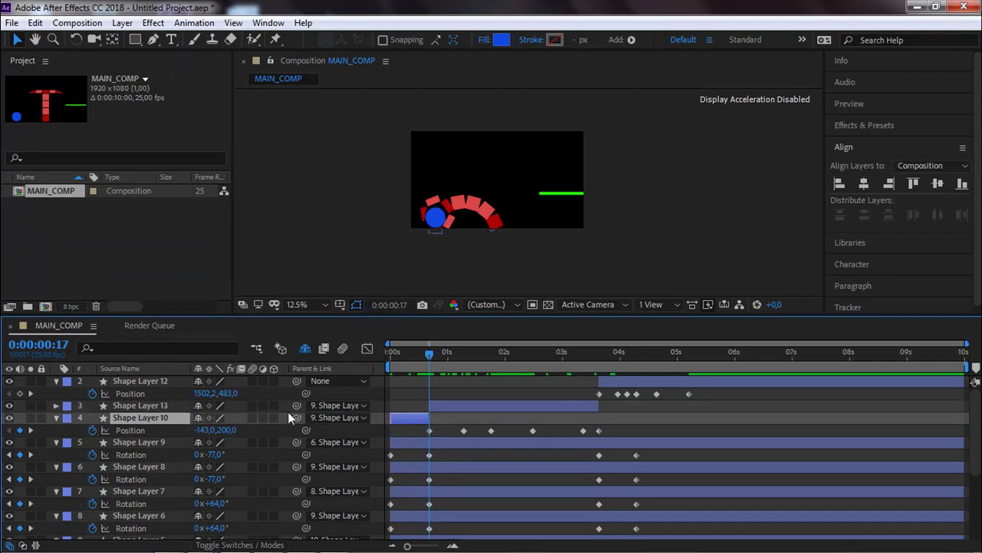
click(320, 417)
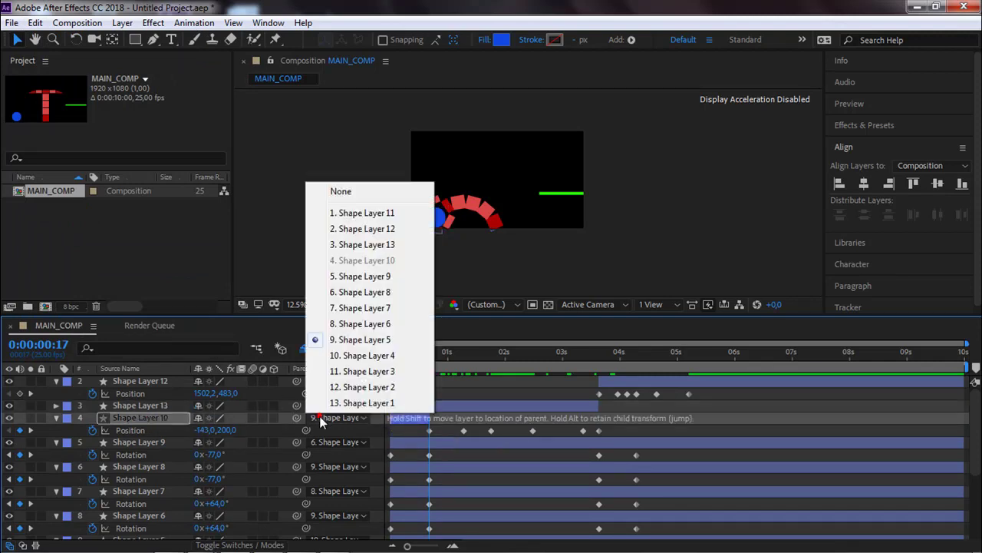
click(358, 191)
click(304, 211)
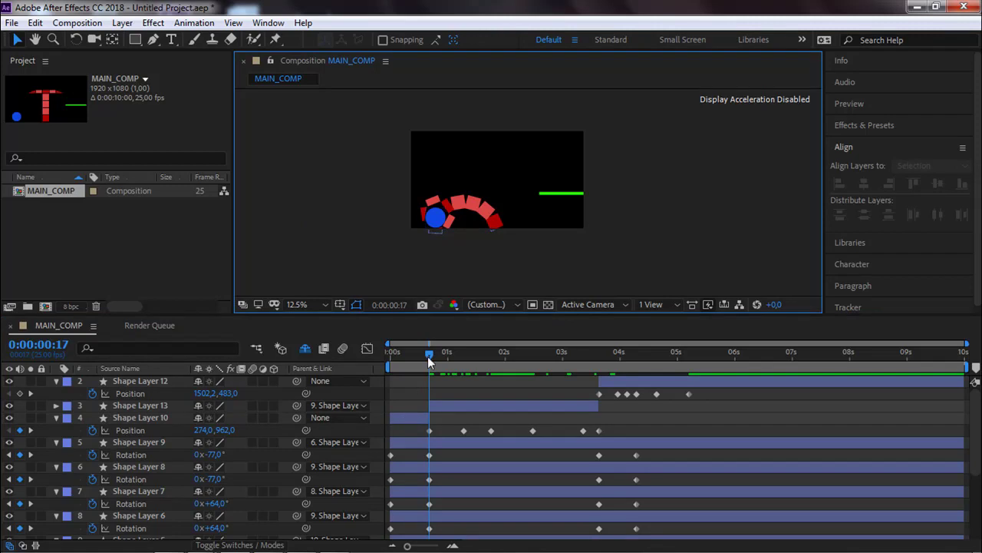
Step: At 0:00:00:00, keyframe Shape Layer 10's position with the ball off the frame's left side, at about -238, 962, and preview the animation
drag(414, 360, 350, 355)
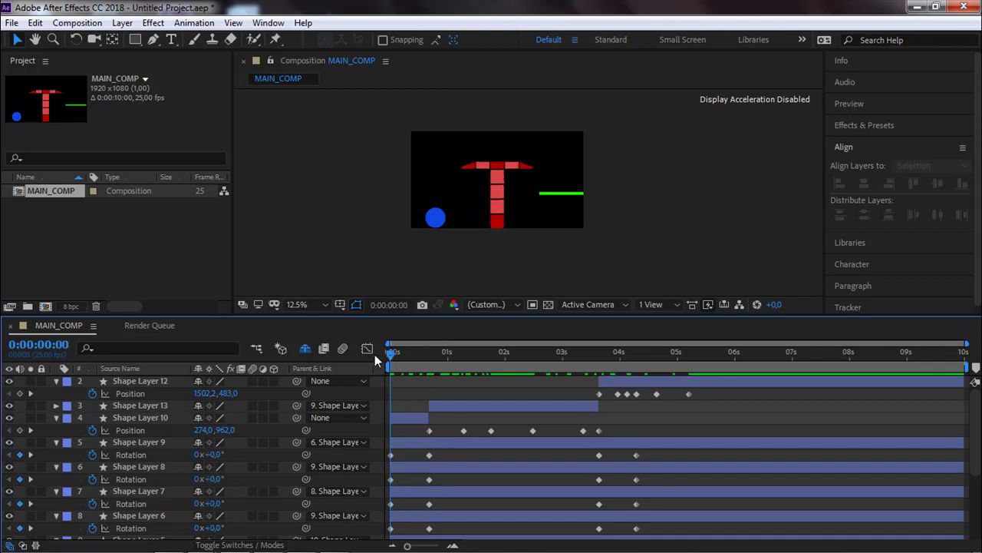
click(439, 222)
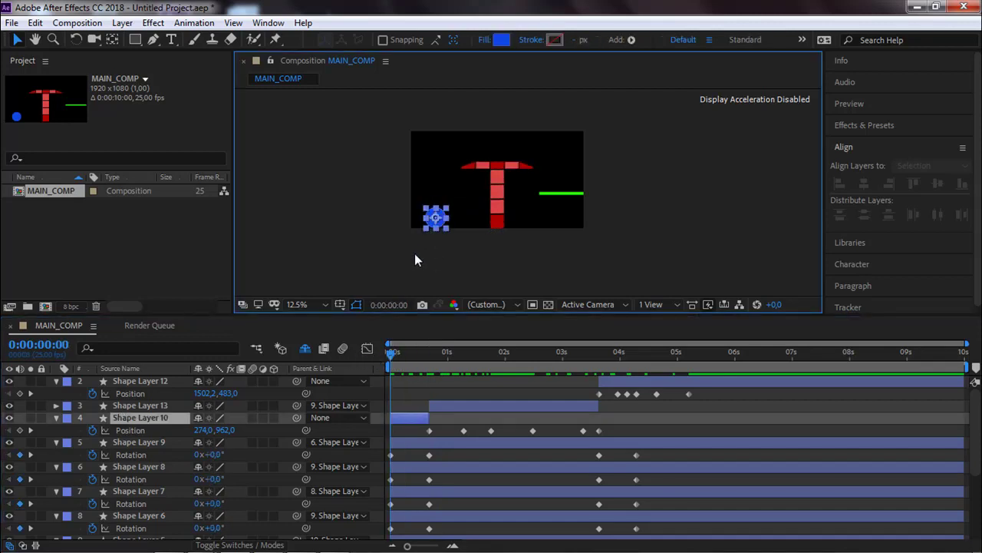
key(p)
key(p)
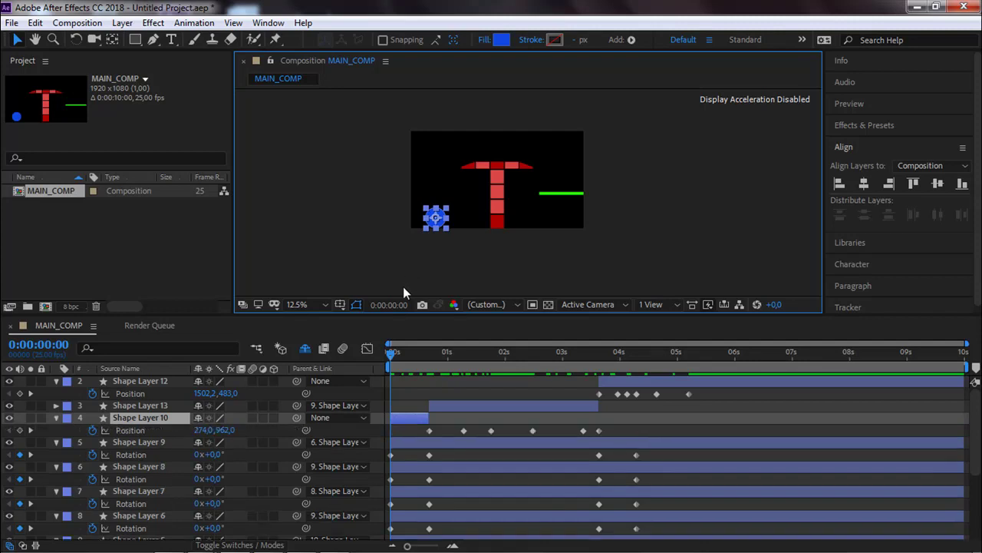
click(19, 430)
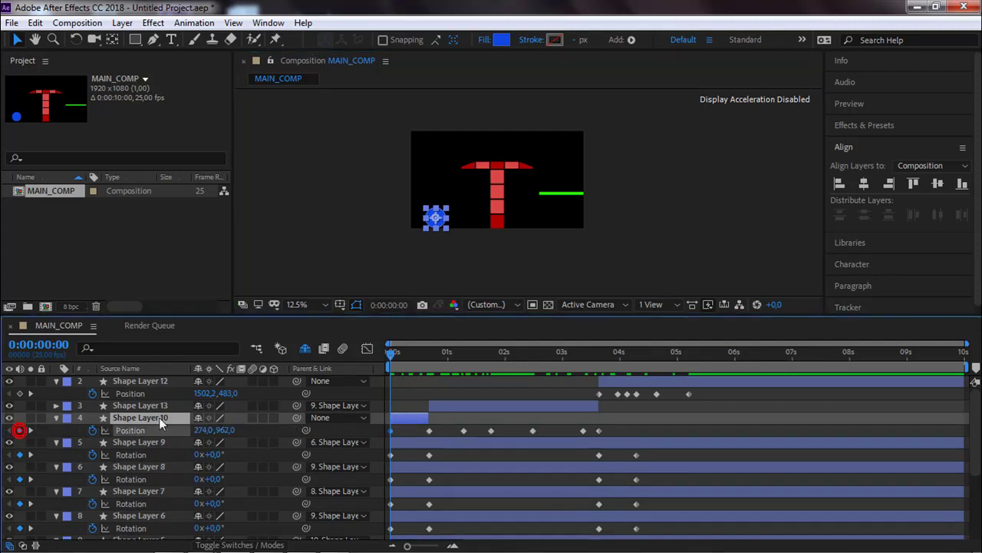
drag(441, 224, 395, 227)
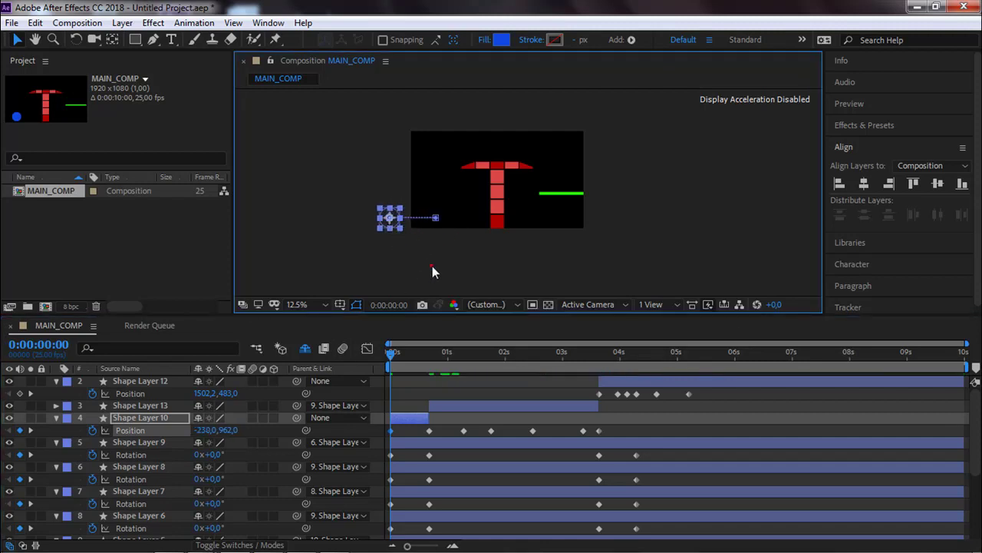
click(432, 265)
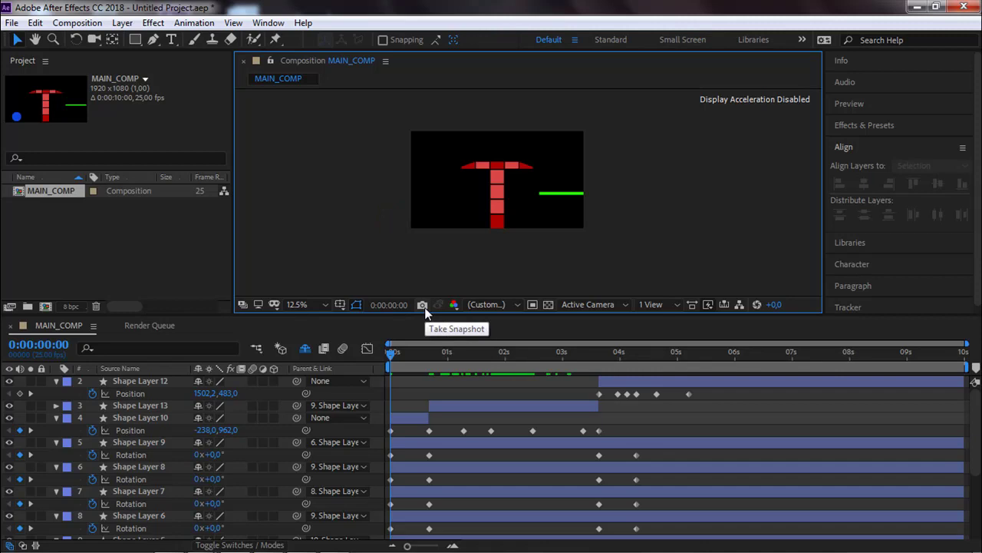
key(space)
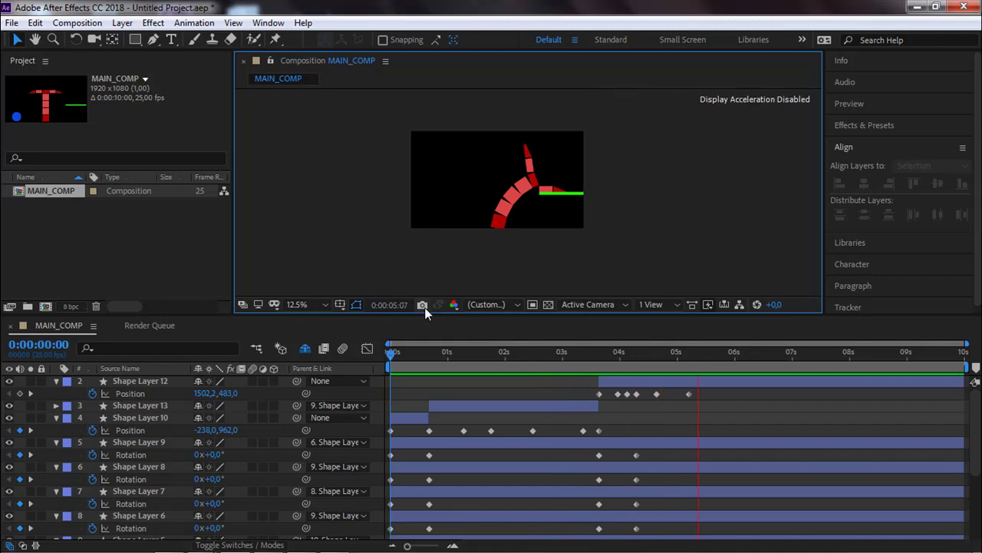
click(647, 263)
Step: End the work area at 0:00:05:05, trim the composition to the work area and preview it
click(396, 354)
drag(411, 359, 691, 345)
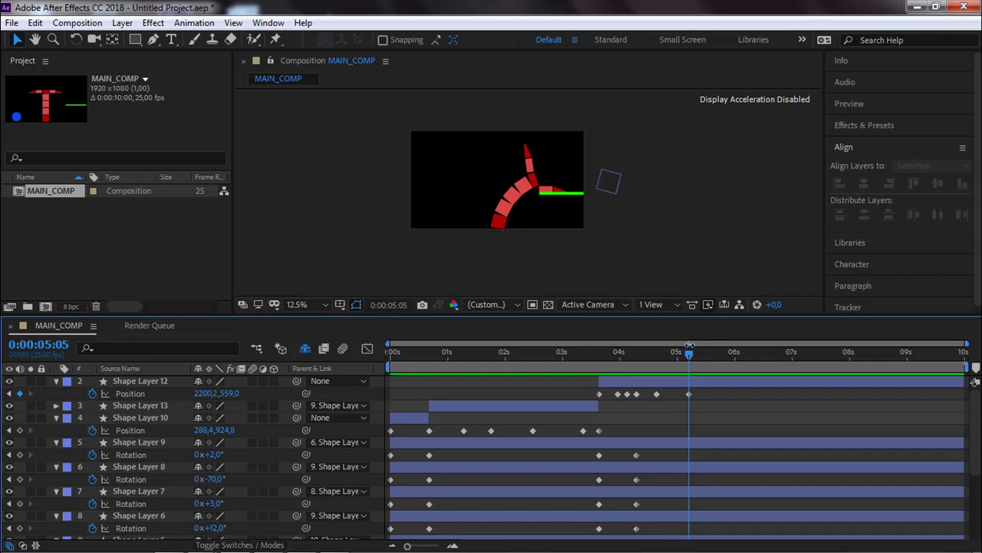
key(n)
right_click(667, 366)
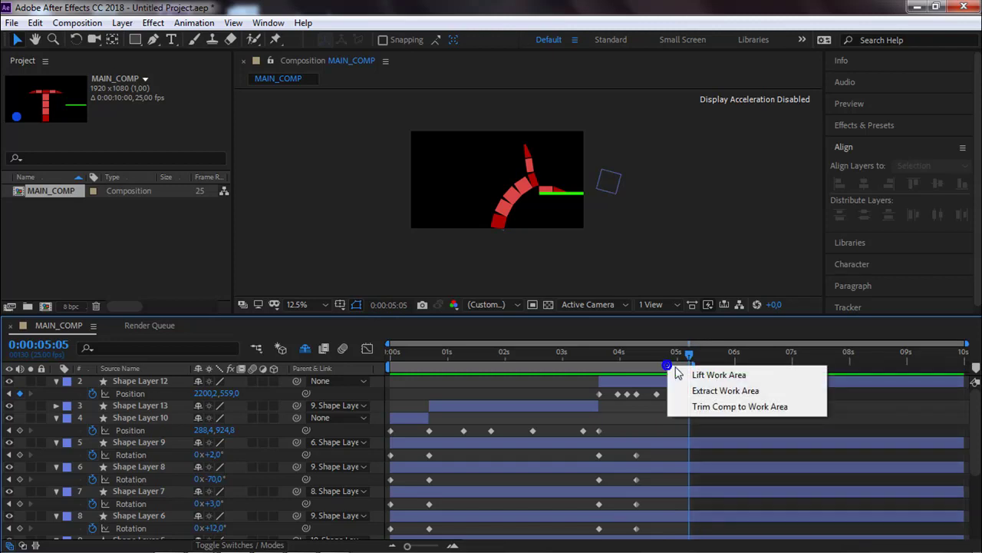
click(703, 406)
click(742, 259)
key(space)
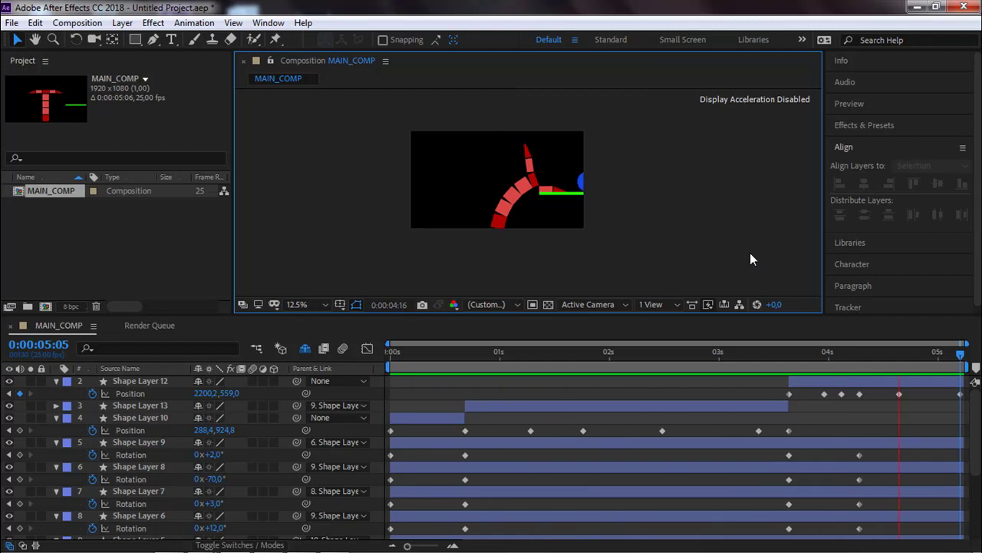
click(742, 248)
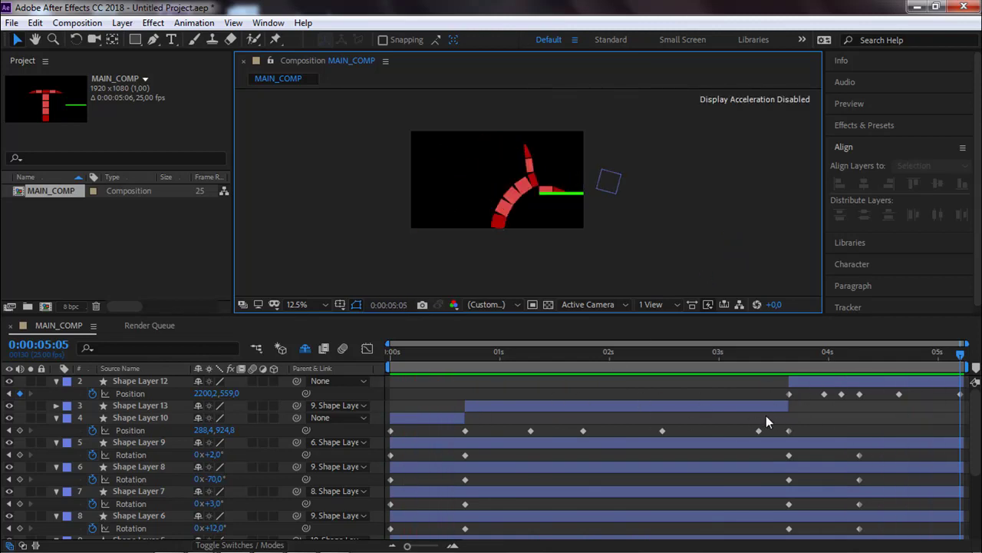
Step: Select the keyframes of the visible arm and ball properties and compress them proportionally so the last one falls at about 0:00:03:16
click(392, 376)
drag(432, 429, 473, 406)
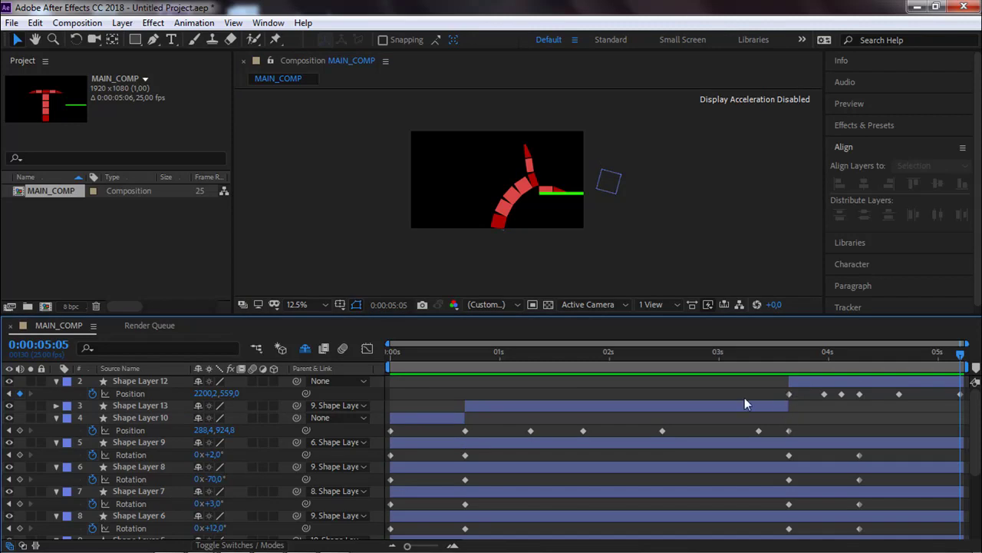
drag(391, 377, 875, 547)
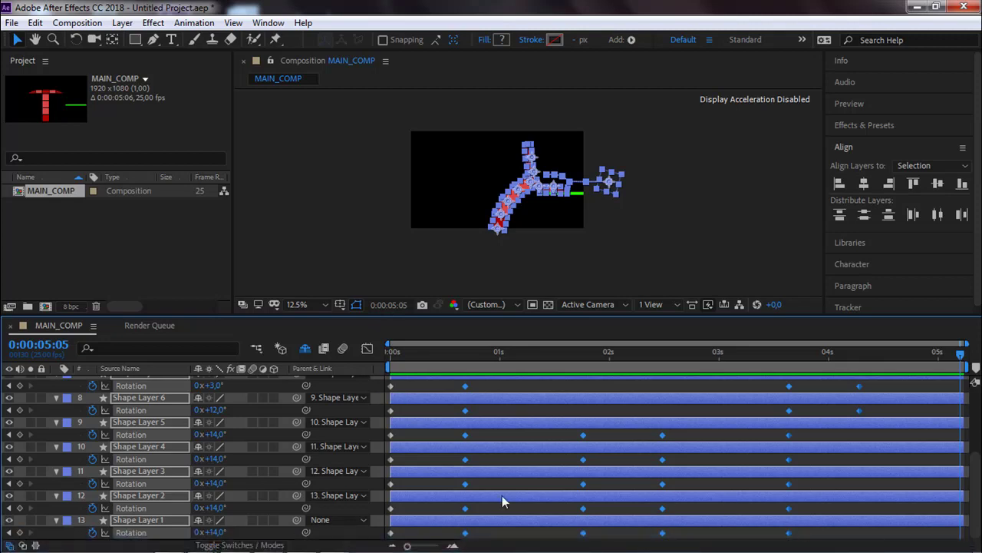
mouse_move(388, 543)
mouse_down()
mouse_move(390, 534)
mouse_move(686, 493)
mouse_move(938, 428)
mouse_move(943, 361)
mouse_move(975, 379)
mouse_up()
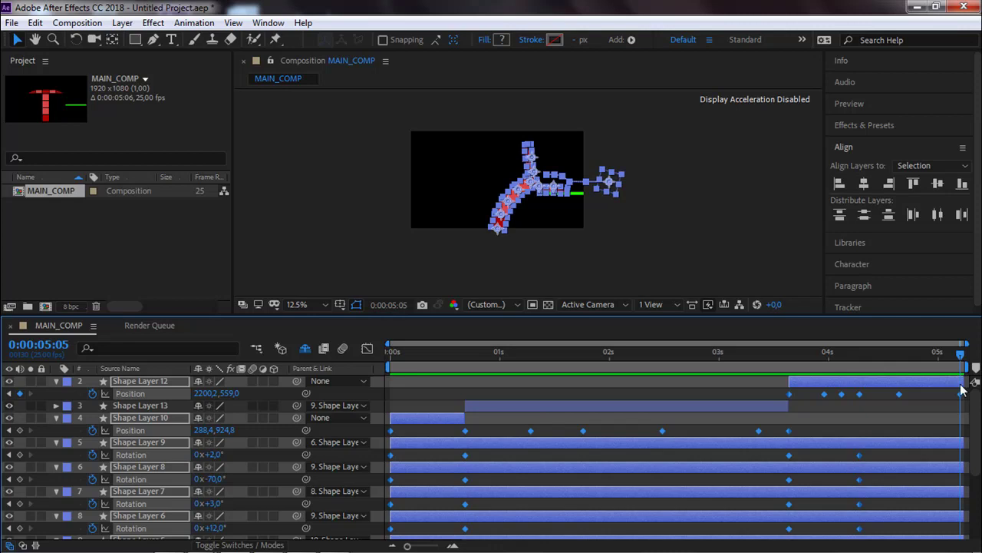
drag(954, 395, 790, 394)
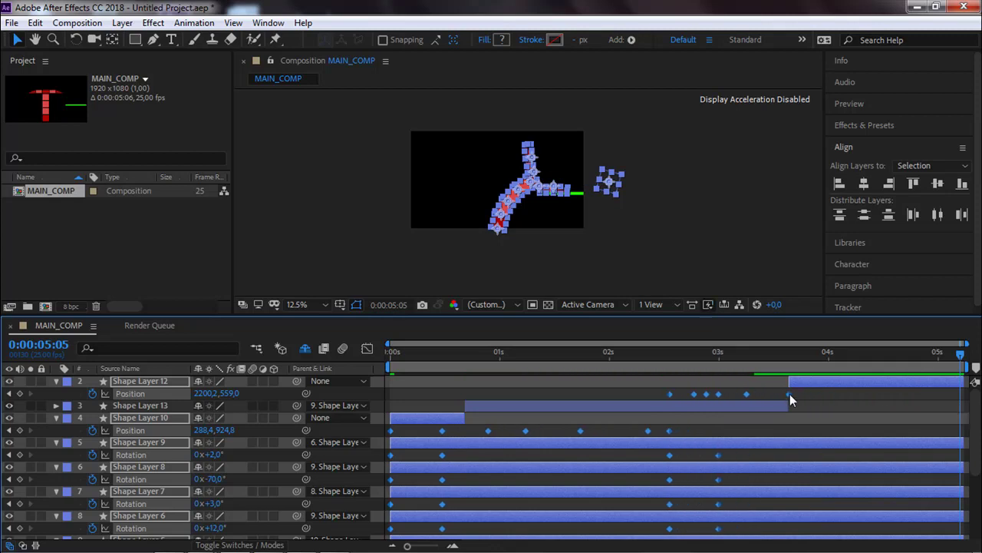
click(490, 415)
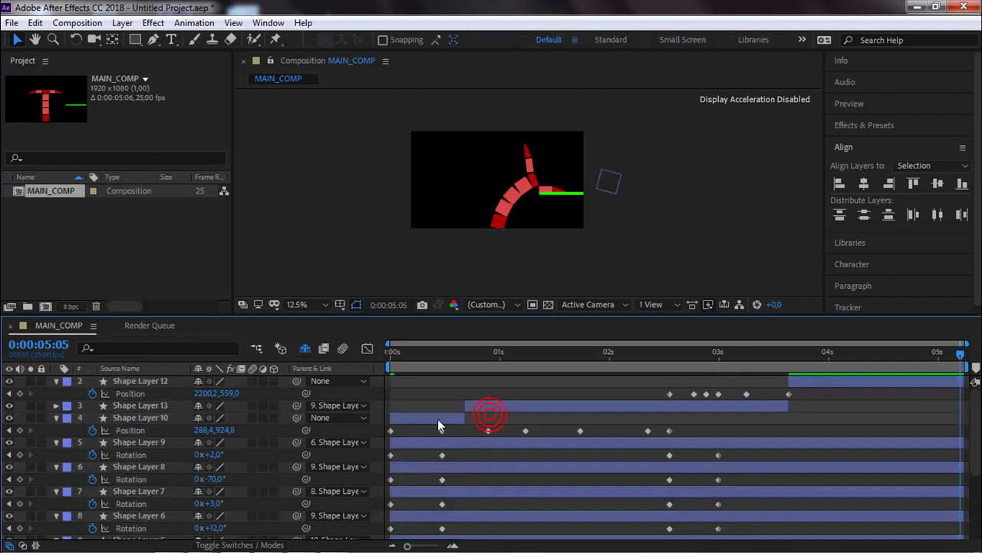
Step: Trim the end of Shape Layer 10 and extend the start of Shape Layer 13 to Shape Layer 10's second position keyframe
click(436, 418)
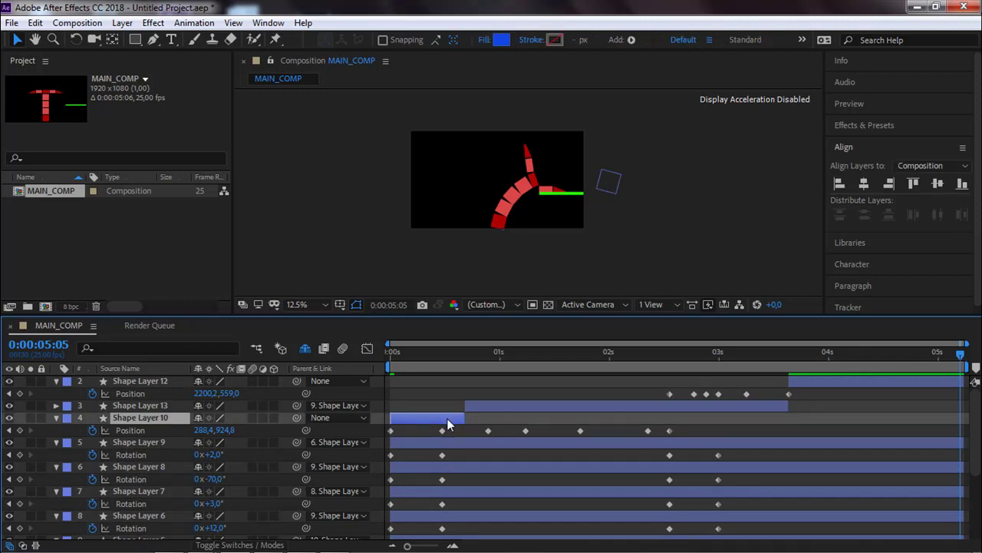
click(443, 431)
drag(466, 418, 444, 423)
click(464, 405)
drag(463, 406, 449, 408)
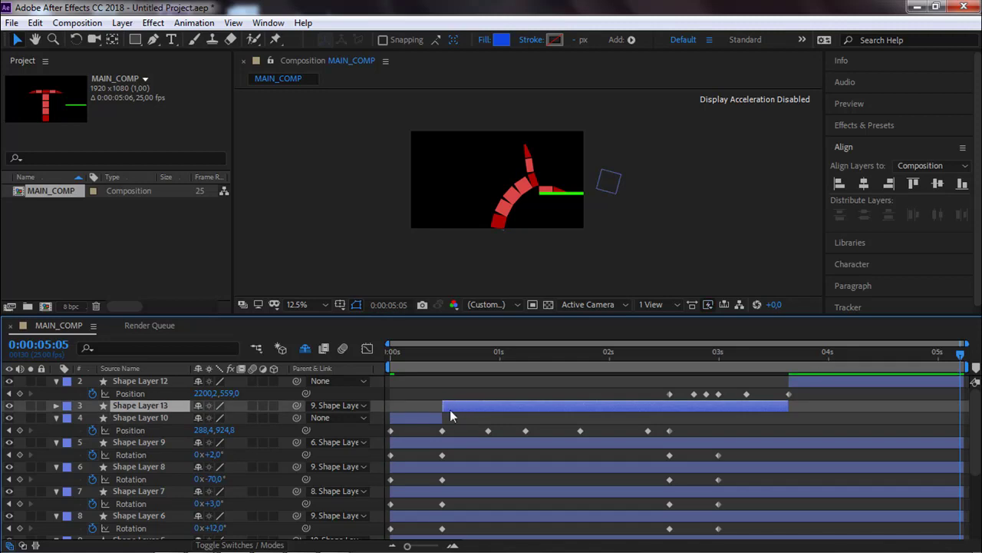
Step: Reveal Shape Layer 13's position keyframes and shift them all earlier so the first one aligns with the layer's start
key(p)
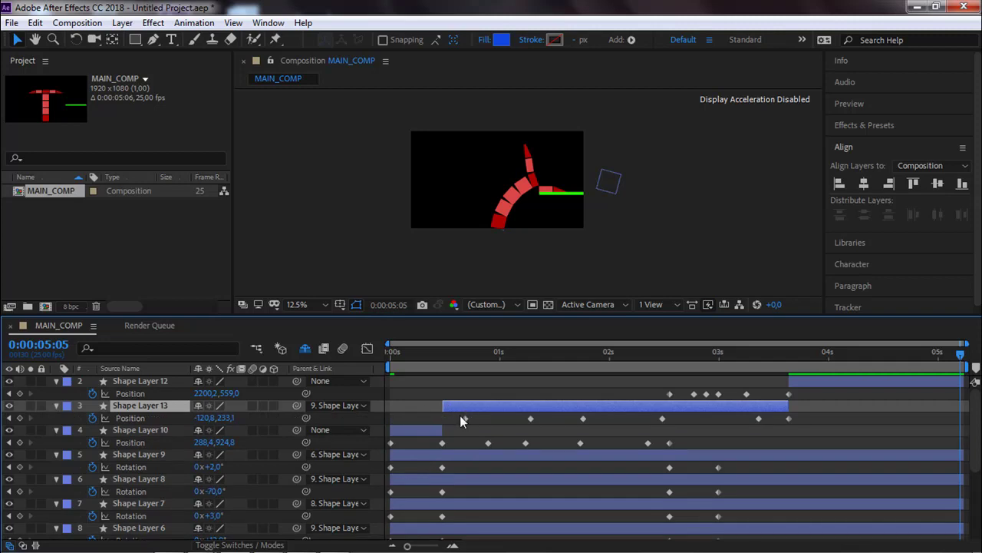
drag(453, 417, 793, 422)
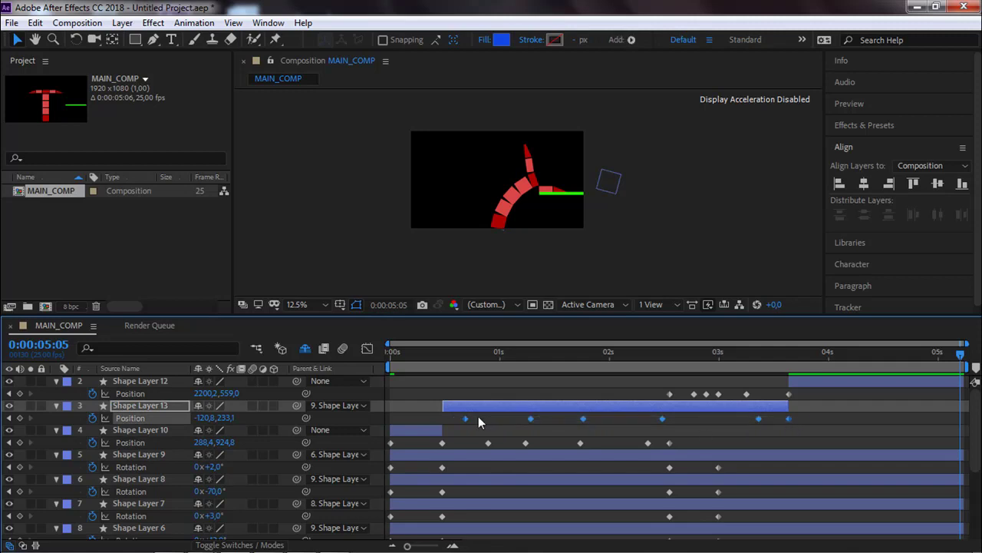
drag(466, 417, 446, 427)
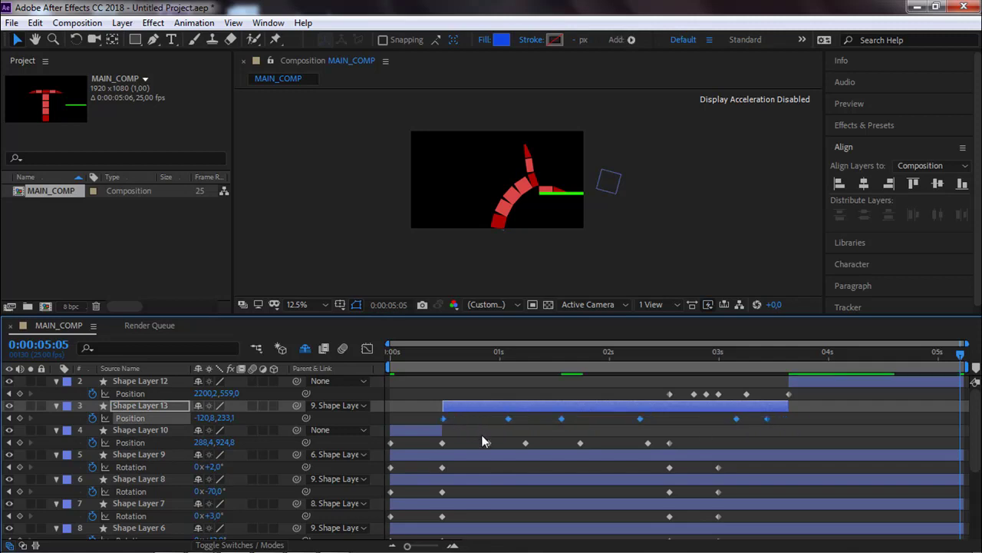
Step: Delete Shape Layer 10's position keyframes beyond its end and extend Shape Layer 12's start back to its first position keyframe
drag(478, 440, 726, 451)
key(Delete)
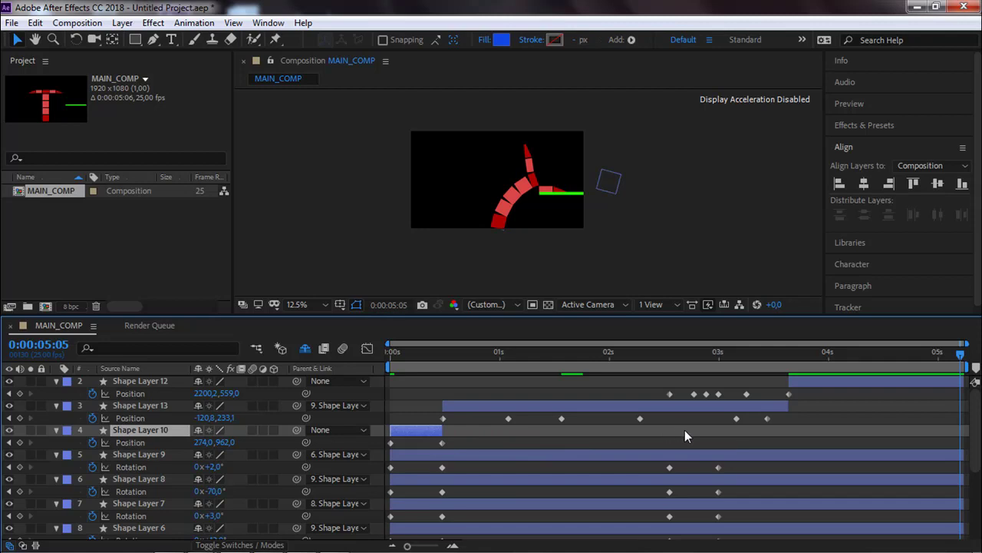
click(795, 383)
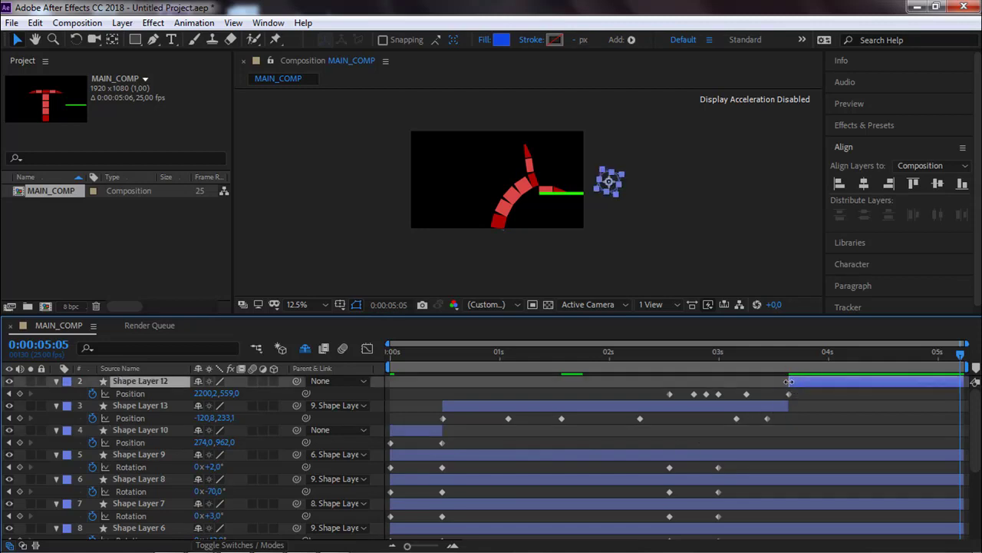
drag(791, 382, 669, 390)
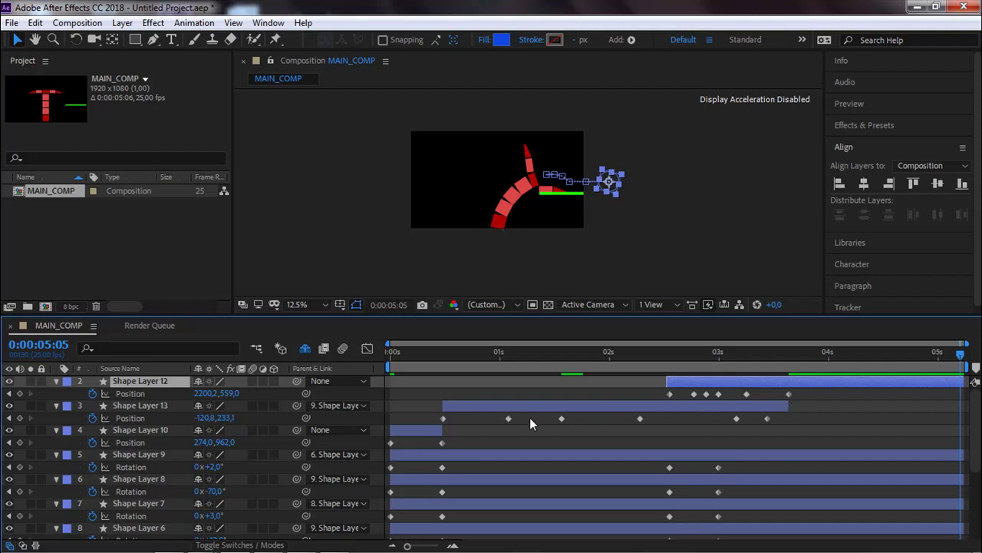
Step: Compress all of Shape Layer 13's position keyframes proportionally so the last one falls at 0:00:02:14
drag(425, 417, 782, 424)
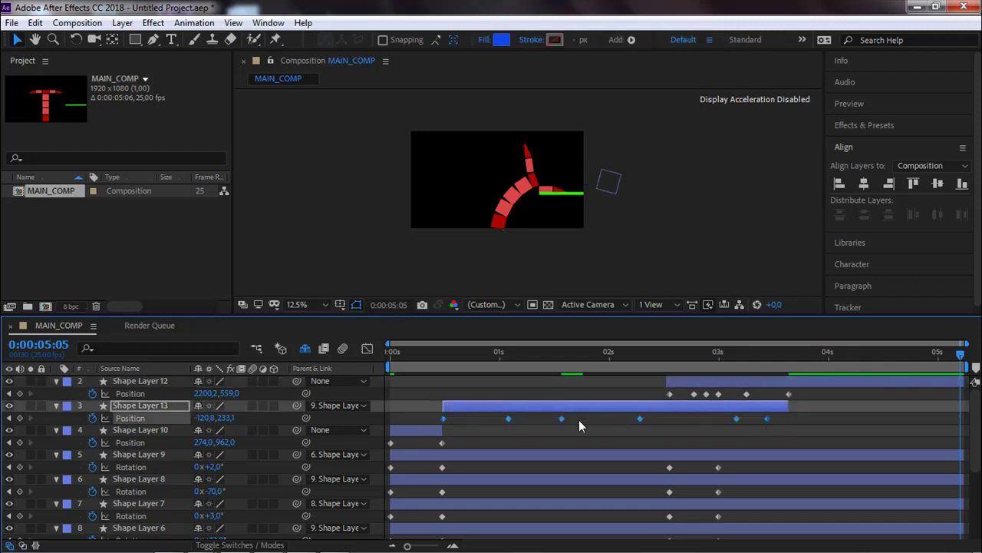
drag(431, 425, 771, 424)
drag(959, 355, 943, 355)
drag(814, 373, 686, 374)
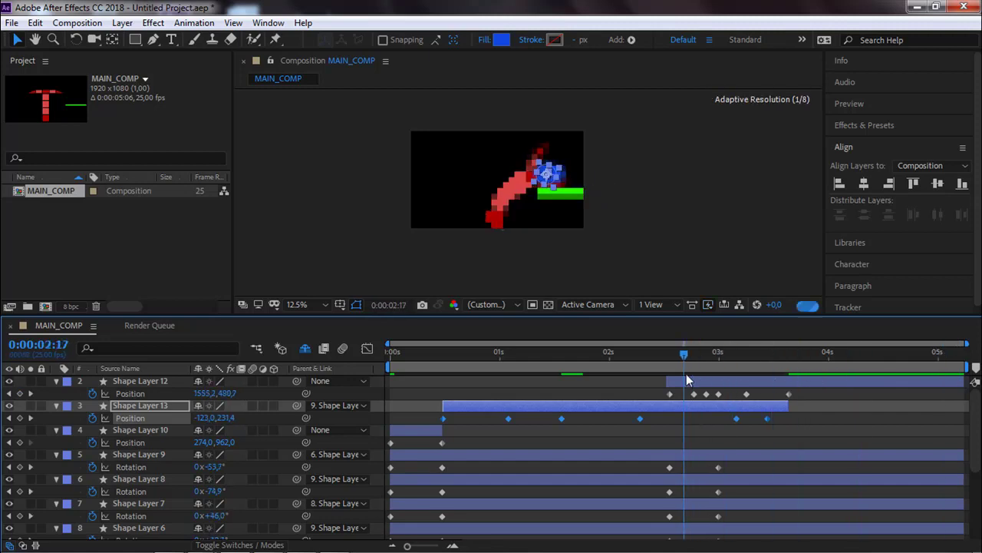
key(Page_Up)
key(Page_Up)
key(Page_Up)
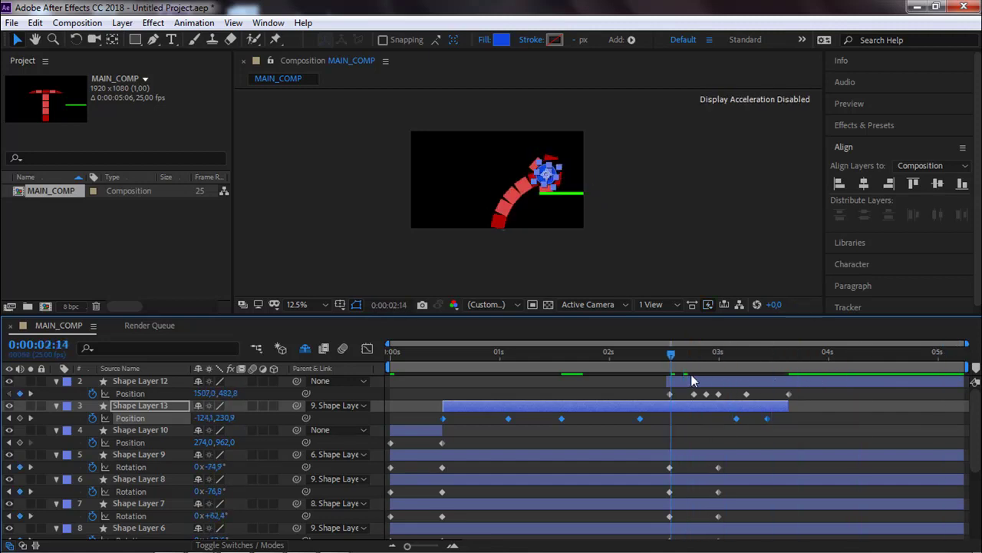
key(j)
key(j)
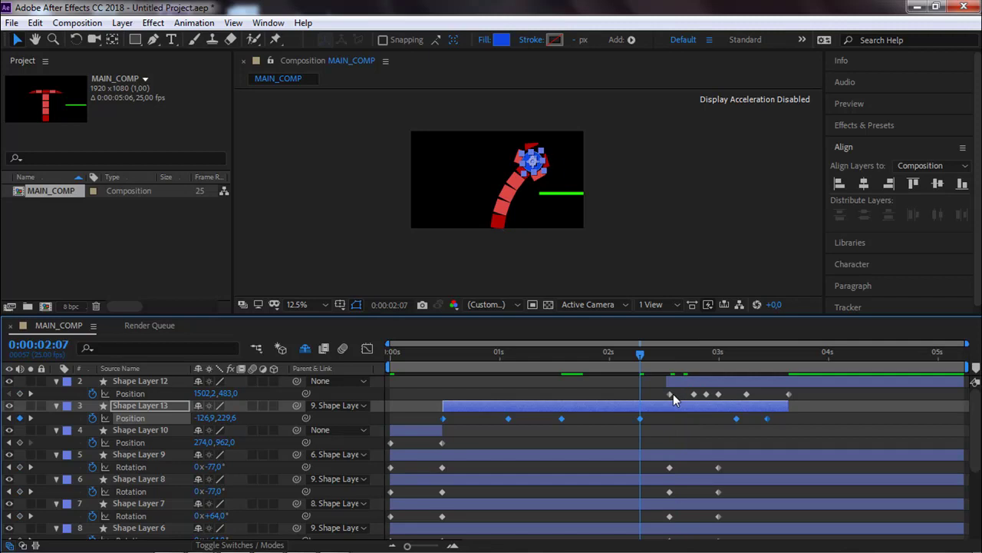
key(k)
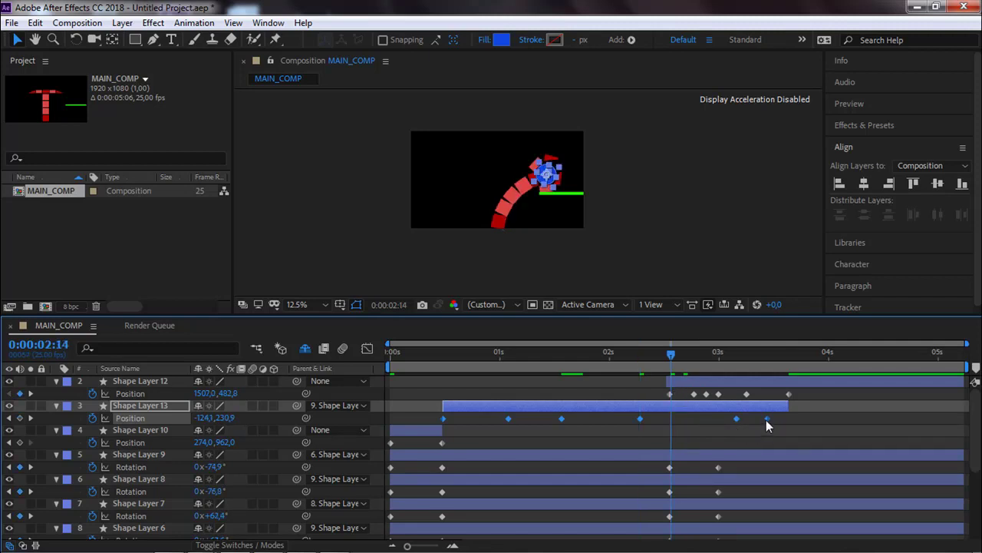
drag(769, 418, 675, 423)
mouse_move(674, 423)
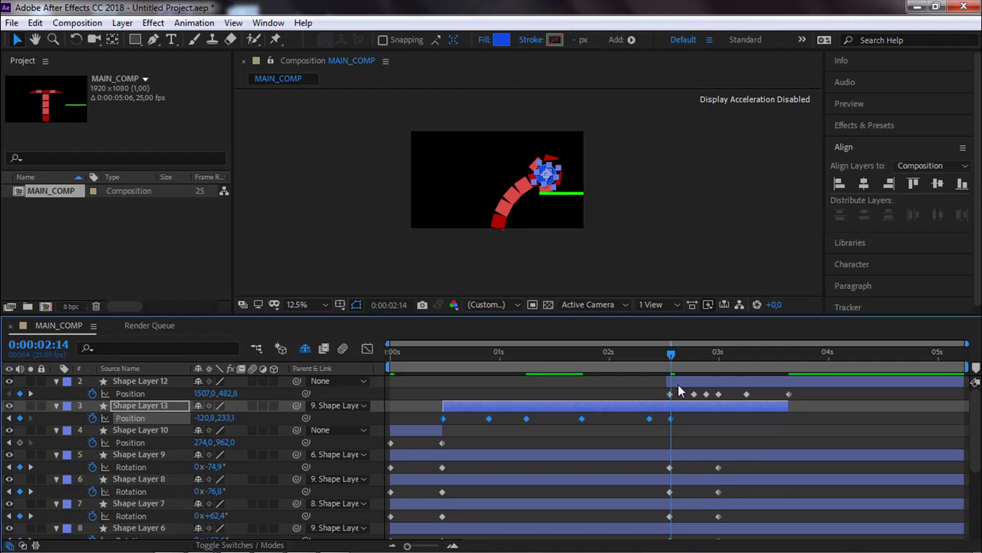
click(739, 423)
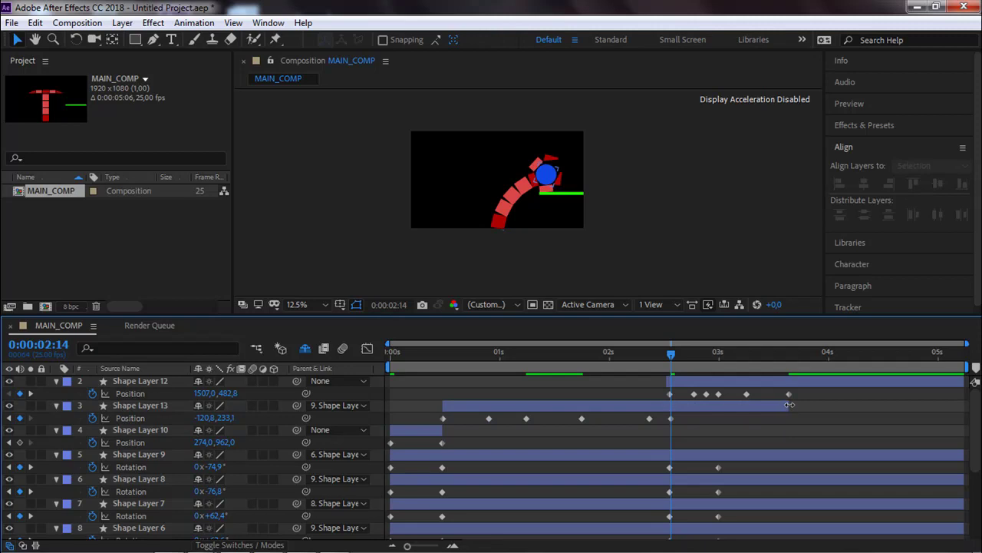
Step: Trim the end of Shape Layer 13 and the start of Shape Layer 12 so they meet at 0:00:02:14
drag(788, 405, 674, 414)
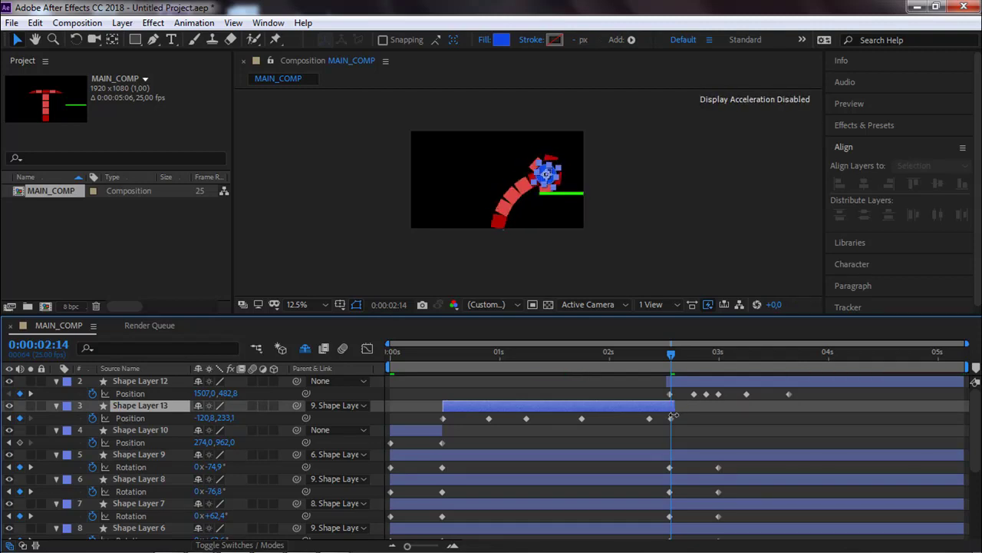
key(=)
key(=)
key(=)
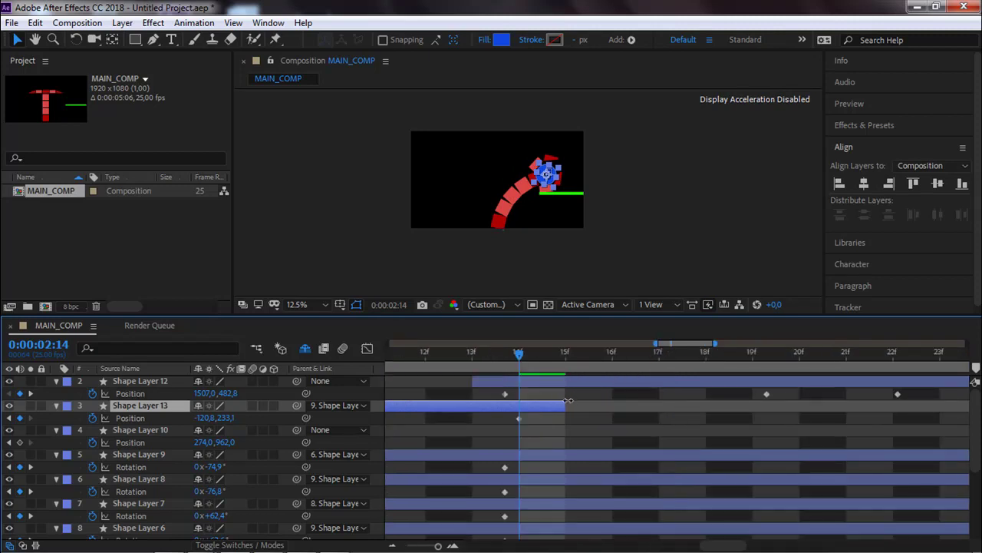
drag(569, 405, 529, 405)
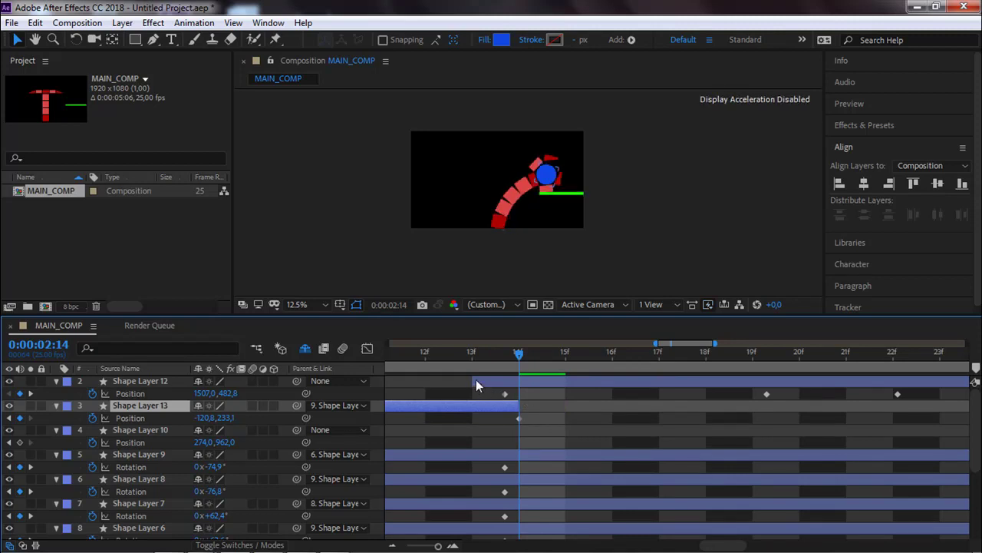
click(517, 417)
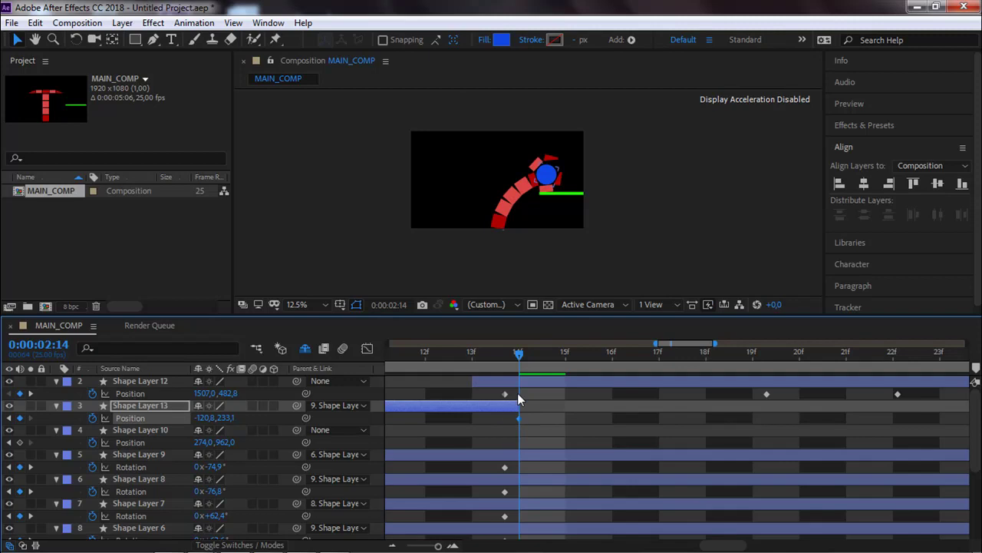
drag(470, 380, 519, 381)
scroll(548, 415, down, 6)
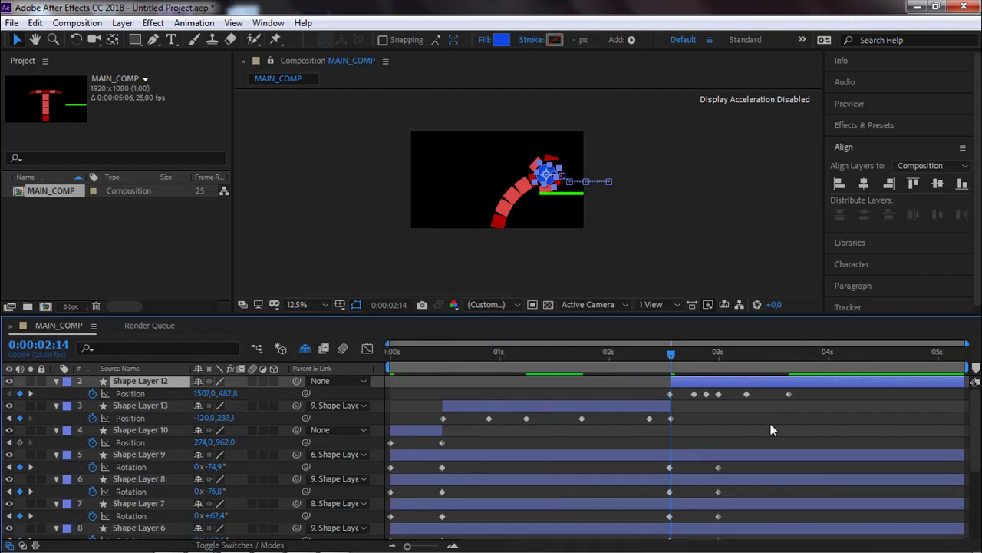
Step: End the work area at Shape Layer 12's last position keyframe, at 0:00:03:16, trim the composition to it, and preview the animation
click(671, 354)
drag(696, 357, 795, 358)
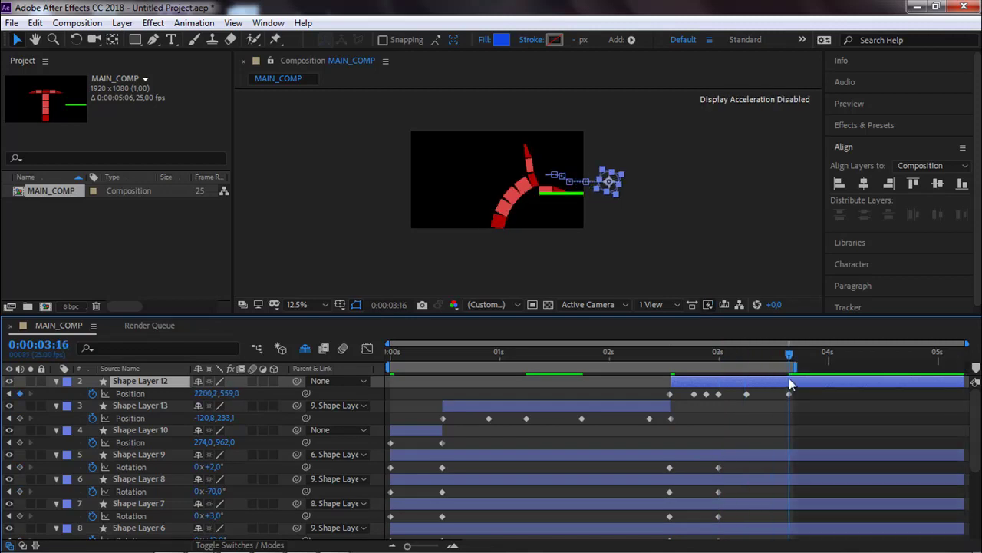
right_click(772, 370)
click(789, 409)
click(795, 268)
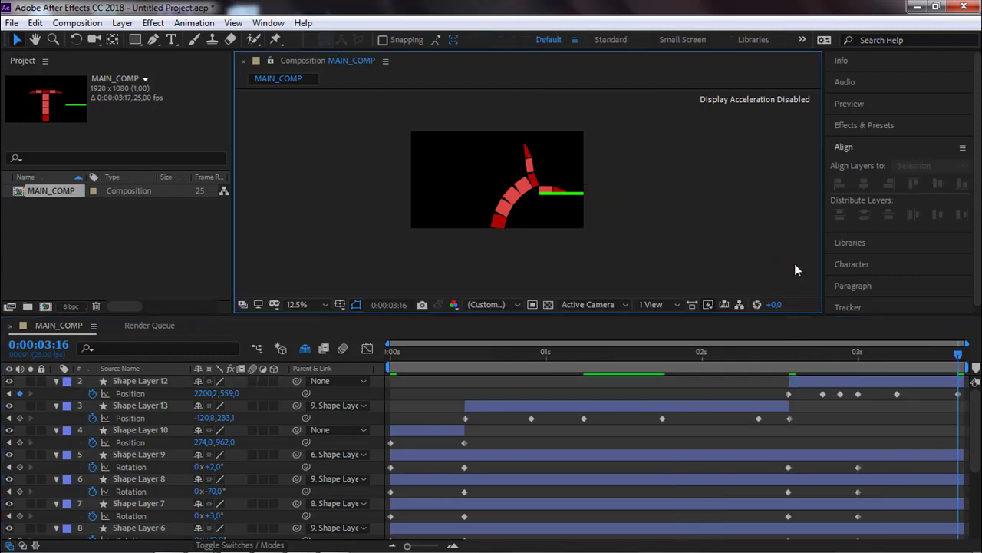
key(space)
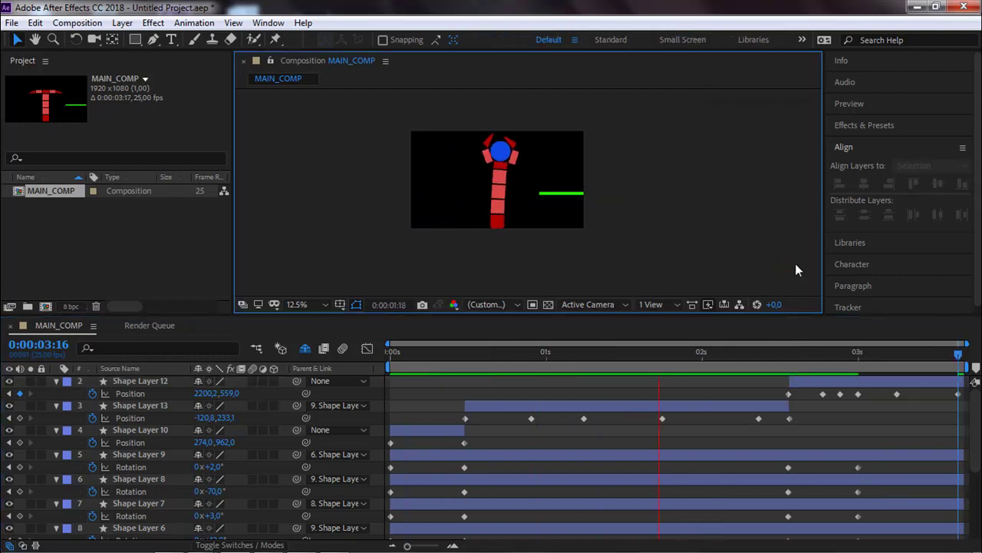